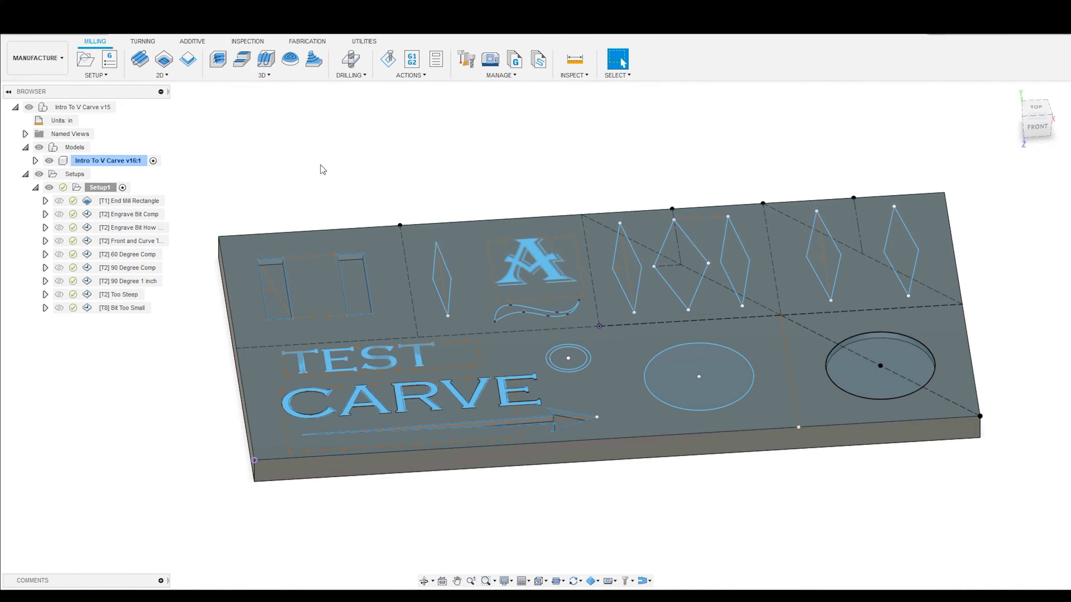
{"action": "scroll", "coordinate": [340, 245], "scroll_direction": "up", "scroll_amount": 4}
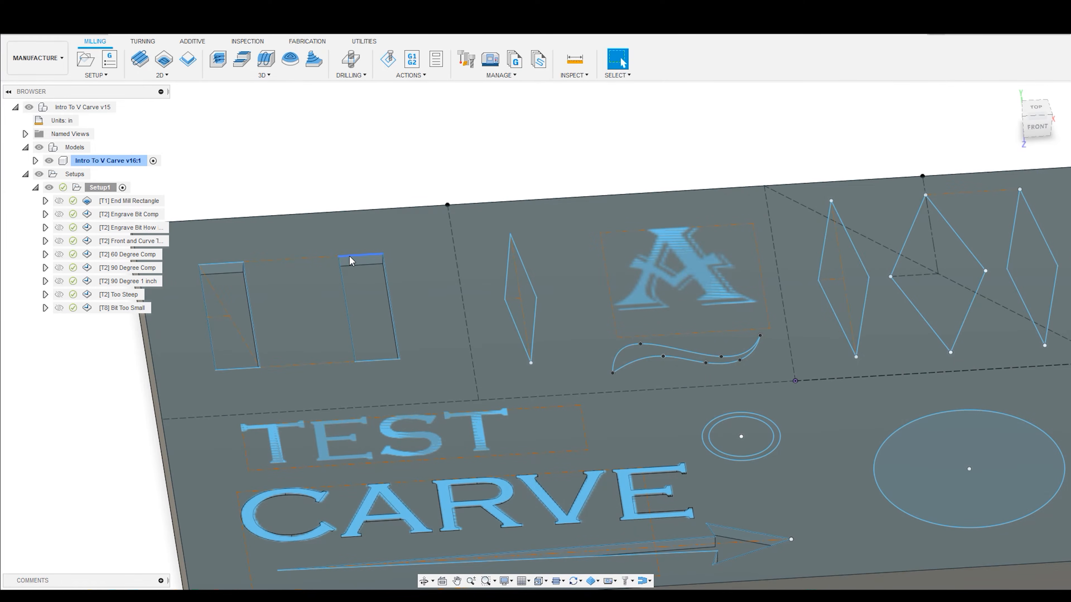
{"action": "scroll", "coordinate": [497, 149], "scroll_direction": "down", "scroll_amount": 4}
{"action": "scroll", "coordinate": [384, 153], "scroll_direction": "up", "scroll_amount": 5}
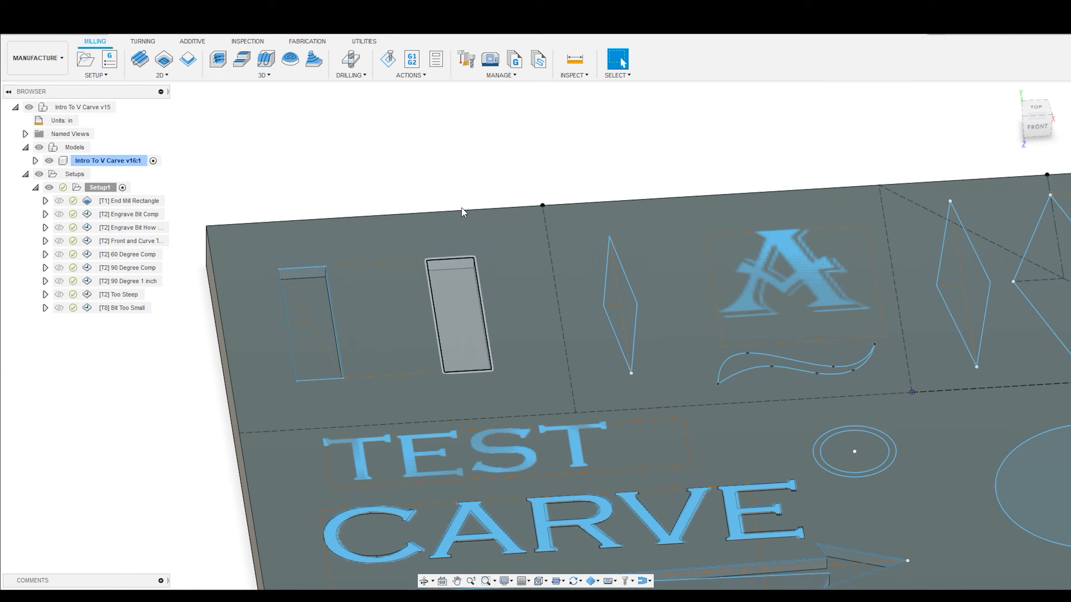
{"action": "left_click", "coordinate": [440, 159]}
{"action": "scroll", "coordinate": [450, 144], "scroll_direction": "down", "scroll_amount": 3}
{"action": "scroll", "coordinate": [379, 153], "scroll_direction": "up", "scroll_amount": 1}
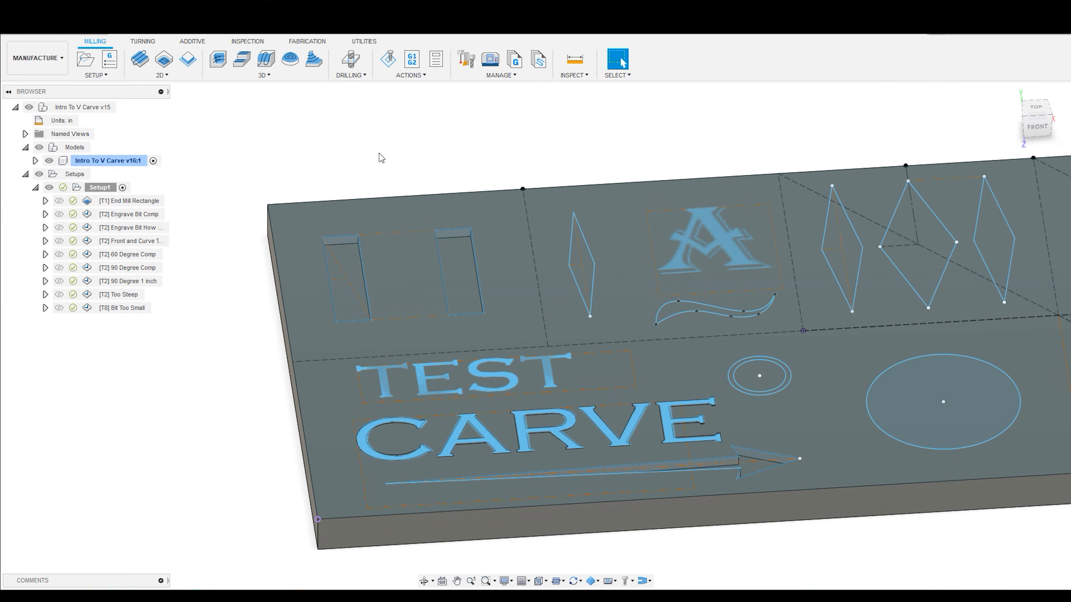
- Select the End Mill Rectangle toolpath, examine it from the front, and run its simulation
{"action": "left_click", "coordinate": [152, 204]}
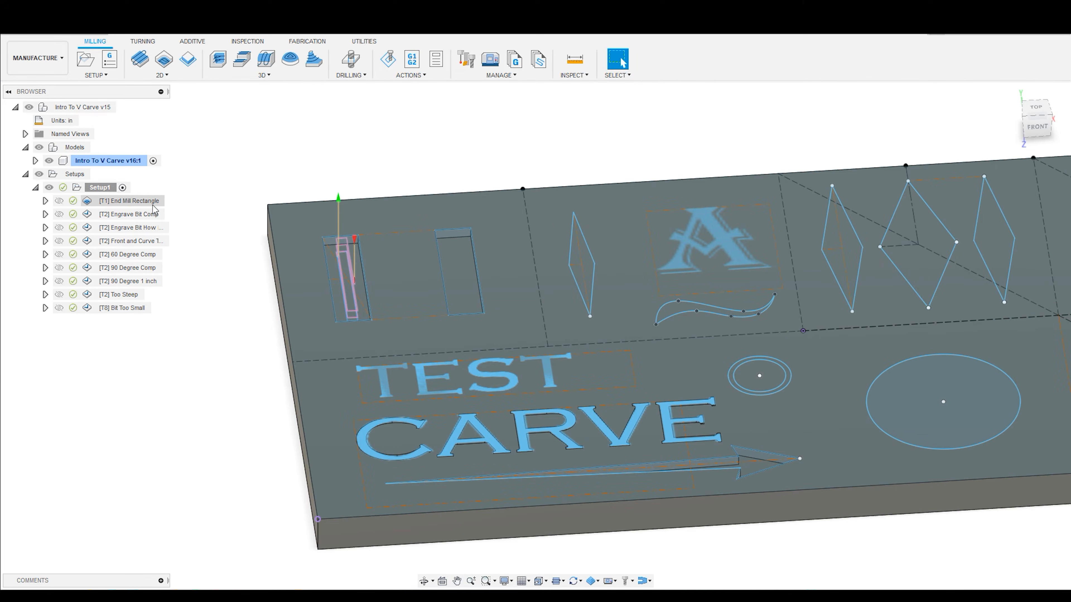
{"action": "left_click", "coordinate": [153, 205]}
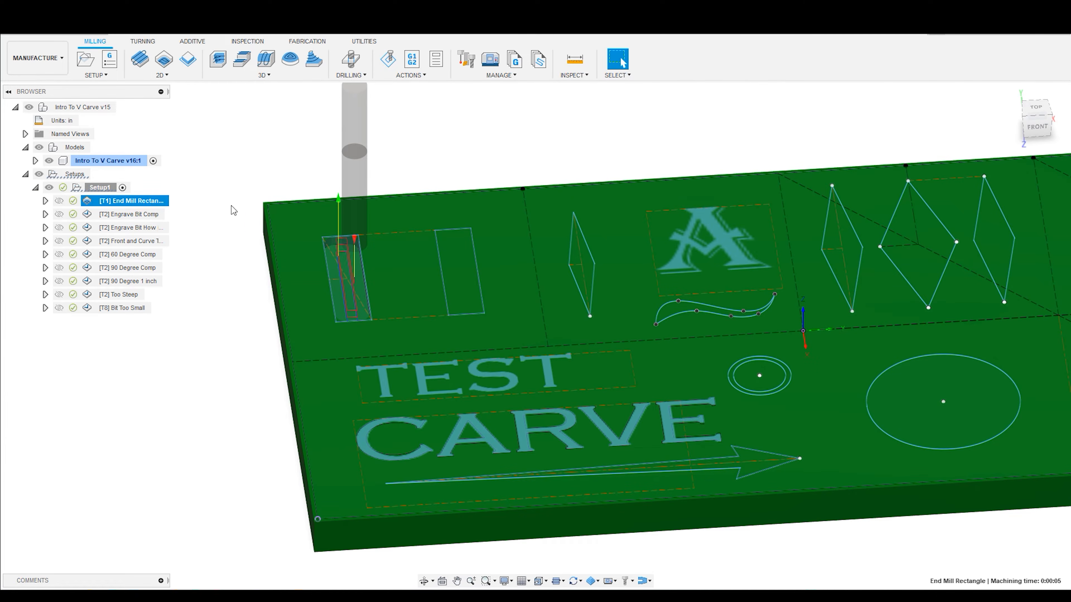
{"action": "mouse_move", "coordinate": [246, 202]}
{"action": "middle_mouse_down", "text": "shift"}
{"action": "mouse_move", "coordinate": [243, 176]}
{"action": "mouse_move", "coordinate": [256, 212]}
{"action": "mouse_move", "coordinate": [253, 200]}
{"action": "middle_mouse_up", "text": "shift"}
{"action": "scroll", "coordinate": [243, 180], "scroll_direction": "down", "scroll_amount": 2}
{"action": "scroll", "coordinate": [243, 179], "scroll_direction": "up", "scroll_amount": 4}
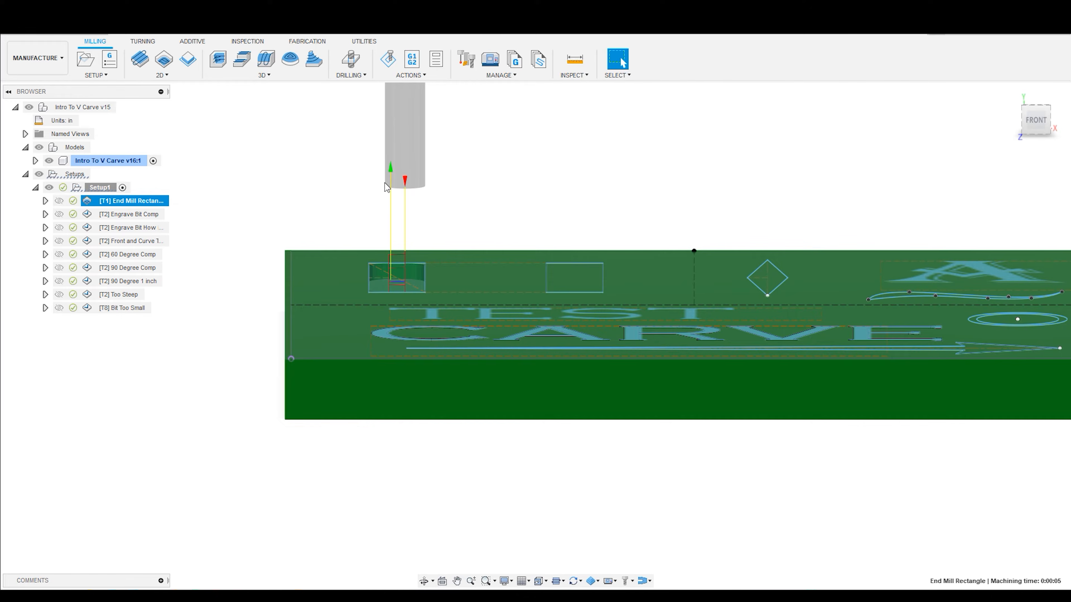
{"action": "middle_click_drag", "start_coordinate": [424, 206], "coordinate": [437, 242], "text": "shift"}
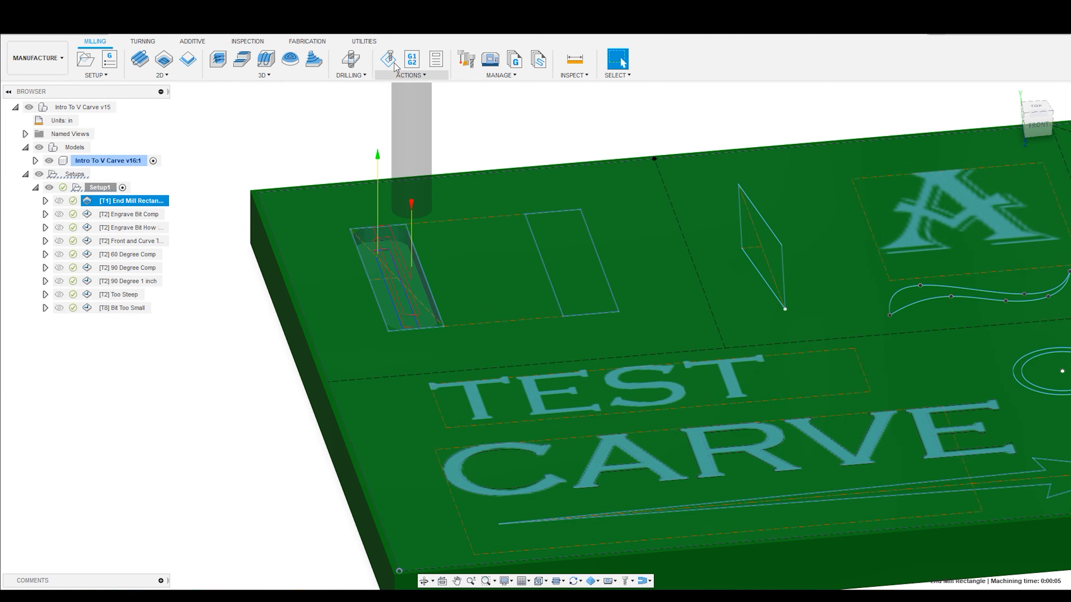
{"action": "left_click", "coordinate": [388, 59]}
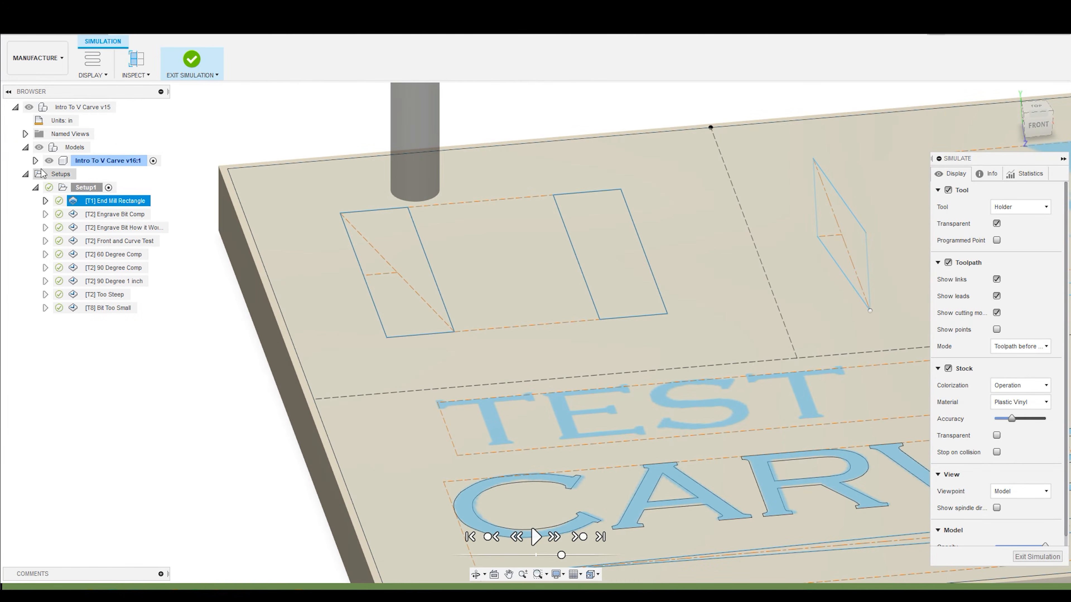
{"action": "left_click", "coordinate": [535, 539]}
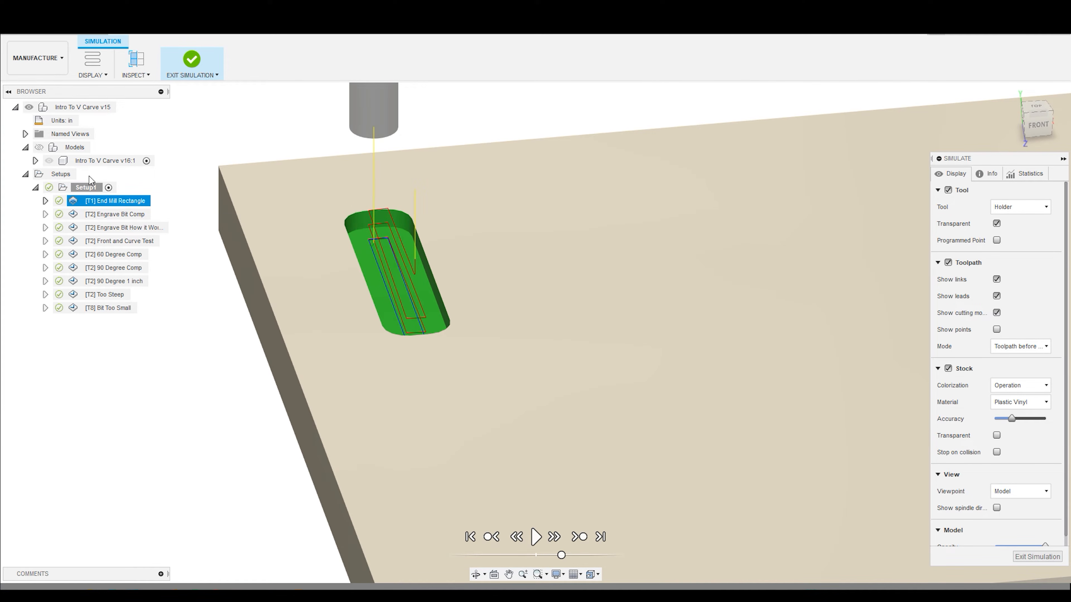
- Show the models over the simulated end mill pocket to compare it with the sketched rectangle, and exit the simulation
{"action": "left_click", "coordinate": [40, 147]}
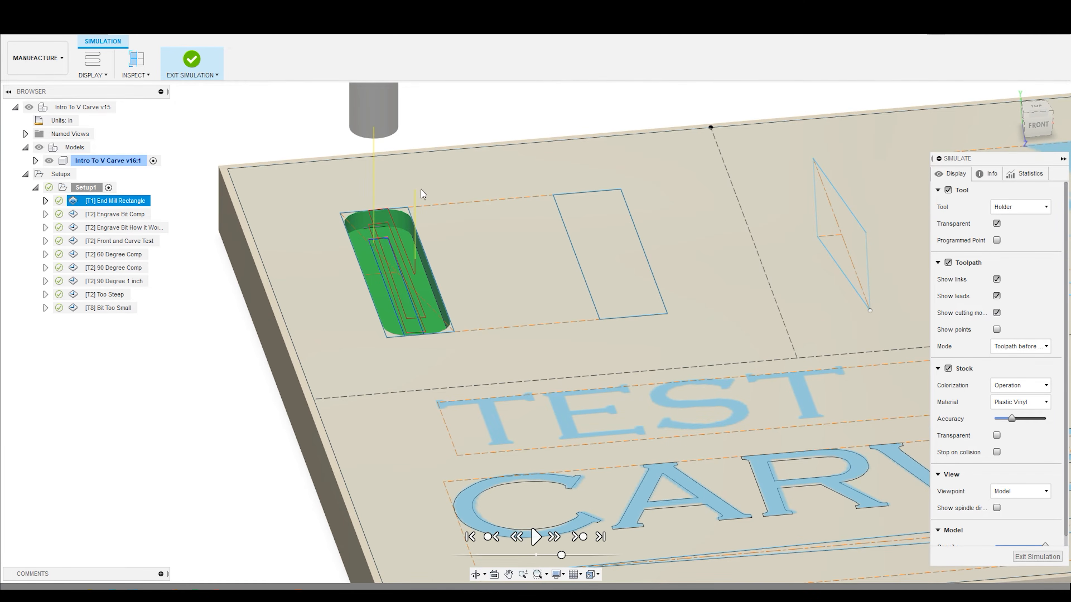
{"action": "scroll", "coordinate": [422, 179], "scroll_direction": "down", "scroll_amount": 5}
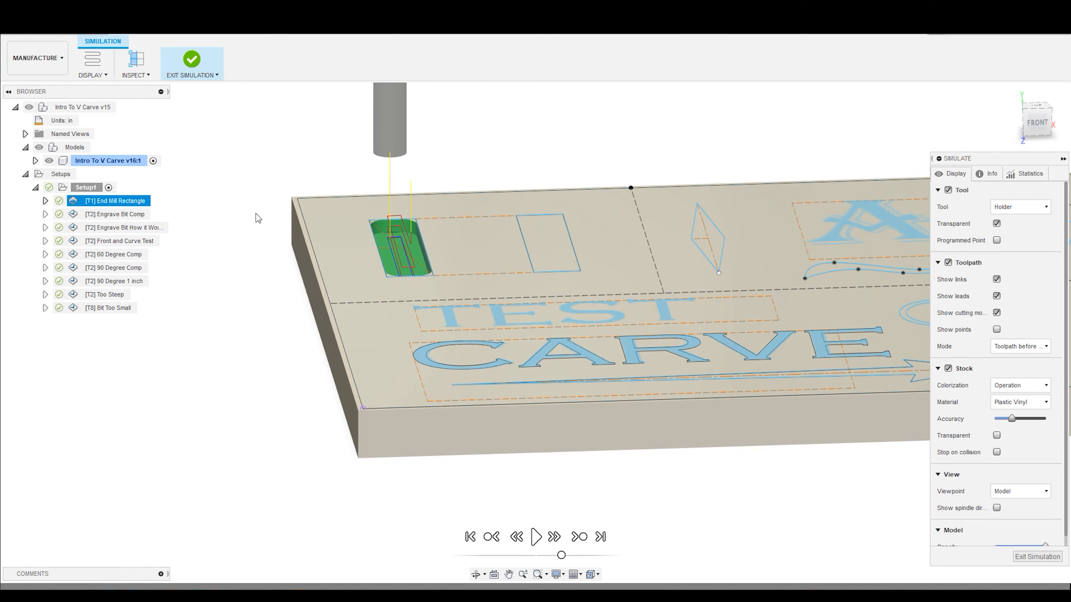
{"action": "left_click", "coordinate": [1035, 556]}
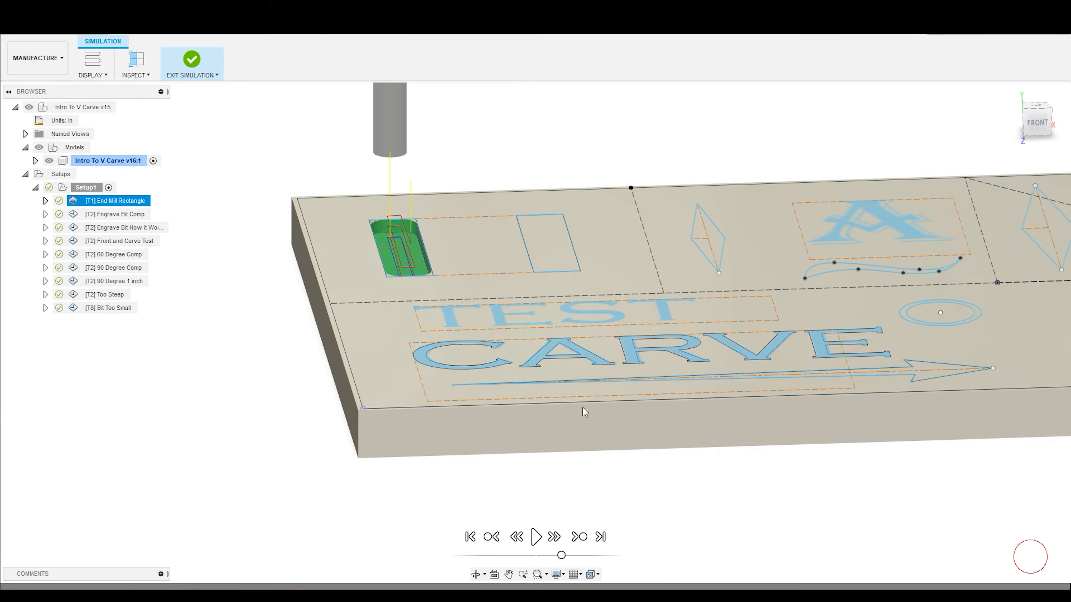
- Simulate the Engrave Bit Comp toolpath on the second rectangle
{"action": "left_click", "coordinate": [122, 214]}
{"action": "scroll", "coordinate": [519, 132], "scroll_direction": "up", "scroll_amount": 5}
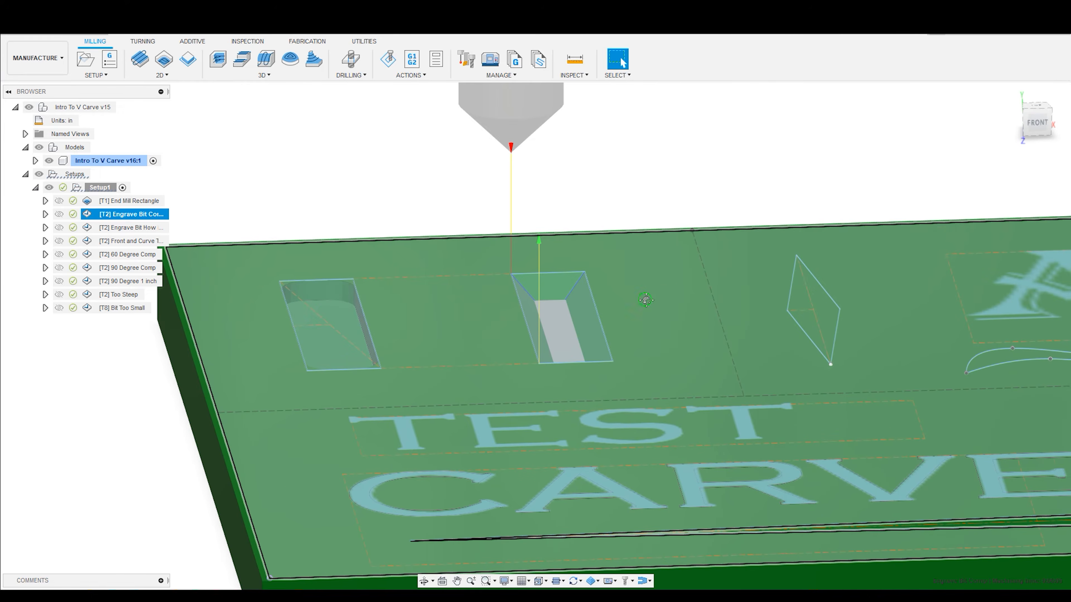
{"action": "middle_click_drag", "start_coordinate": [640, 299], "coordinate": [589, 314]}
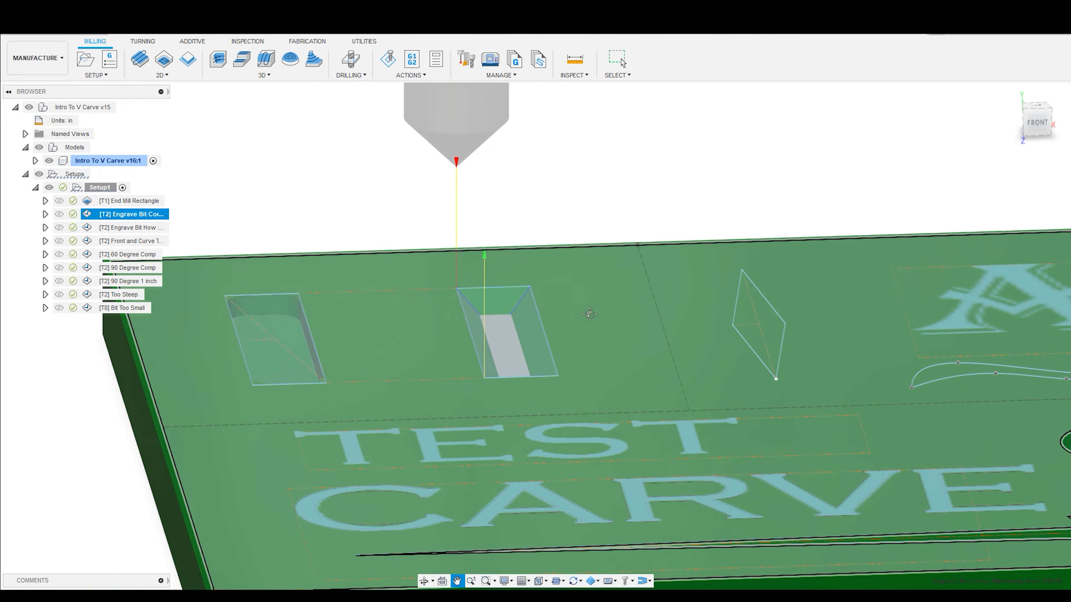
{"action": "left_click", "coordinate": [388, 59]}
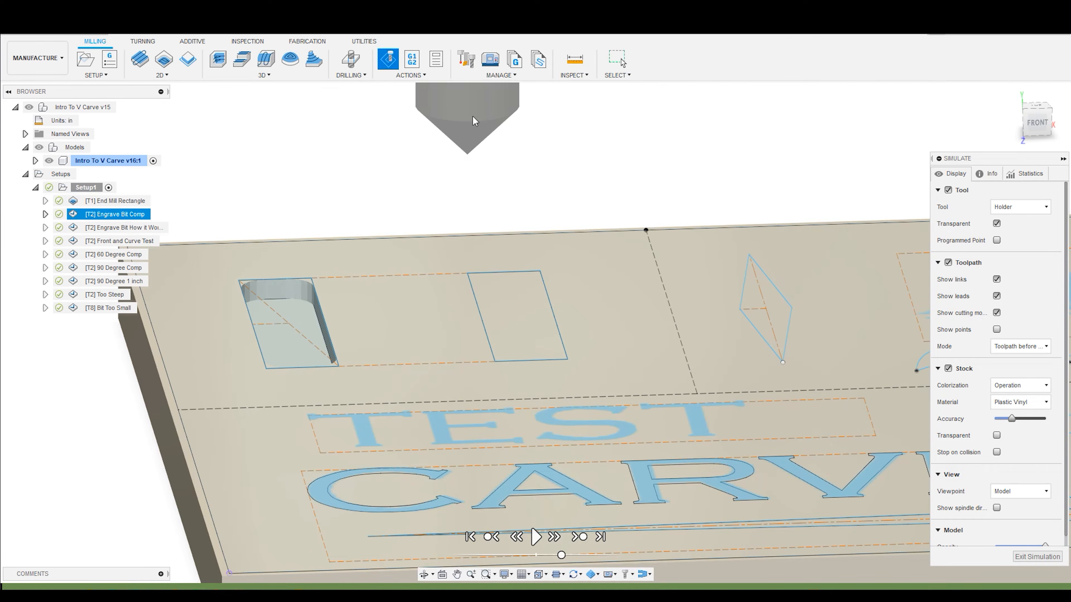
{"action": "left_click", "coordinate": [532, 531]}
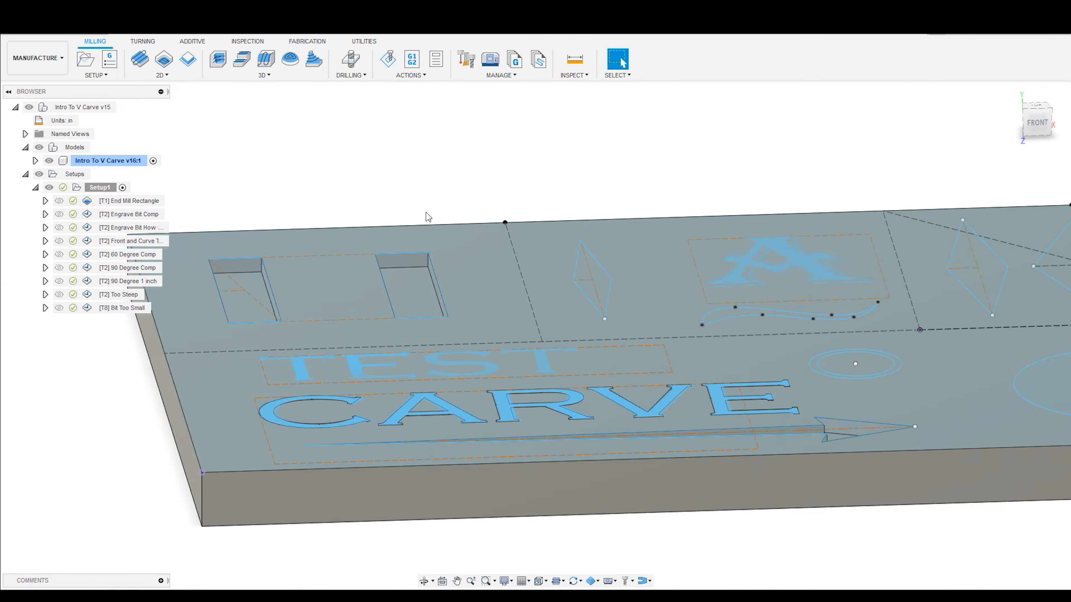
{"action": "scroll", "coordinate": [430, 212], "scroll_direction": "down", "scroll_amount": 3}
{"action": "middle_click_drag", "start_coordinate": [594, 215], "coordinate": [574, 204], "text": "shift"}
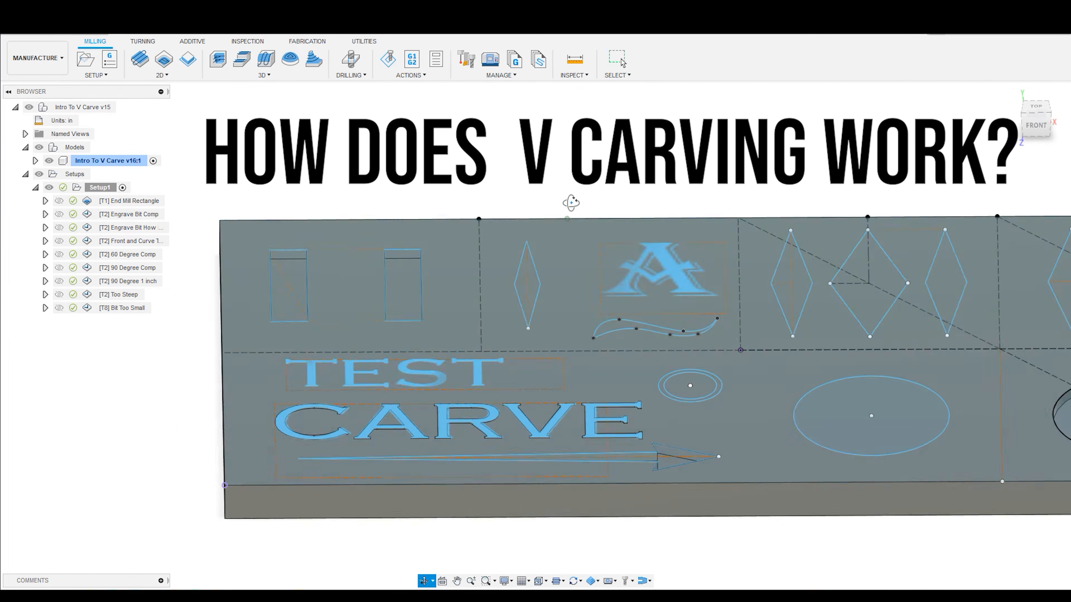
{"action": "left_click", "coordinate": [621, 58]}
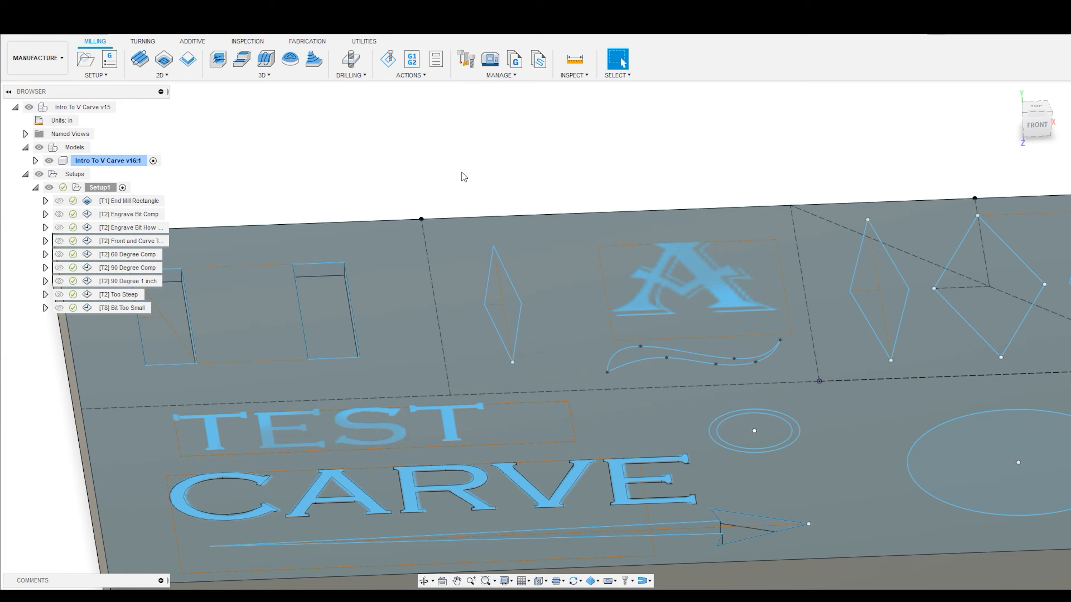
- Select the Engrave Bit How it Works toolpath and examine the V bit above the diamond from the front and at an angle
{"action": "left_click", "coordinate": [134, 230]}
{"action": "left_click", "coordinate": [1038, 124]}
{"action": "scroll", "coordinate": [540, 249], "scroll_direction": "up", "scroll_amount": 3}
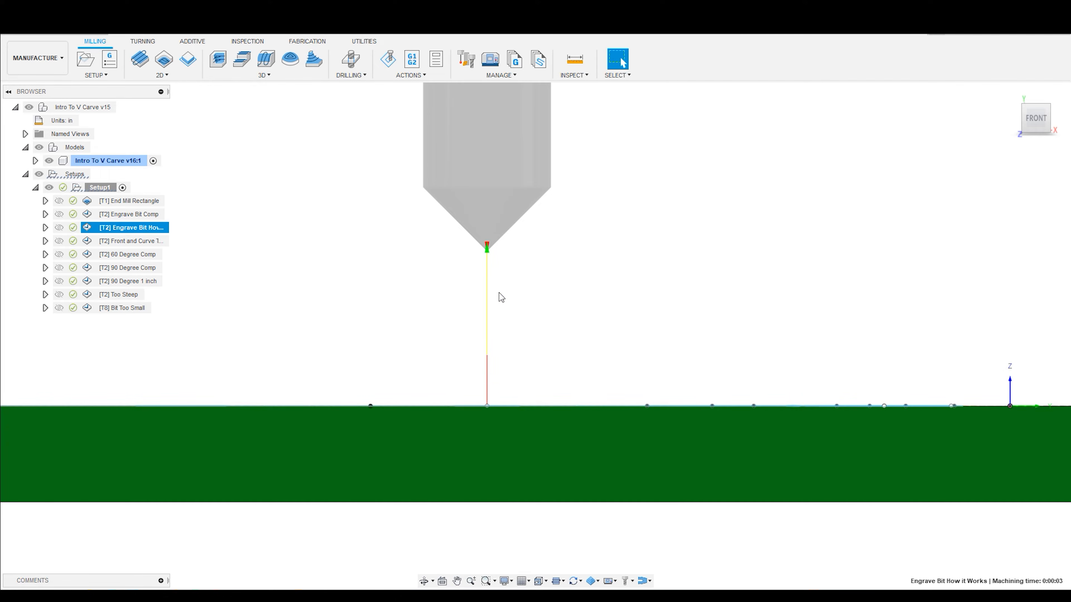
{"action": "middle_click_drag", "start_coordinate": [499, 299], "coordinate": [507, 313], "text": "shift"}
{"action": "scroll", "coordinate": [493, 289], "scroll_direction": "down", "scroll_amount": 3}
{"action": "scroll", "coordinate": [539, 337], "scroll_direction": "down", "scroll_amount": 3}
{"action": "scroll", "coordinate": [481, 205], "scroll_direction": "up", "scroll_amount": 4}
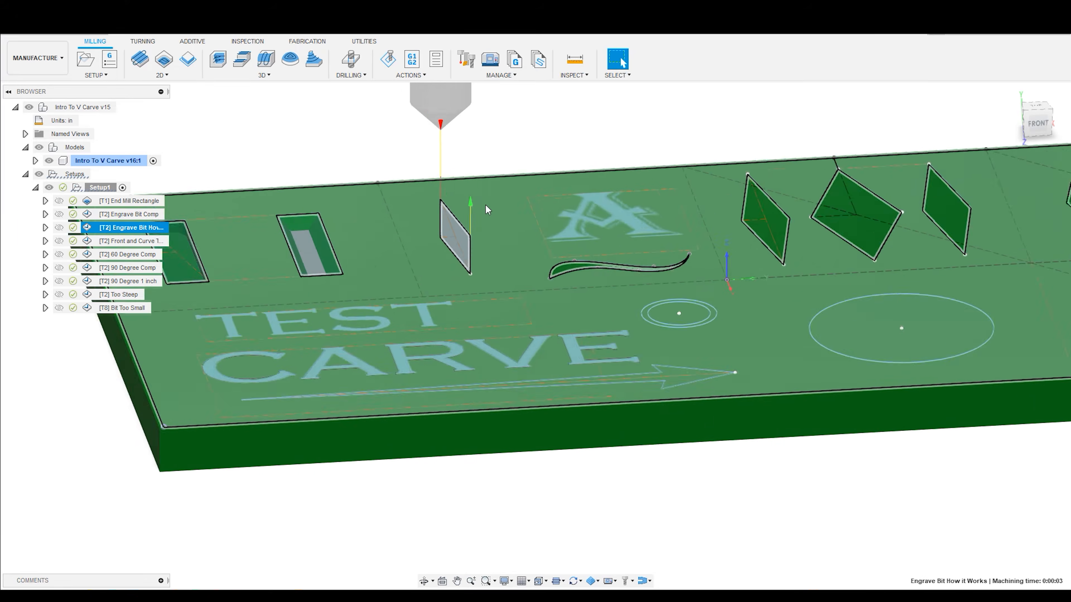
{"action": "scroll", "coordinate": [452, 171], "scroll_direction": "down", "scroll_amount": 4}
{"action": "scroll", "coordinate": [455, 121], "scroll_direction": "up", "scroll_amount": 2}
{"action": "scroll", "coordinate": [467, 134], "scroll_direction": "down", "scroll_amount": 4}
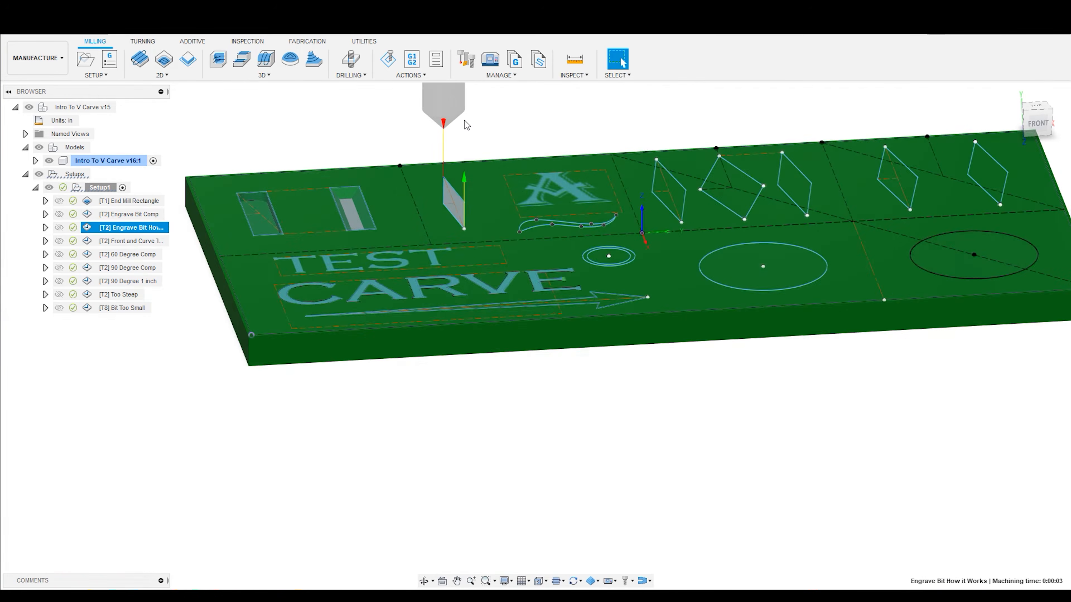
{"action": "scroll", "coordinate": [447, 105], "scroll_direction": "up", "scroll_amount": 4}
{"action": "scroll", "coordinate": [441, 104], "scroll_direction": "up", "scroll_amount": 2}
- Simulate the Engrave Bit How it Works toolpath on the diamond and reduce the playback speed slightly
{"action": "left_click", "coordinate": [388, 60]}
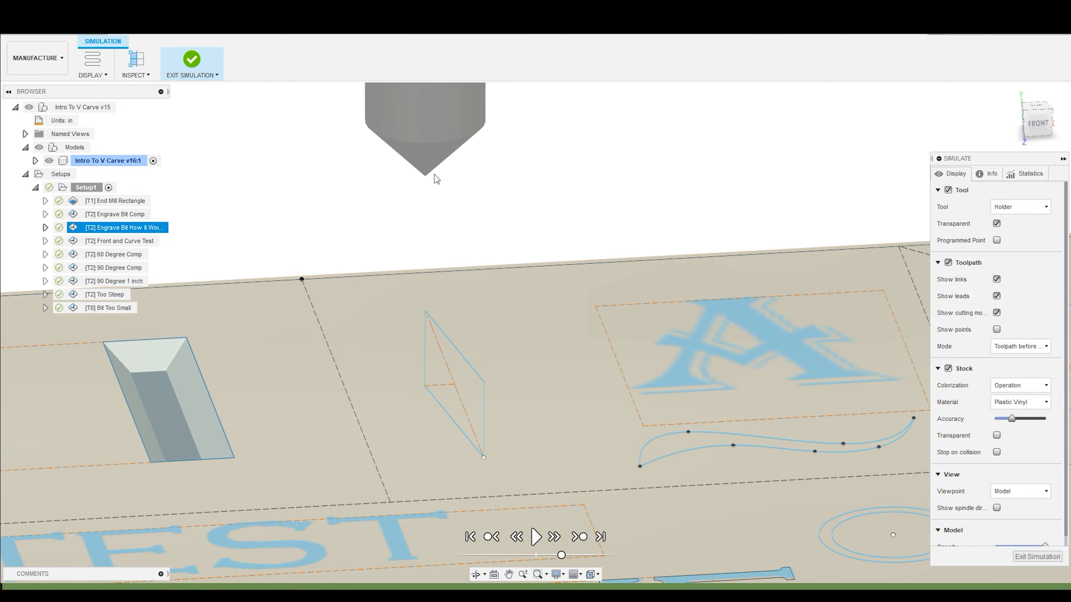
{"action": "left_click", "coordinate": [533, 542]}
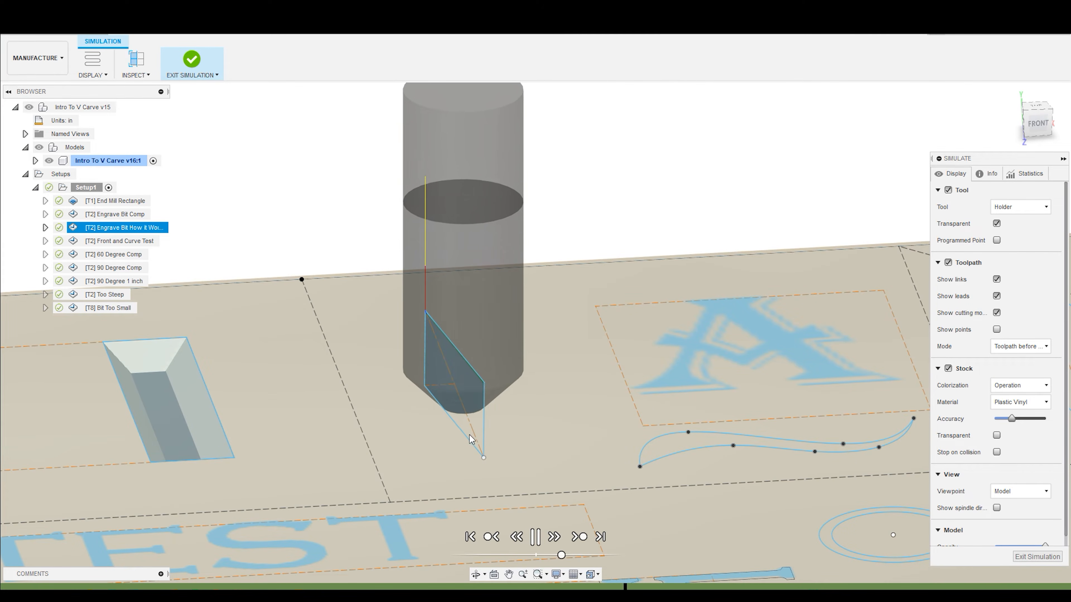
{"action": "middle_click_drag", "start_coordinate": [502, 337], "coordinate": [499, 321], "text": "shift"}
{"action": "scroll", "coordinate": [462, 431], "scroll_direction": "down", "scroll_amount": 3}
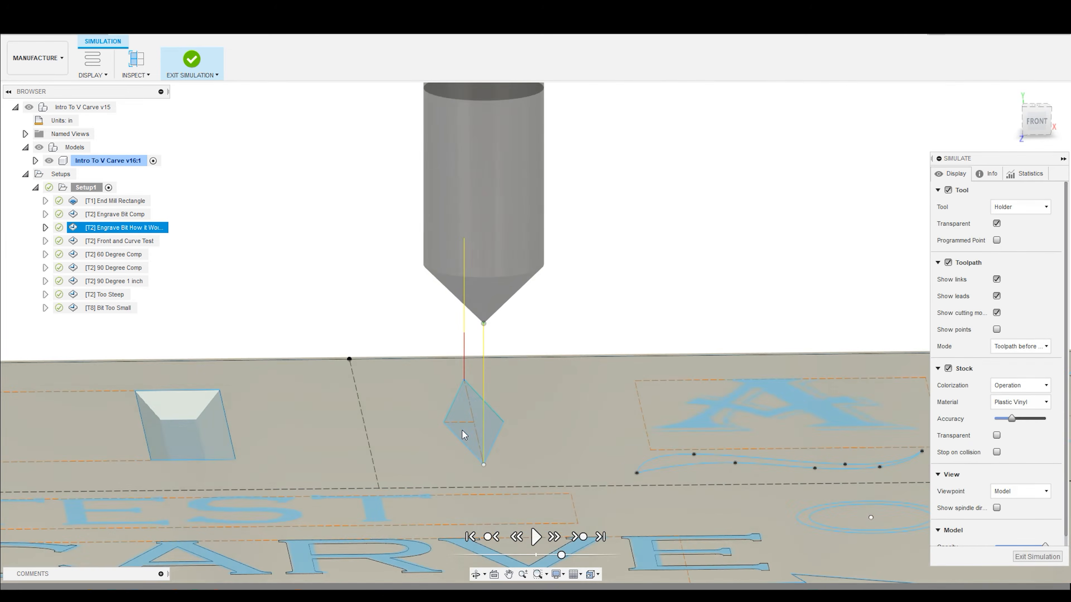
{"action": "scroll", "coordinate": [458, 442], "scroll_direction": "up", "scroll_amount": 5}
{"action": "left_click_drag", "start_coordinate": [561, 557], "coordinate": [554, 556]}
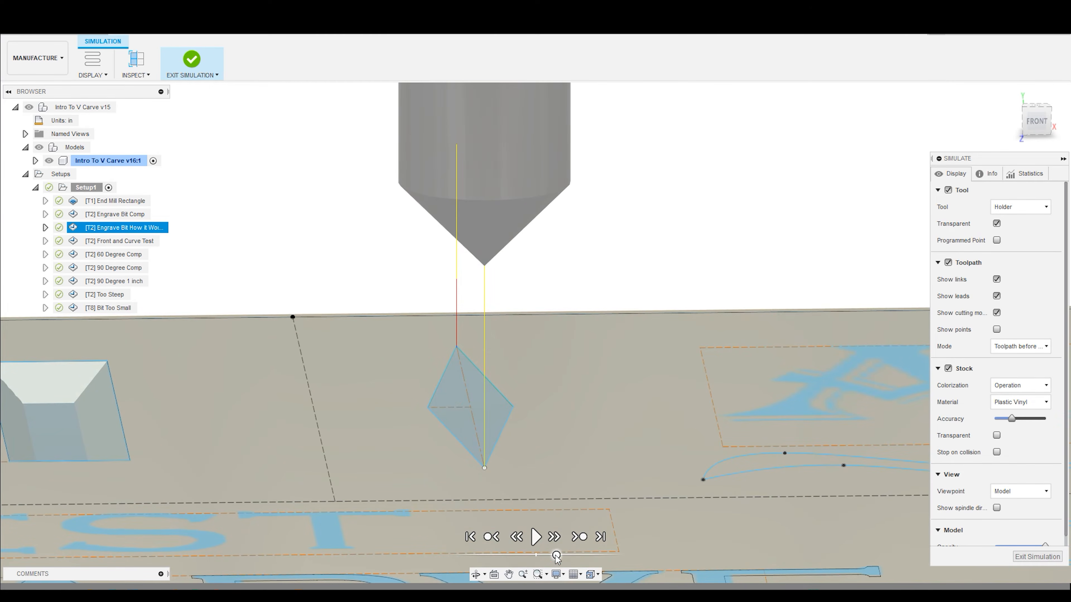
{"action": "middle_click_drag", "start_coordinate": [545, 462], "coordinate": [553, 465], "text": "shift"}
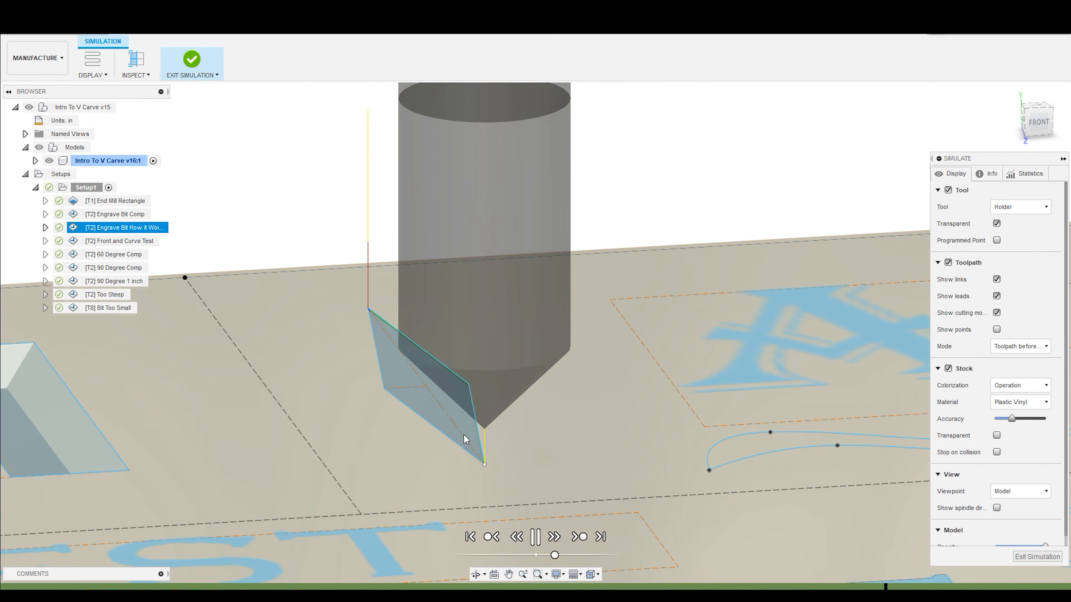
- Make the stock transparent and hide the models to examine the diamond's V-shaped cut in the front view
{"action": "left_click", "coordinate": [1040, 126]}
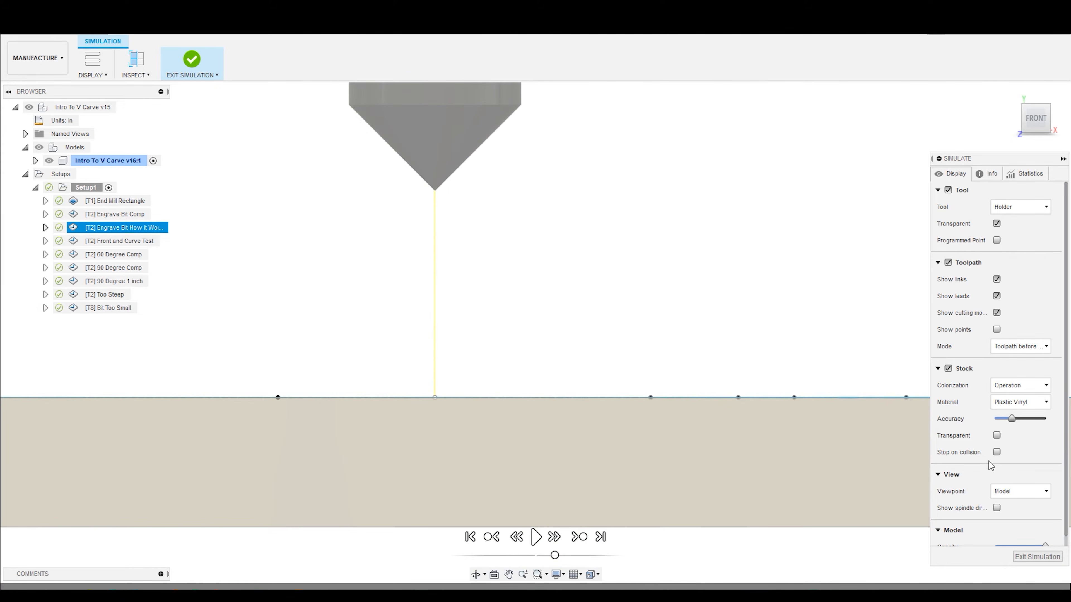
{"action": "left_click", "coordinate": [996, 436]}
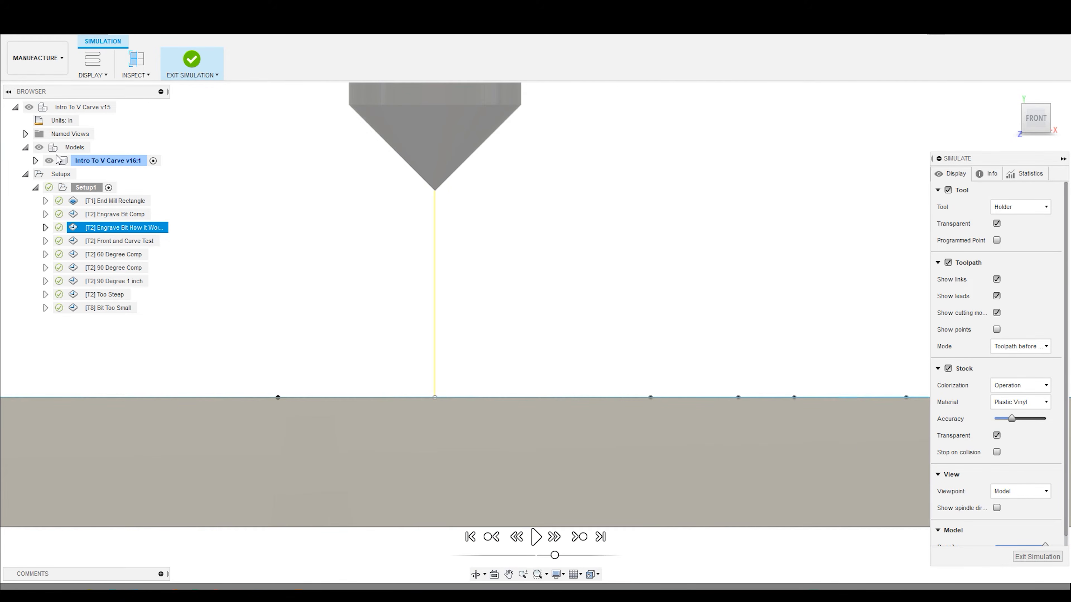
{"action": "left_click", "coordinate": [39, 147]}
{"action": "scroll", "coordinate": [316, 370], "scroll_direction": "up", "scroll_amount": 3}
{"action": "scroll", "coordinate": [337, 394], "scroll_direction": "down", "scroll_amount": 3}
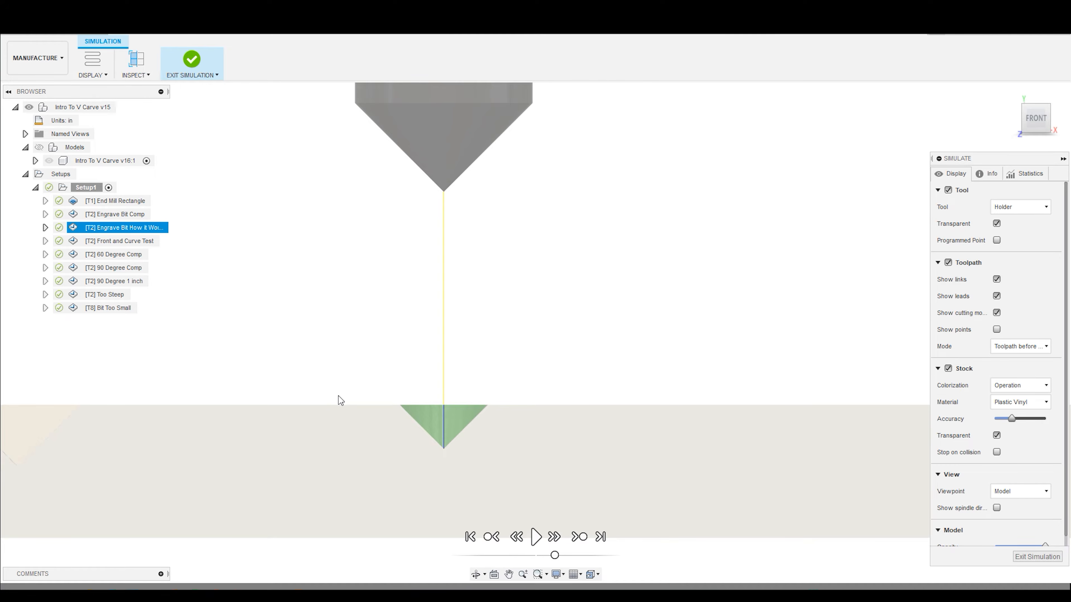
- Replay the diamond carve, pausing as the V bit descends, and examine the bit following the toolpath from an angle
{"action": "left_click", "coordinate": [535, 538]}
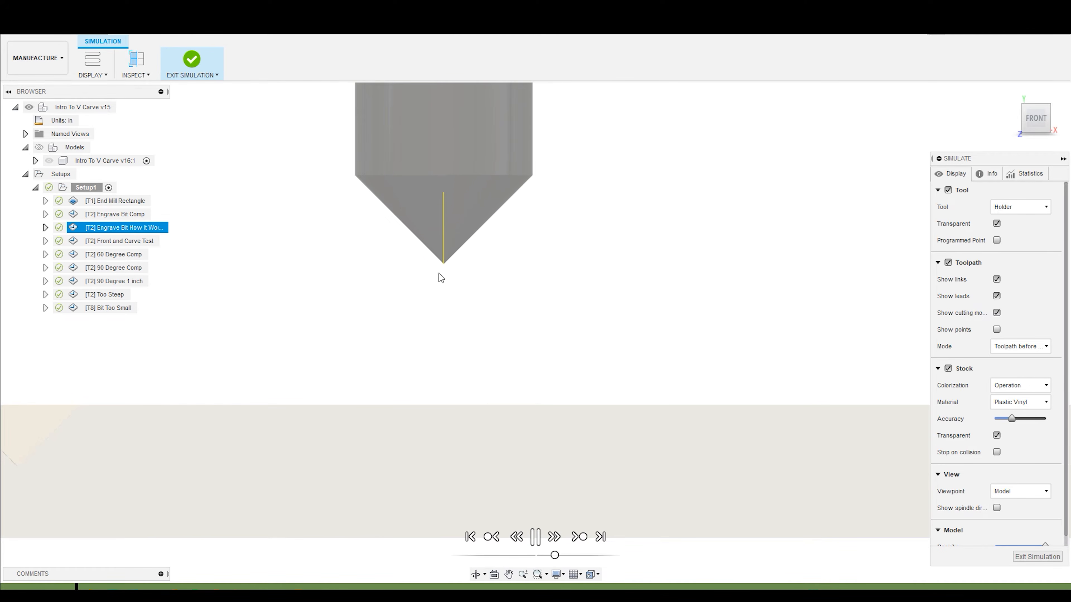
{"action": "left_click", "coordinate": [536, 537]}
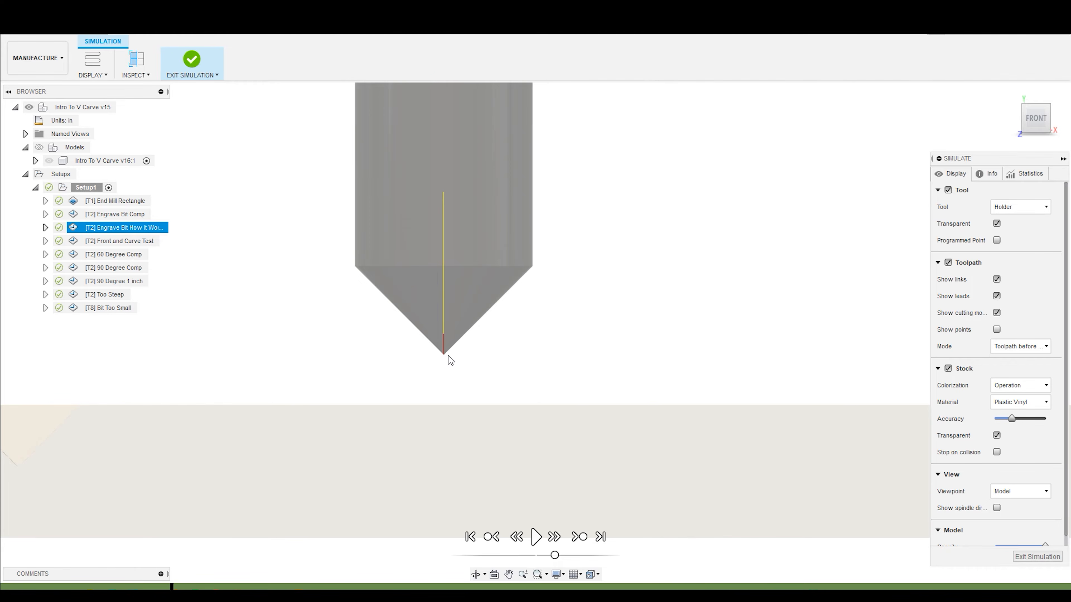
{"action": "left_click", "coordinate": [537, 538]}
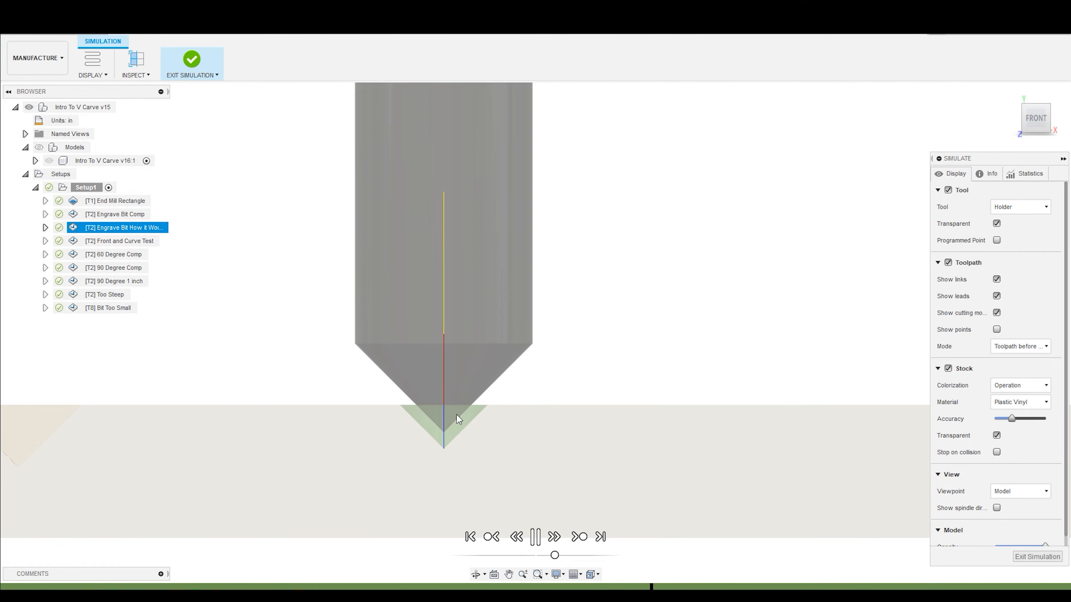
{"action": "middle_click_drag", "start_coordinate": [460, 420], "coordinate": [471, 430], "text": "shift"}
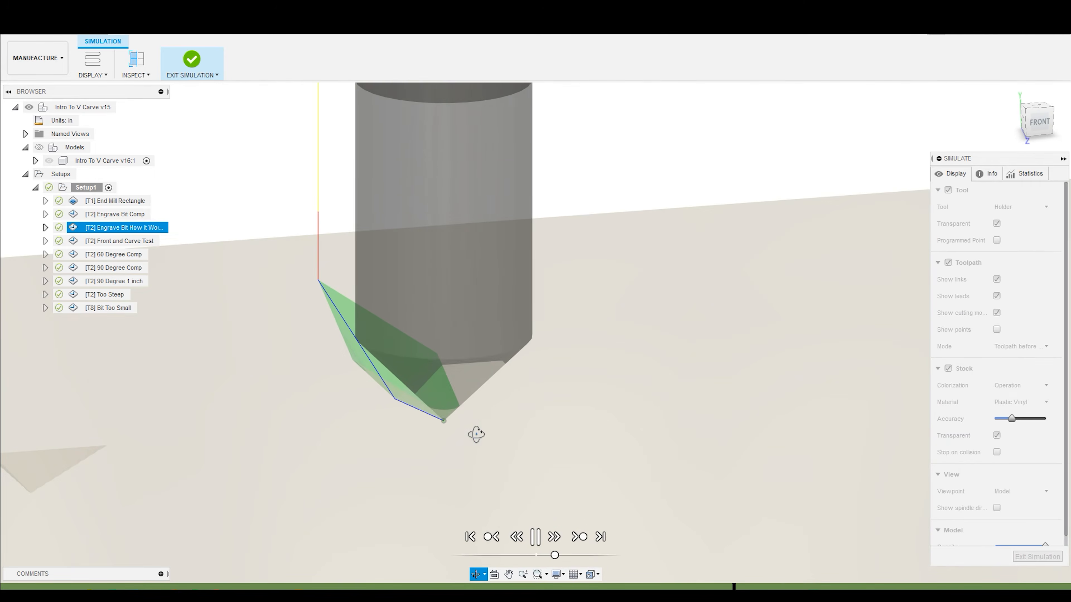
{"action": "left_click", "coordinate": [535, 537]}
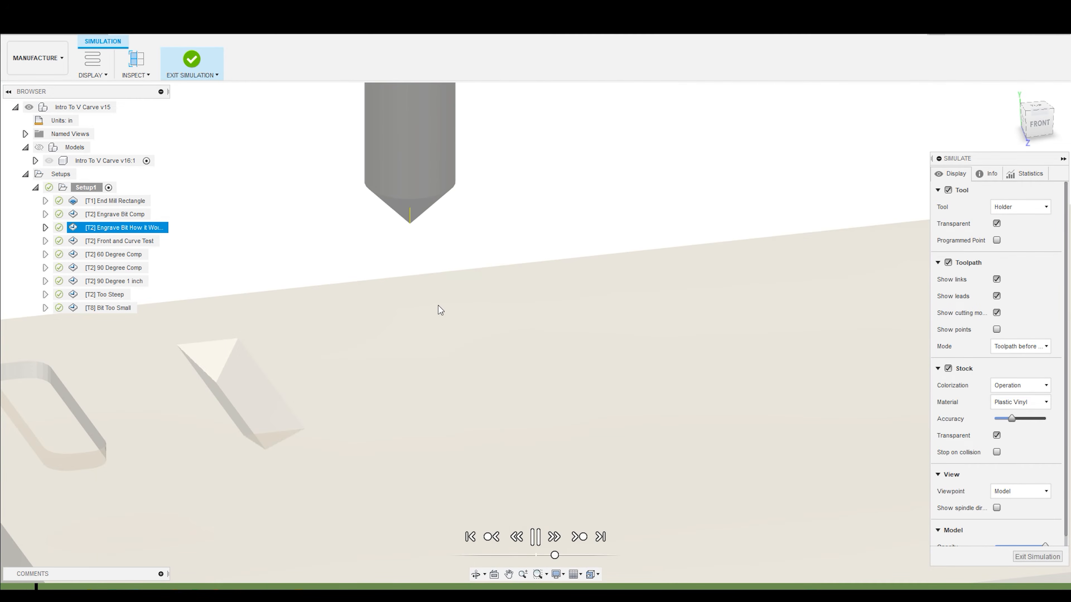
- Exit the simulation and show the models again
{"action": "scroll", "coordinate": [404, 161], "scroll_direction": "up", "scroll_amount": 3}
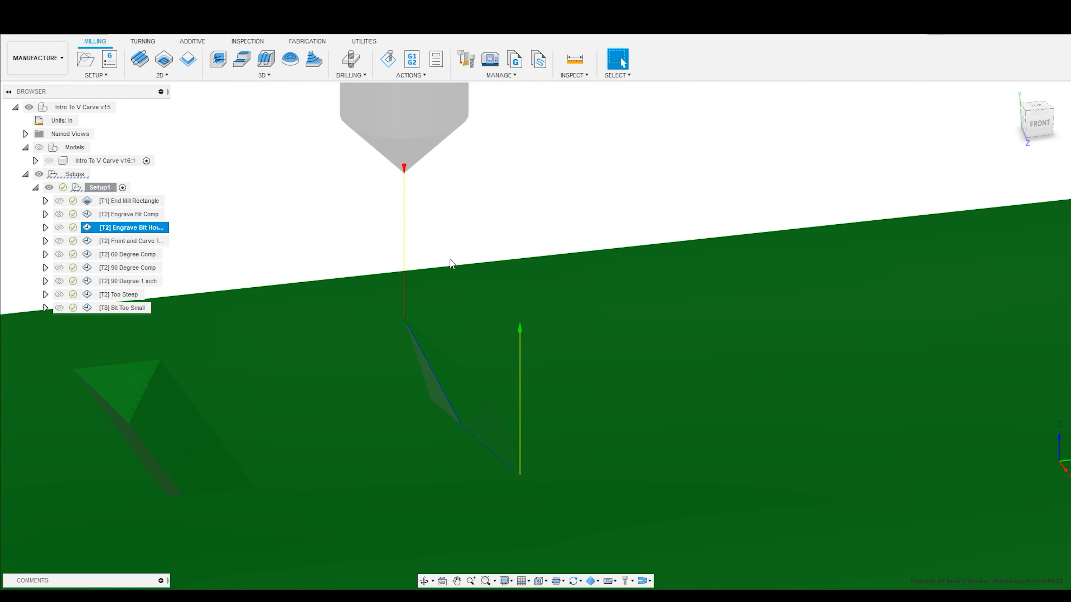
{"action": "left_click", "coordinate": [41, 147]}
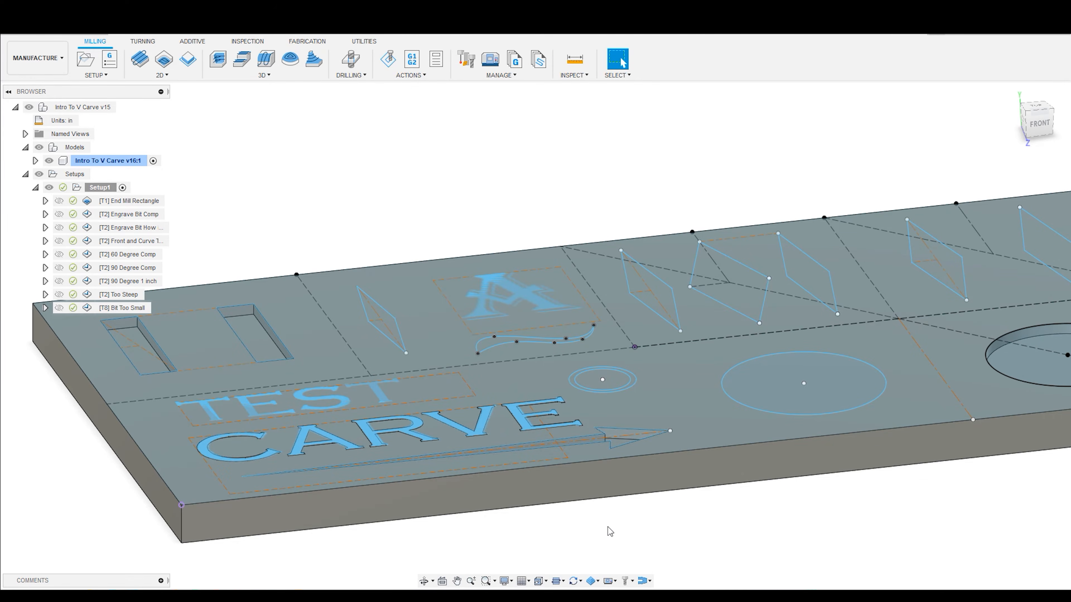
- Look over the letter A and the curved shape beside the narrow diamond on the sample board
{"action": "scroll", "coordinate": [557, 335], "scroll_direction": "down", "scroll_amount": 1}
{"action": "scroll", "coordinate": [568, 260], "scroll_direction": "up", "scroll_amount": 5}
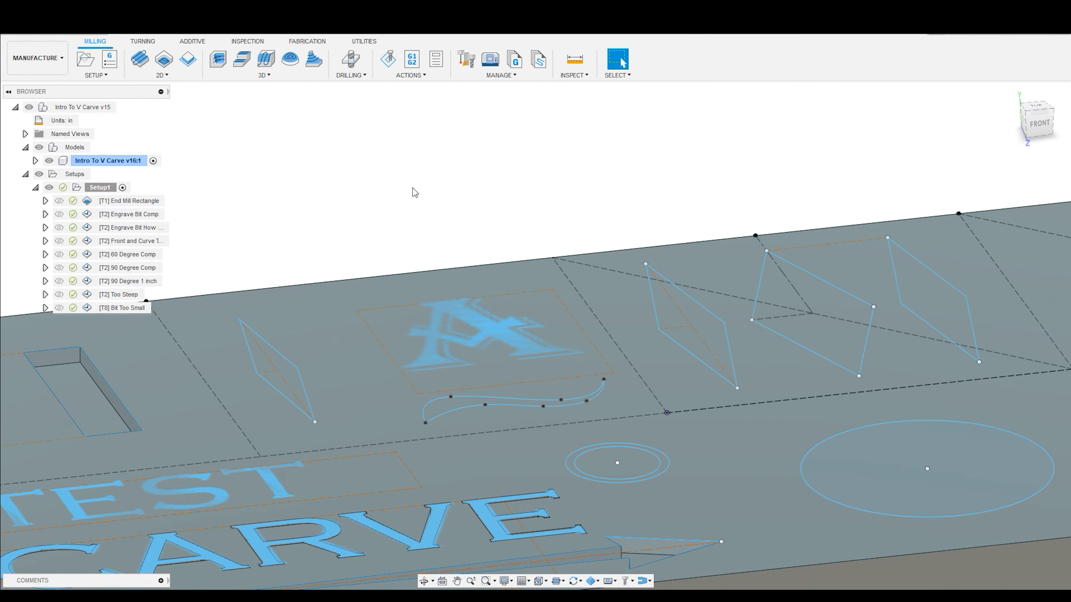
{"action": "scroll", "coordinate": [413, 187], "scroll_direction": "down", "scroll_amount": 5}
{"action": "scroll", "coordinate": [187, 320], "scroll_direction": "up", "scroll_amount": 3}
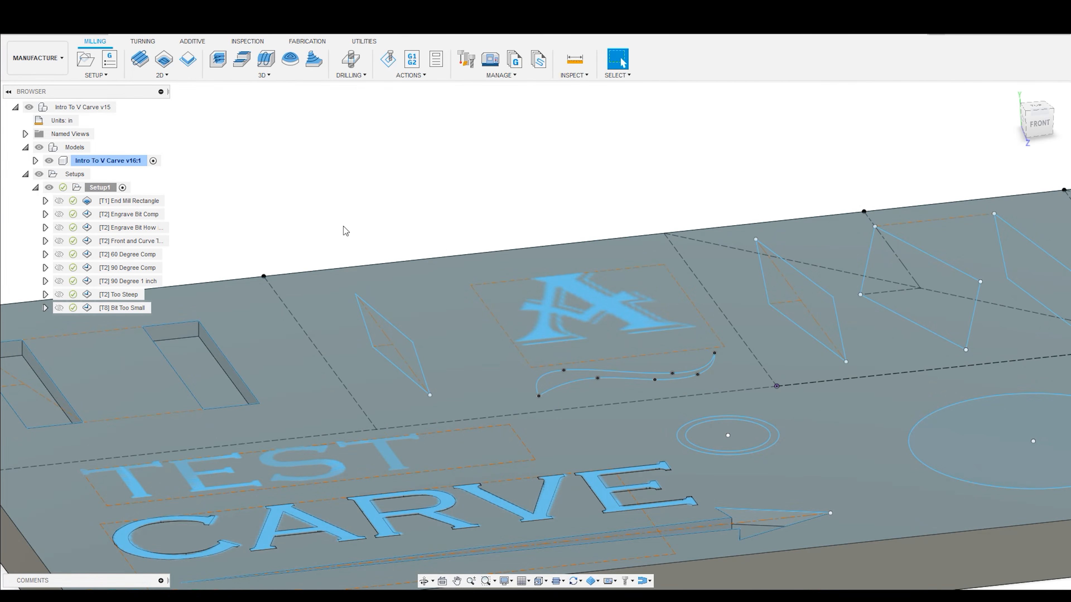
{"action": "scroll", "coordinate": [736, 189], "scroll_direction": "down", "scroll_amount": 3}
{"action": "scroll", "coordinate": [757, 192], "scroll_direction": "up", "scroll_amount": 3}
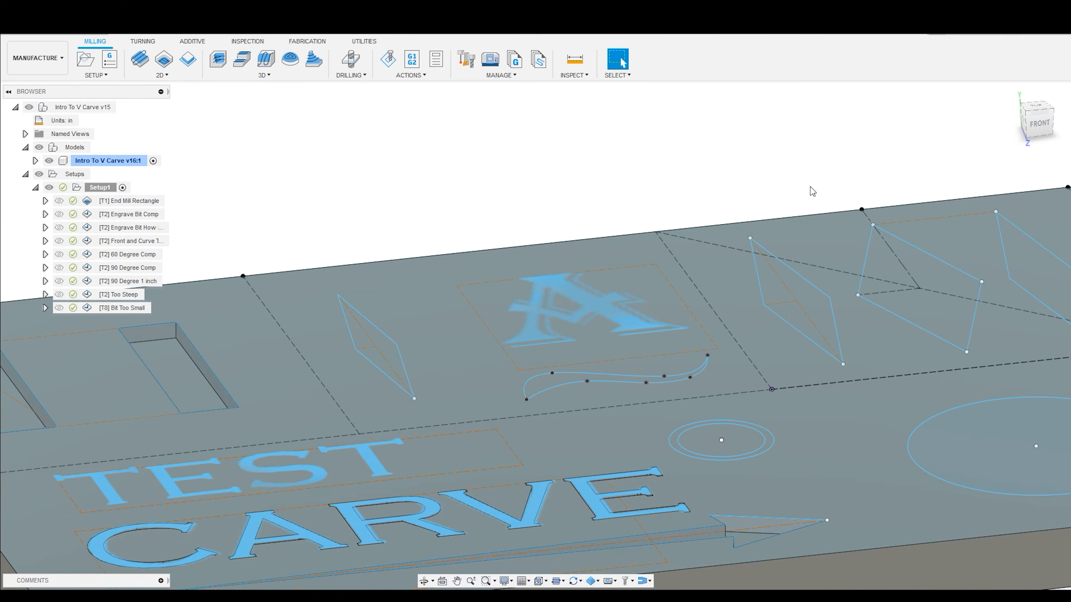
{"action": "scroll", "coordinate": [782, 375], "scroll_direction": "down", "scroll_amount": 4}
{"action": "scroll", "coordinate": [794, 337], "scroll_direction": "up", "scroll_amount": 4}
{"action": "scroll", "coordinate": [795, 316], "scroll_direction": "down", "scroll_amount": 2}
{"action": "middle_click_drag", "start_coordinate": [715, 191], "coordinate": [664, 194], "text": "shift"}
{"action": "scroll", "coordinate": [663, 192], "scroll_direction": "down", "scroll_amount": 3}
{"action": "scroll", "coordinate": [652, 274], "scroll_direction": "up", "scroll_amount": 2}
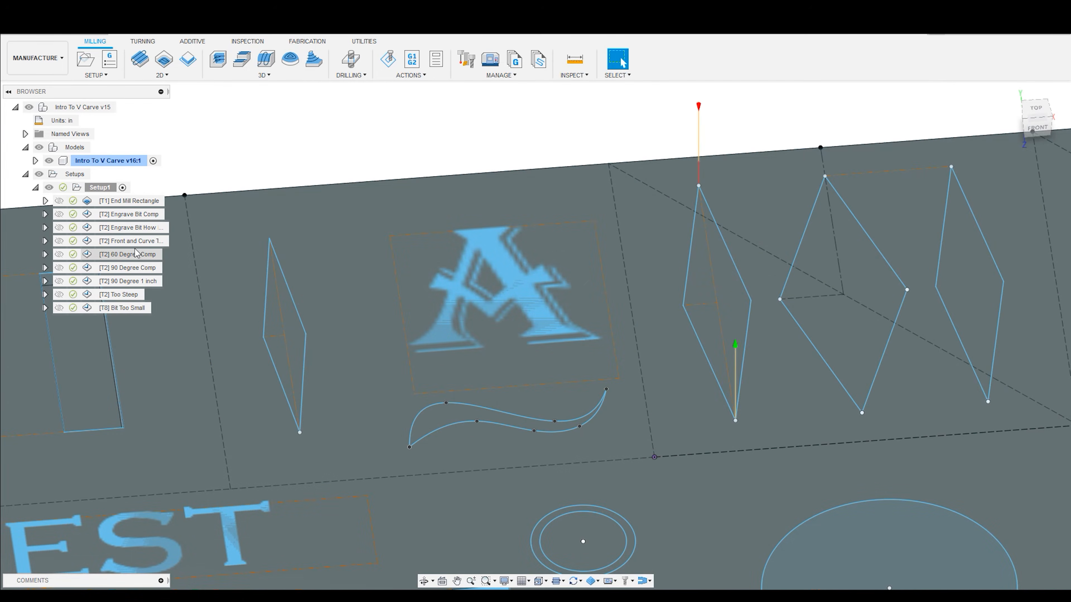
- Simulate the Front and Curve Test toolpath and view the V bit carving the letter A from an angle
{"action": "left_click", "coordinate": [135, 243]}
{"action": "right_click", "coordinate": [136, 242]}
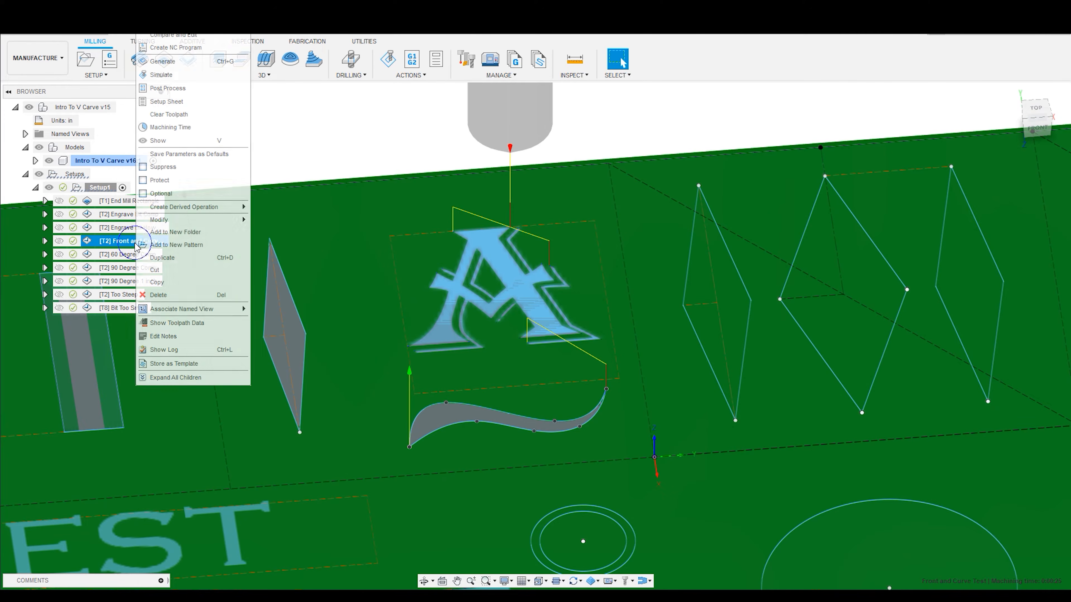
{"action": "left_click", "coordinate": [376, 125]}
{"action": "left_click", "coordinate": [388, 59]}
{"action": "middle_click_drag", "start_coordinate": [509, 281], "coordinate": [512, 255], "text": "shift"}
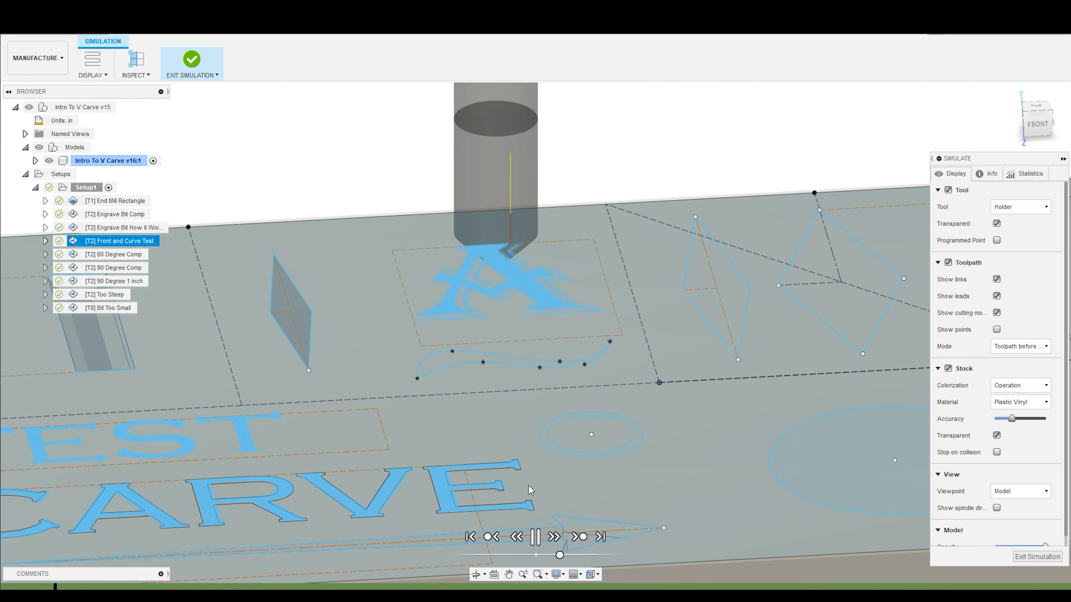
{"action": "scroll", "coordinate": [497, 294], "scroll_direction": "up", "scroll_amount": 2}
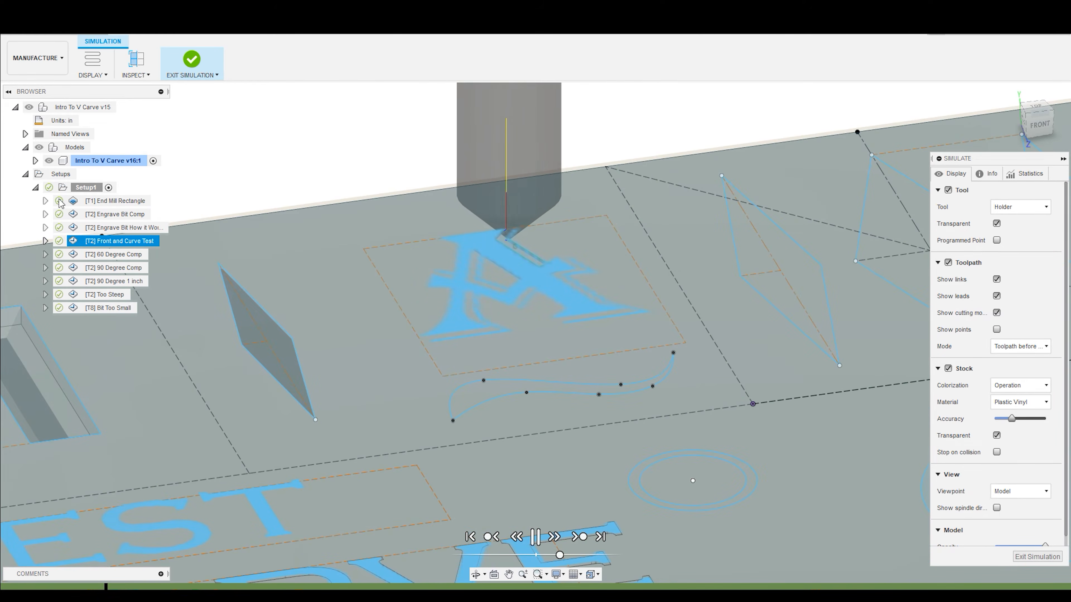
- Toggle the models' visibility during playback to examine the carved letter A and curve, leaving the models hidden
{"action": "left_click", "coordinate": [38, 148]}
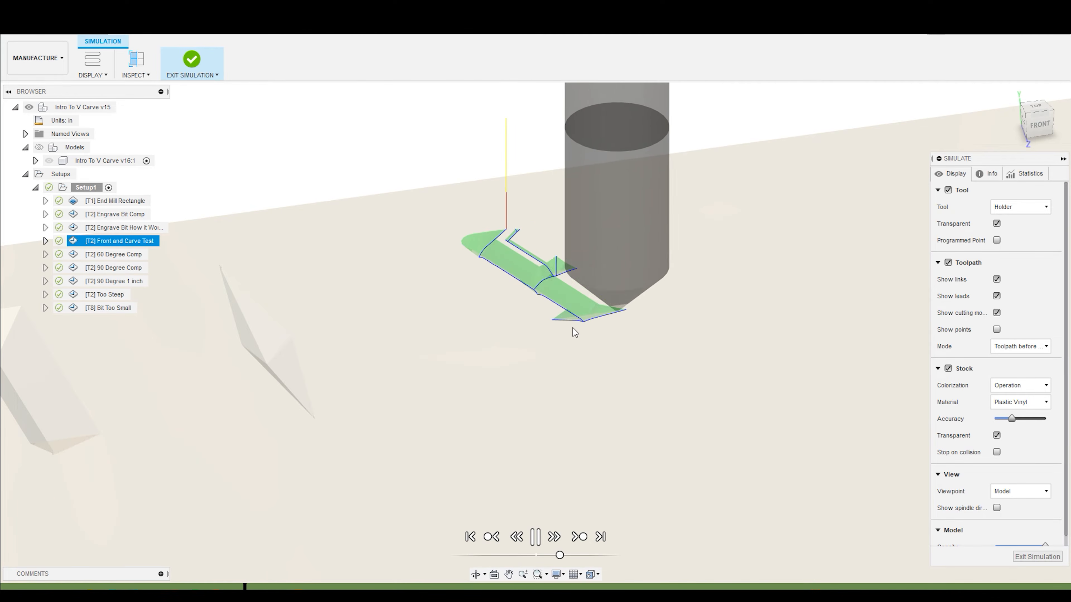
{"action": "left_click", "coordinate": [38, 147]}
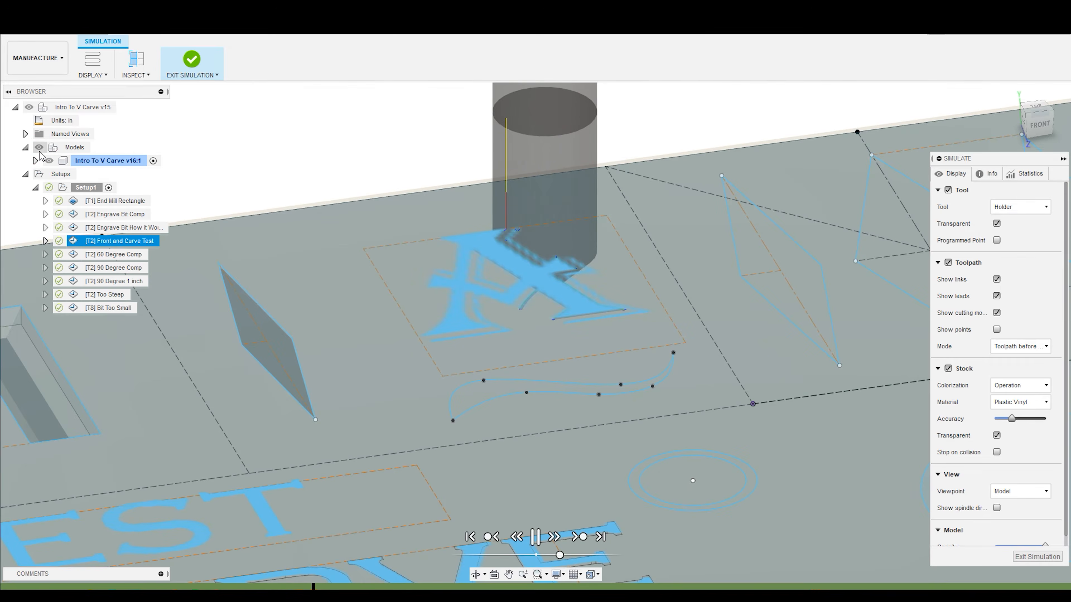
{"action": "left_click", "coordinate": [39, 147]}
{"action": "left_click", "coordinate": [38, 148]}
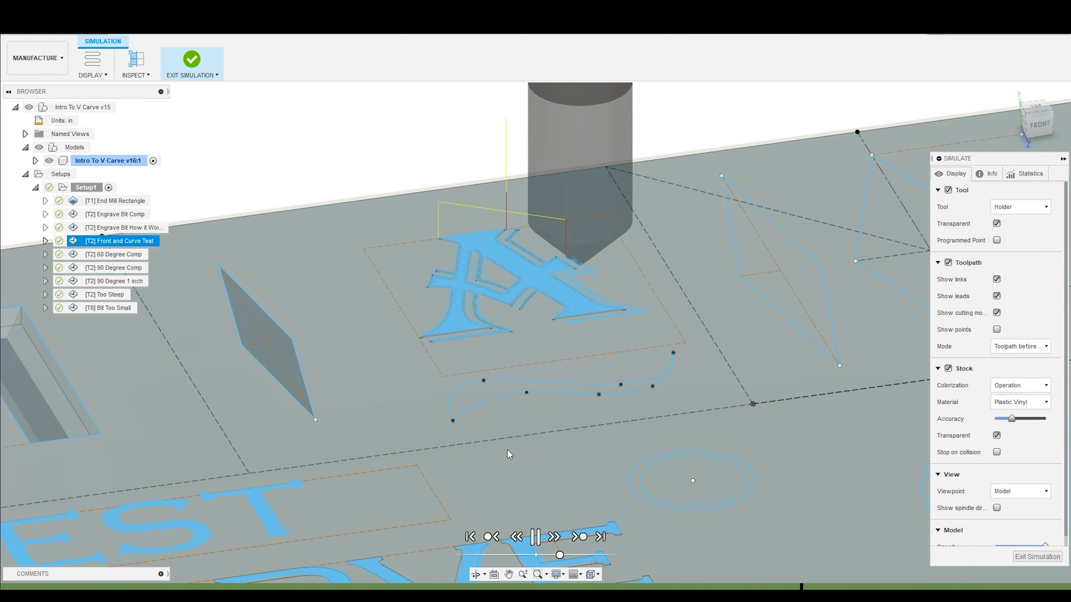
{"action": "left_click", "coordinate": [39, 147]}
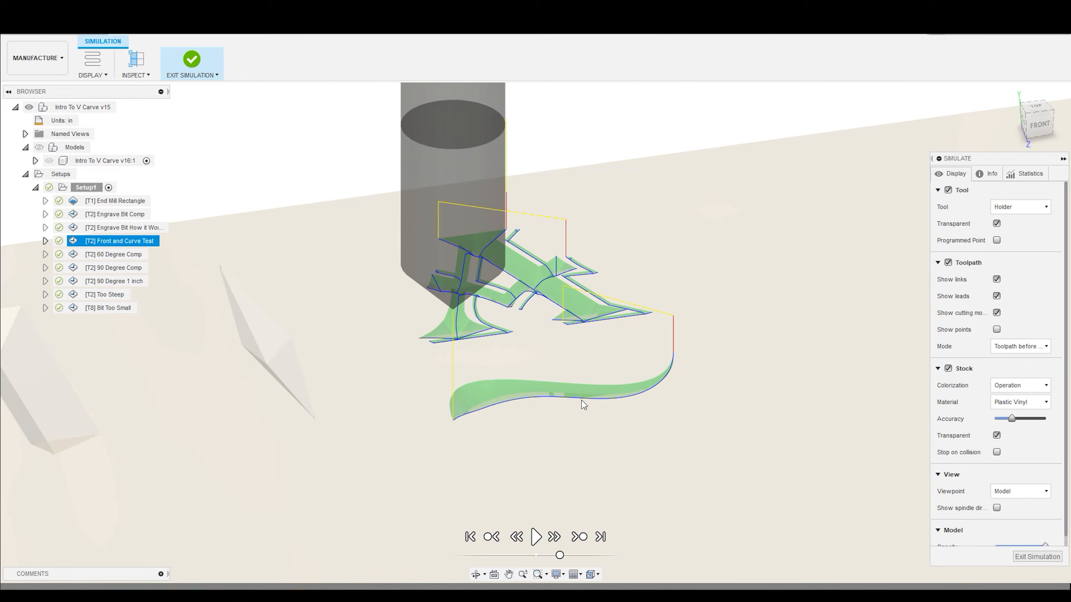
- View the finished letter and curve cuts, show the models again, and exit the simulation
{"action": "scroll", "coordinate": [545, 425], "scroll_direction": "down", "scroll_amount": 5}
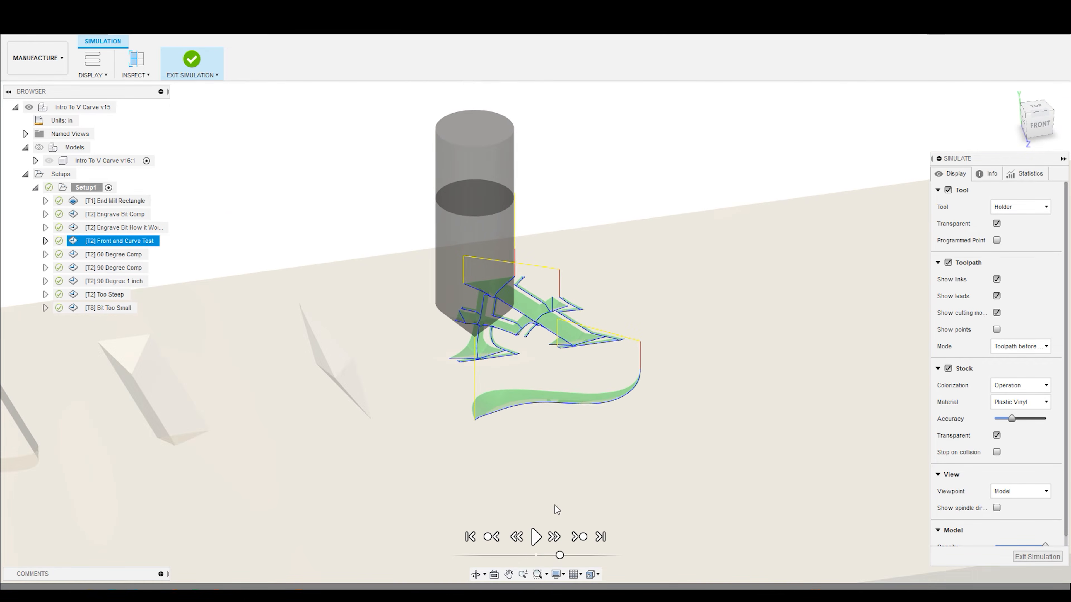
{"action": "scroll", "coordinate": [548, 359], "scroll_direction": "up", "scroll_amount": 2}
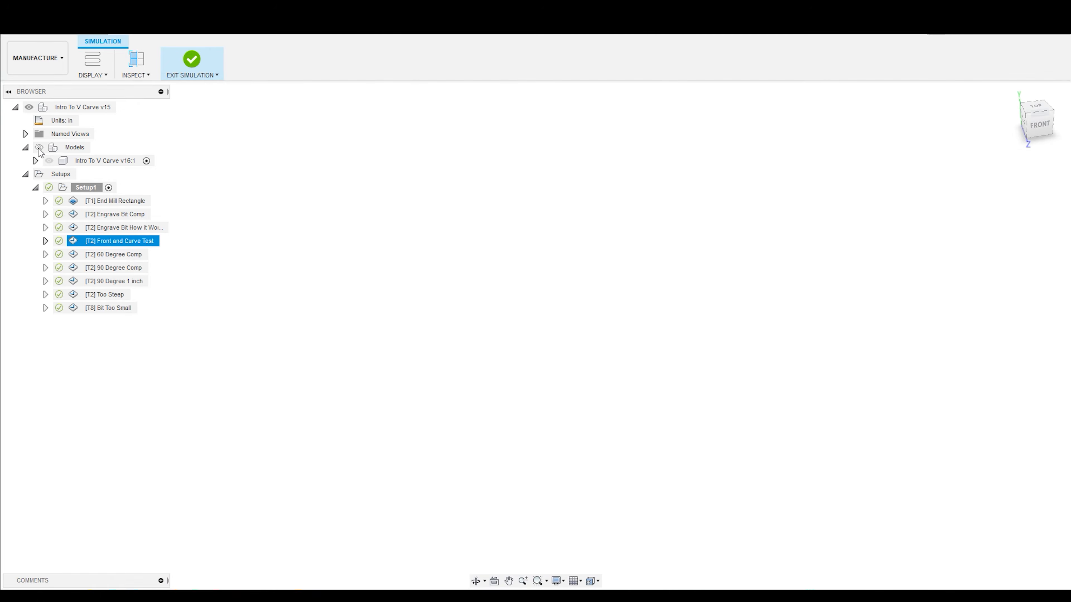
{"action": "left_click", "coordinate": [38, 148]}
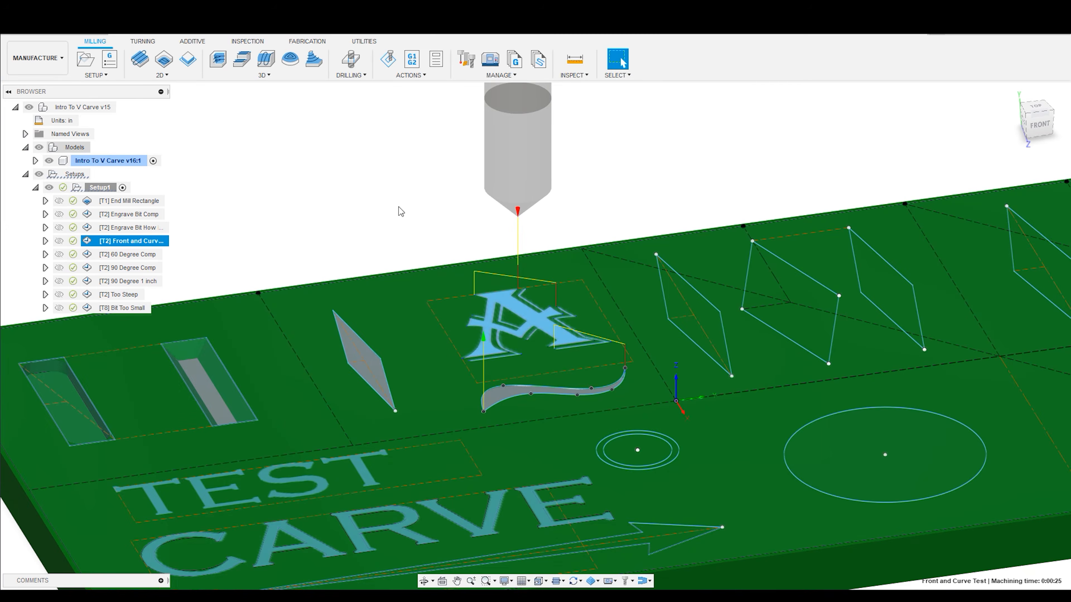
- Select the 60 Degree Comp toolpath and examine its V bit above the board in the front view
{"action": "scroll", "coordinate": [780, 331], "scroll_direction": "down", "scroll_amount": 4}
{"action": "scroll", "coordinate": [784, 326], "scroll_direction": "up", "scroll_amount": 4}
{"action": "middle_click_drag", "start_coordinate": [785, 324], "coordinate": [753, 335], "text": "shift"}
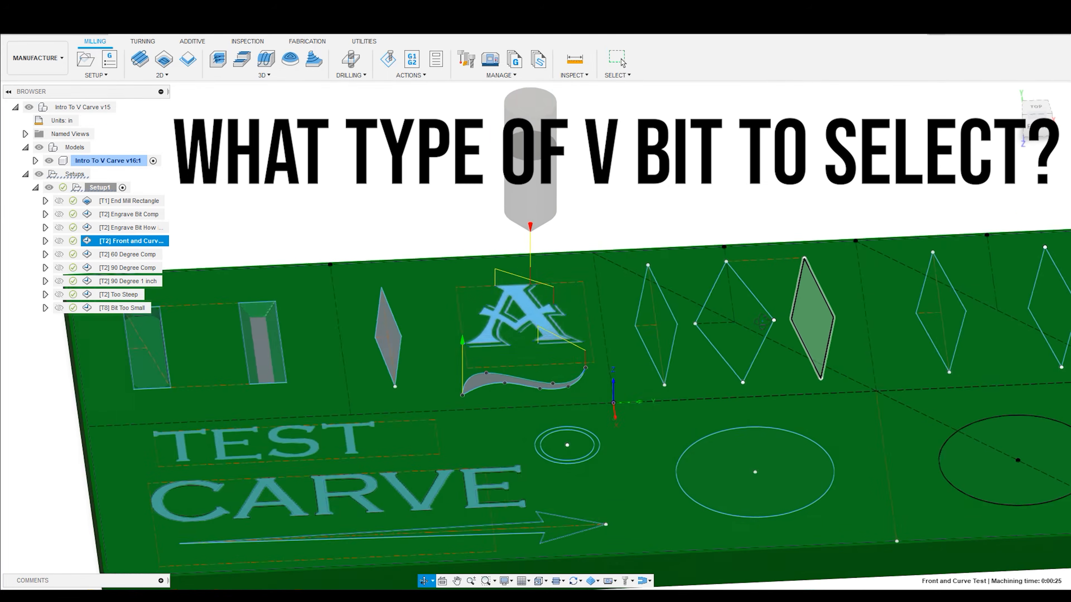
{"action": "middle_click_drag", "start_coordinate": [752, 280], "coordinate": [750, 266], "text": "shift"}
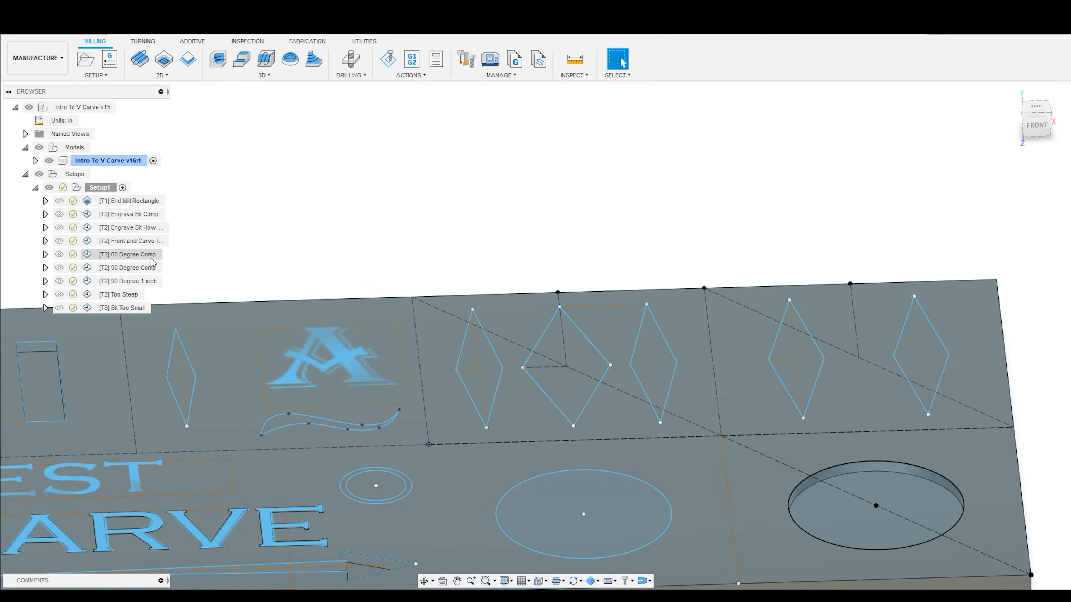
{"action": "left_click", "coordinate": [139, 255]}
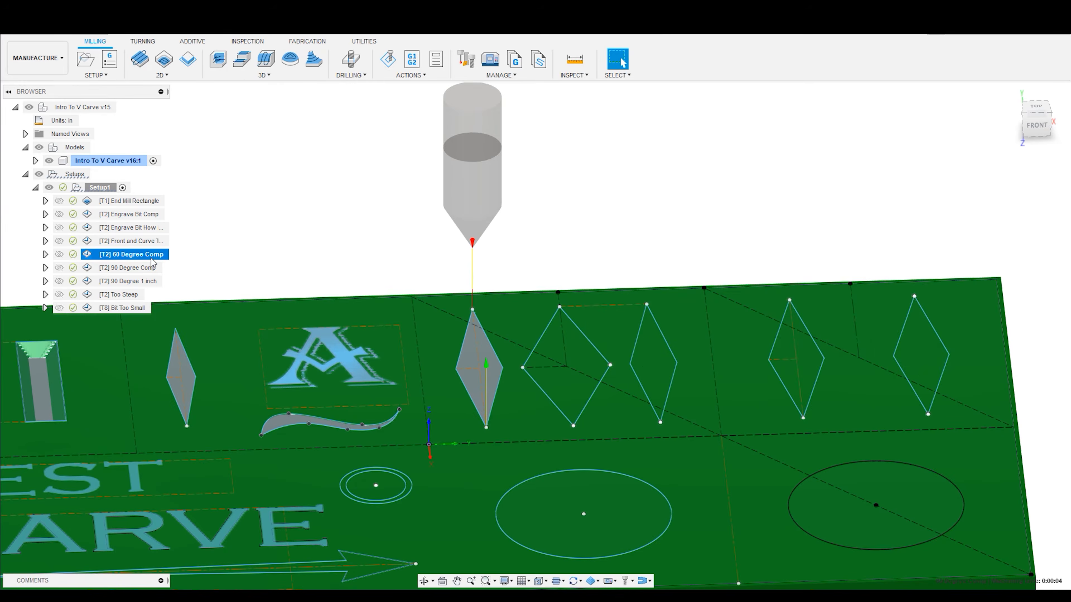
{"action": "left_click", "coordinate": [1031, 132]}
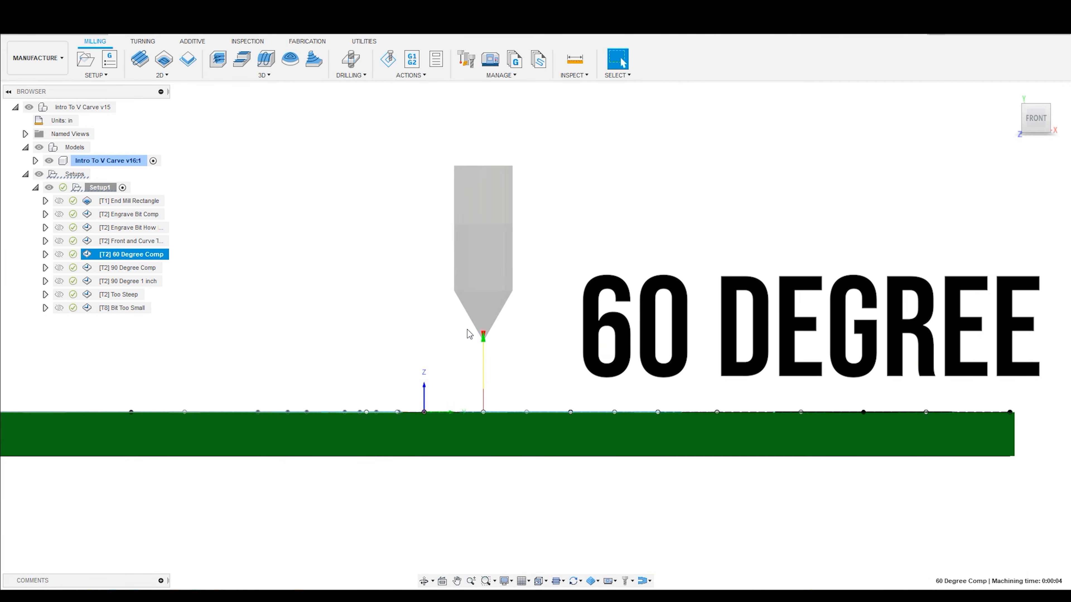
- Simulate the 60 Degree Comp toolpath, hide the models to expose the diamond cut, and exit the simulation
{"action": "mouse_move", "coordinate": [528, 360]}
{"action": "middle_mouse_down", "text": "shift"}
{"action": "mouse_move", "coordinate": [516, 366]}
{"action": "mouse_move", "coordinate": [534, 378]}
{"action": "mouse_move", "coordinate": [525, 363]}
{"action": "middle_mouse_up", "text": "shift"}
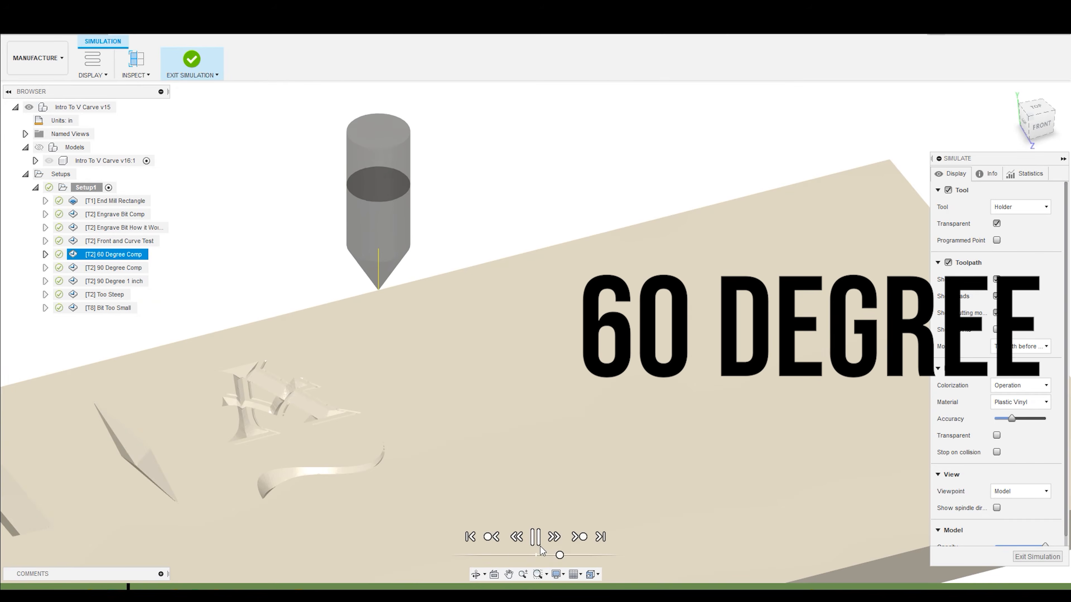
{"action": "left_click", "coordinate": [541, 545]}
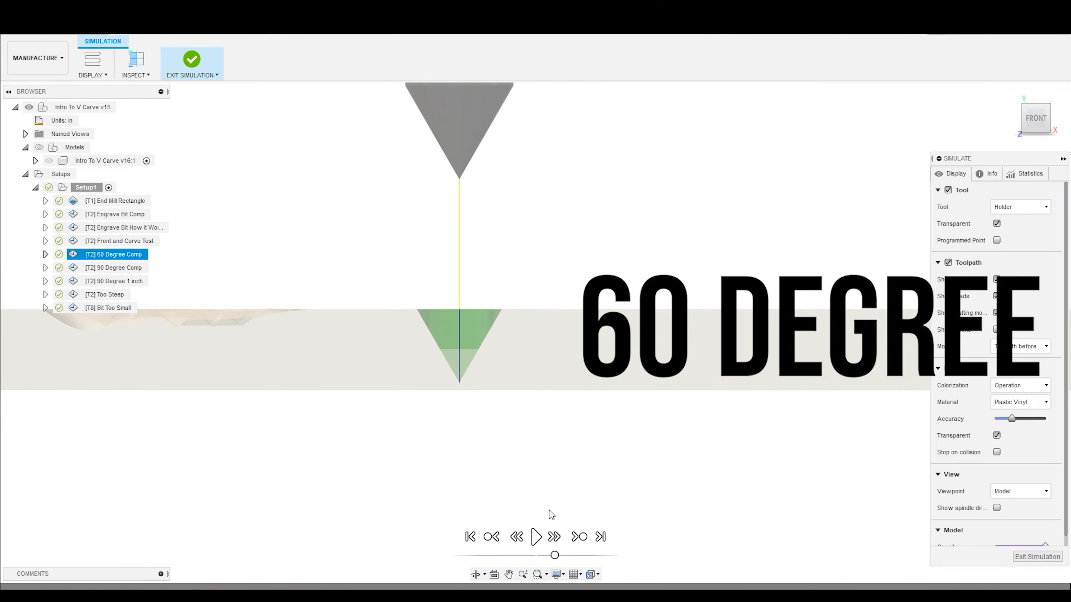
{"action": "left_click", "coordinate": [536, 537]}
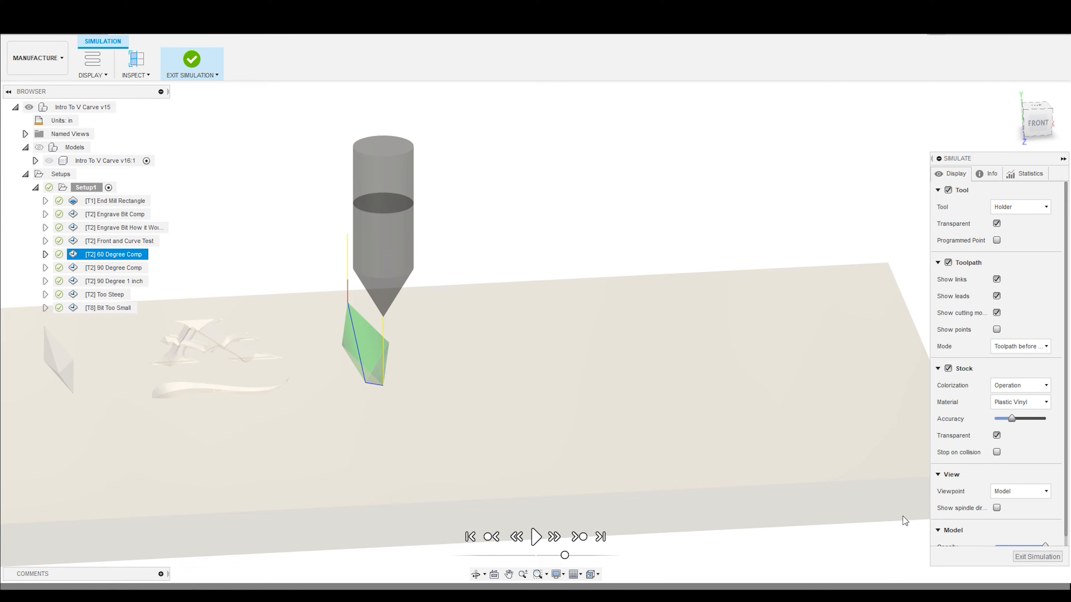
{"action": "left_click", "coordinate": [1037, 557]}
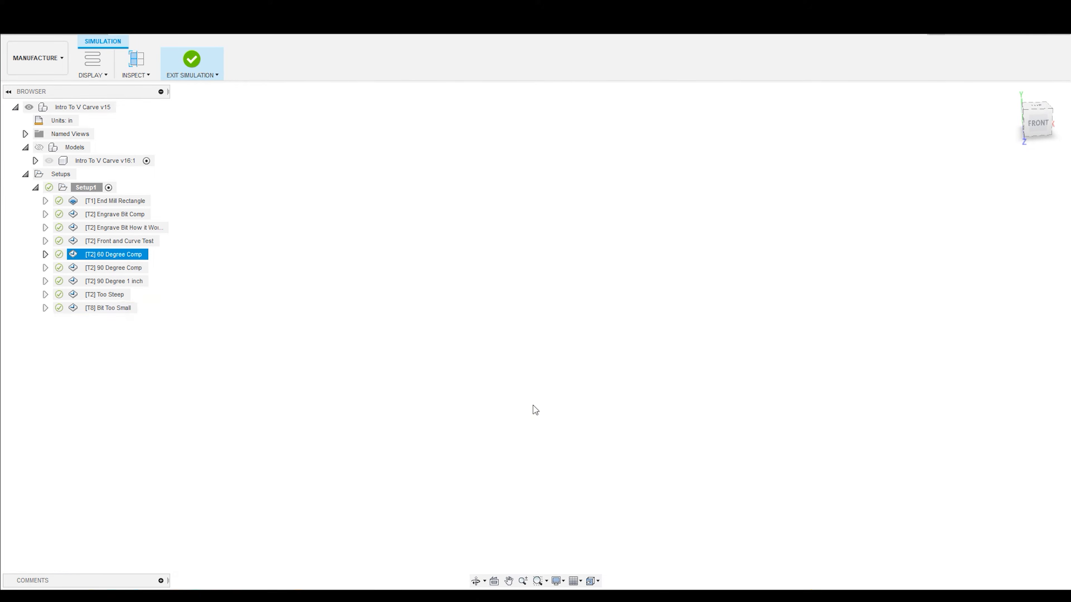
- Compare the V bits of the 60 Degree Comp and 90 Degree Comp toolpaths in the front view
{"action": "left_click", "coordinate": [130, 269]}
{"action": "left_click", "coordinate": [1037, 123]}
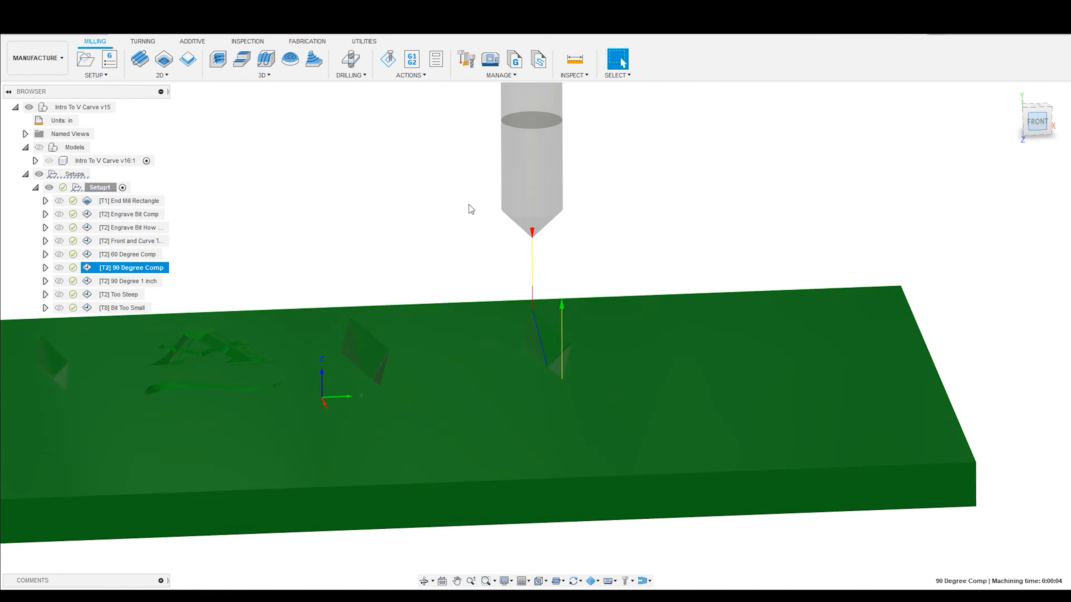
{"action": "left_click", "coordinate": [143, 254]}
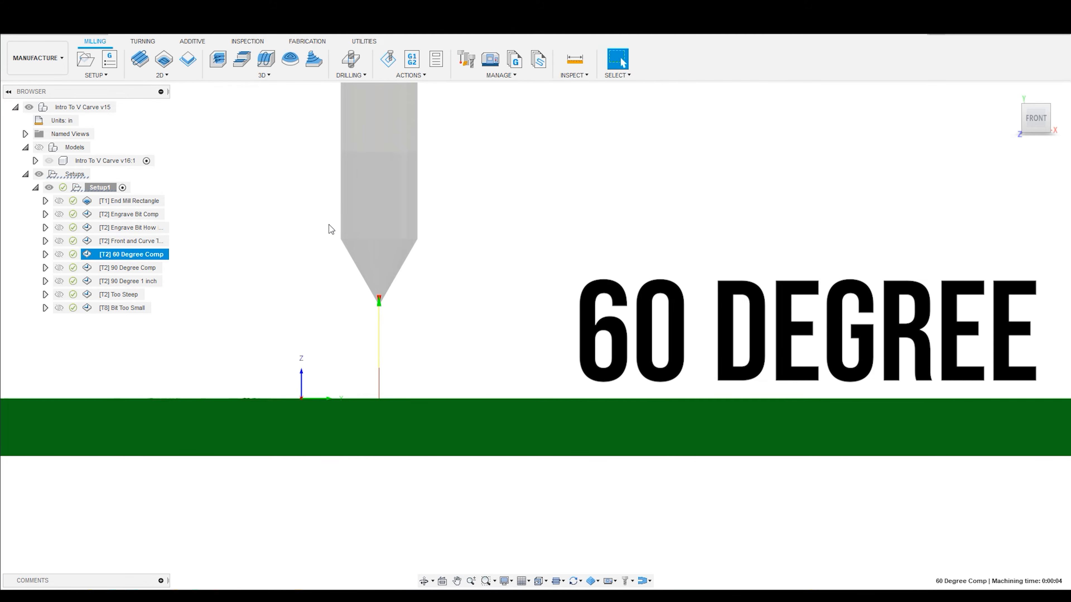
{"action": "left_click", "coordinate": [139, 268]}
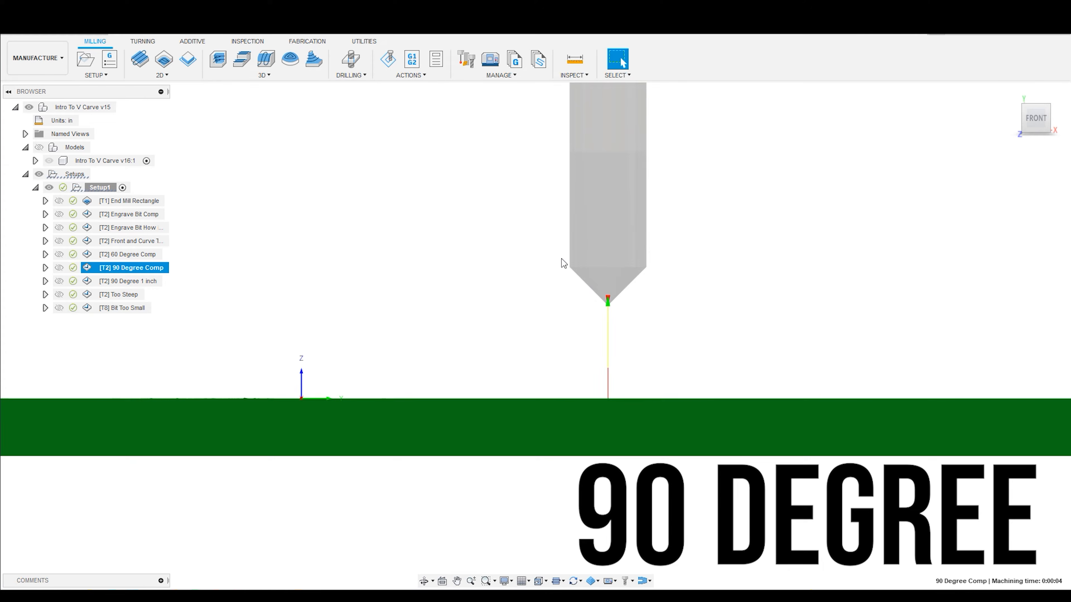
- Simulate the 90 Degree Comp toolpath on its diamond and replay it at a slightly lower speed
{"action": "middle_click_drag", "start_coordinate": [692, 306], "coordinate": [701, 331], "text": "shift"}
{"action": "scroll", "coordinate": [701, 331], "scroll_direction": "down", "scroll_amount": 1}
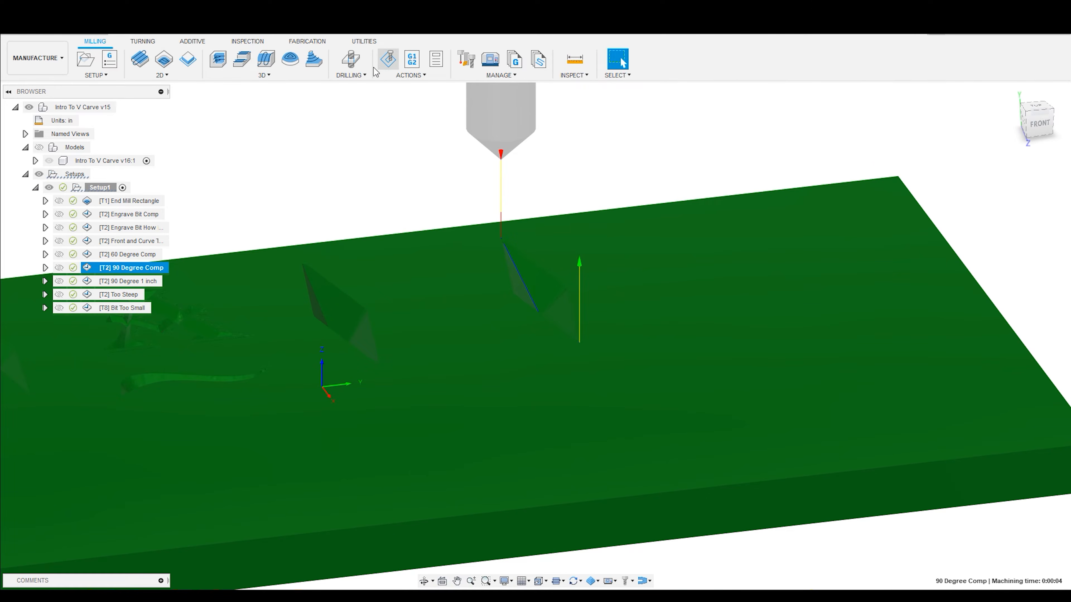
{"action": "left_click", "coordinate": [391, 63]}
{"action": "left_click", "coordinate": [536, 537]}
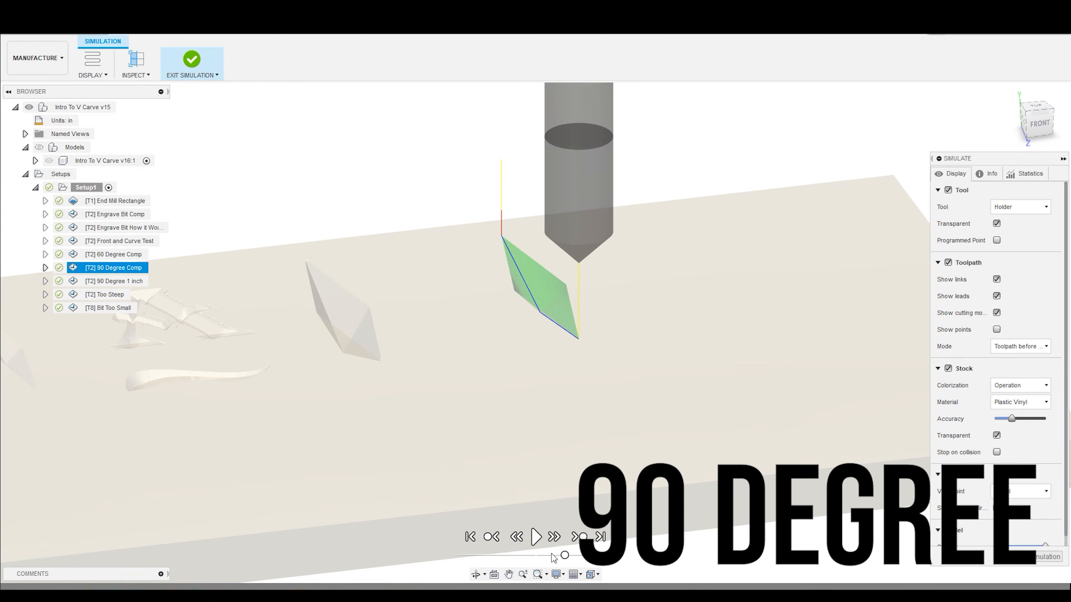
{"action": "left_click", "coordinate": [537, 538]}
{"action": "left_click_drag", "start_coordinate": [565, 556], "coordinate": [560, 557]}
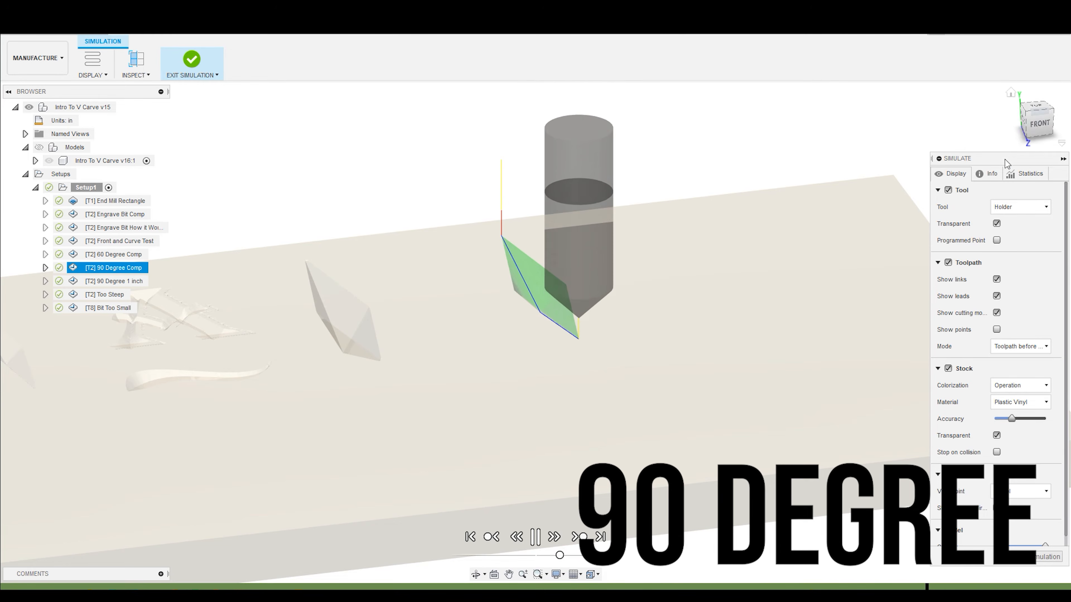
- Compare the depths of the 60 degree and 90 degree diamond cuts in the front view
{"action": "left_click", "coordinate": [1039, 124]}
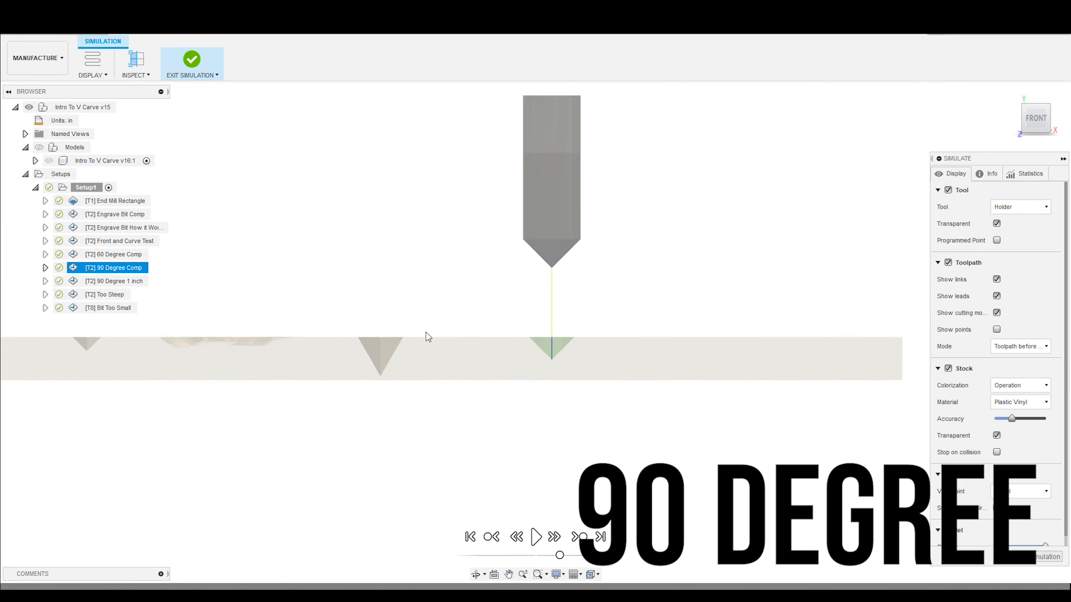
{"action": "scroll", "coordinate": [426, 336], "scroll_direction": "up", "scroll_amount": 3}
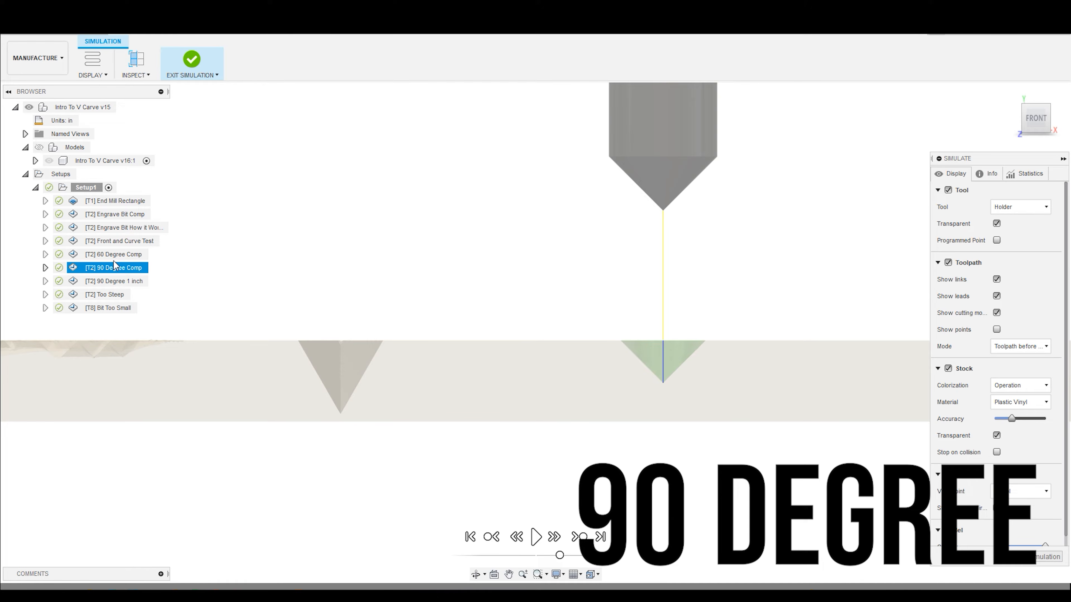
{"action": "left_click", "coordinate": [527, 536]}
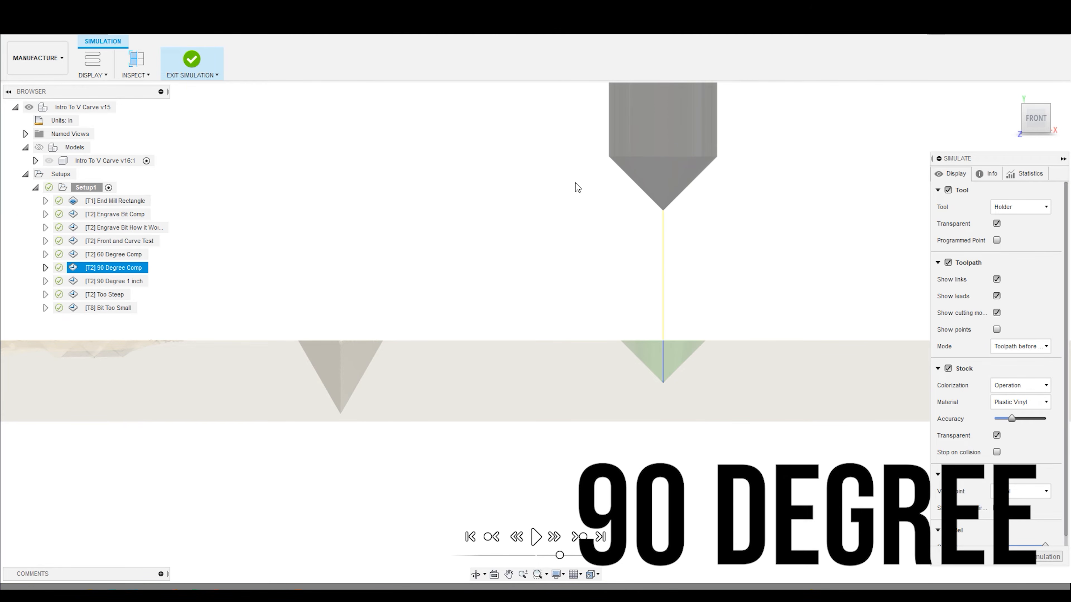
- Examine the 60 and 90 degree diamond cuts from an angle, and check their V profiles again from the front
{"action": "middle_click_drag", "start_coordinate": [540, 300], "coordinate": [485, 297], "text": "shift"}
{"action": "scroll", "coordinate": [448, 236], "scroll_direction": "up", "scroll_amount": 3}
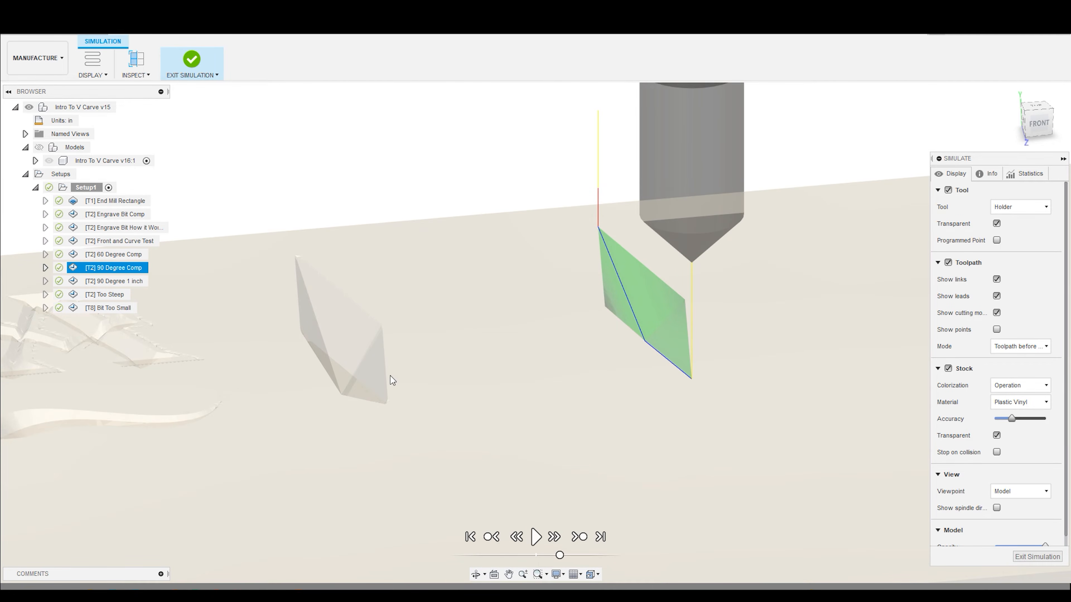
{"action": "scroll", "coordinate": [390, 376], "scroll_direction": "down", "scroll_amount": 5}
{"action": "scroll", "coordinate": [249, 368], "scroll_direction": "up", "scroll_amount": 4}
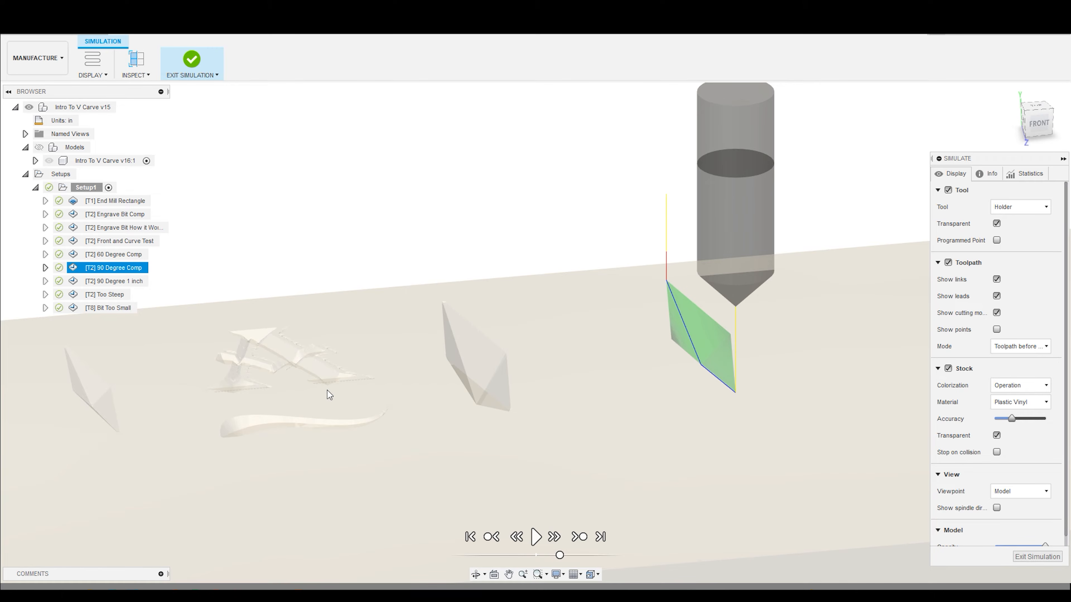
{"action": "middle_click_drag", "start_coordinate": [312, 369], "coordinate": [583, 413], "text": "shift"}
{"action": "middle_click_drag", "start_coordinate": [622, 456], "coordinate": [609, 427], "text": "shift"}
{"action": "left_click", "coordinate": [1035, 120]}
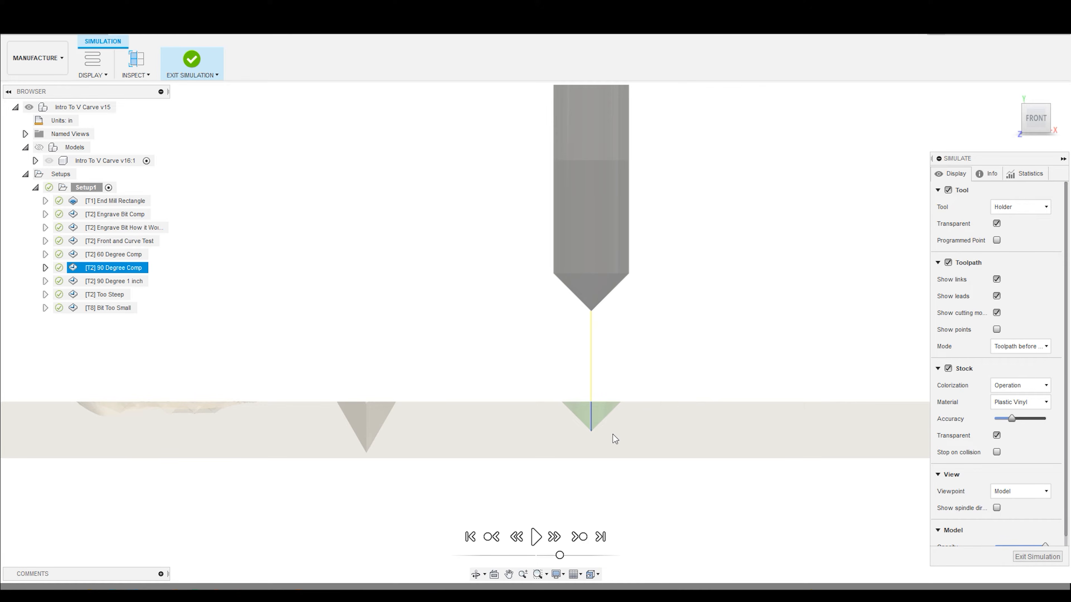
{"action": "middle_click_drag", "start_coordinate": [537, 395], "coordinate": [548, 409], "text": "shift"}
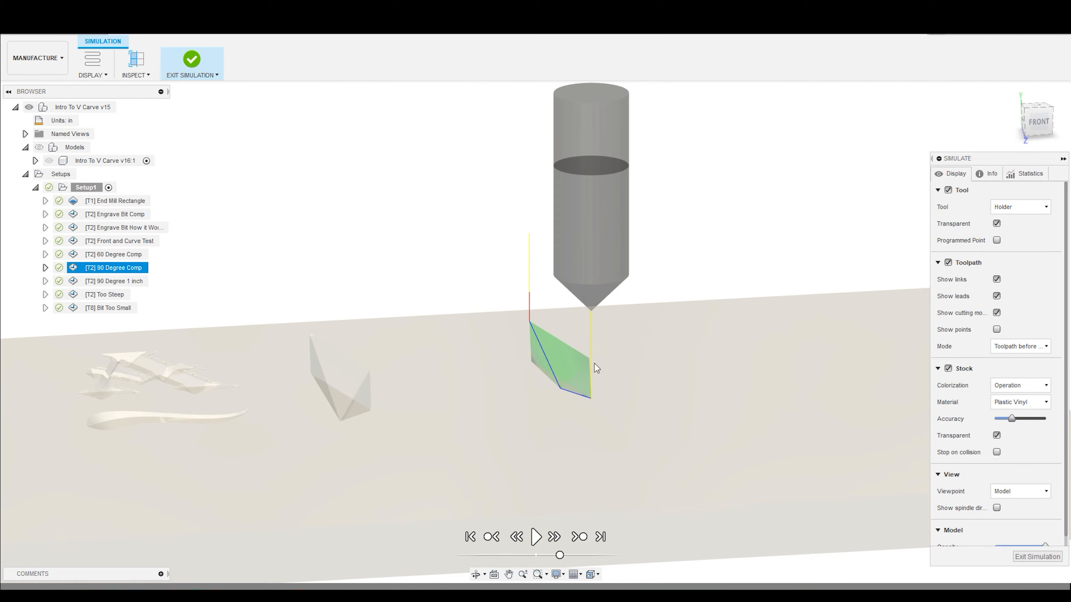
- Examine the 60 and 90 degree diamond cuts from an angle and from the front, and exit the simulation
{"action": "middle_click_drag", "start_coordinate": [566, 422], "coordinate": [553, 406], "text": "shift"}
{"action": "left_click", "coordinate": [1035, 121]}
{"action": "middle_click_drag", "start_coordinate": [597, 354], "coordinate": [436, 202], "text": "shift"}
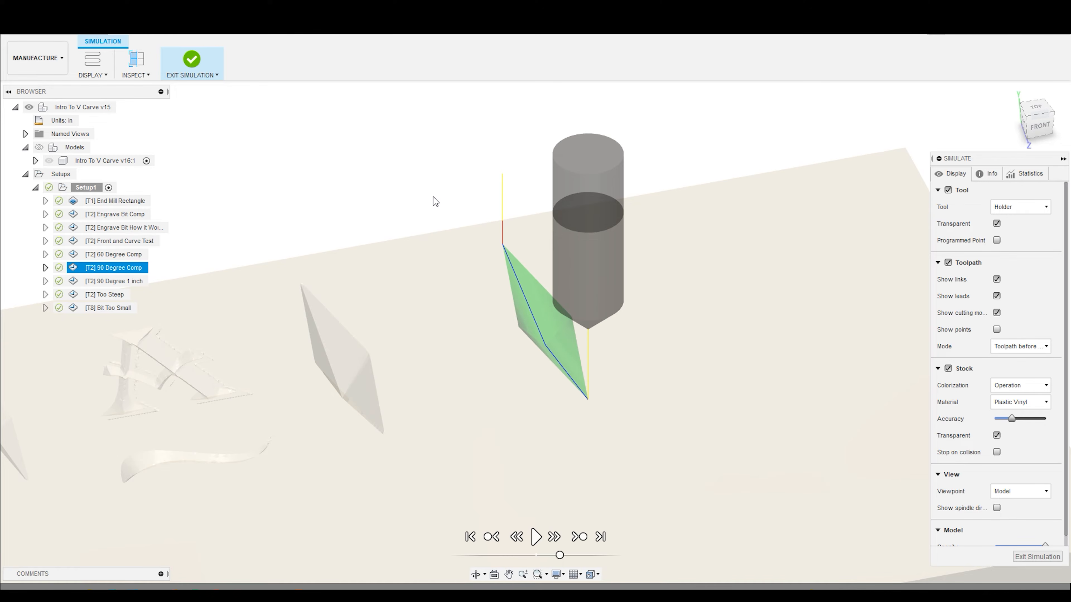
{"action": "middle_click_drag", "start_coordinate": [437, 194], "coordinate": [425, 182], "text": "shift"}
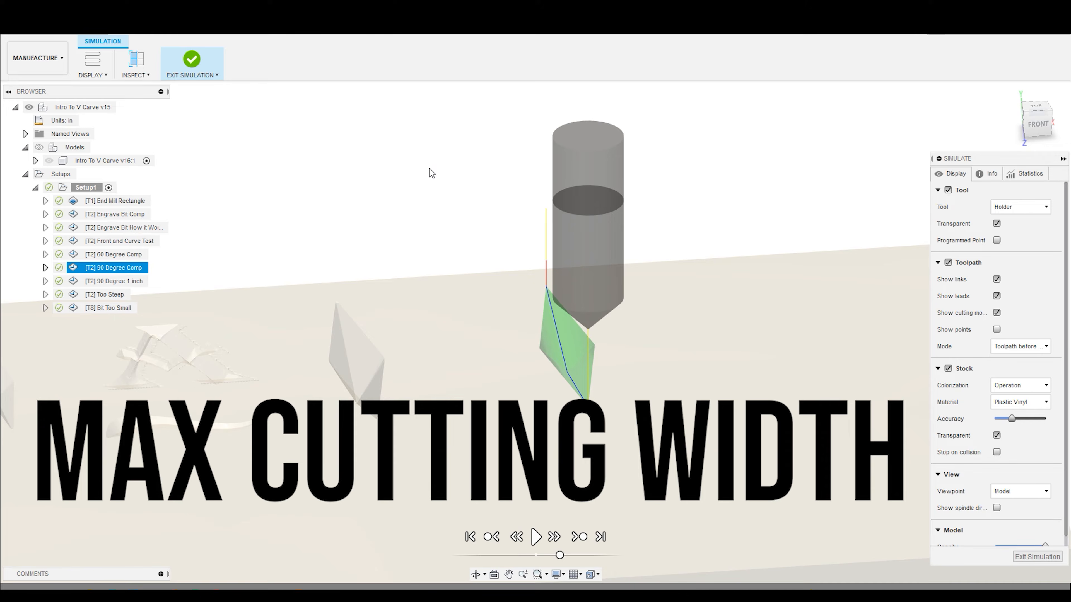
{"action": "left_click", "coordinate": [1034, 128]}
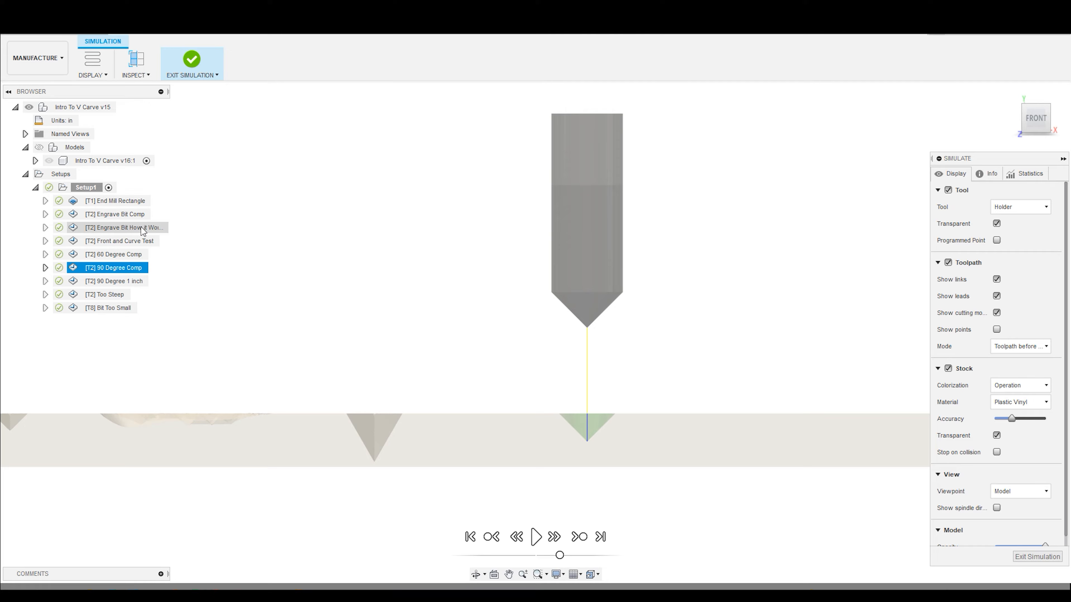
{"action": "left_click", "coordinate": [122, 259]}
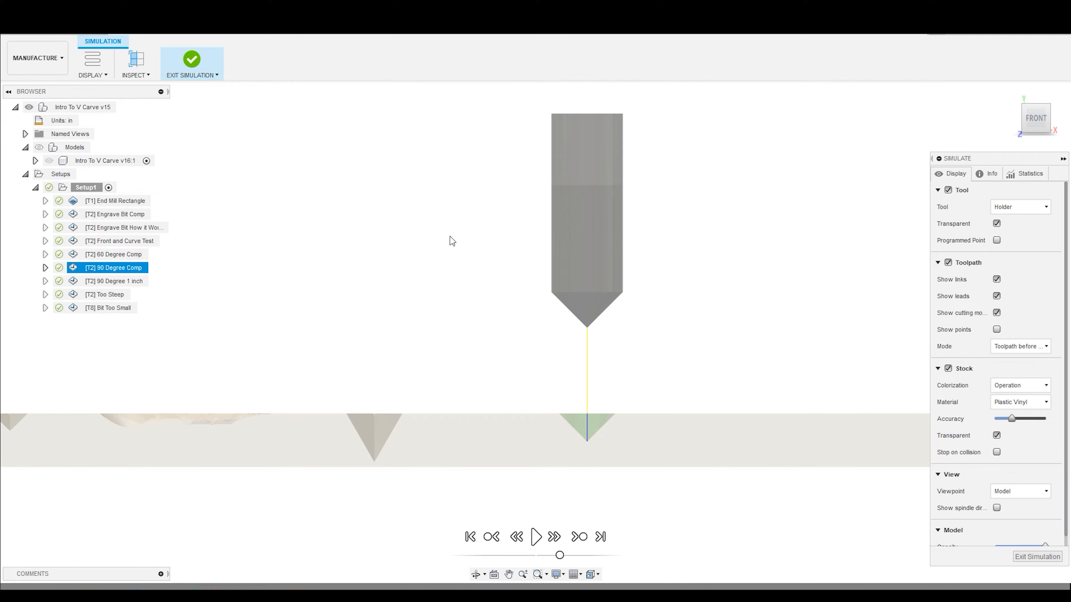
{"action": "left_click", "coordinate": [1037, 557]}
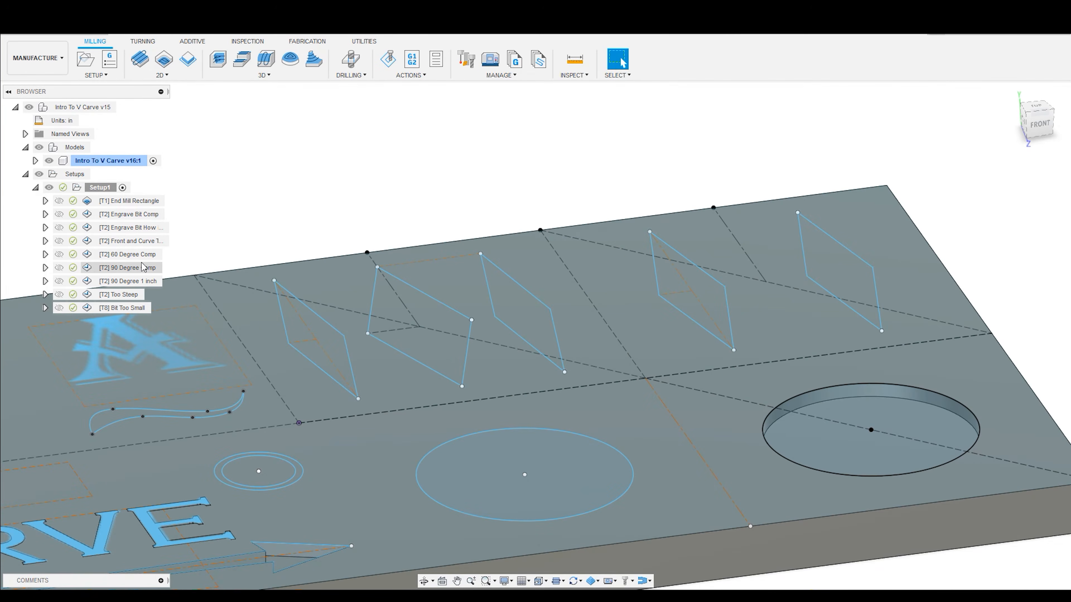
- Hide the models and simulate the 90 Degree Comp toolpath in the front view, pausing with the bit inside the cut
{"action": "left_click", "coordinate": [137, 269]}
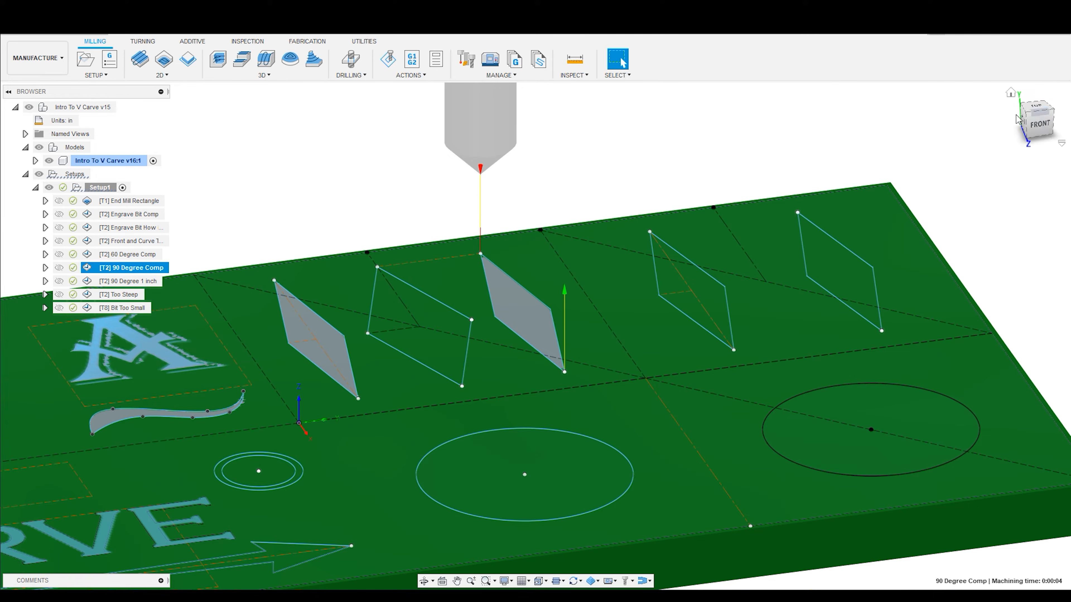
{"action": "left_click", "coordinate": [1039, 124]}
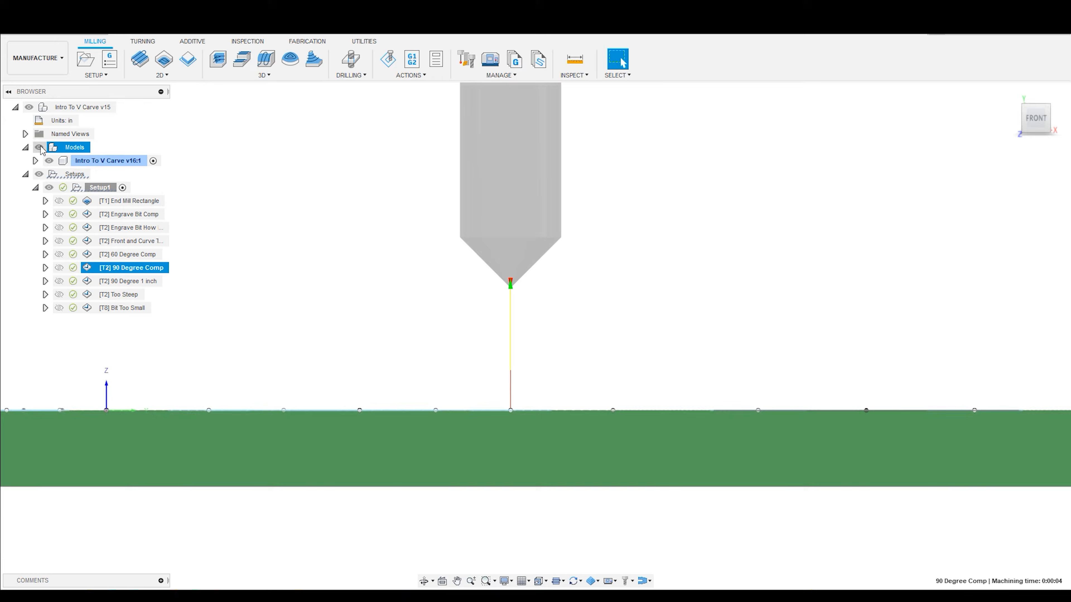
{"action": "left_click", "coordinate": [388, 59]}
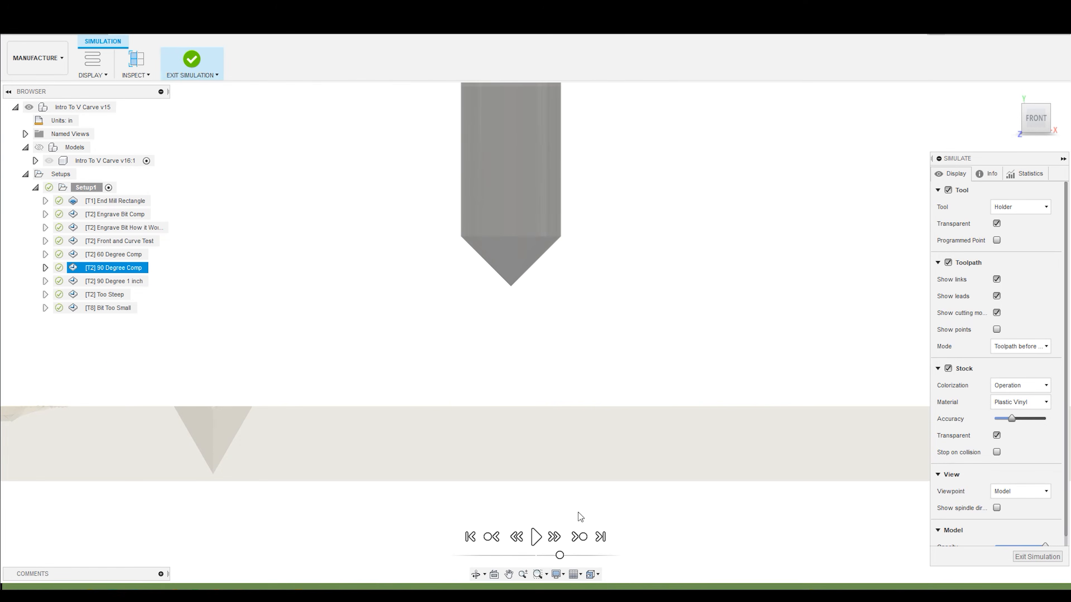
{"action": "left_click", "coordinate": [538, 540]}
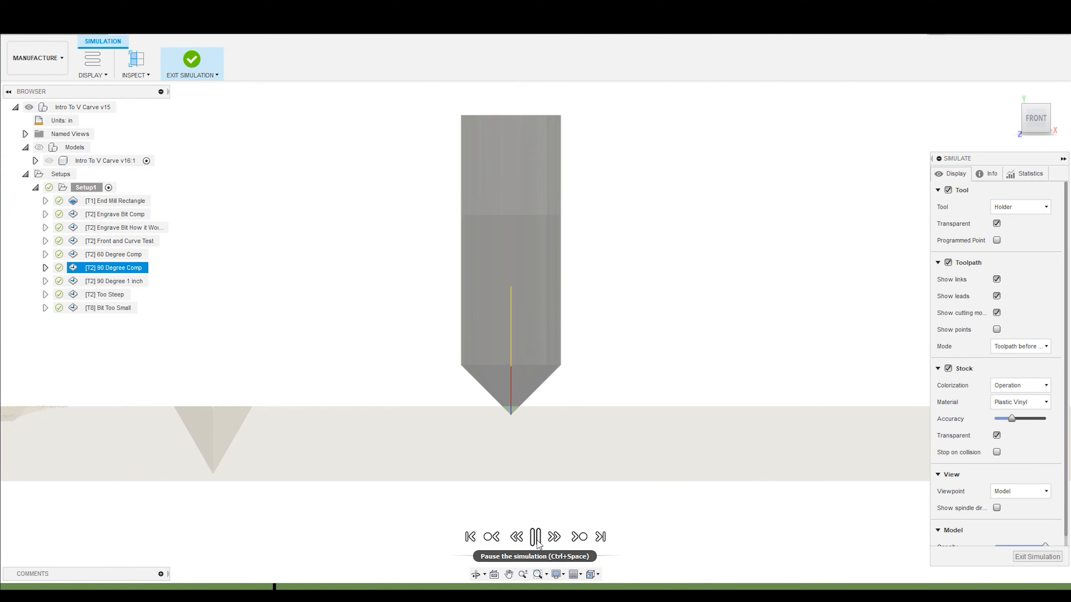
{"action": "left_click", "coordinate": [536, 539]}
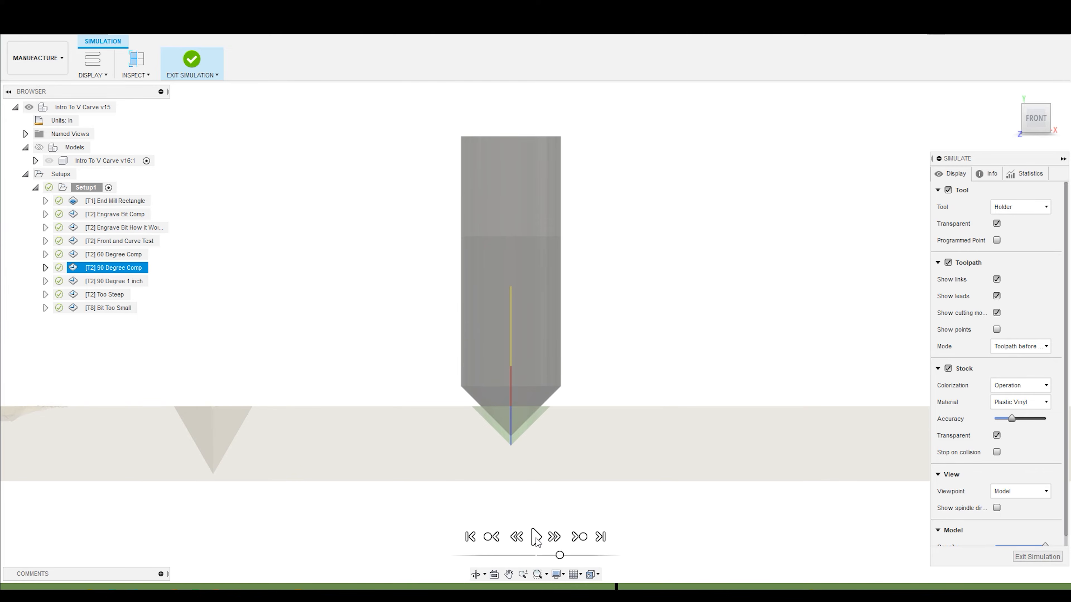
{"action": "scroll", "coordinate": [466, 399], "scroll_direction": "up", "scroll_amount": 3}
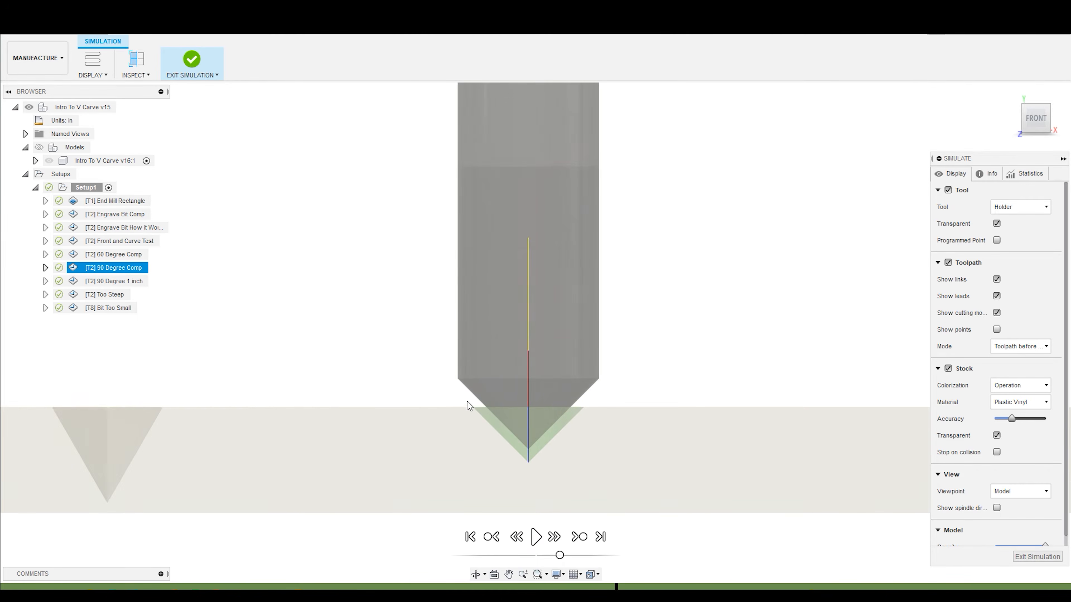
- Replay the 90 Degree Comp cut at a lower speed, inspect the bit's cutting width from the front and an angle, and exit the simulation
{"action": "left_click", "coordinate": [535, 537]}
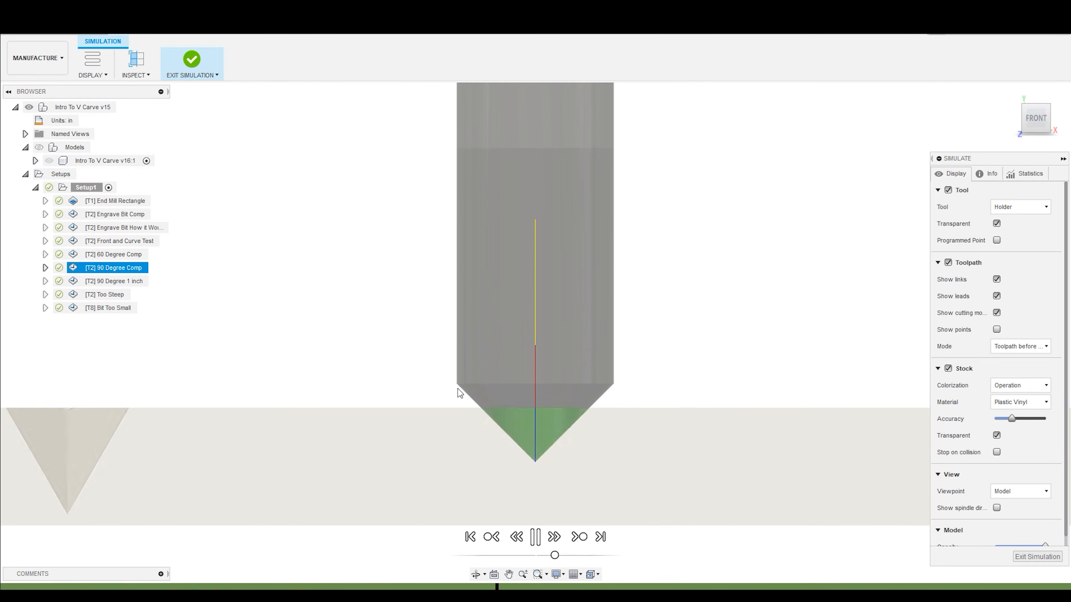
{"action": "left_click", "coordinate": [536, 538]}
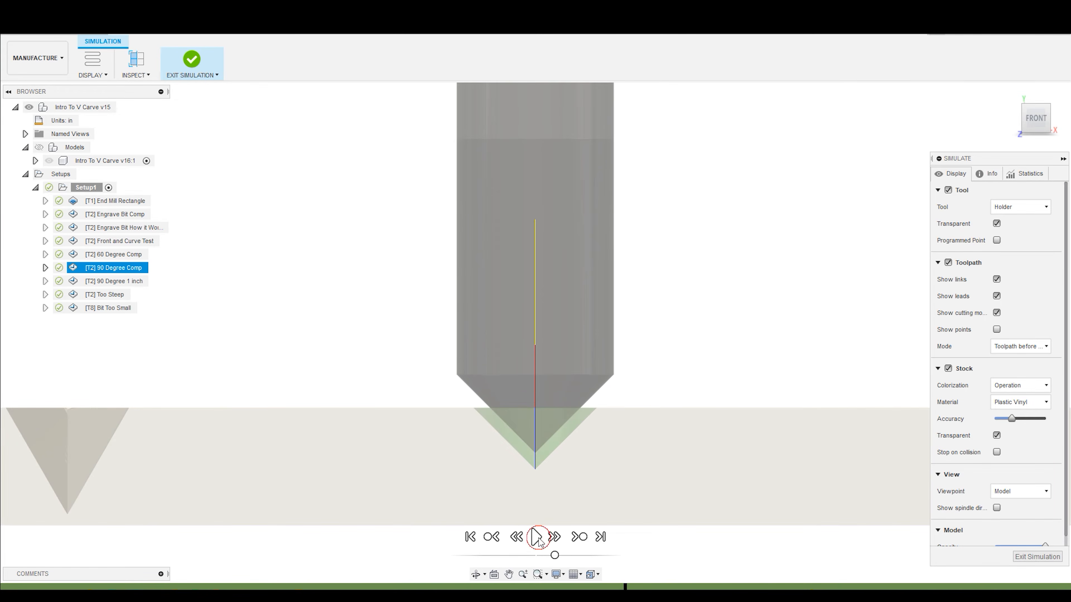
{"action": "middle_click_drag", "start_coordinate": [379, 344], "coordinate": [426, 398], "text": "shift"}
{"action": "left_click", "coordinate": [535, 536]}
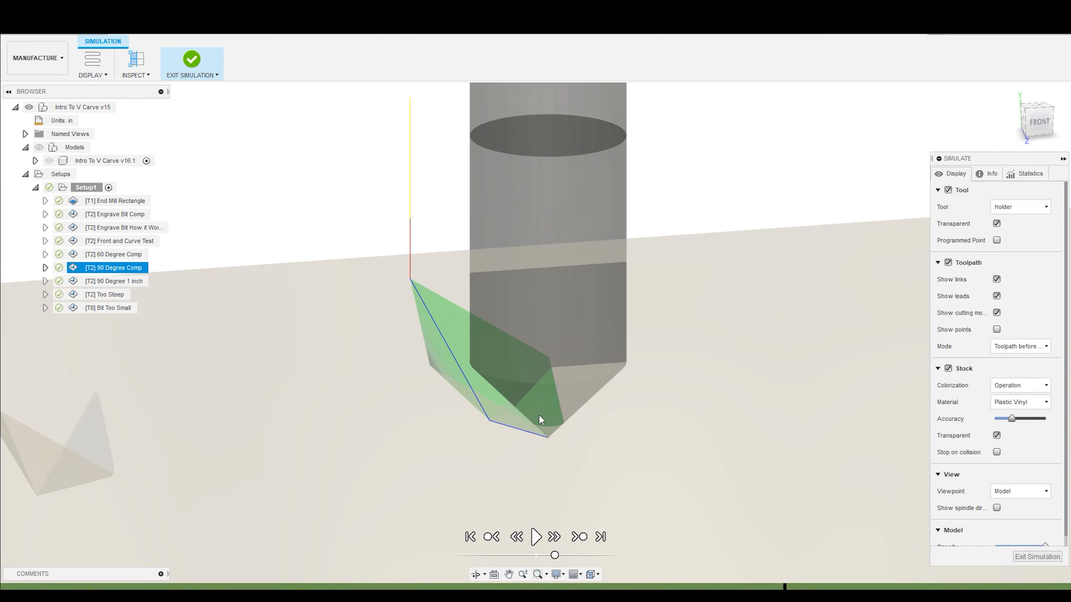
{"action": "left_click", "coordinate": [536, 537]}
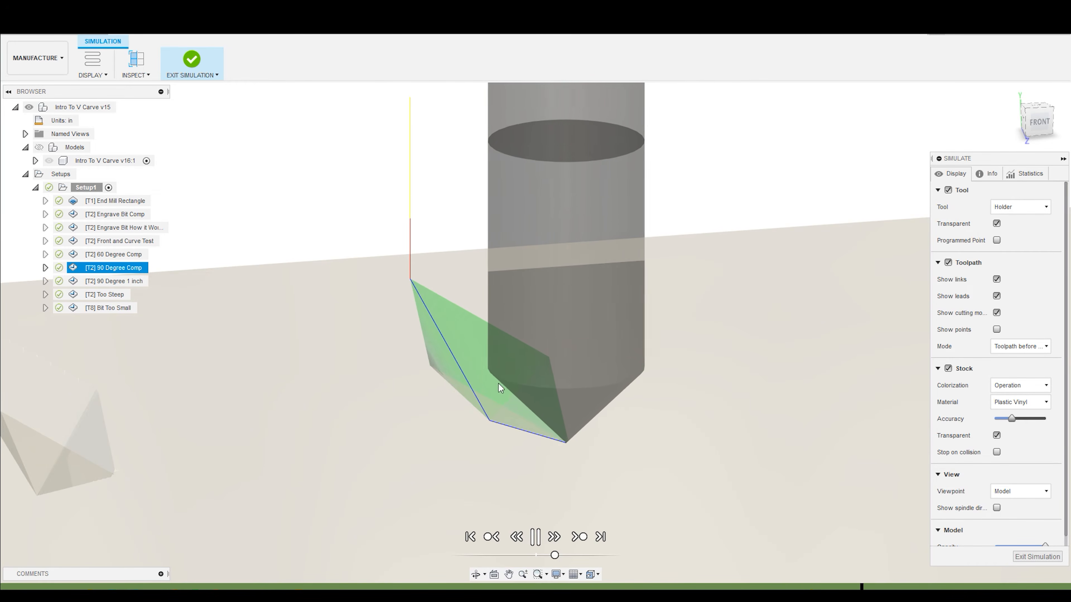
{"action": "scroll", "coordinate": [470, 376], "scroll_direction": "up", "scroll_amount": 3}
{"action": "scroll", "coordinate": [470, 376], "scroll_direction": "down", "scroll_amount": 5}
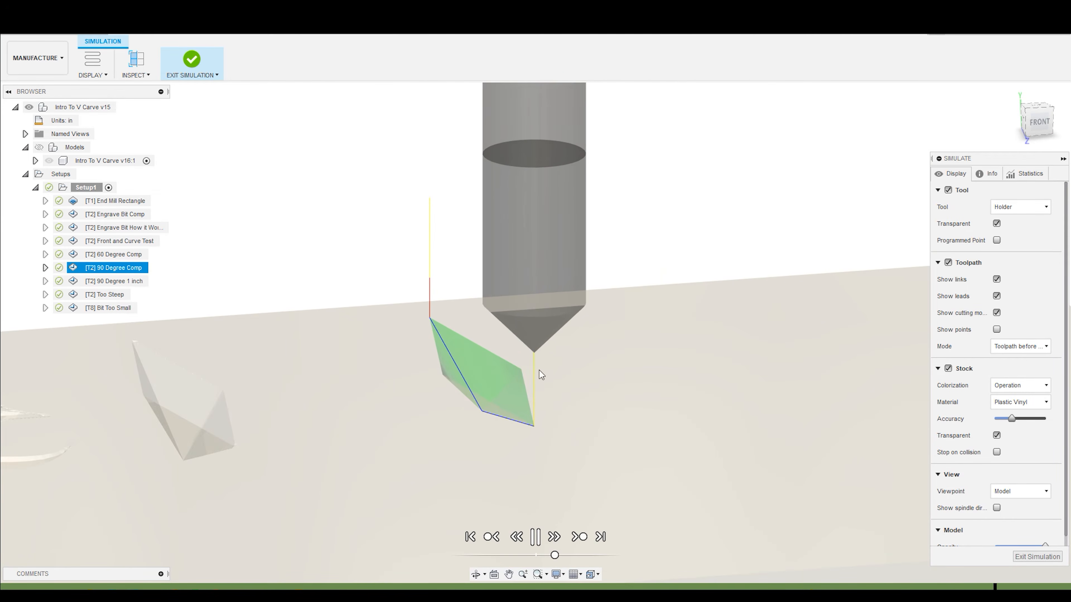
{"action": "left_click", "coordinate": [1026, 557]}
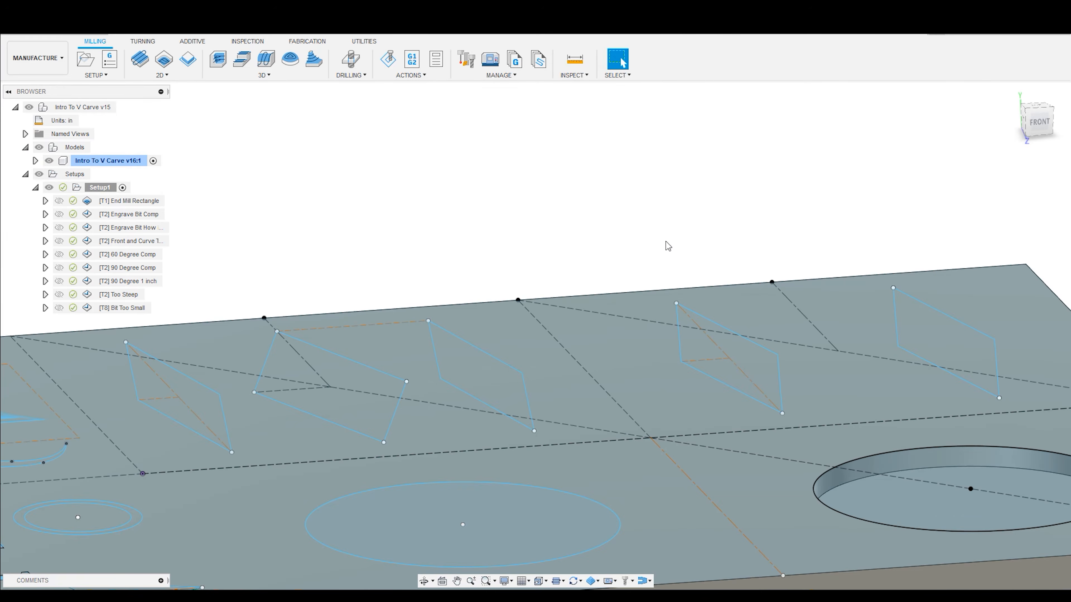
- Compare the V bits of the 90 Degree Comp and 90 Degree 1 inch toolpaths in the front view
{"action": "left_click", "coordinate": [148, 268]}
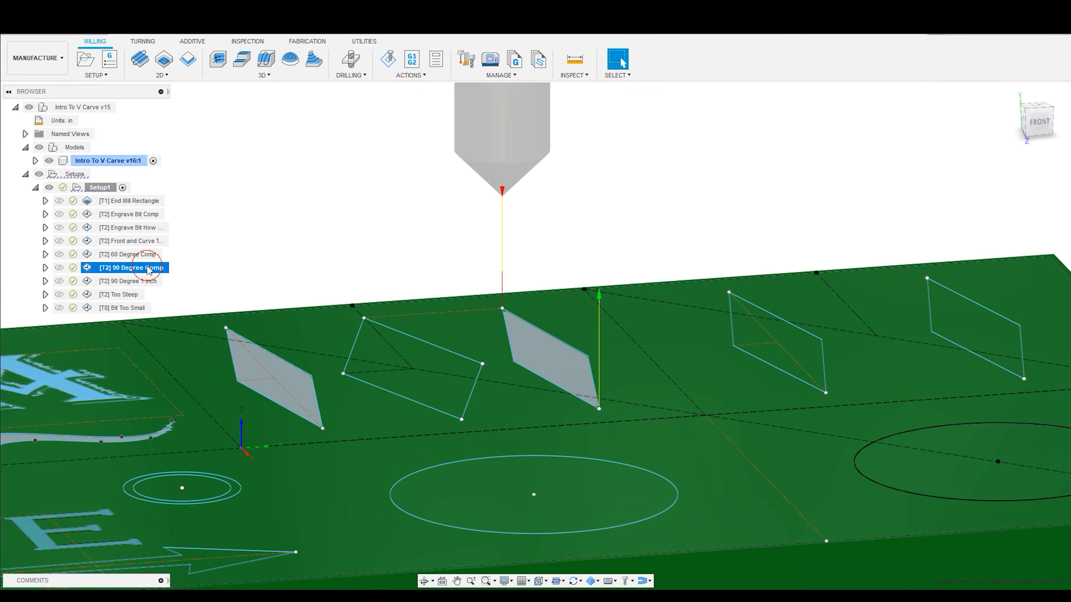
{"action": "left_click", "coordinate": [1024, 129]}
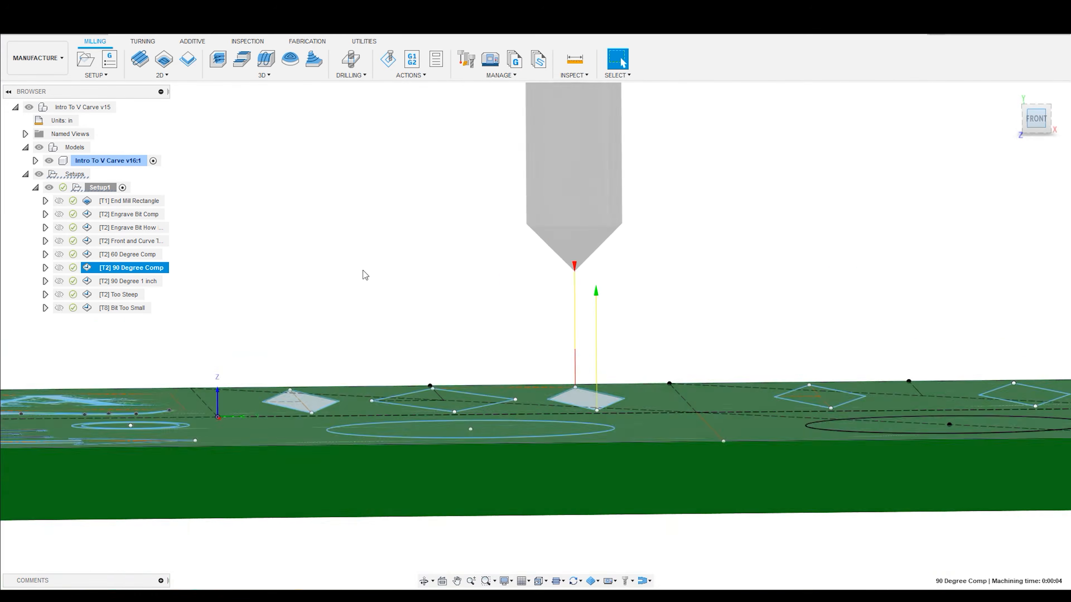
{"action": "left_click", "coordinate": [138, 285]}
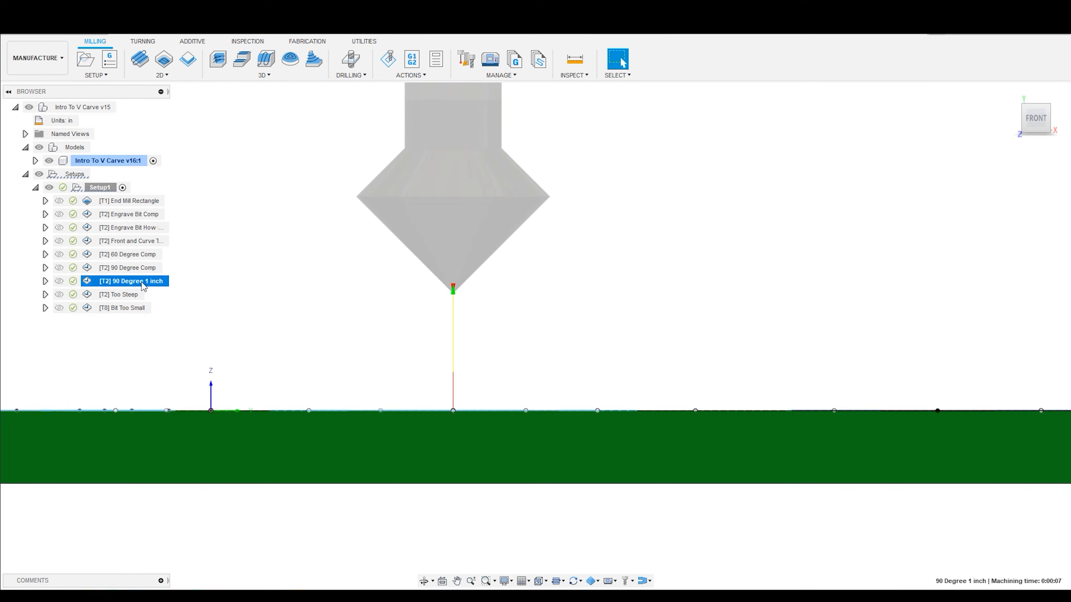
{"action": "left_click", "coordinate": [145, 268]}
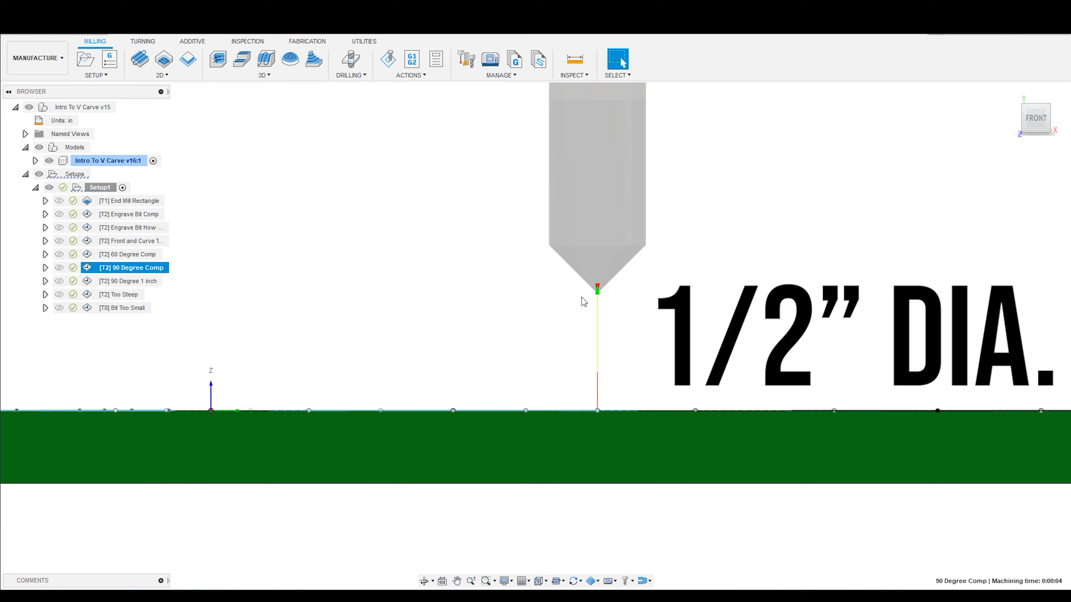
{"action": "left_click", "coordinate": [139, 281]}
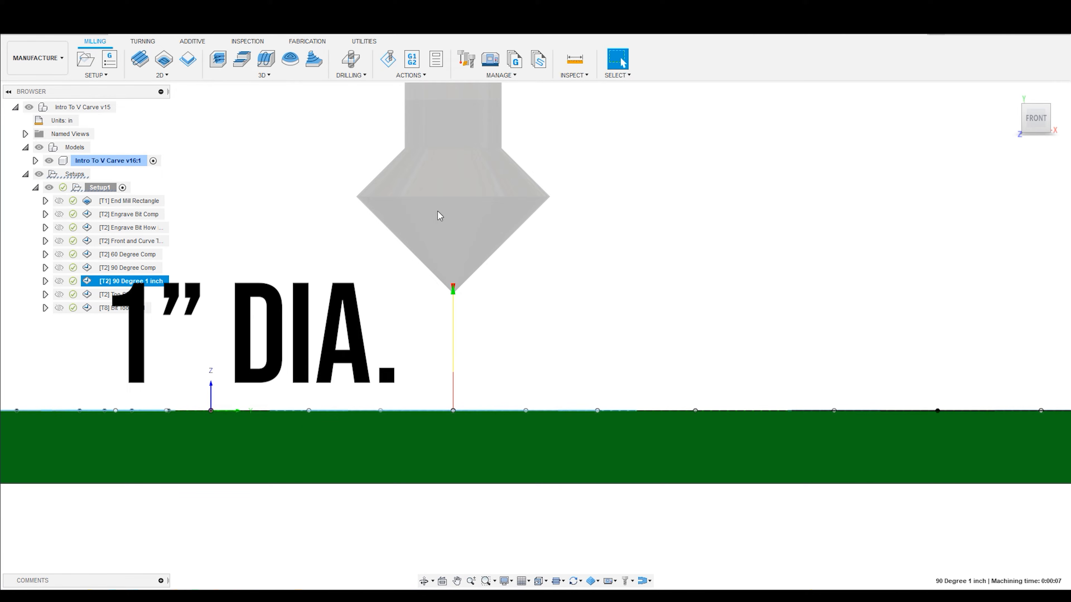
- Hide the models and simulate the 90 Degree 1 inch toolpath on the wider diamond, viewed from an angle
{"action": "middle_click_drag", "start_coordinate": [382, 242], "coordinate": [507, 297], "text": "shift"}
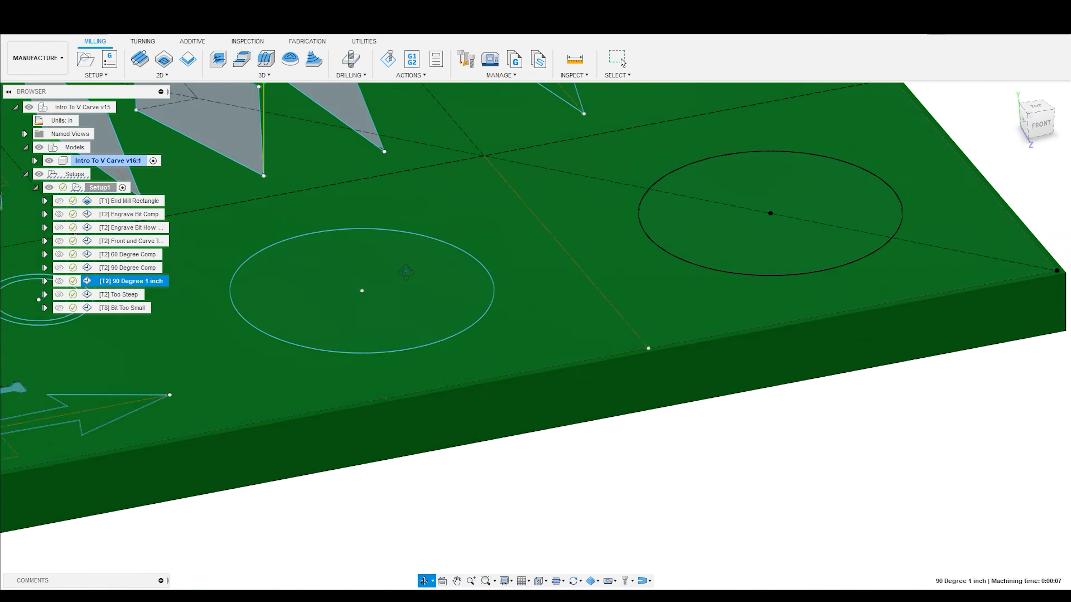
{"action": "scroll", "coordinate": [507, 297], "scroll_direction": "down", "scroll_amount": 5}
{"action": "scroll", "coordinate": [363, 202], "scroll_direction": "up", "scroll_amount": 3}
{"action": "scroll", "coordinate": [377, 169], "scroll_direction": "up", "scroll_amount": 3}
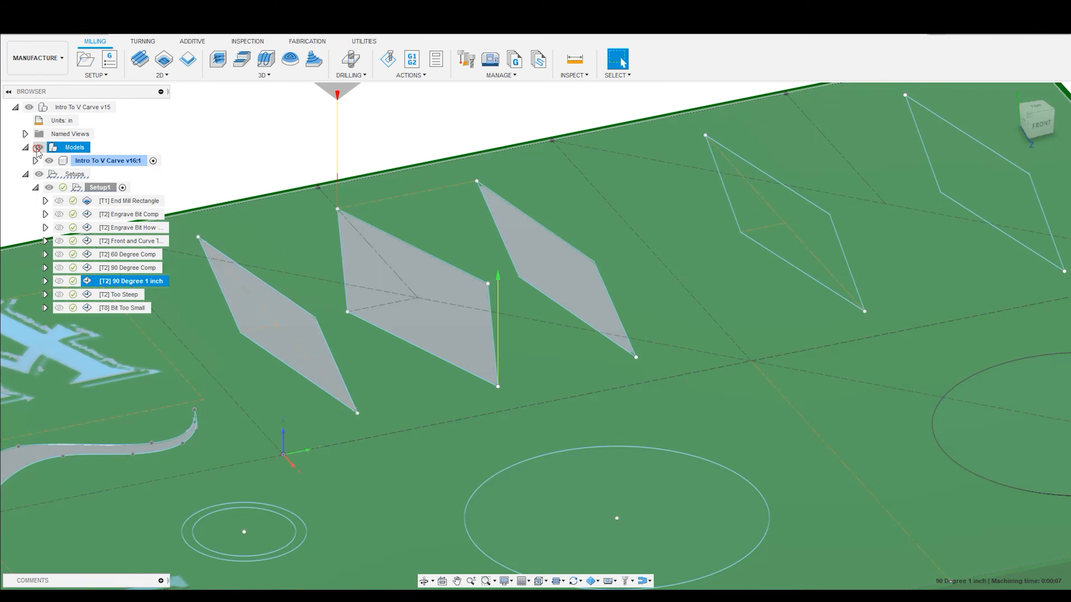
{"action": "left_click", "coordinate": [39, 147]}
{"action": "left_click", "coordinate": [383, 65]}
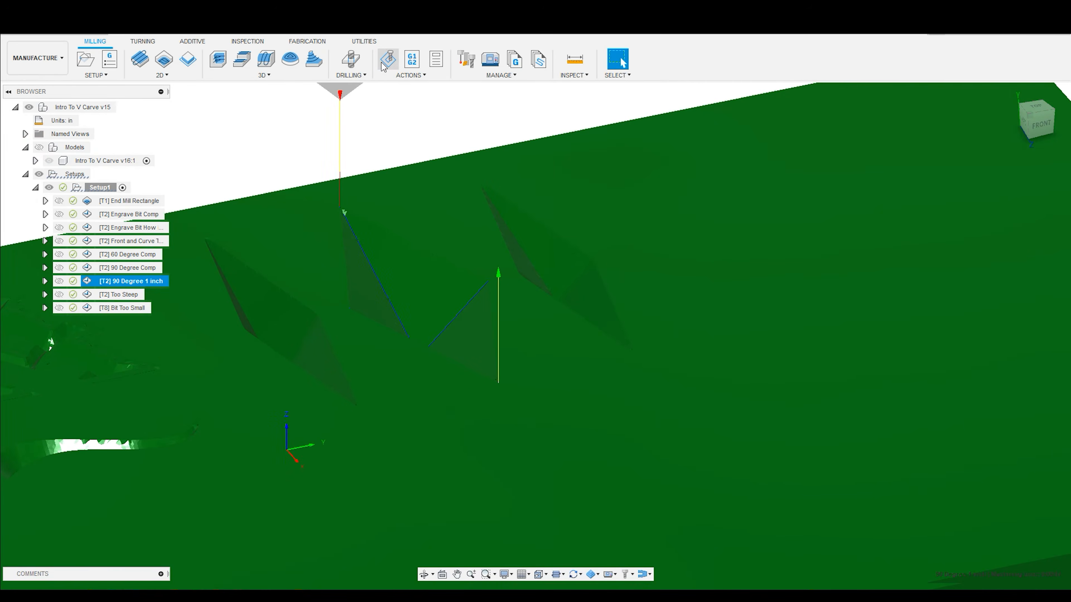
{"action": "left_click", "coordinate": [536, 537]}
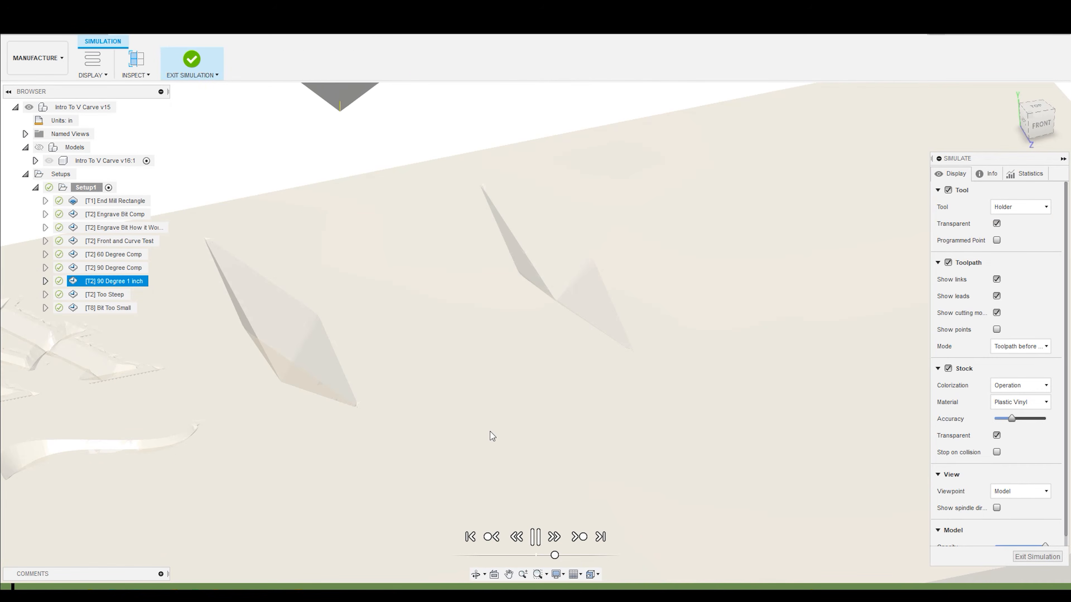
- Check the wide diamond against the model's sketches, and compare the three V profiles from the front with the models hidden
{"action": "left_click", "coordinate": [40, 148]}
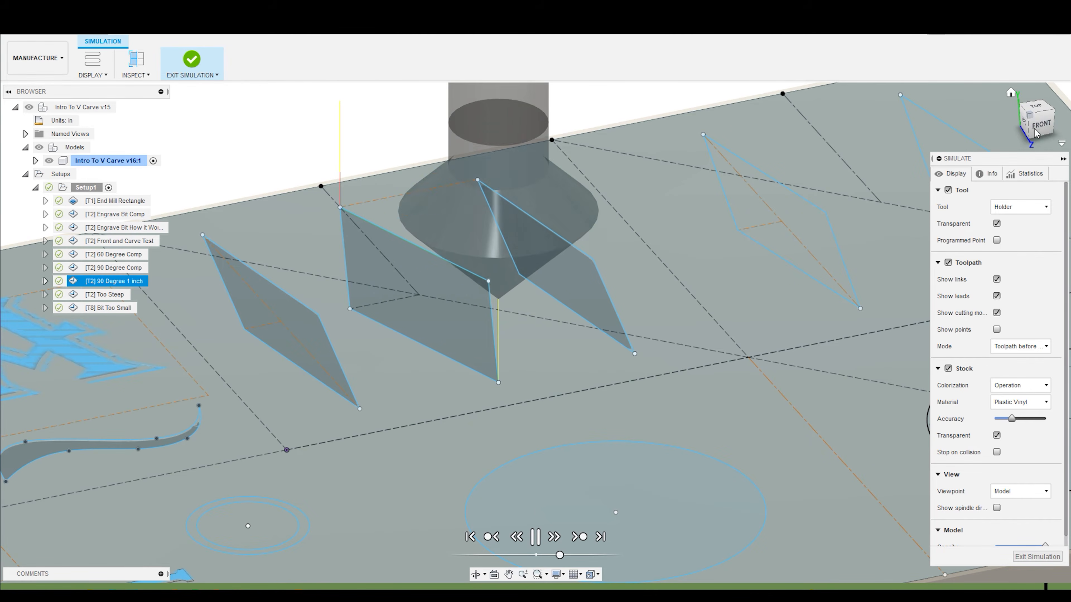
{"action": "left_click", "coordinate": [1042, 125]}
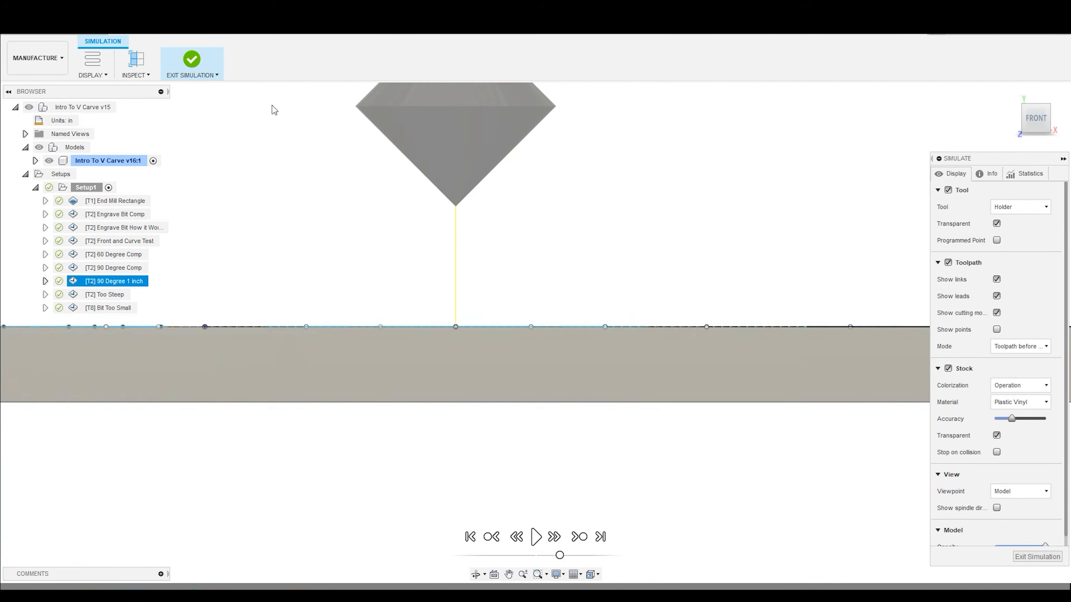
{"action": "left_click", "coordinate": [39, 147]}
{"action": "scroll", "coordinate": [416, 330], "scroll_direction": "up", "scroll_amount": 3}
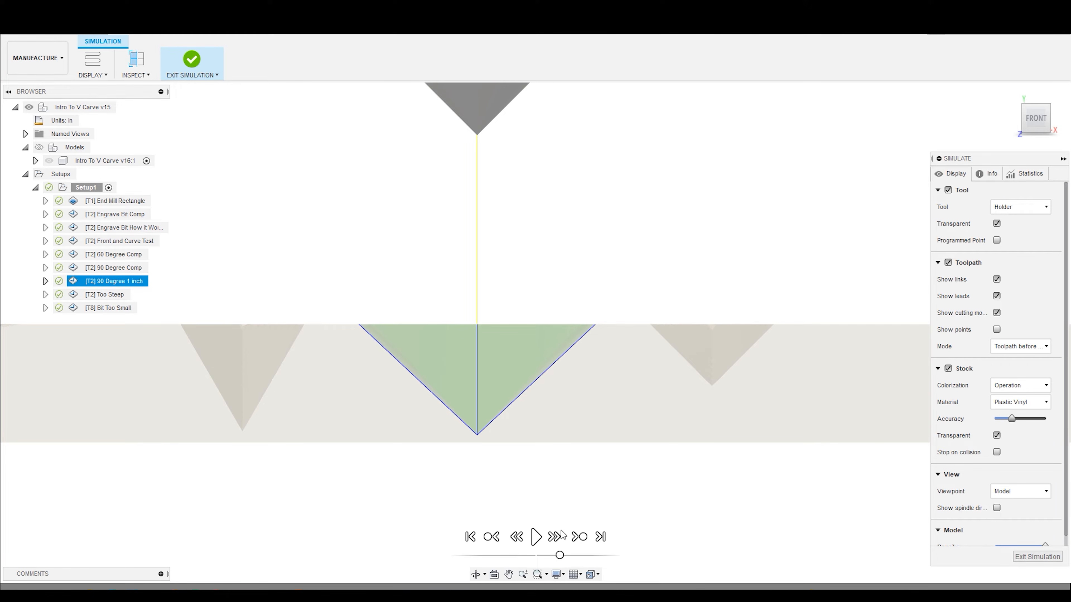
- Replay the 90 Degree 1 inch cut at a lower speed, view it from the front and an angle, and exit the simulation
{"action": "left_click", "coordinate": [536, 536]}
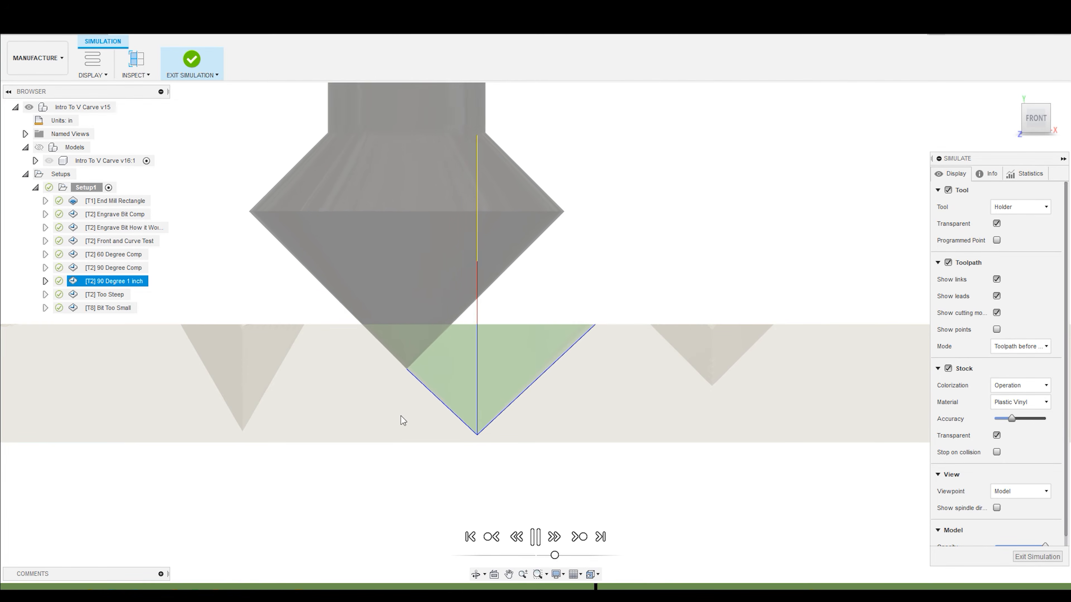
{"action": "middle_click_drag", "start_coordinate": [368, 368], "coordinate": [316, 158], "text": "shift"}
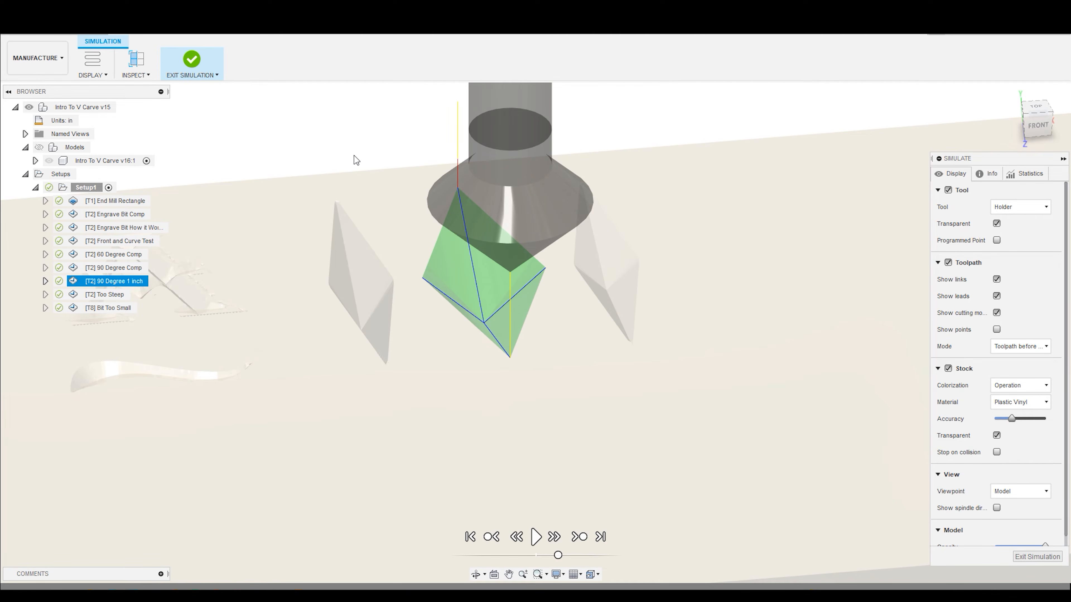
{"action": "left_click", "coordinate": [198, 70]}
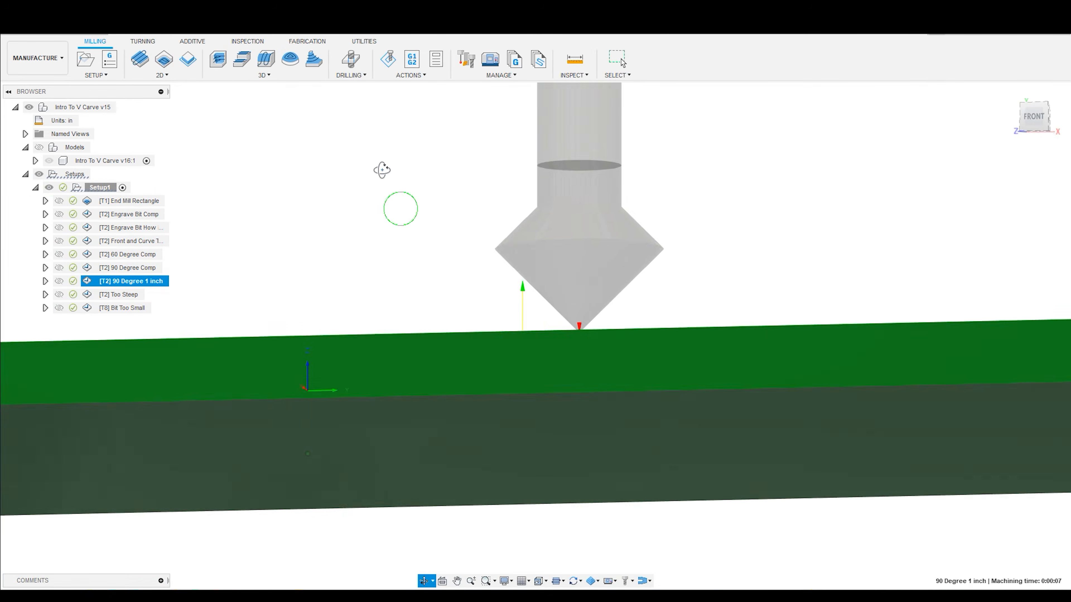
- Compare the cutting angles of the 60 Degree Comp and 90 Degree Comp bits from the front
{"action": "left_click", "coordinate": [144, 254]}
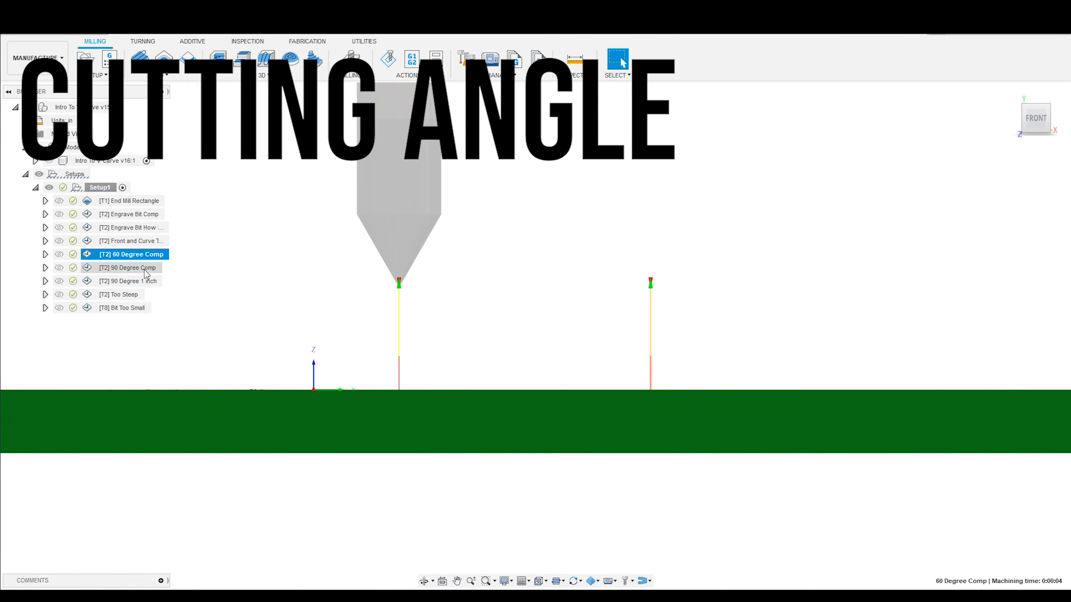
{"action": "left_click", "coordinate": [146, 268]}
{"action": "left_click", "coordinate": [145, 255]}
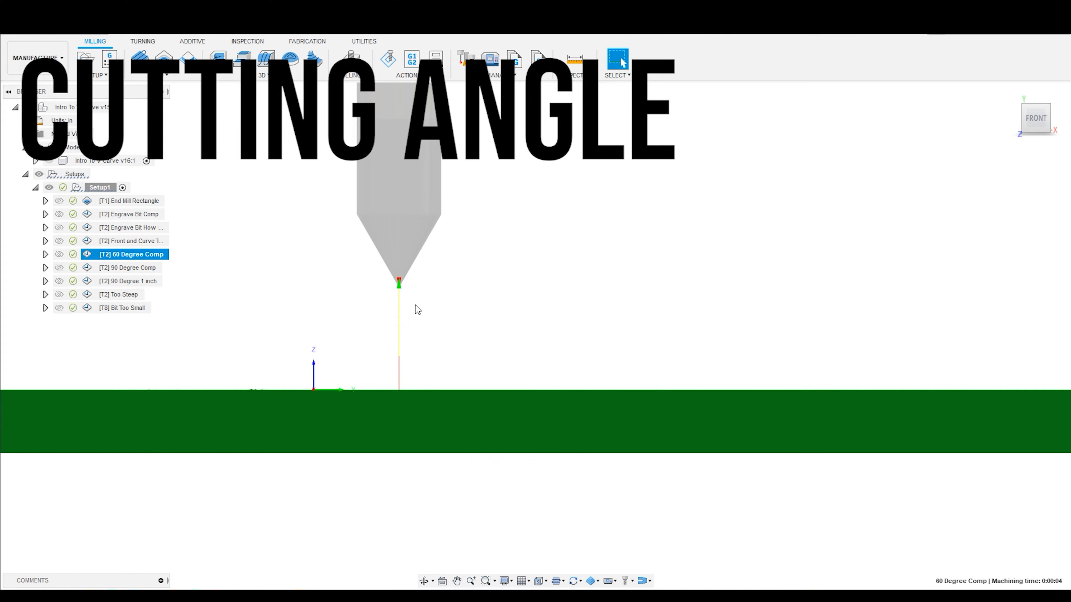
{"action": "left_click", "coordinate": [146, 268]}
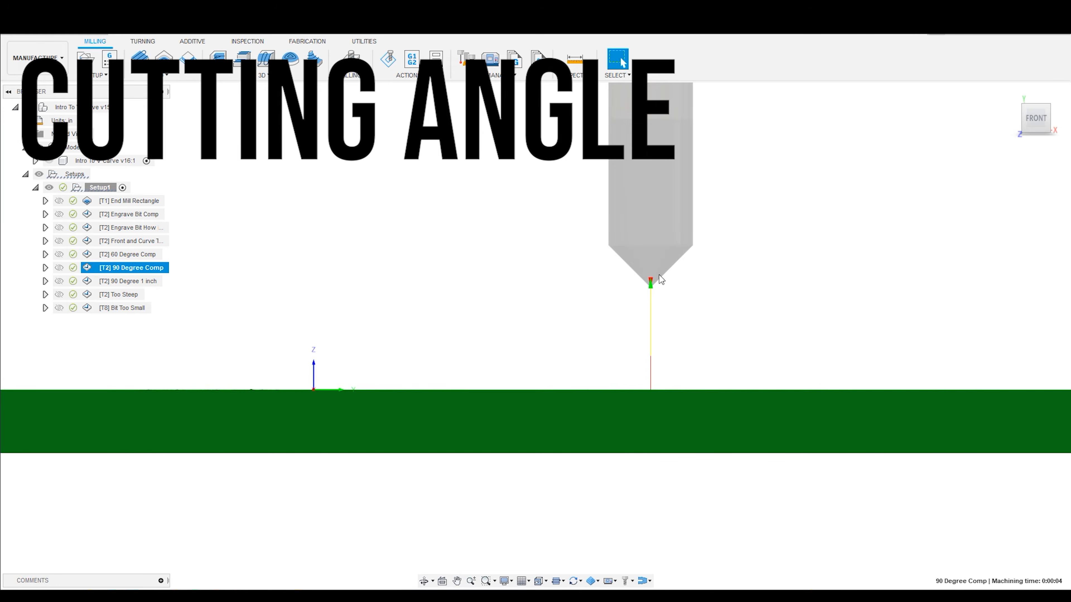
- Compare the 90 Degree Comp and 90 Degree 1 inch bits, and view the wide diamond's cut from an angle
{"action": "left_click", "coordinate": [143, 284]}
{"action": "left_click", "coordinate": [145, 270]}
{"action": "left_click", "coordinate": [144, 285]}
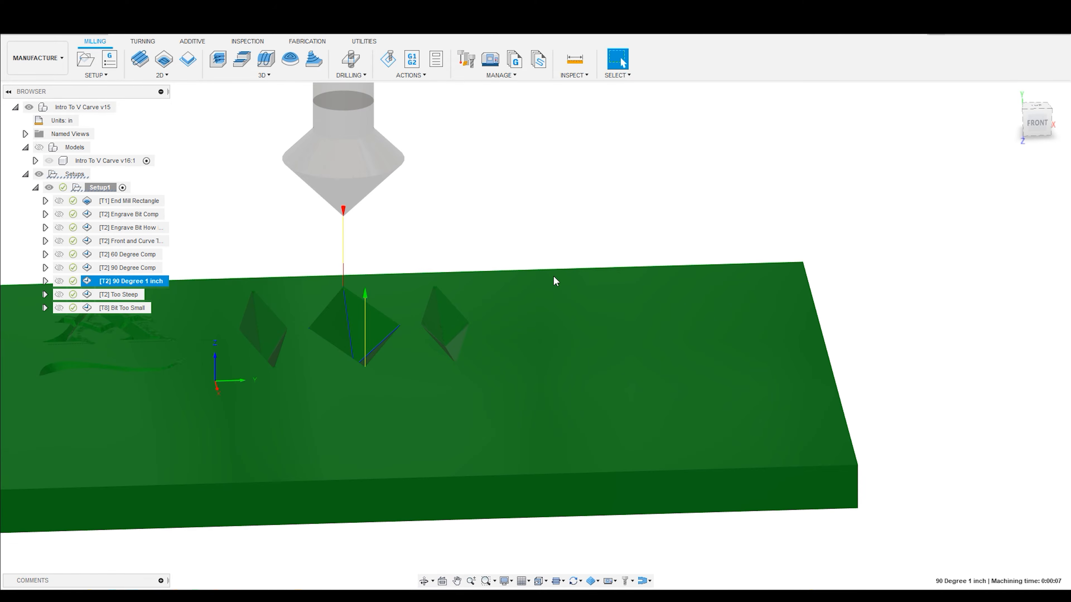
{"action": "scroll", "coordinate": [396, 359], "scroll_direction": "down", "scroll_amount": 2}
{"action": "scroll", "coordinate": [367, 338], "scroll_direction": "up", "scroll_amount": 5}
{"action": "scroll", "coordinate": [506, 211], "scroll_direction": "down", "scroll_amount": 3}
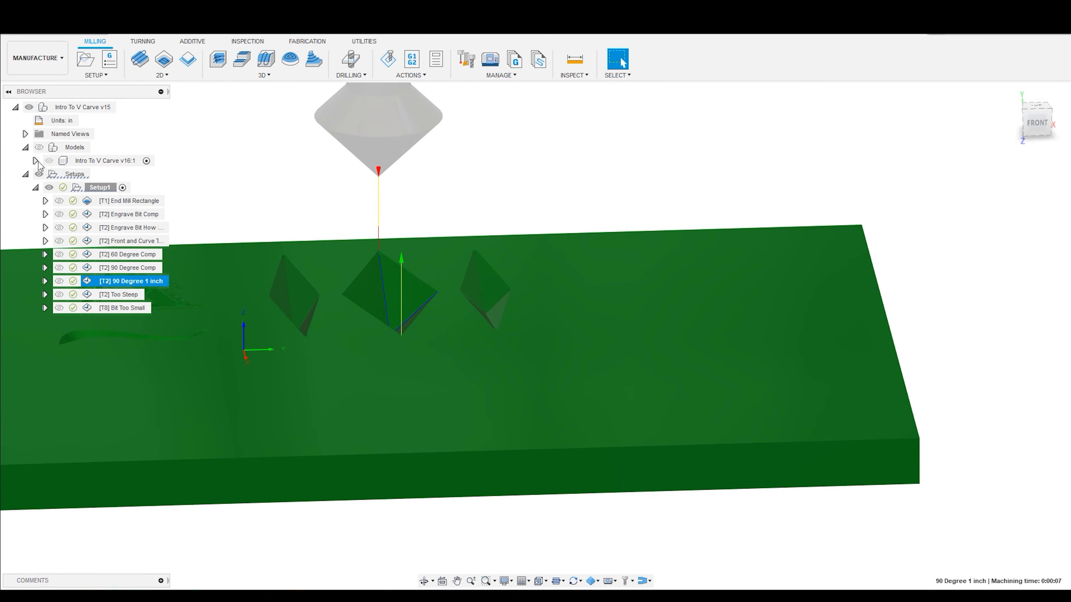
- Show the models and examine the last two diamond sketches near the circular pocket
{"action": "left_click", "coordinate": [37, 151]}
{"action": "left_click", "coordinate": [587, 182]}
{"action": "scroll", "coordinate": [689, 311], "scroll_direction": "up", "scroll_amount": 3}
{"action": "middle_click_drag", "start_coordinate": [690, 311], "coordinate": [561, 323]}
{"action": "scroll", "coordinate": [395, 195], "scroll_direction": "down", "scroll_amount": 3}
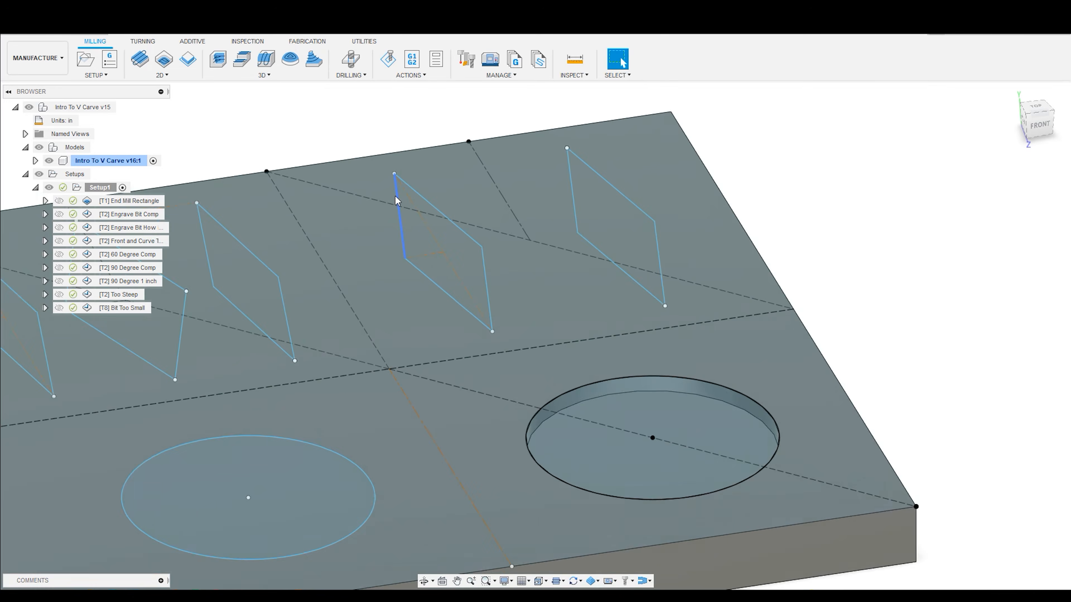
{"action": "scroll", "coordinate": [421, 198], "scroll_direction": "up", "scroll_amount": 3}
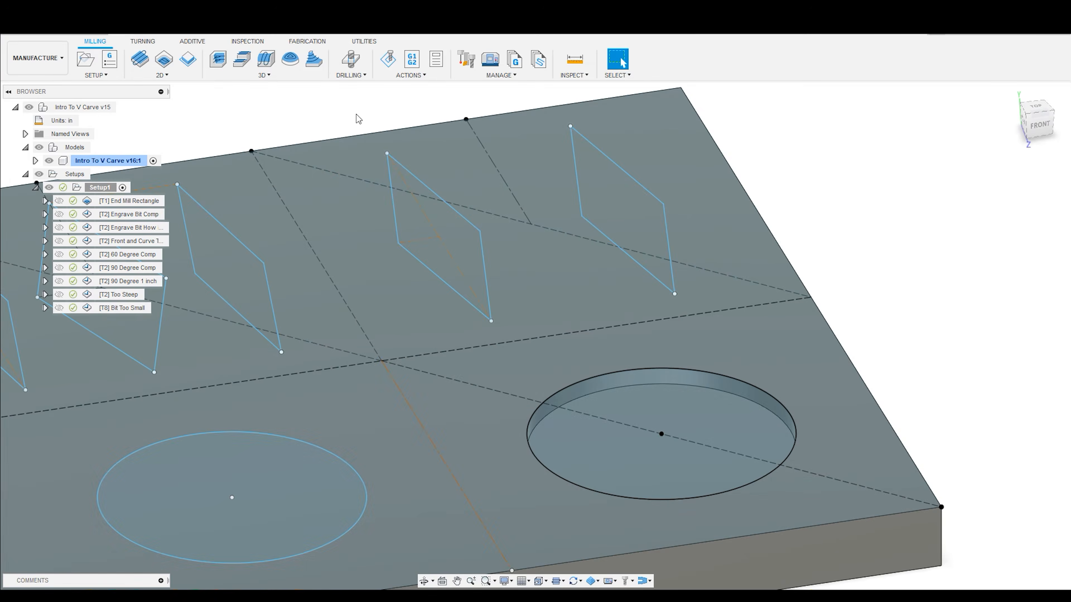
{"action": "scroll", "coordinate": [446, 203], "scroll_direction": "down", "scroll_amount": 4}
{"action": "scroll", "coordinate": [448, 207], "scroll_direction": "up", "scroll_amount": 3}
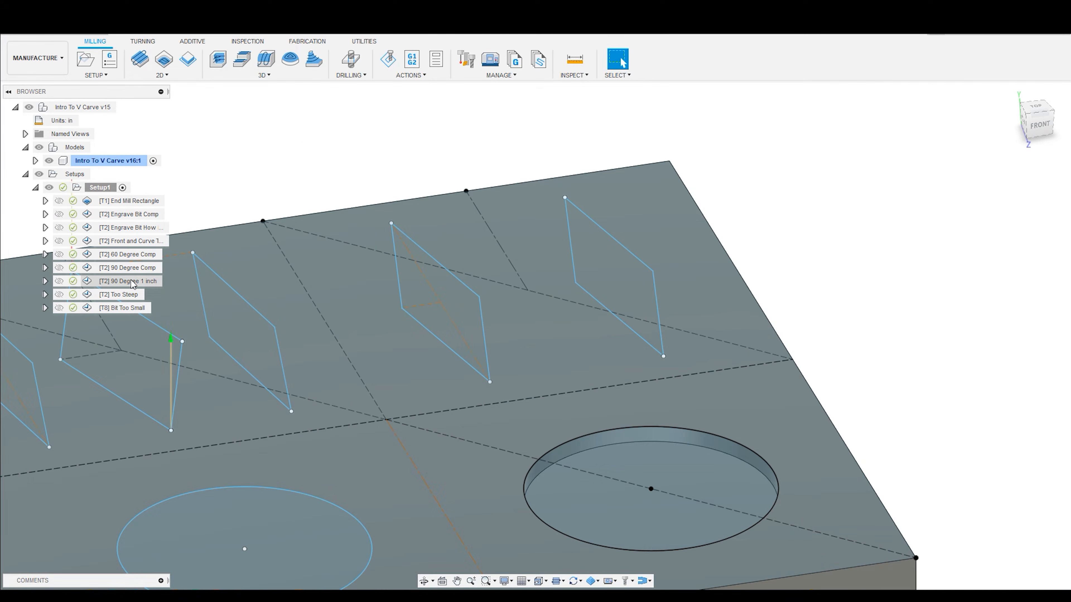
- Display the Too Steep toolpath and its bit over the fourth diamond sketch, viewed from an angle
{"action": "left_click", "coordinate": [126, 297]}
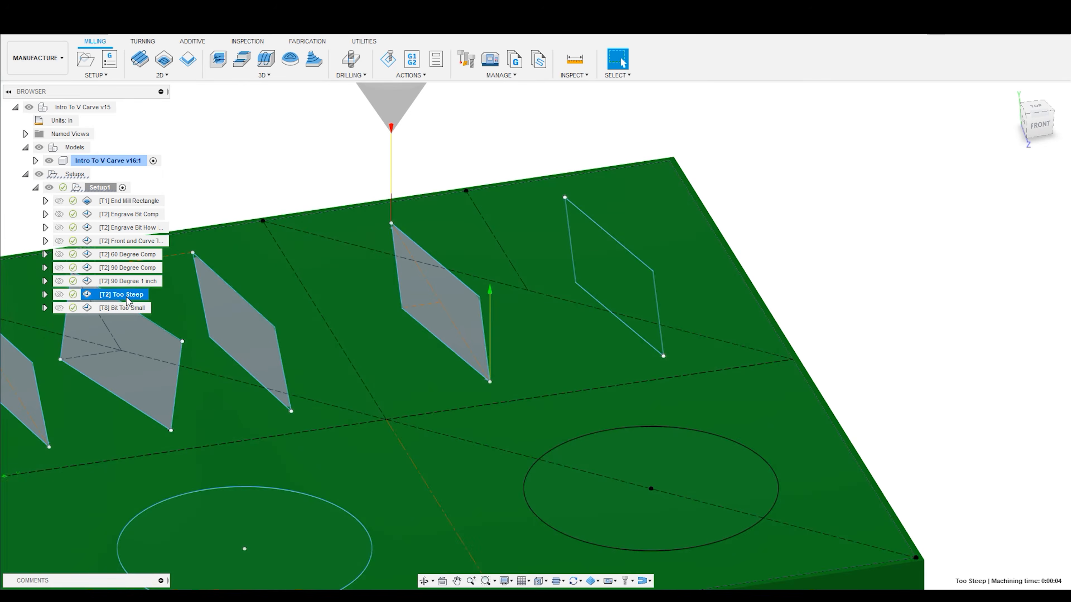
{"action": "scroll", "coordinate": [403, 194], "scroll_direction": "down", "scroll_amount": 5}
{"action": "scroll", "coordinate": [403, 193], "scroll_direction": "up", "scroll_amount": 4}
{"action": "middle_click_drag", "start_coordinate": [403, 190], "coordinate": [405, 249], "text": "shift"}
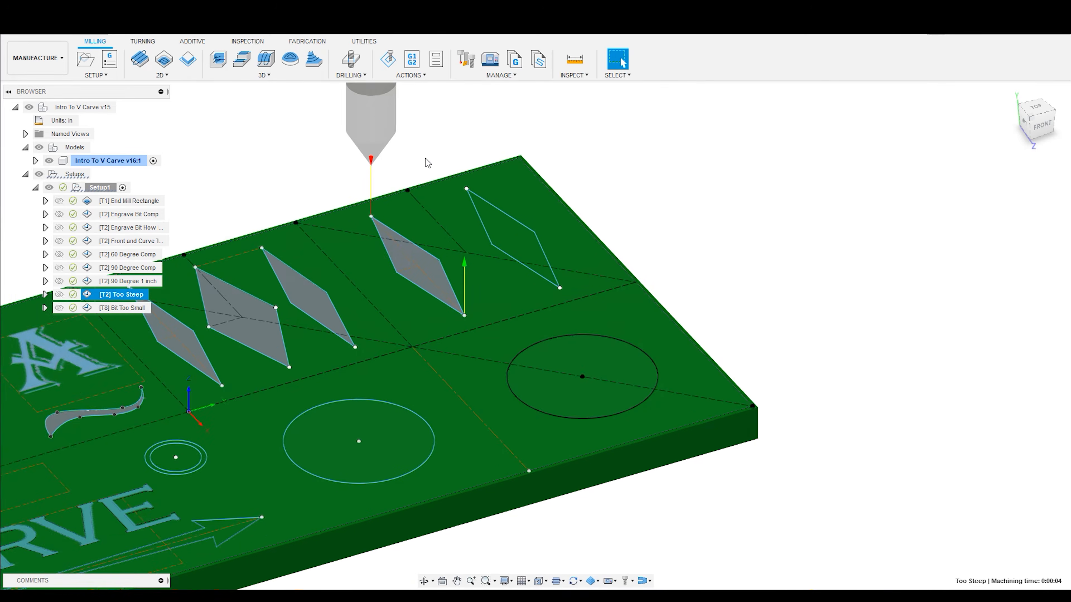
{"action": "scroll", "coordinate": [425, 160], "scroll_direction": "up", "scroll_amount": 2}
- Simulate the Too Steep toolpath with the models hidden and inspect the cut from an angle
{"action": "left_click", "coordinate": [388, 59]}
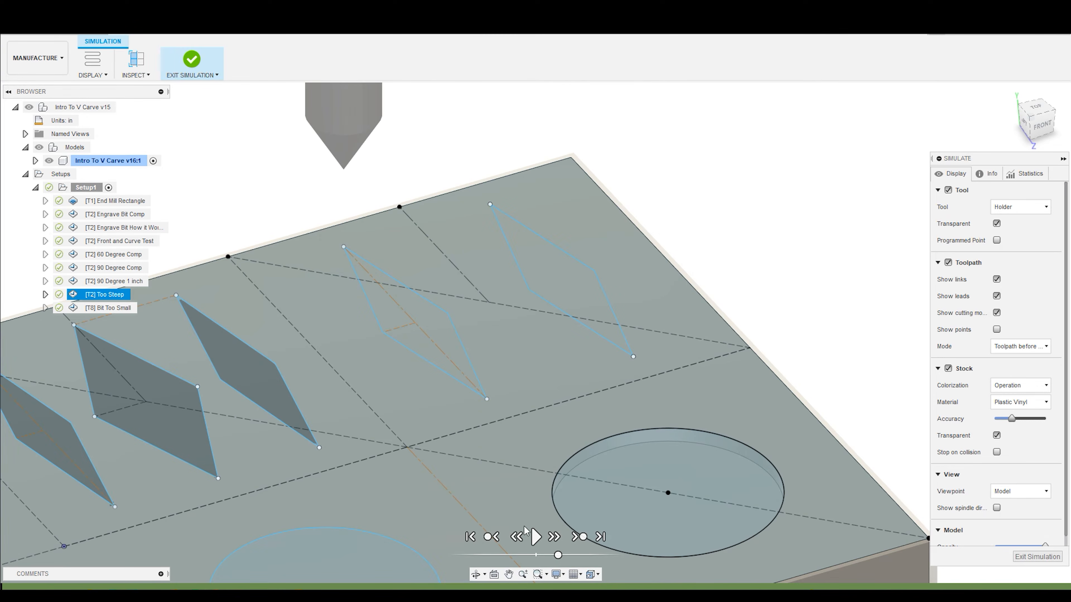
{"action": "left_click", "coordinate": [39, 148]}
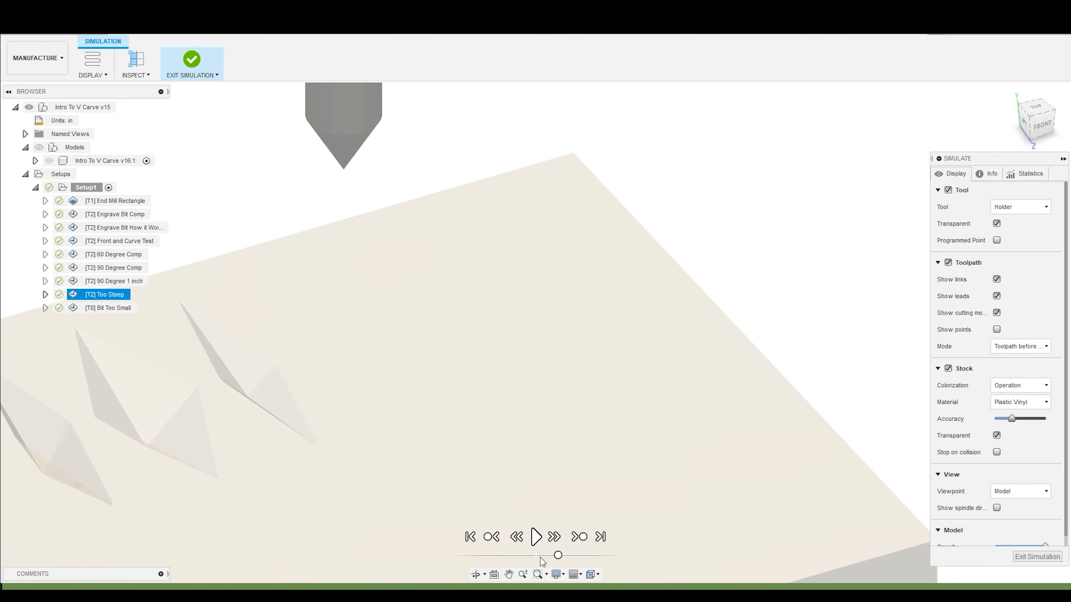
{"action": "left_click", "coordinate": [535, 538]}
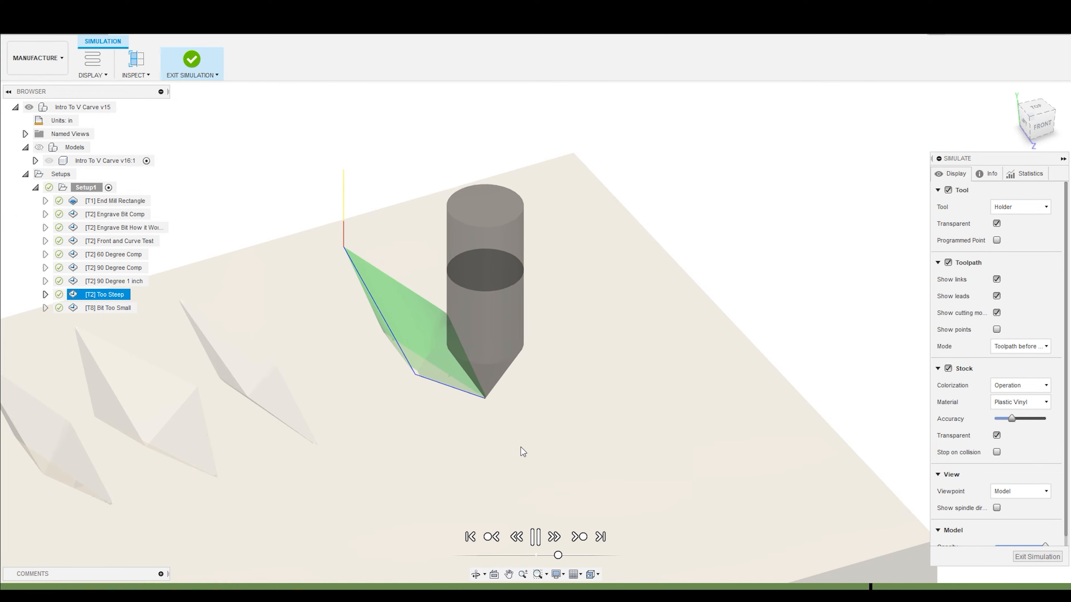
{"action": "middle_click_drag", "start_coordinate": [479, 420], "coordinate": [461, 428], "text": "shift"}
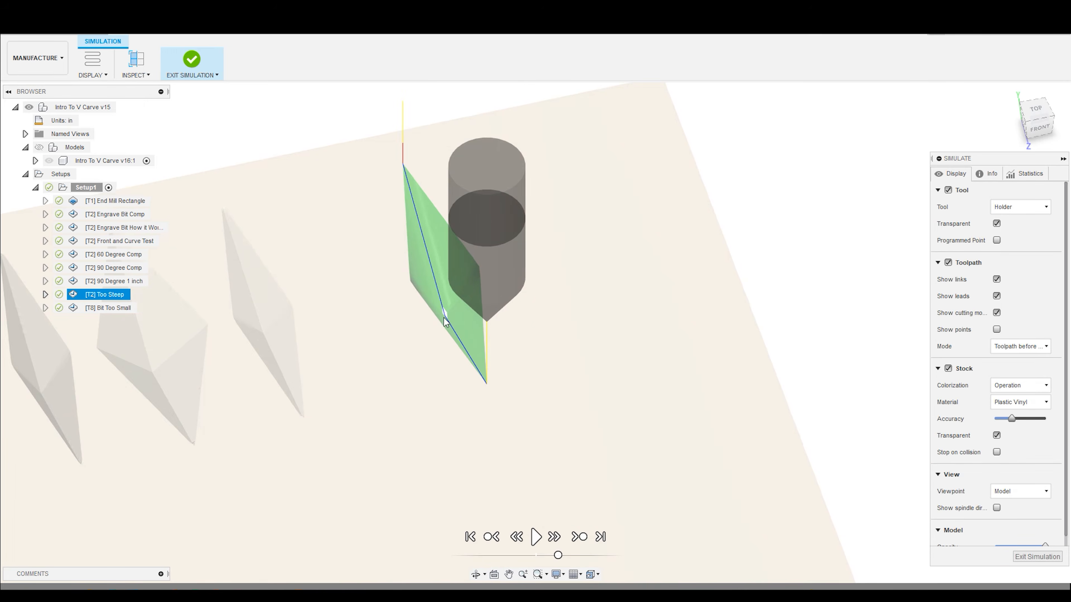
{"action": "scroll", "coordinate": [446, 326], "scroll_direction": "up", "scroll_amount": 5}
{"action": "scroll", "coordinate": [445, 353], "scroll_direction": "down", "scroll_amount": 10}
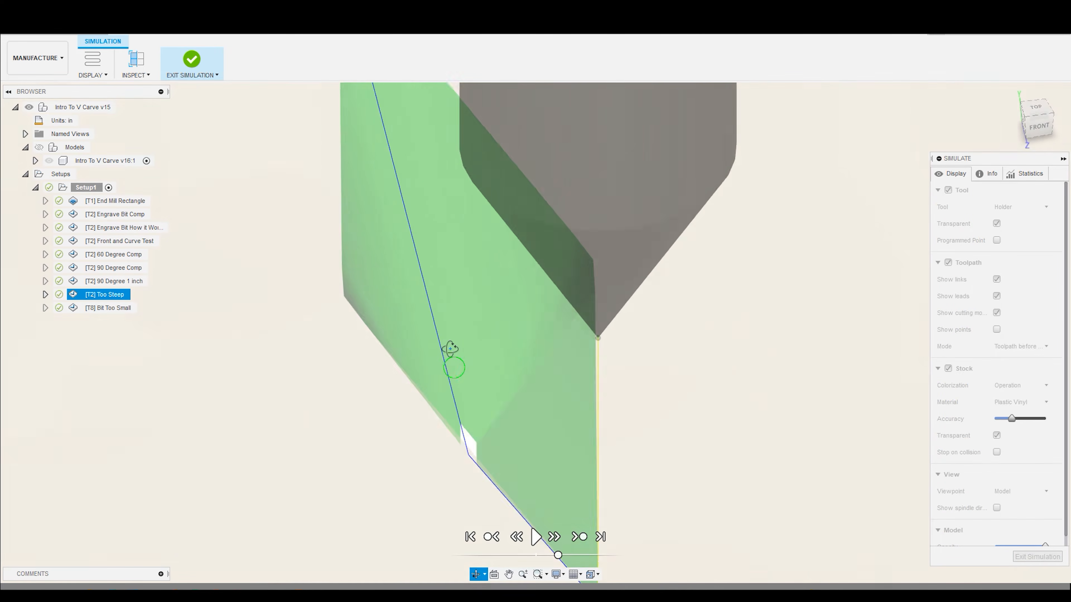
- Replay the Too Steep cut from the front at a lower speed, pausing to check the bit tip against the stock's underside
{"action": "left_click", "coordinate": [1040, 127]}
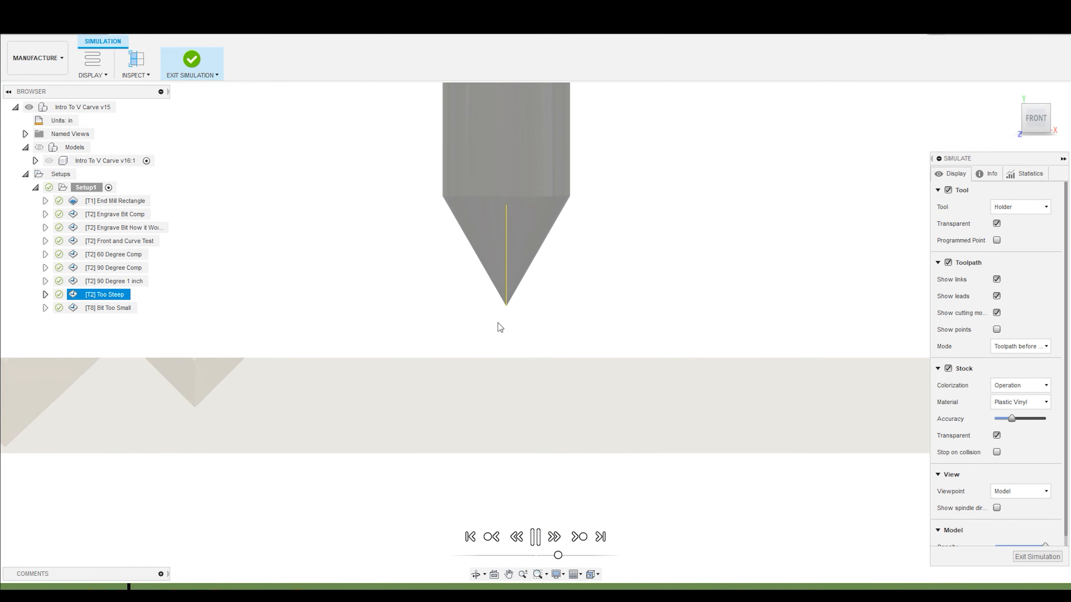
{"action": "left_click_drag", "start_coordinate": [558, 554], "coordinate": [553, 555]}
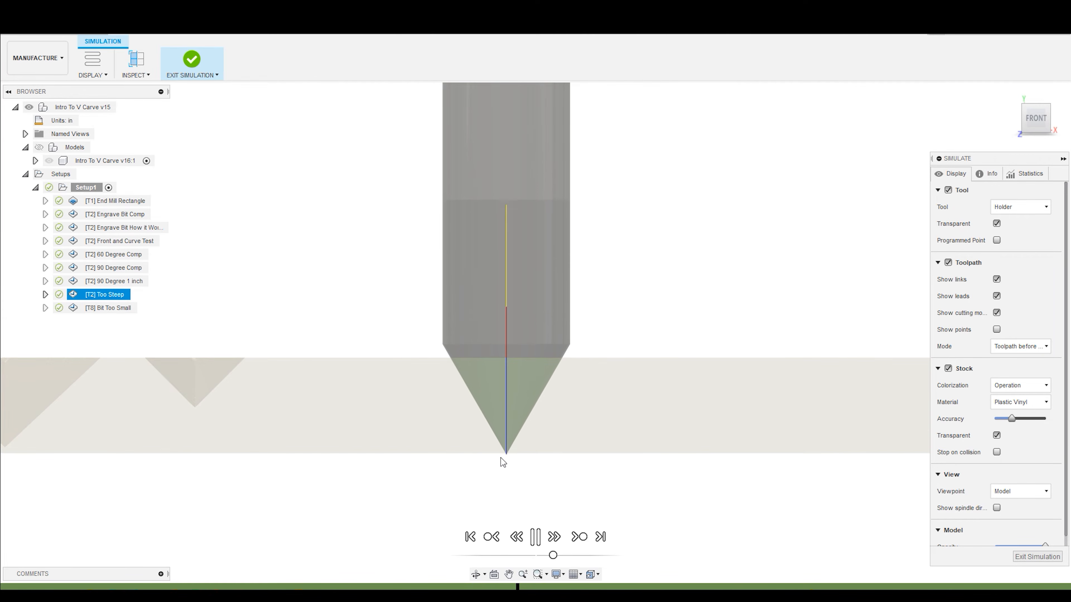
{"action": "left_click", "coordinate": [537, 541]}
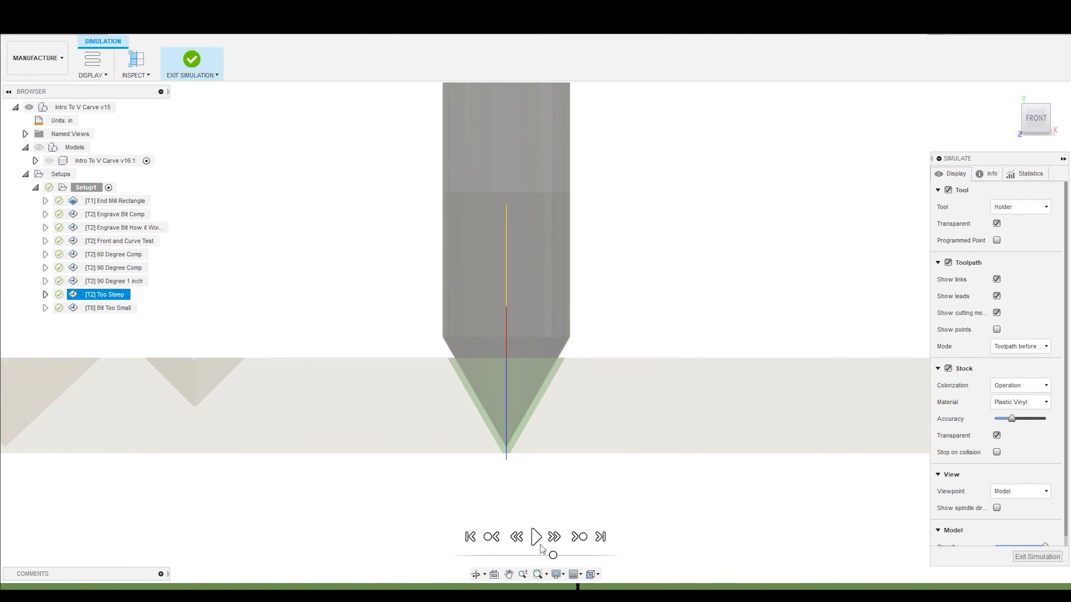
{"action": "left_click", "coordinate": [507, 460]}
{"action": "left_click", "coordinate": [537, 540]}
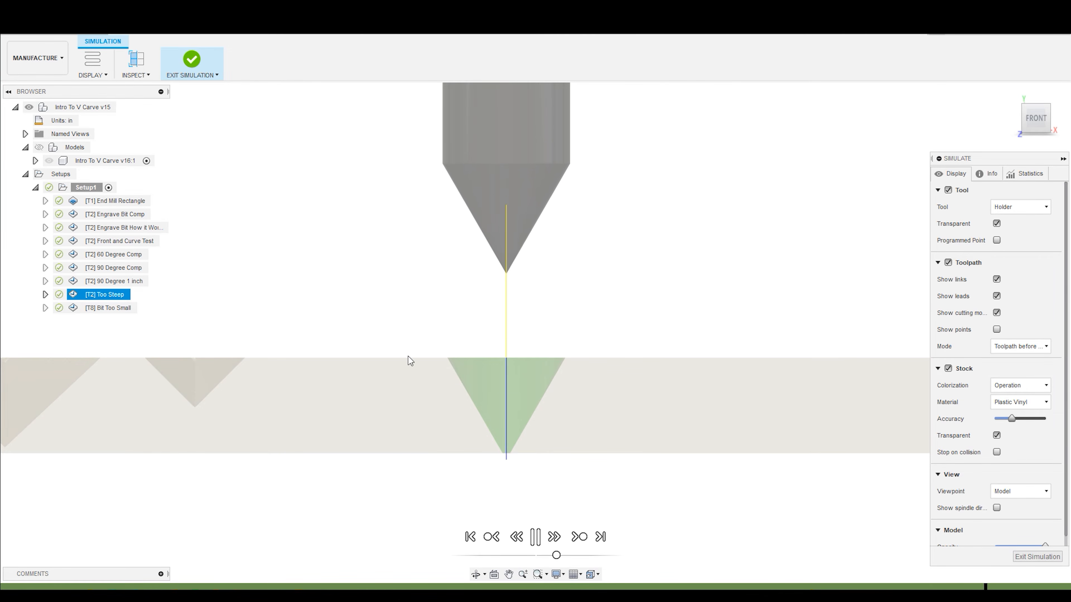
- Examine the floor of the Too Steep cut from an angle, and compare its profile with the other three diamonds from the front
{"action": "middle_click_drag", "start_coordinate": [407, 350], "coordinate": [423, 384], "text": "shift"}
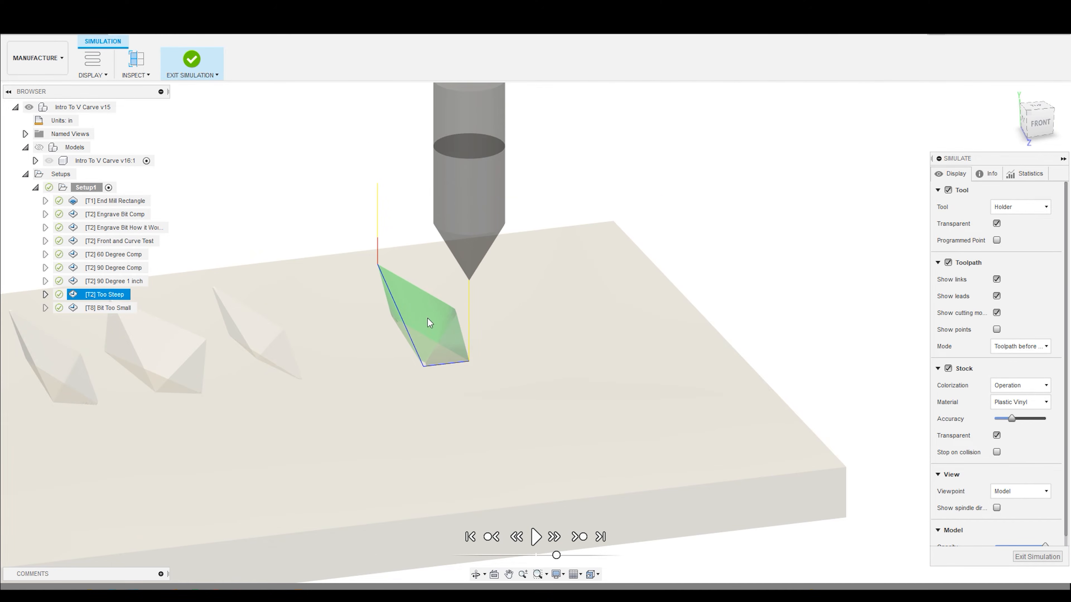
{"action": "middle_click_drag", "start_coordinate": [426, 351], "coordinate": [417, 339], "text": "shift"}
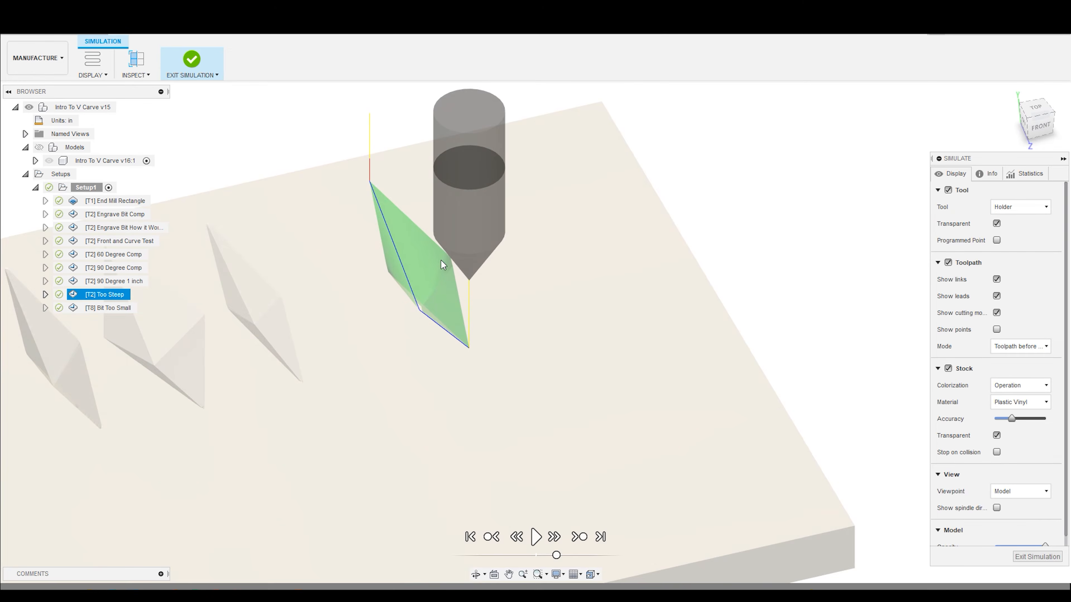
{"action": "scroll", "coordinate": [401, 261], "scroll_direction": "down", "scroll_amount": 2}
{"action": "scroll", "coordinate": [405, 257], "scroll_direction": "up", "scroll_amount": 5}
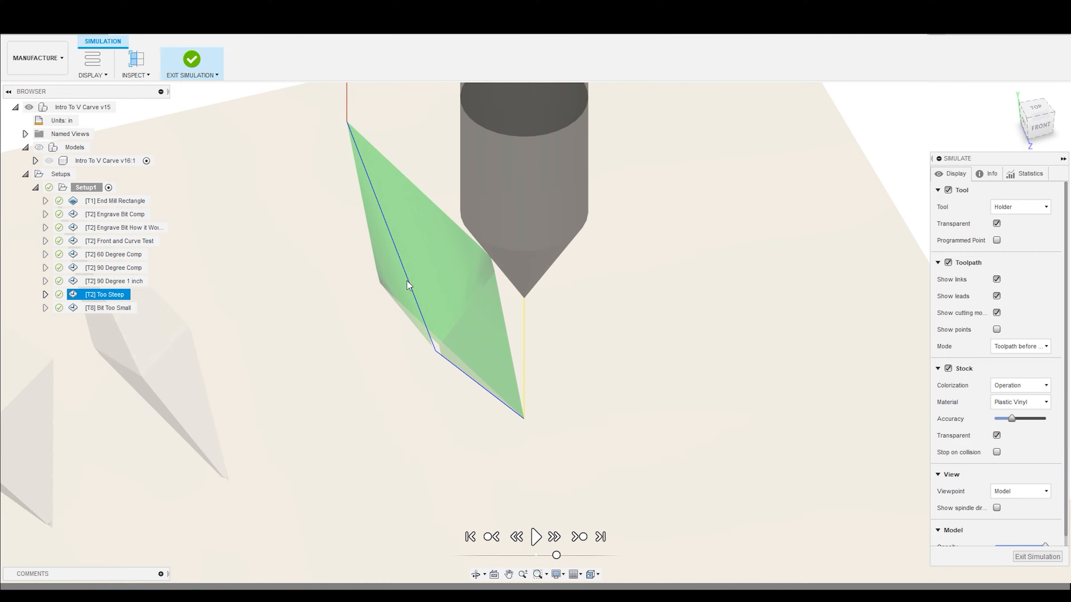
{"action": "middle_click_drag", "start_coordinate": [457, 330], "coordinate": [459, 233], "text": "shift"}
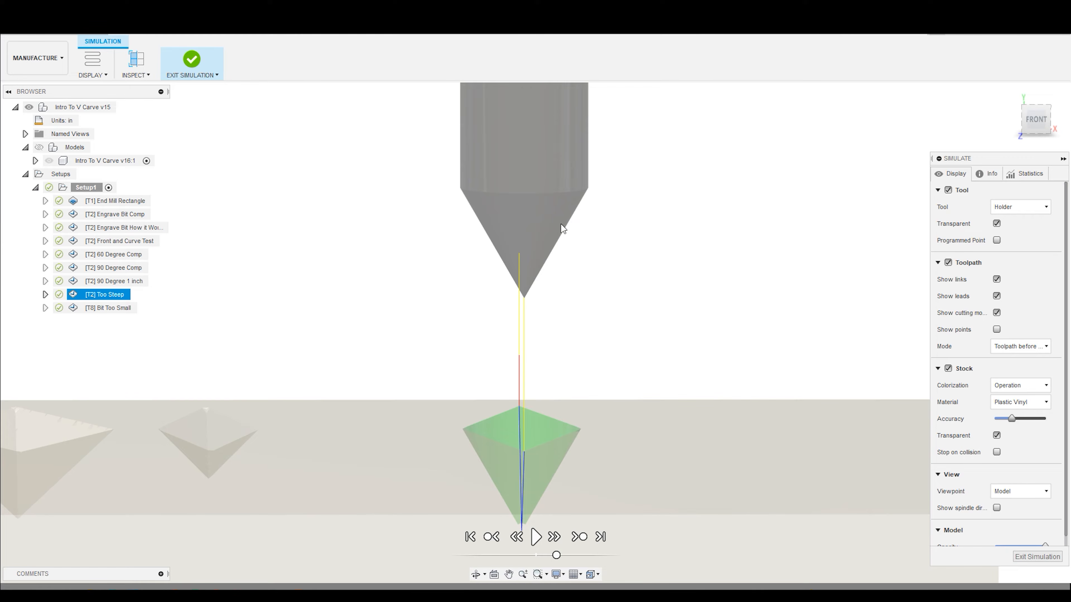
{"action": "left_click", "coordinate": [1036, 120]}
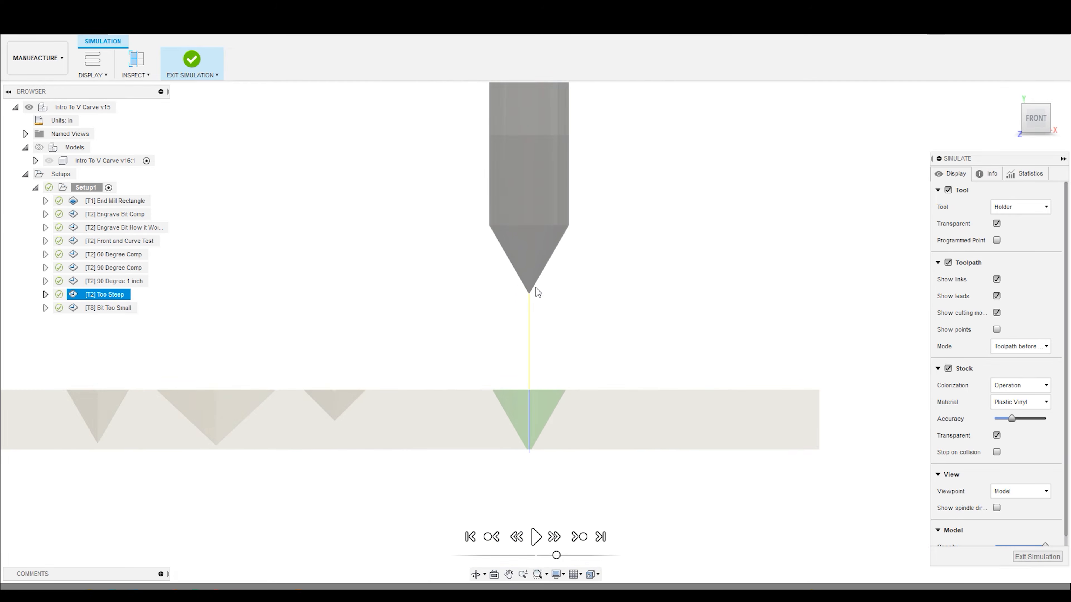
- Inspect the lowest point of the Too Steep cut close up from several angles
{"action": "scroll", "coordinate": [549, 383], "scroll_direction": "up", "scroll_amount": 4}
{"action": "middle_click_drag", "start_coordinate": [493, 323], "coordinate": [483, 346], "text": "shift"}
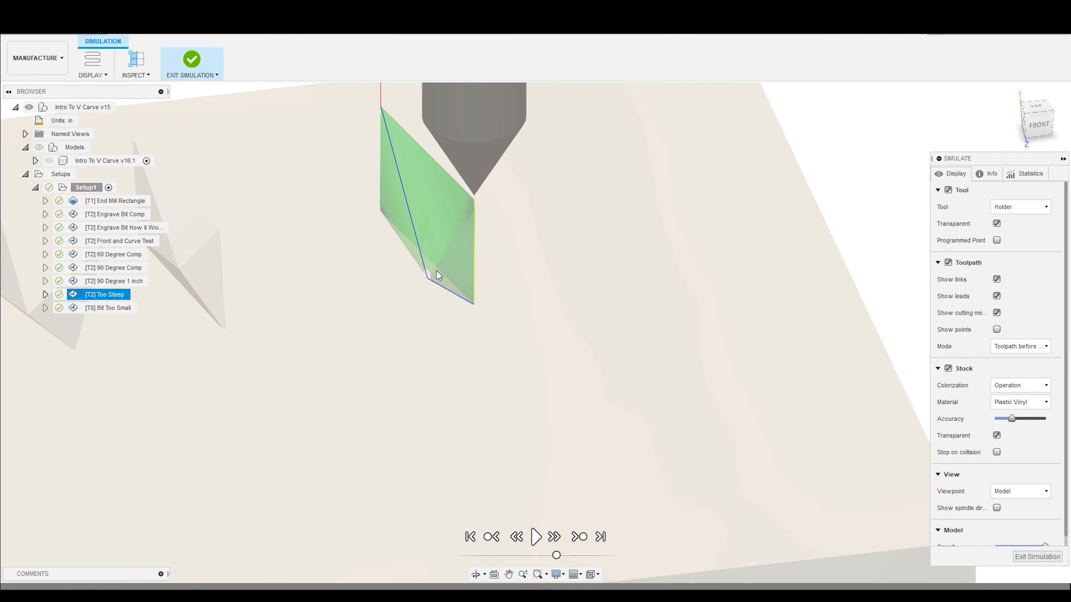
{"action": "scroll", "coordinate": [522, 262], "scroll_direction": "down", "scroll_amount": 3}
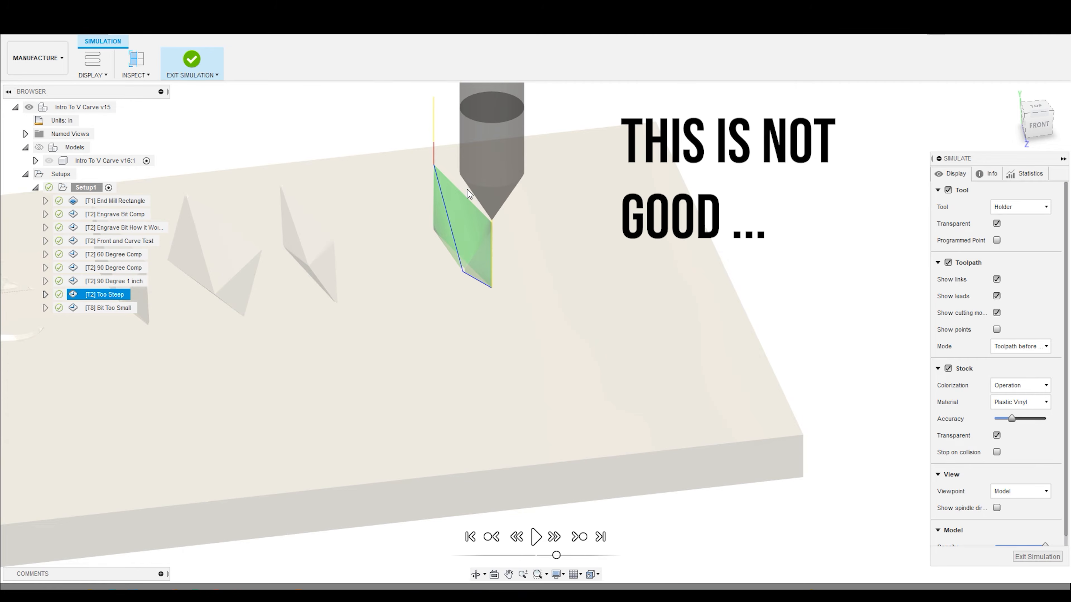
{"action": "middle_click_drag", "start_coordinate": [467, 189], "coordinate": [487, 255], "text": "shift"}
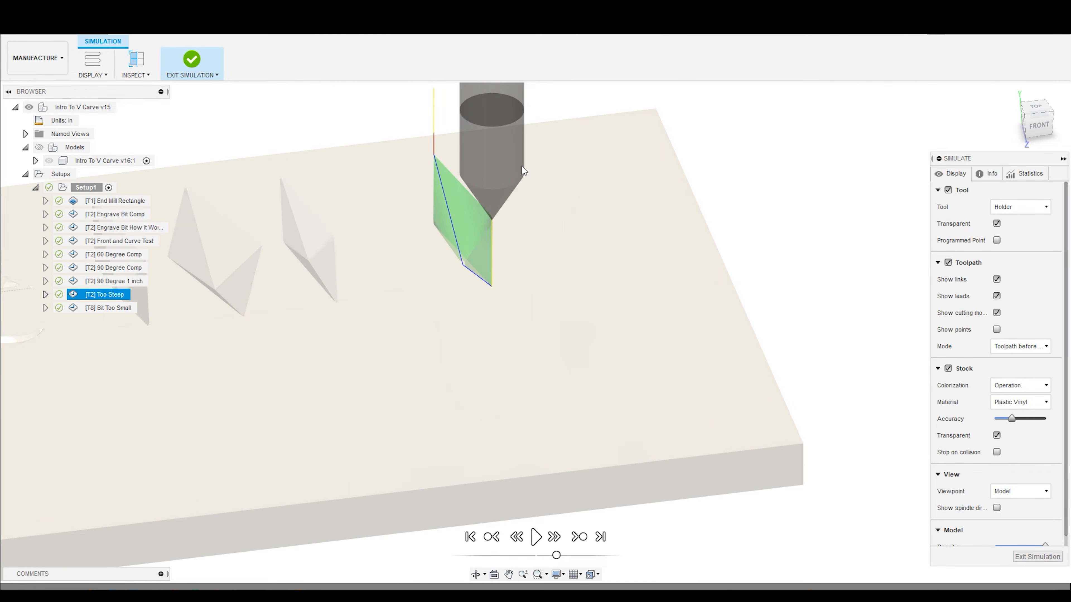
{"action": "scroll", "coordinate": [491, 175], "scroll_direction": "down", "scroll_amount": 4}
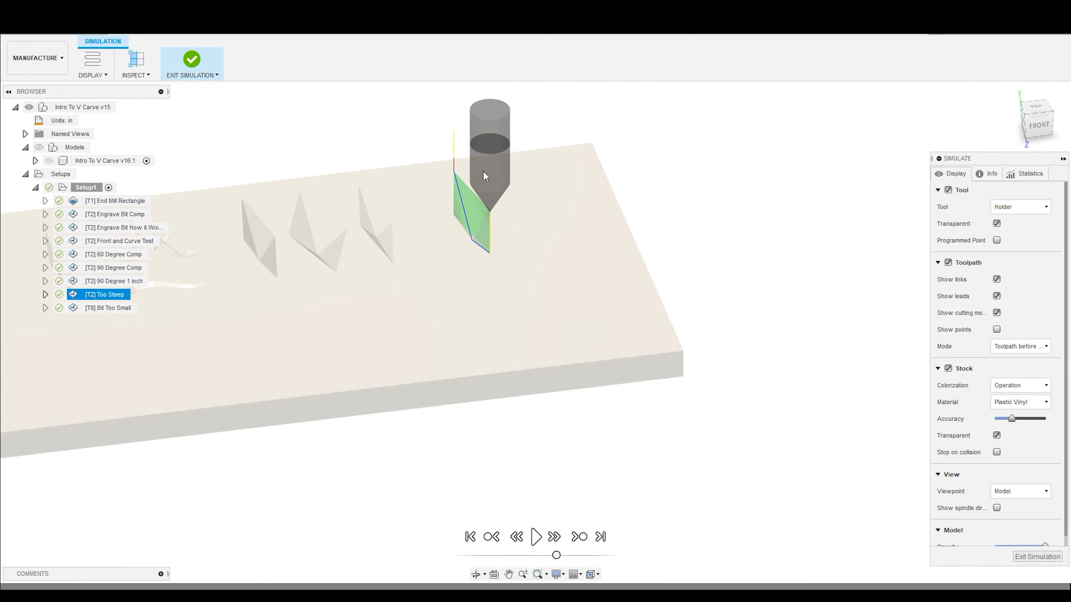
{"action": "scroll", "coordinate": [485, 164], "scroll_direction": "up", "scroll_amount": 6}
{"action": "middle_click_drag", "start_coordinate": [472, 304], "coordinate": [464, 259], "text": "shift"}
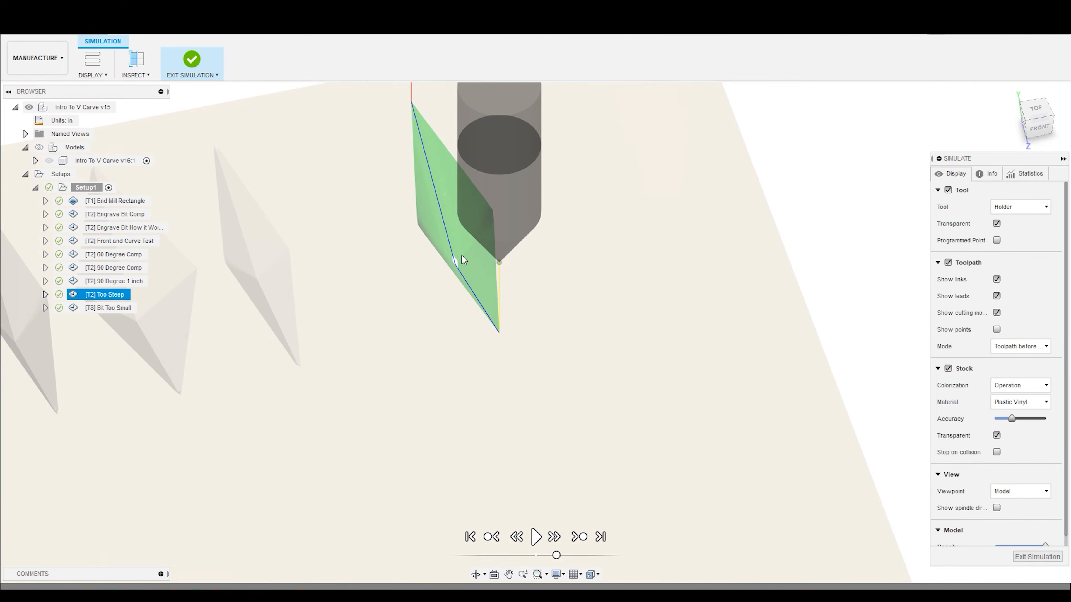
- Replay the Too Steep simulation from a steep overhead angle and exit the simulation
{"action": "left_click", "coordinate": [535, 537]}
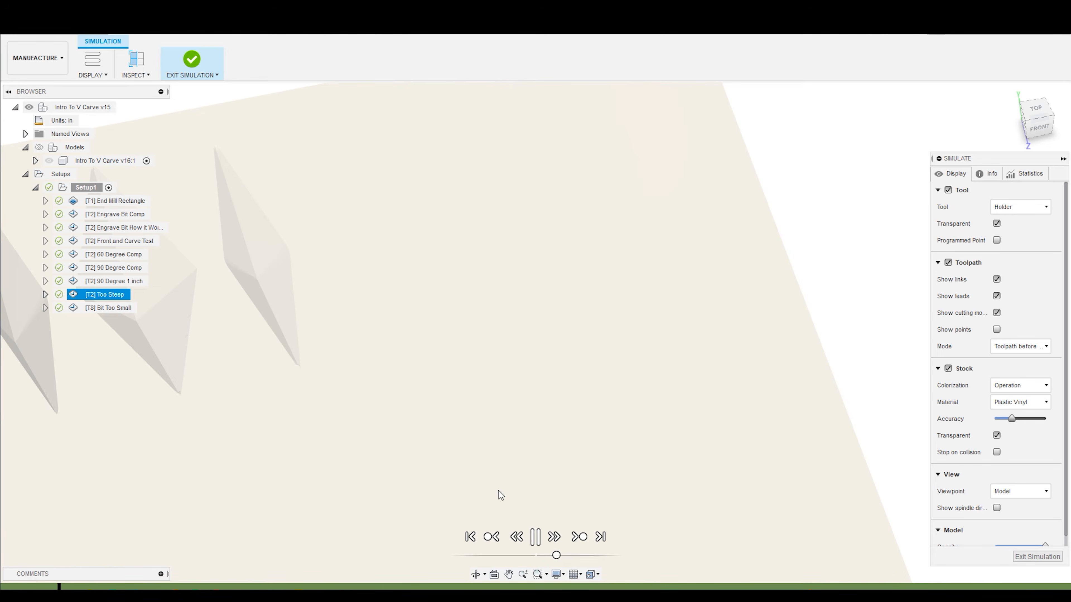
{"action": "scroll", "coordinate": [547, 506], "scroll_direction": "down", "scroll_amount": 2}
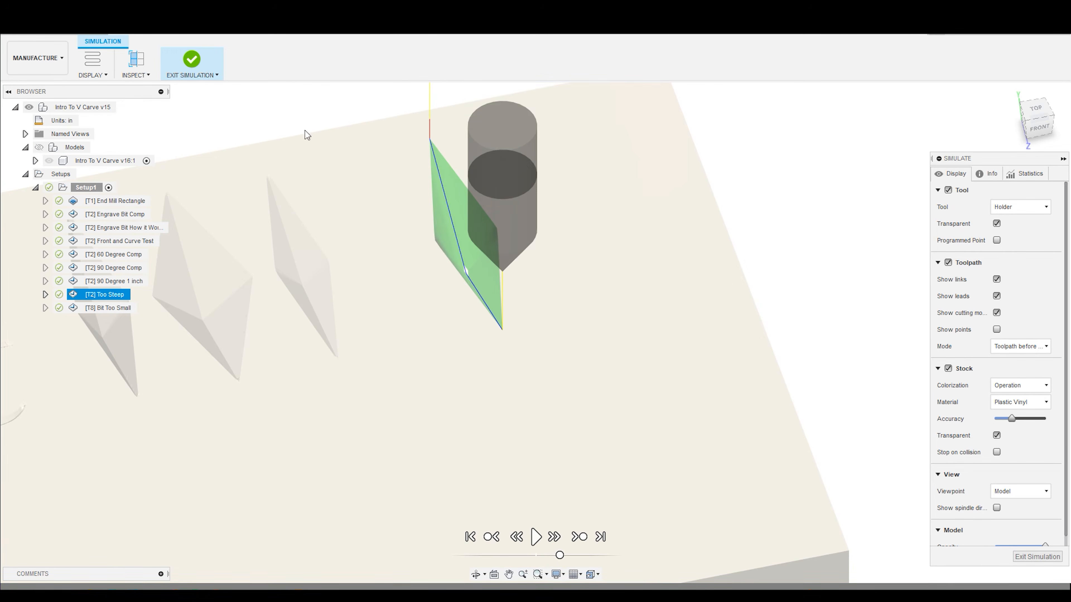
{"action": "left_click", "coordinate": [192, 61]}
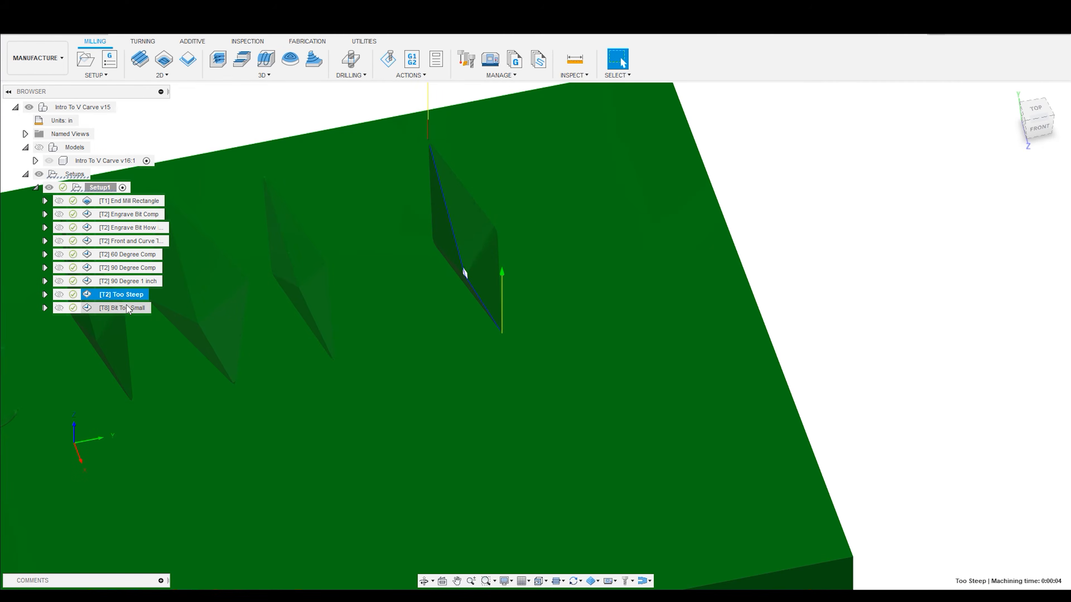
- Switch the Too Steep engrave operation's tool to the #2 Ø1/2 in 45° chamfer bit and regenerate its toolpath
{"action": "right_click", "coordinate": [121, 299]}
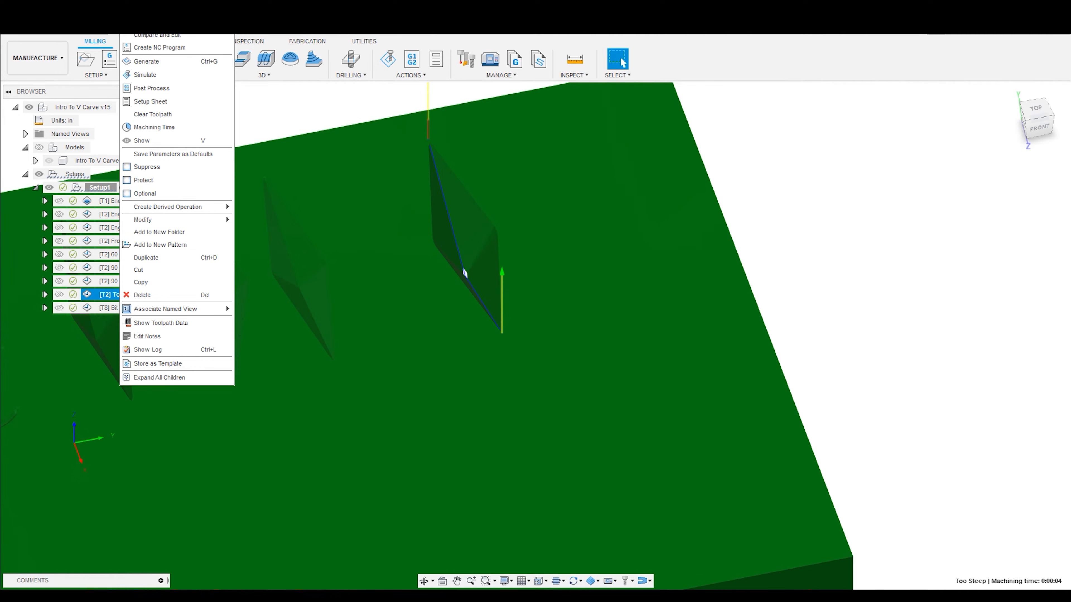
{"action": "left_click", "coordinate": [755, 221]}
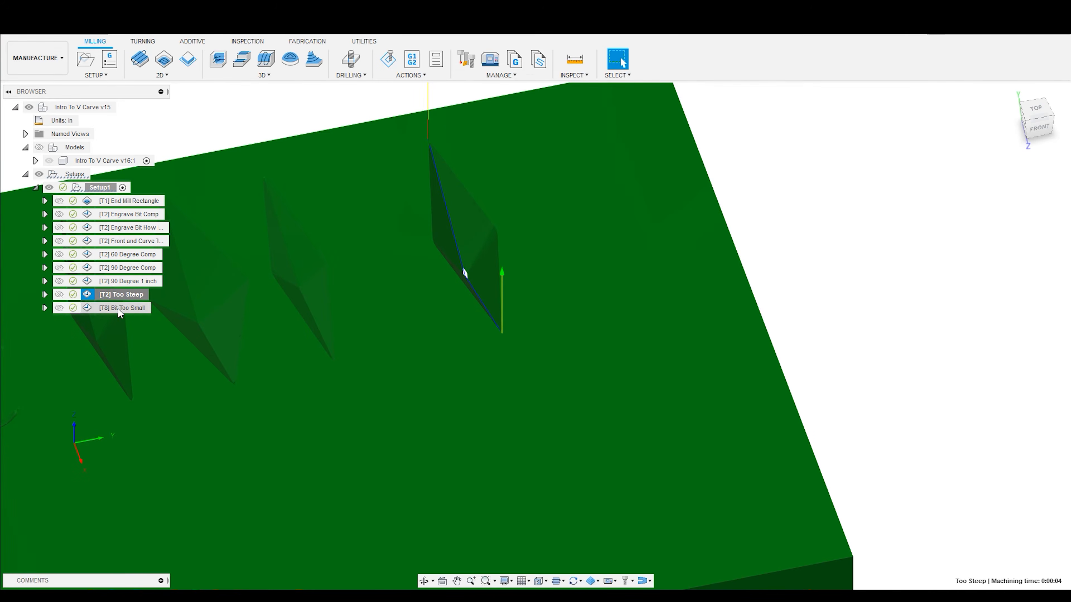
{"action": "right_click", "coordinate": [125, 294]}
{"action": "left_click", "coordinate": [165, 36]}
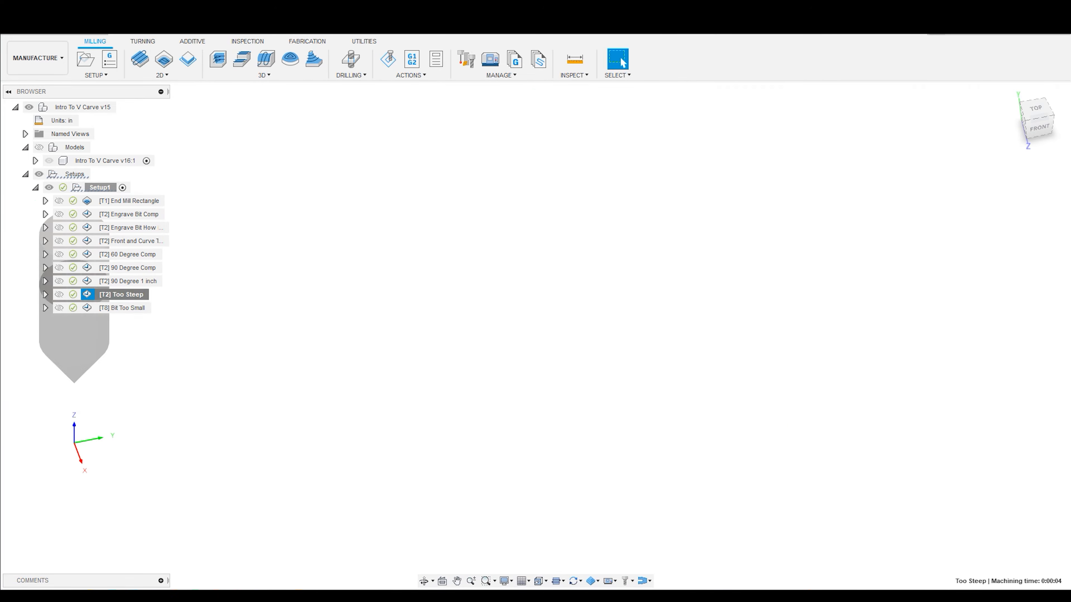
{"action": "left_click", "coordinate": [979, 207]}
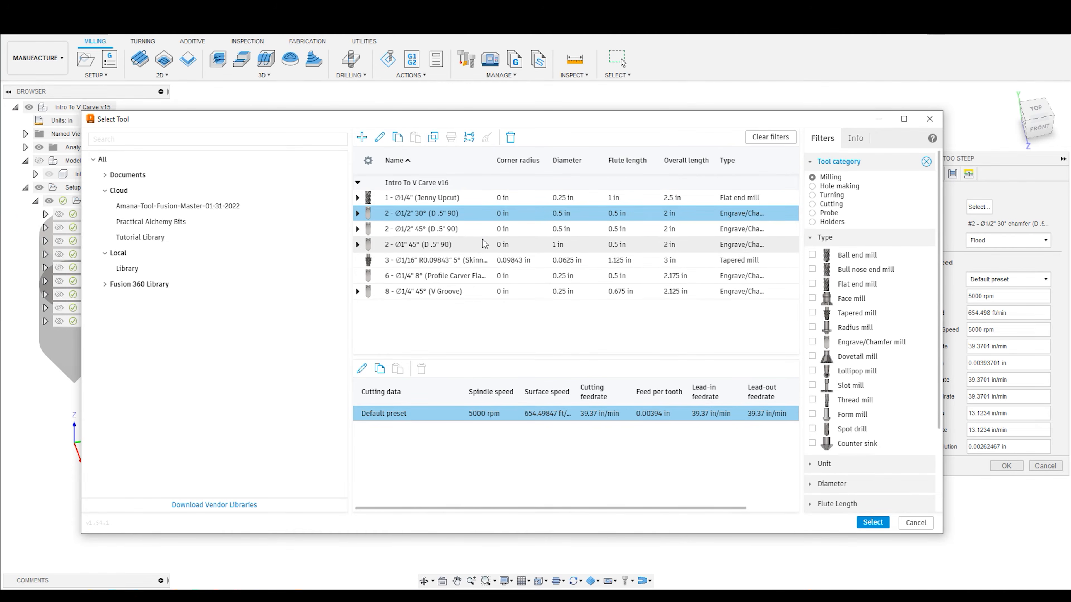
{"action": "left_click", "coordinate": [435, 229]}
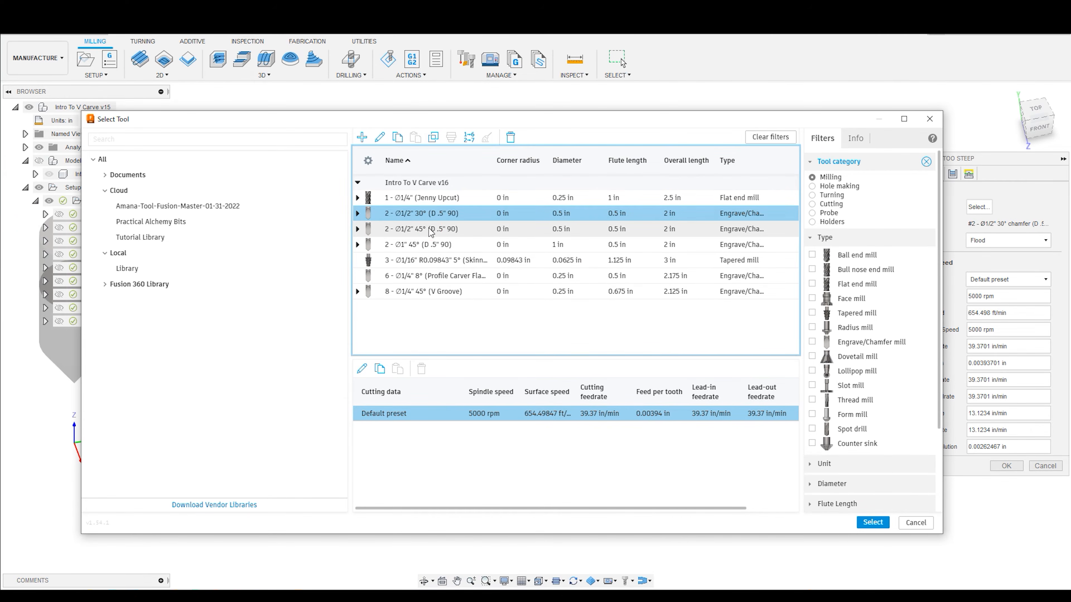
{"action": "left_click", "coordinate": [873, 522]}
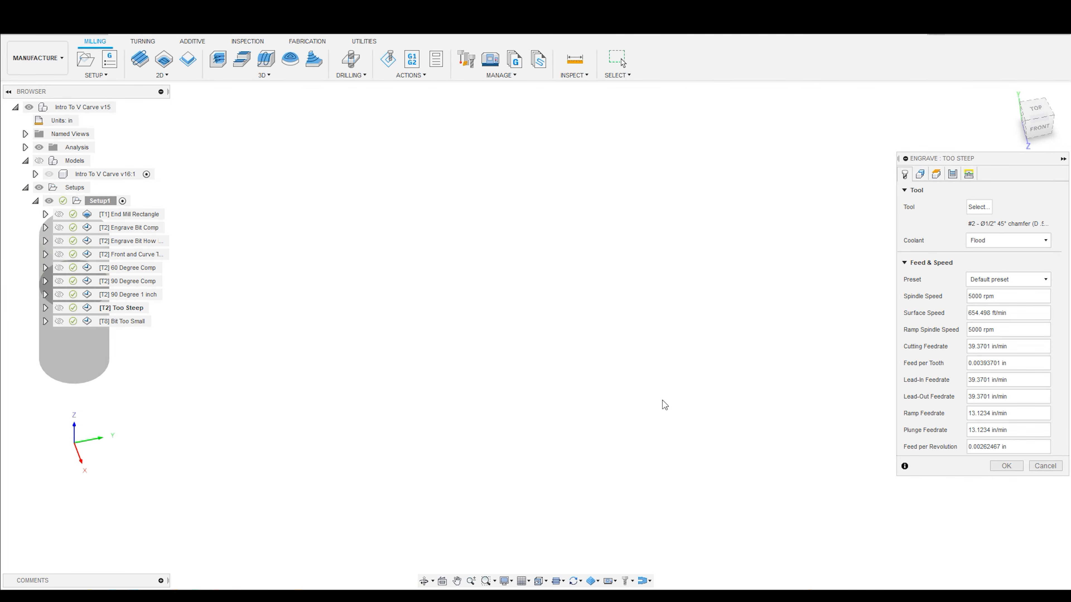
{"action": "scroll", "coordinate": [572, 279], "scroll_direction": "down", "scroll_amount": 1}
{"action": "scroll", "coordinate": [472, 314], "scroll_direction": "down", "scroll_amount": 4}
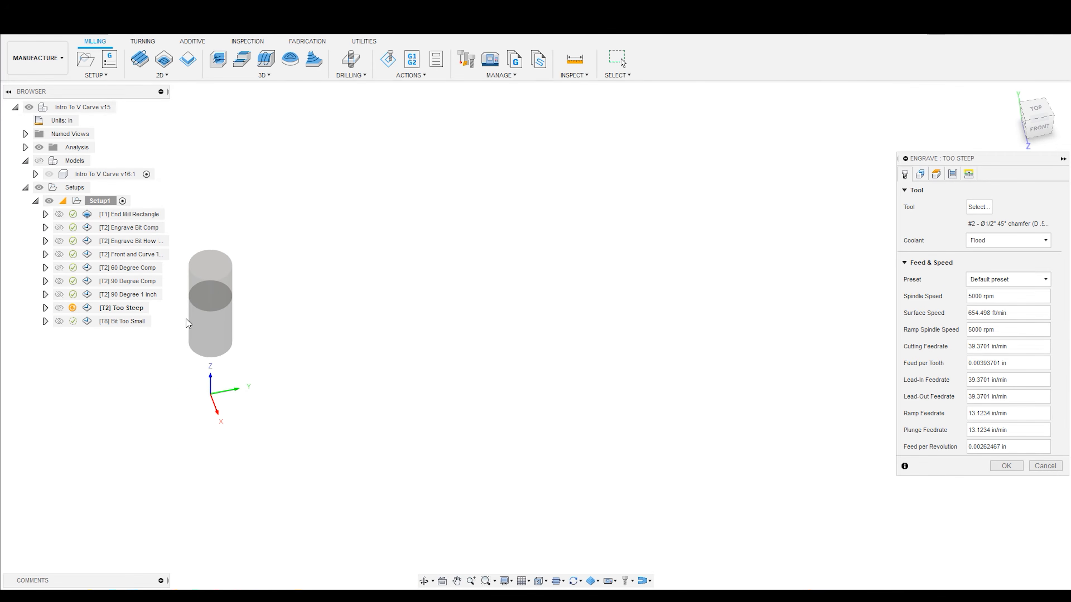
{"action": "right_click", "coordinate": [118, 312]}
{"action": "left_click", "coordinate": [999, 466]}
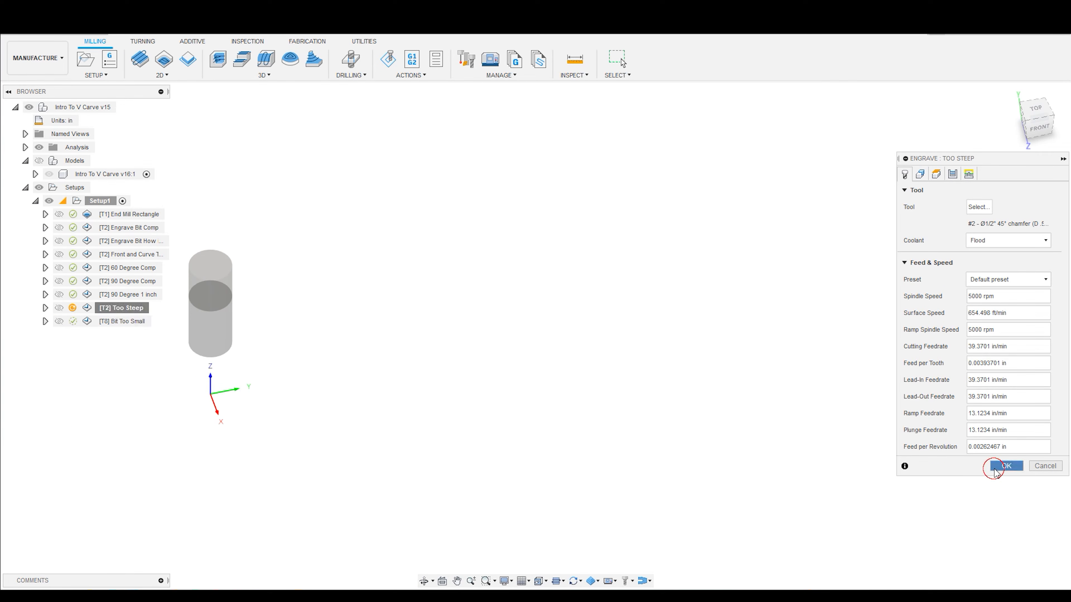
- Simulate the Too Steep operation with the 45° bit and view the cut diamond from above at an angle
{"action": "scroll", "coordinate": [426, 198], "scroll_direction": "up", "scroll_amount": 3}
{"action": "middle_click_drag", "start_coordinate": [410, 291], "coordinate": [410, 259], "text": "shift"}
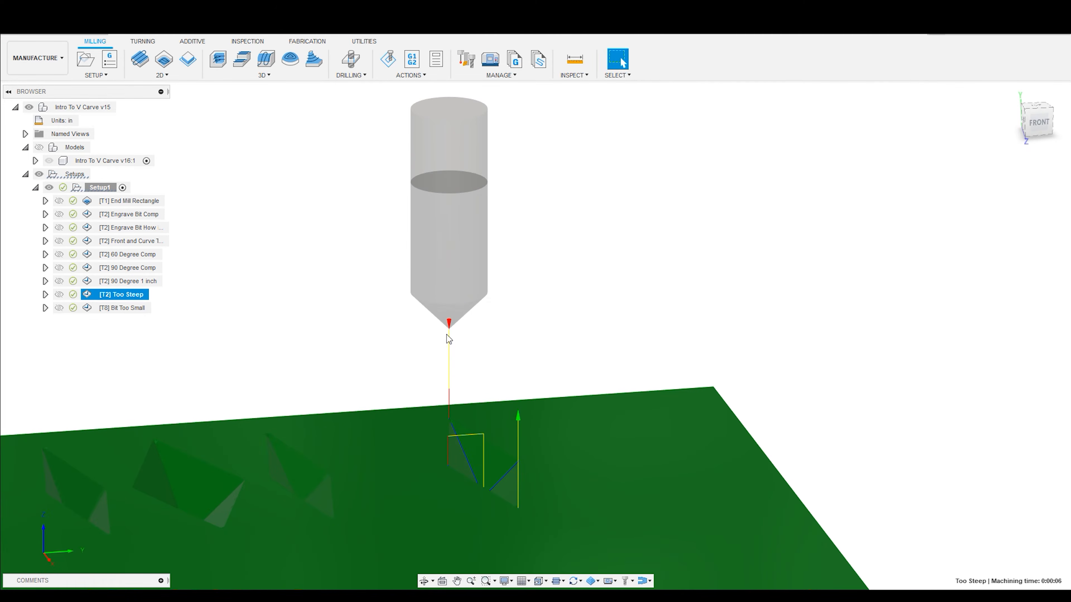
{"action": "scroll", "coordinate": [539, 384], "scroll_direction": "down", "scroll_amount": 2}
{"action": "left_click", "coordinate": [383, 63]}
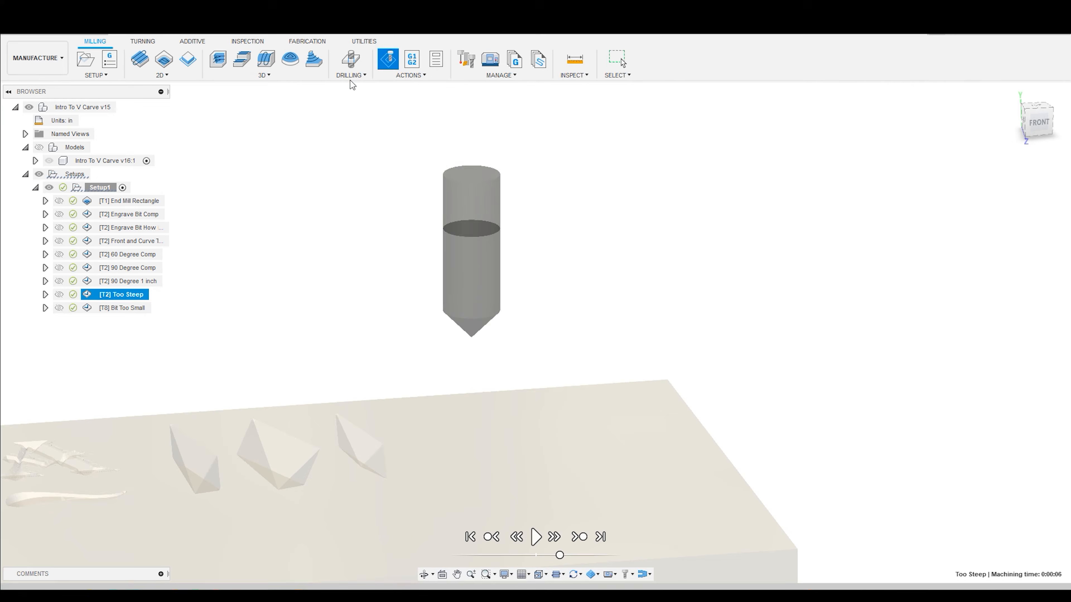
{"action": "left_click", "coordinate": [535, 538]}
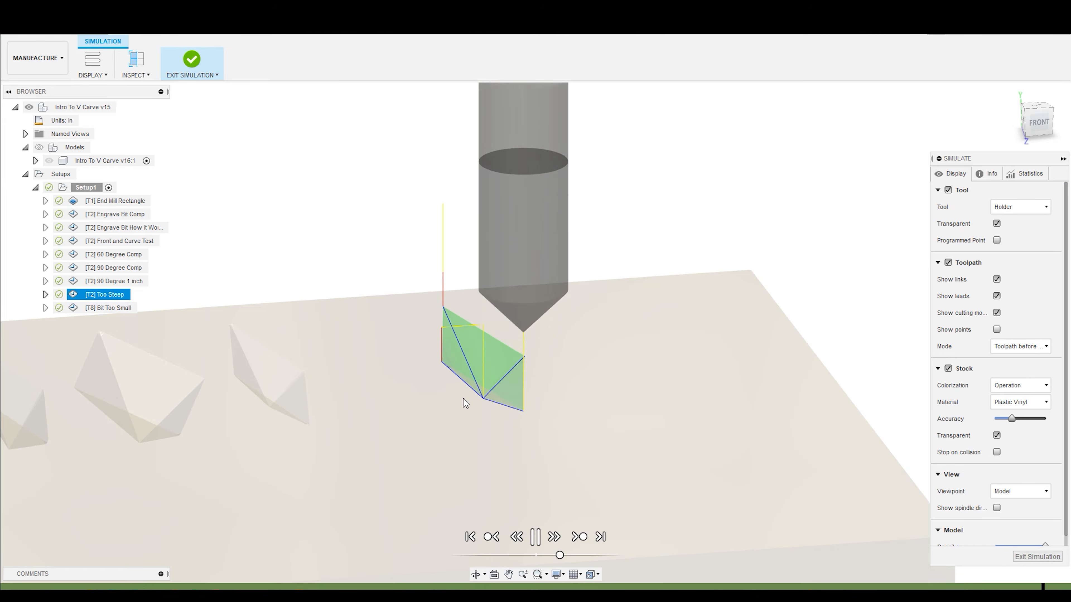
{"action": "middle_click_drag", "start_coordinate": [463, 399], "coordinate": [472, 325], "text": "shift"}
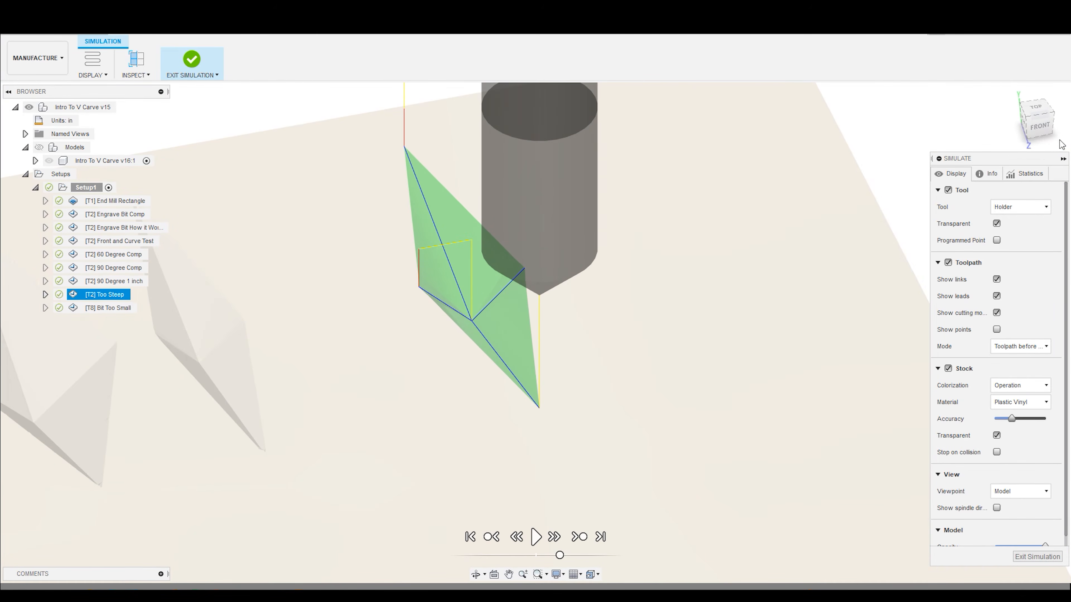
- Replay the Too Steep cut from the front, pausing to check the bit against the diamond's sloped walls
{"action": "left_click", "coordinate": [1036, 126]}
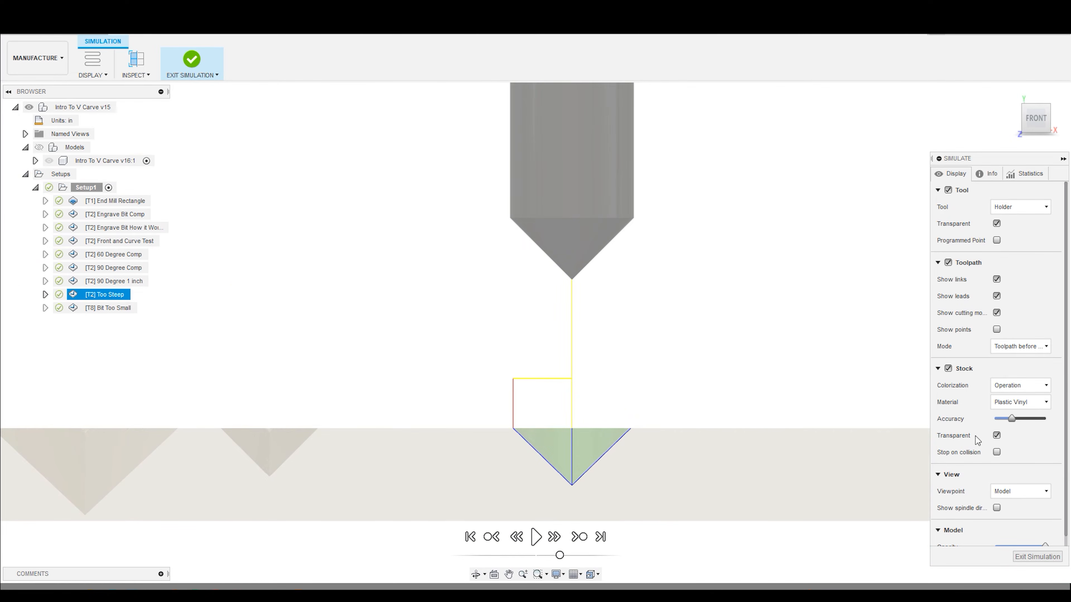
{"action": "left_click", "coordinate": [536, 542]}
{"action": "scroll", "coordinate": [631, 502], "scroll_direction": "up", "scroll_amount": 2}
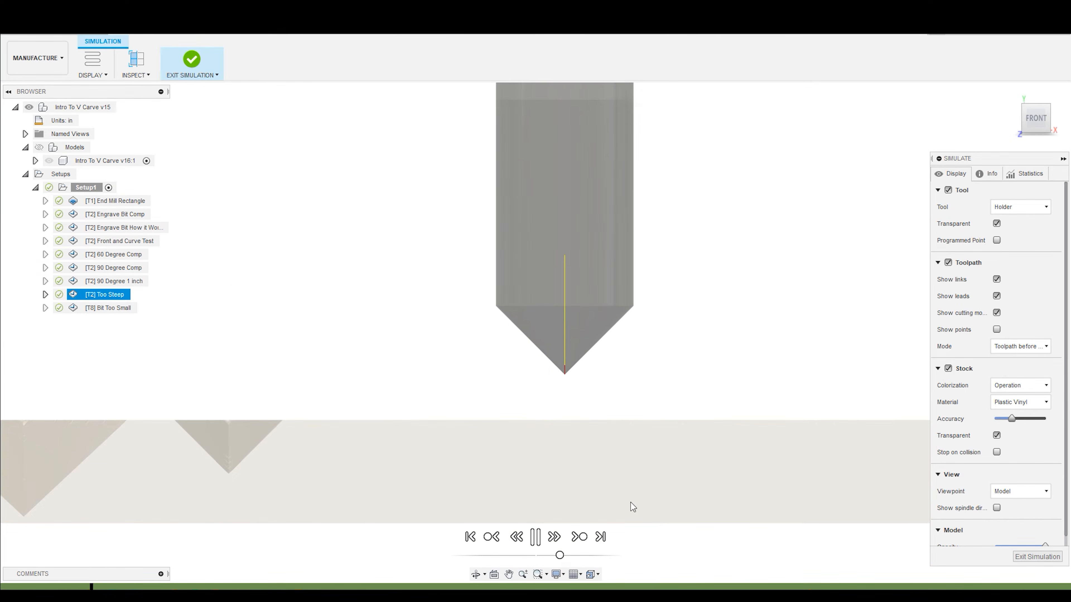
{"action": "left_click", "coordinate": [536, 538]}
{"action": "key", "text": "space"}
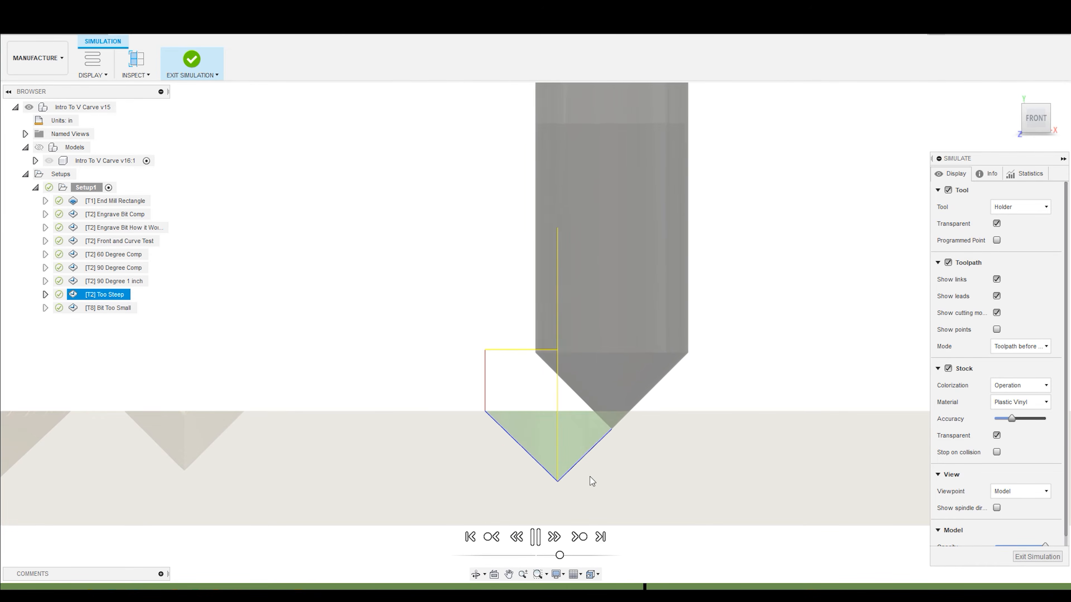
{"action": "key", "text": "space"}
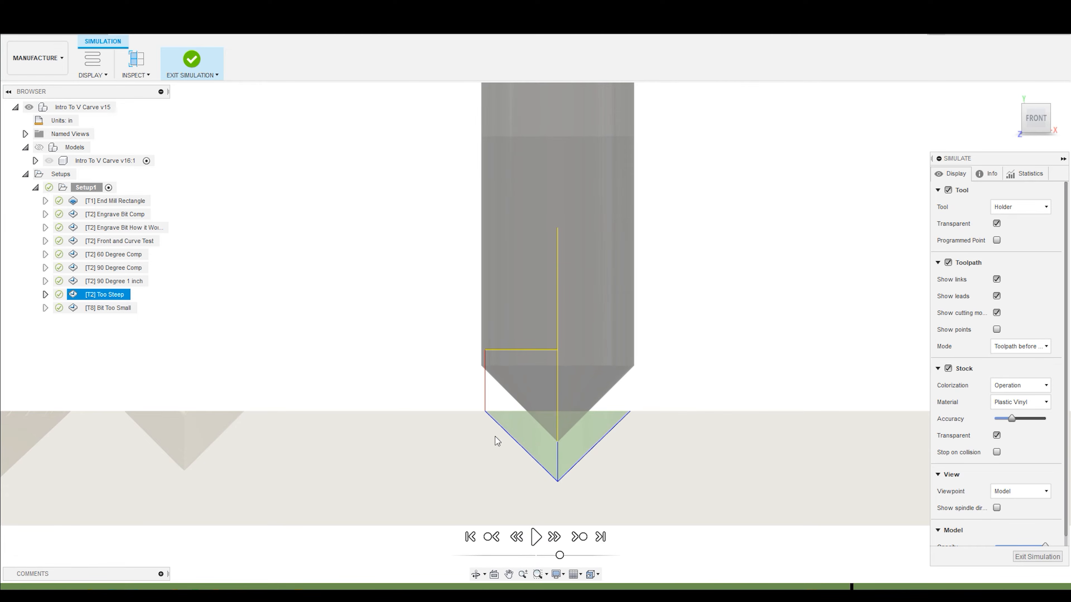
{"action": "left_click", "coordinate": [535, 537]}
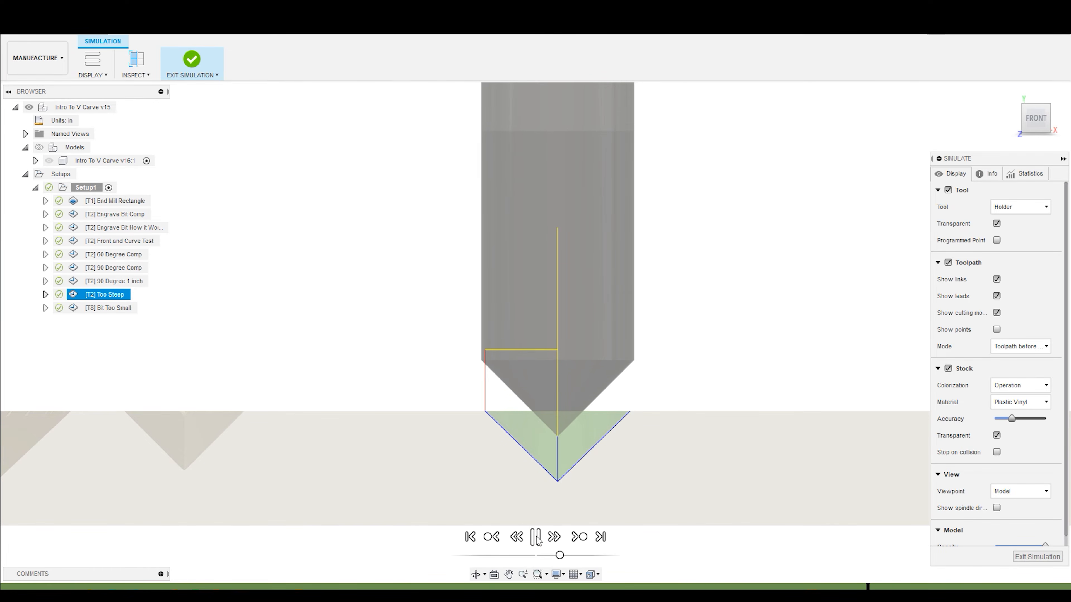
{"action": "key", "text": "space"}
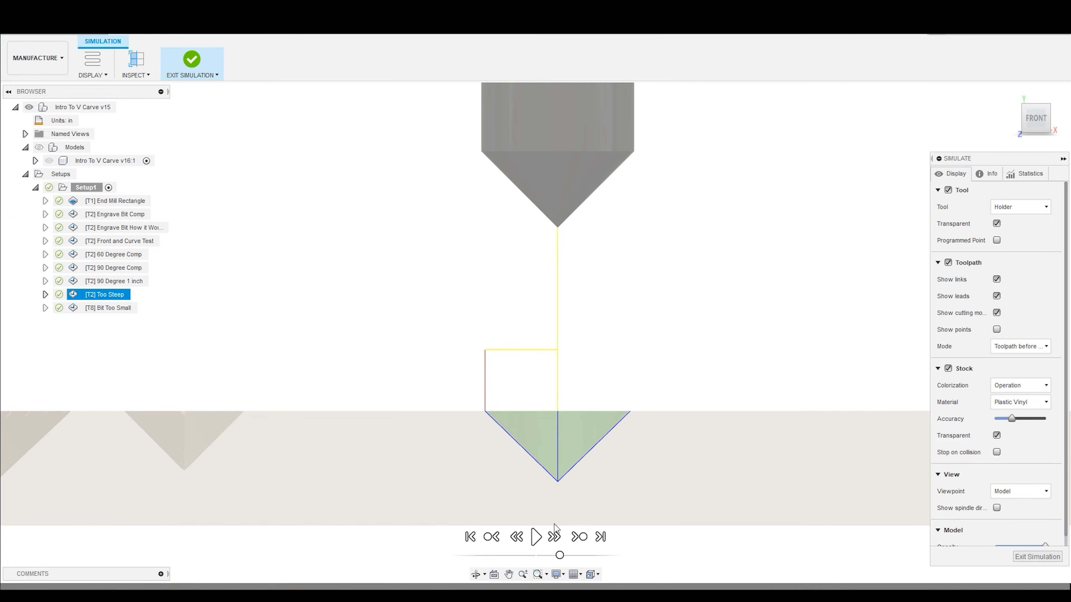
- Inspect the finished Too Steep cut from an angle and from the front, and exit the simulation
{"action": "scroll", "coordinate": [470, 345], "scroll_direction": "down", "scroll_amount": 3}
{"action": "scroll", "coordinate": [554, 463], "scroll_direction": "up", "scroll_amount": 3}
{"action": "middle_click_drag", "start_coordinate": [481, 338], "coordinate": [497, 368], "text": "shift"}
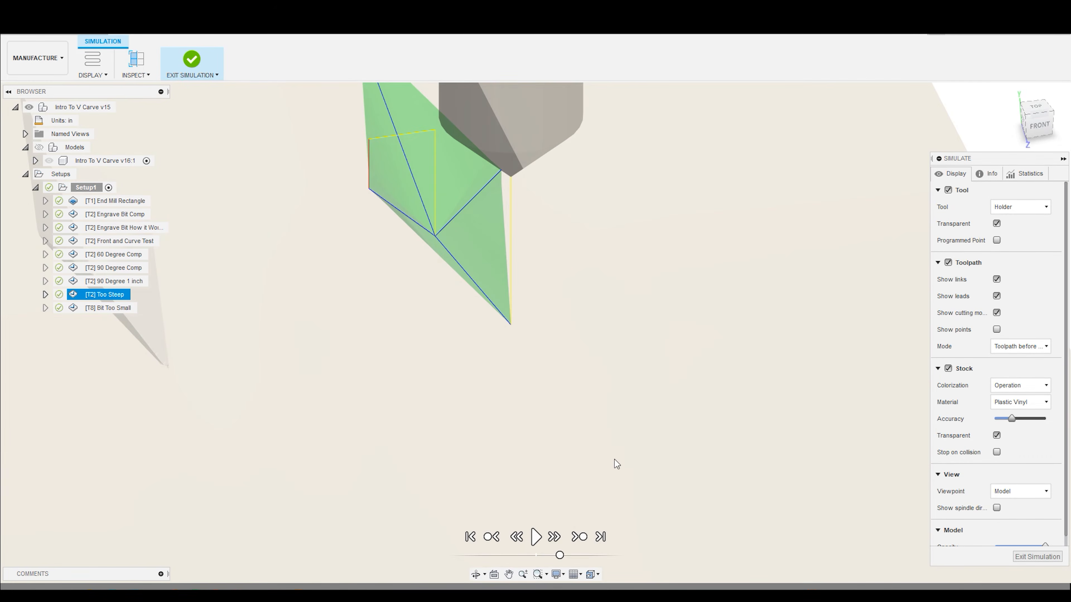
{"action": "left_click", "coordinate": [1039, 132]}
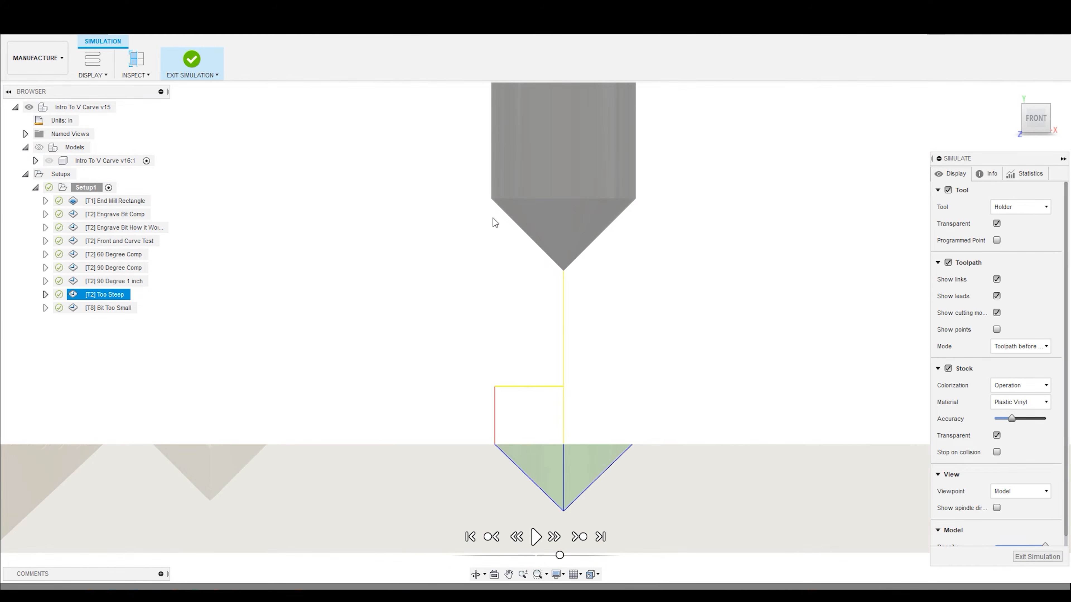
{"action": "scroll", "coordinate": [483, 376], "scroll_direction": "down", "scroll_amount": 3}
{"action": "scroll", "coordinate": [531, 473], "scroll_direction": "up", "scroll_amount": 3}
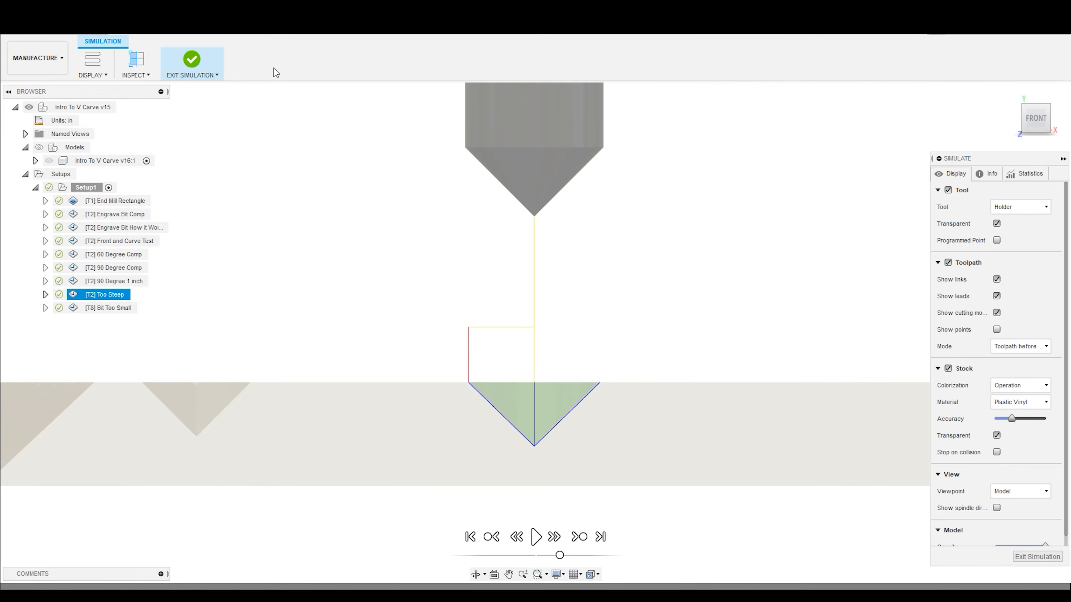
{"action": "left_click", "coordinate": [192, 60]}
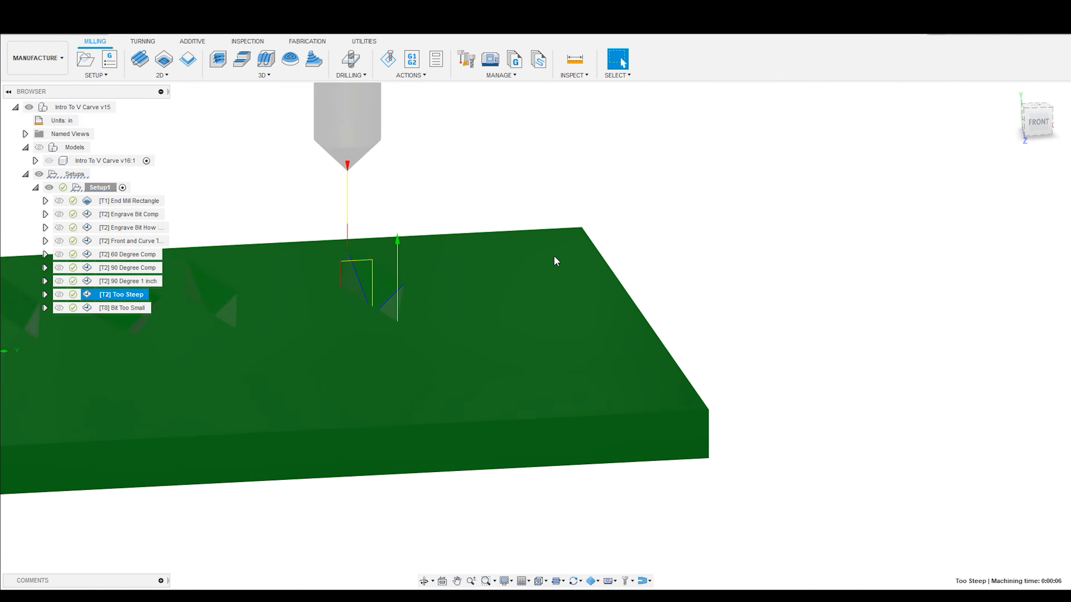
- Show the model, compare the Too Steep and Bit Too Small diamonds and bits, and select the Bit Too Small operation
{"action": "left_click", "coordinate": [40, 148]}
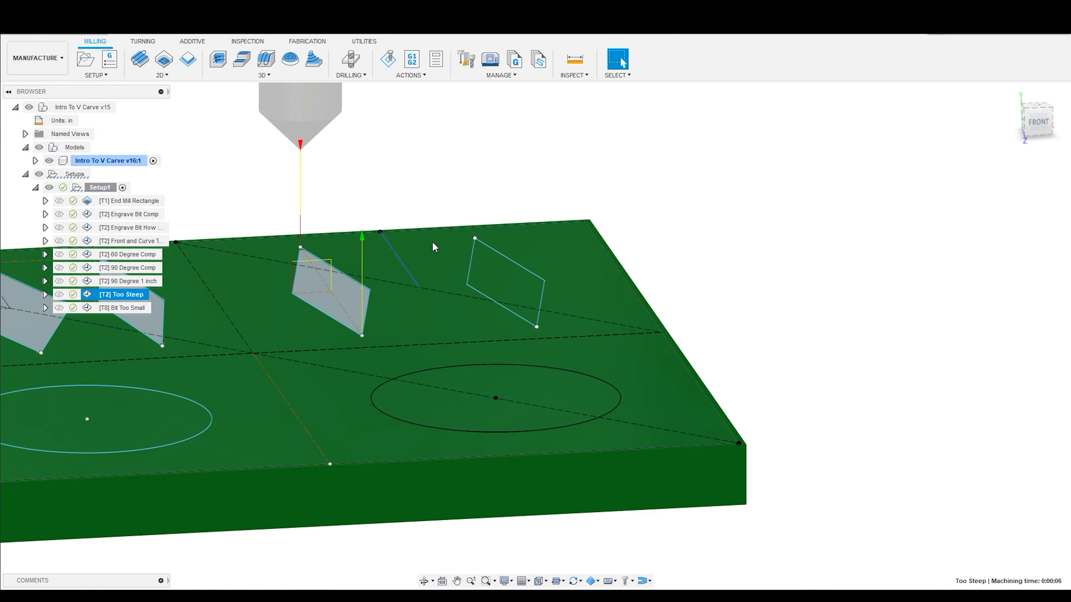
{"action": "middle_click_drag", "start_coordinate": [361, 227], "coordinate": [450, 330], "text": "shift"}
{"action": "scroll", "coordinate": [451, 329], "scroll_direction": "down", "scroll_amount": 2}
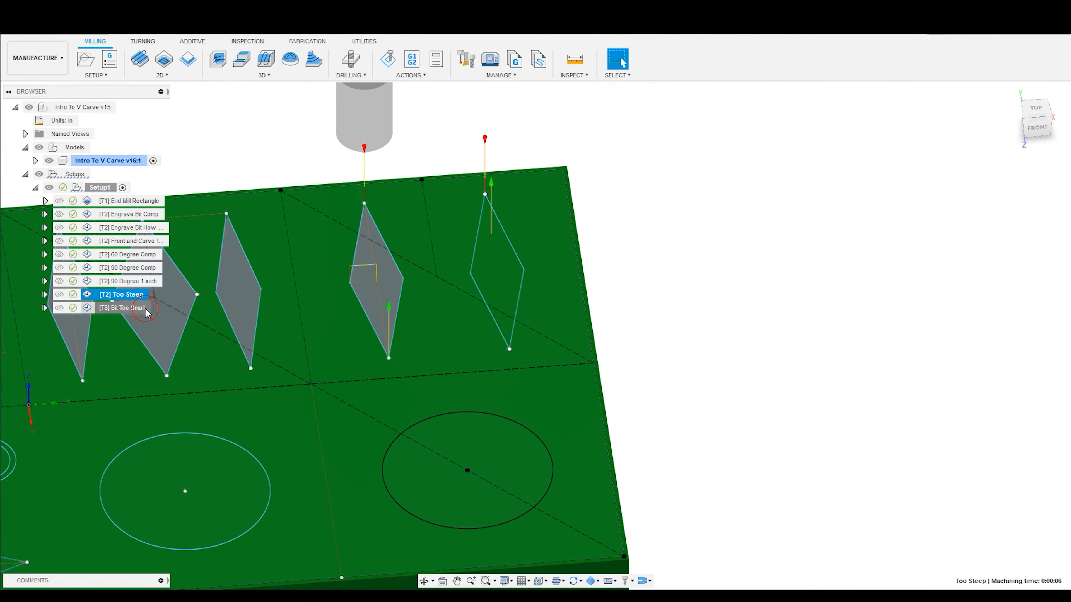
{"action": "left_click", "coordinate": [146, 310]}
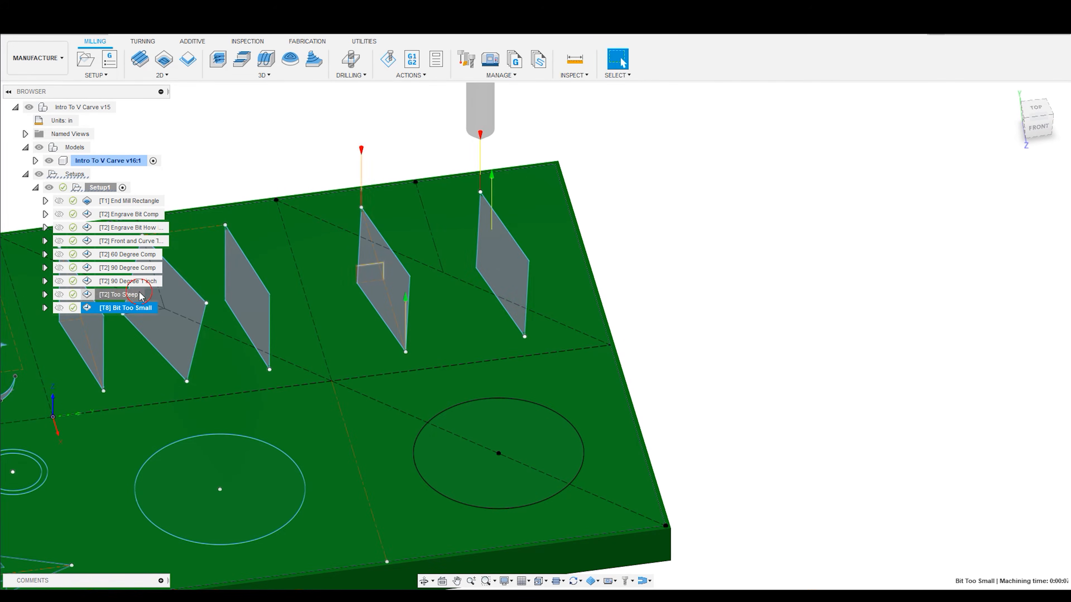
{"action": "left_click", "coordinate": [141, 295]}
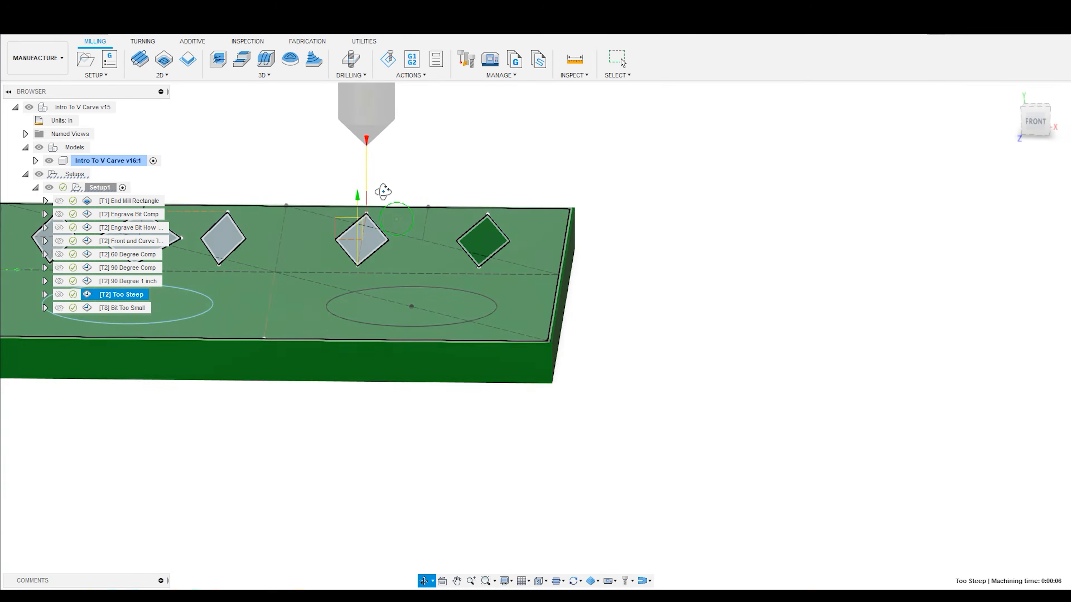
{"action": "left_click", "coordinate": [134, 310]}
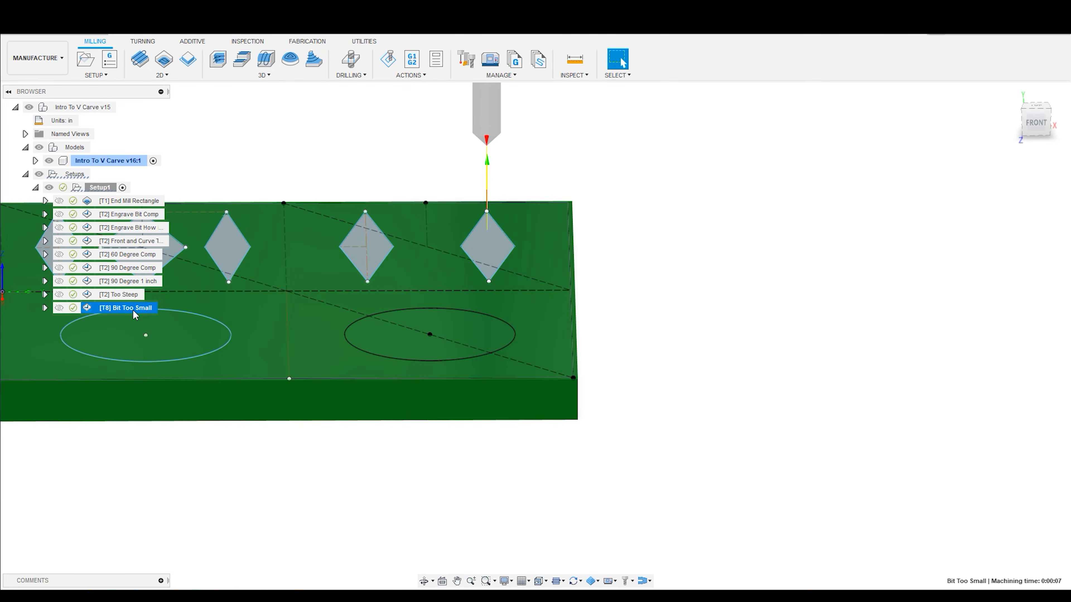
{"action": "scroll", "coordinate": [441, 159], "scroll_direction": "down", "scroll_amount": 2}
{"action": "scroll", "coordinate": [441, 155], "scroll_direction": "up", "scroll_amount": 2}
{"action": "middle_click_drag", "start_coordinate": [441, 155], "coordinate": [463, 208], "text": "shift"}
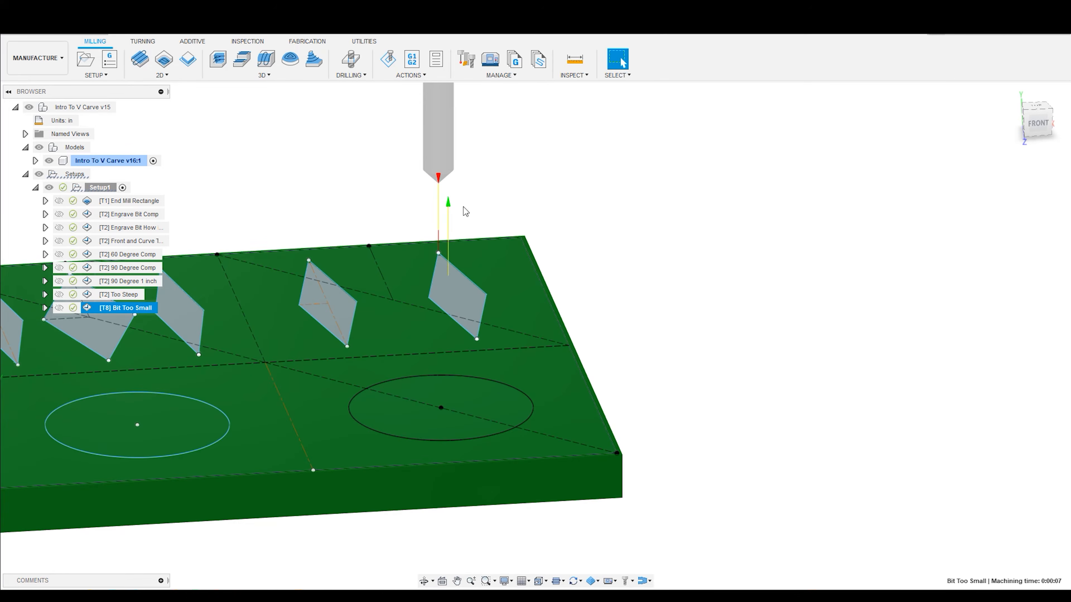
- Simulate the Bit Too Small operation with the model hidden and stock transparency turned off
{"action": "left_click", "coordinate": [388, 59]}
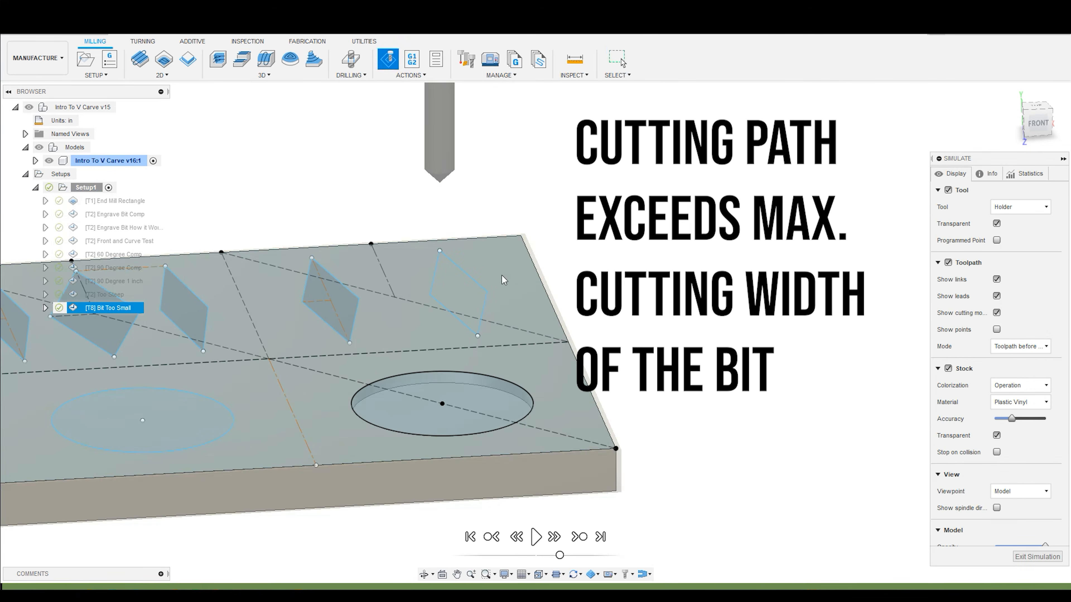
{"action": "left_click", "coordinate": [38, 147]}
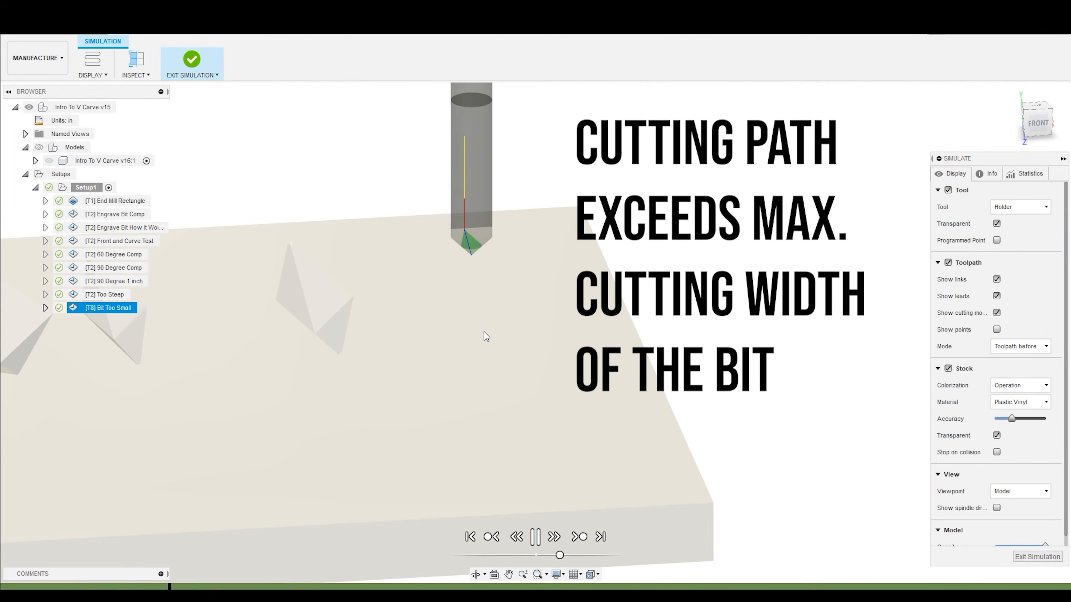
{"action": "left_click", "coordinate": [997, 435]}
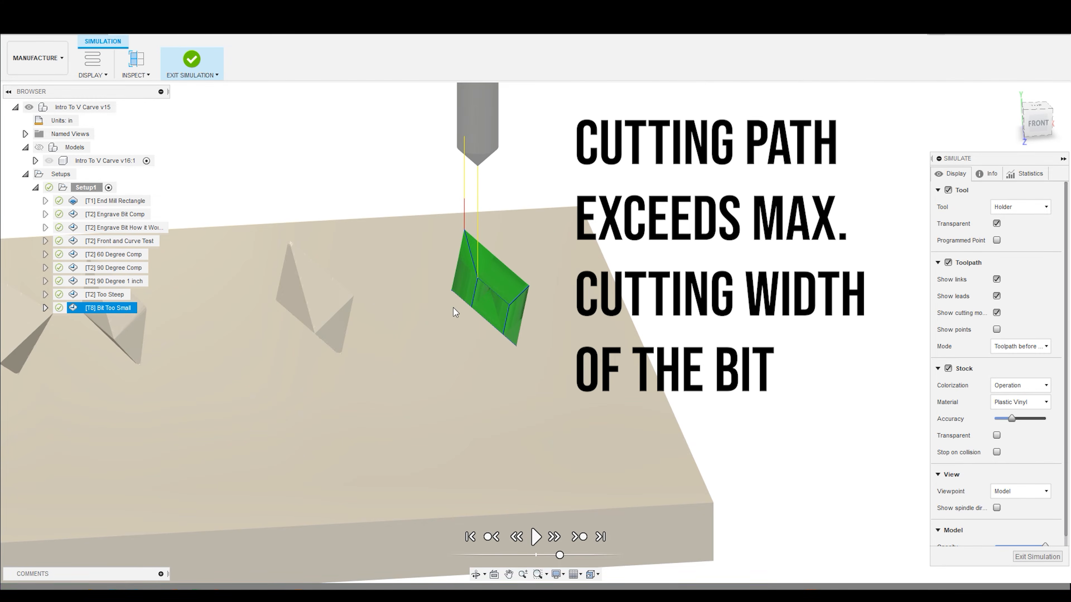
- Examine the floor of the Bit Too Small cut close up from several angles
{"action": "middle_click_drag", "start_coordinate": [453, 312], "coordinate": [471, 320], "text": "shift"}
{"action": "scroll", "coordinate": [529, 311], "scroll_direction": "down", "scroll_amount": 3}
{"action": "scroll", "coordinate": [528, 311], "scroll_direction": "up", "scroll_amount": 6}
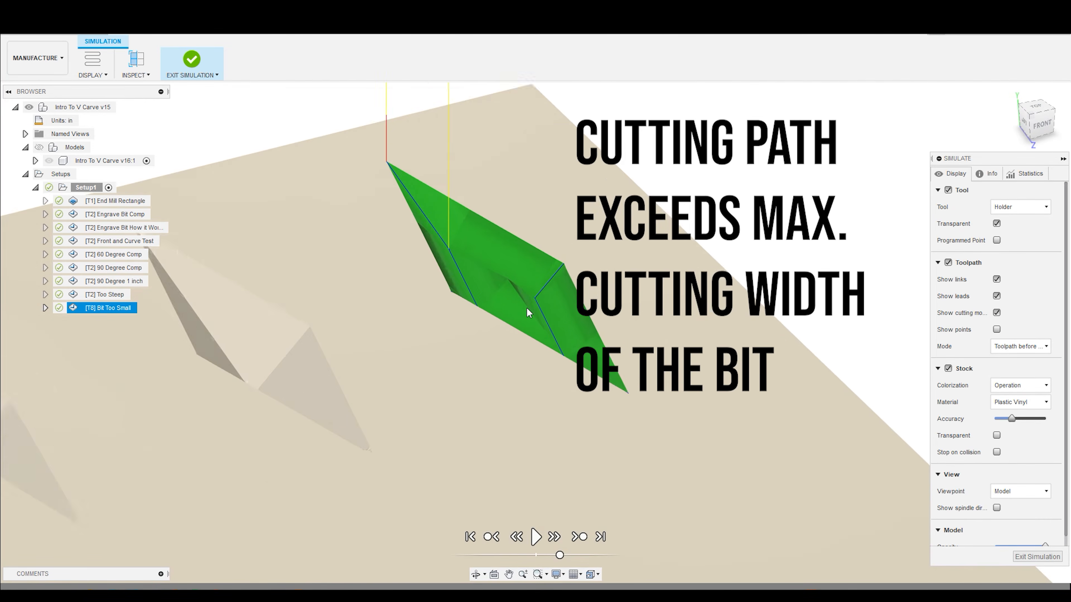
{"action": "mouse_move", "coordinate": [465, 294]}
{"action": "middle_mouse_down", "text": "shift"}
{"action": "mouse_move", "coordinate": [457, 270]}
{"action": "mouse_move", "coordinate": [433, 271]}
{"action": "mouse_move", "coordinate": [483, 293]}
{"action": "middle_mouse_up", "text": "shift"}
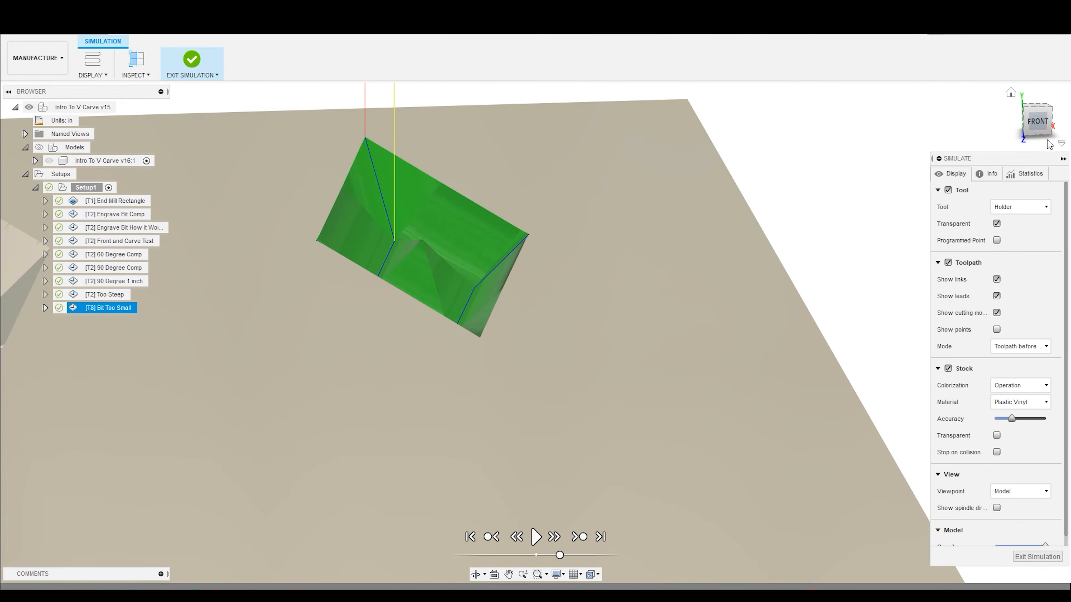
- Replay the Bit Too Small simulation from the front at a slower speed, and follow the bit entering the stock at an angle
{"action": "left_click", "coordinate": [1037, 121]}
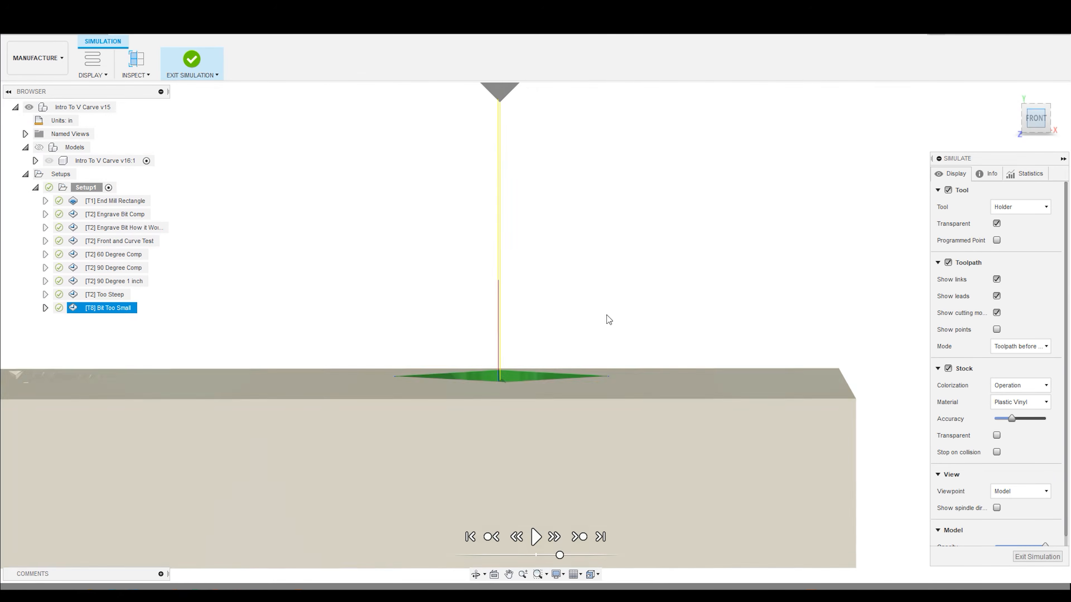
{"action": "left_click", "coordinate": [540, 543]}
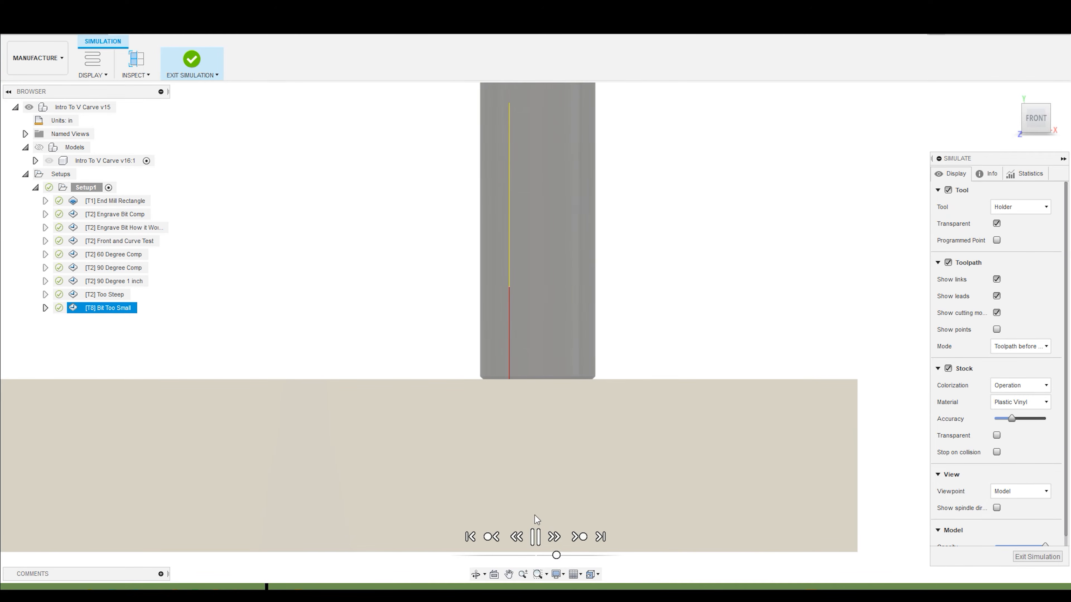
{"action": "left_click", "coordinate": [536, 539]}
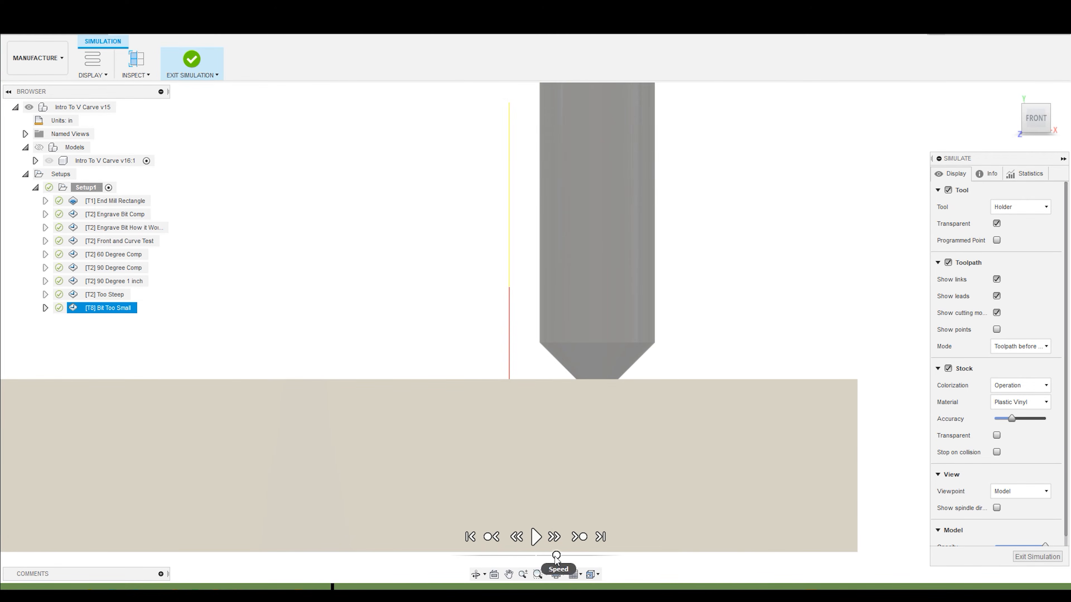
{"action": "left_click", "coordinate": [538, 542]}
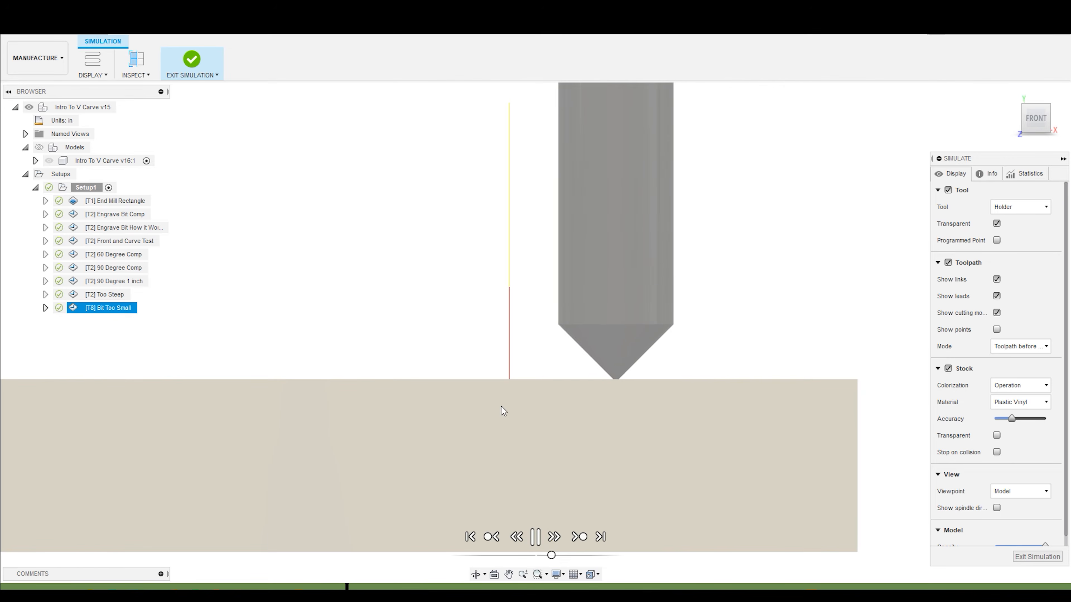
{"action": "middle_click_drag", "start_coordinate": [307, 296], "coordinate": [363, 361], "text": "shift"}
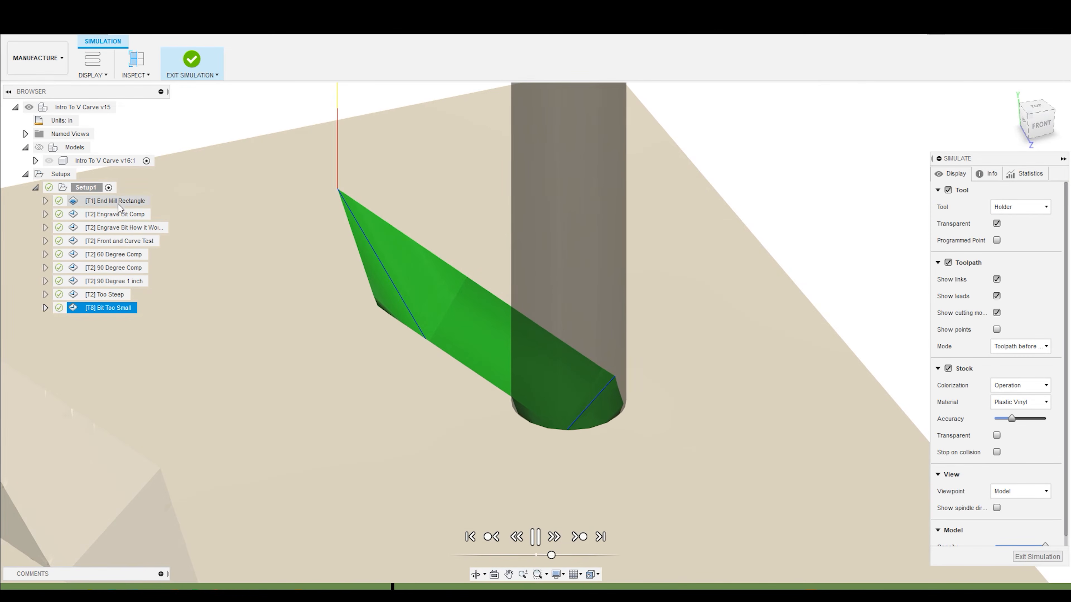
- Show the model during playback to compare the bit's width with the diamond outline, and hide the model again
{"action": "left_click", "coordinate": [39, 147]}
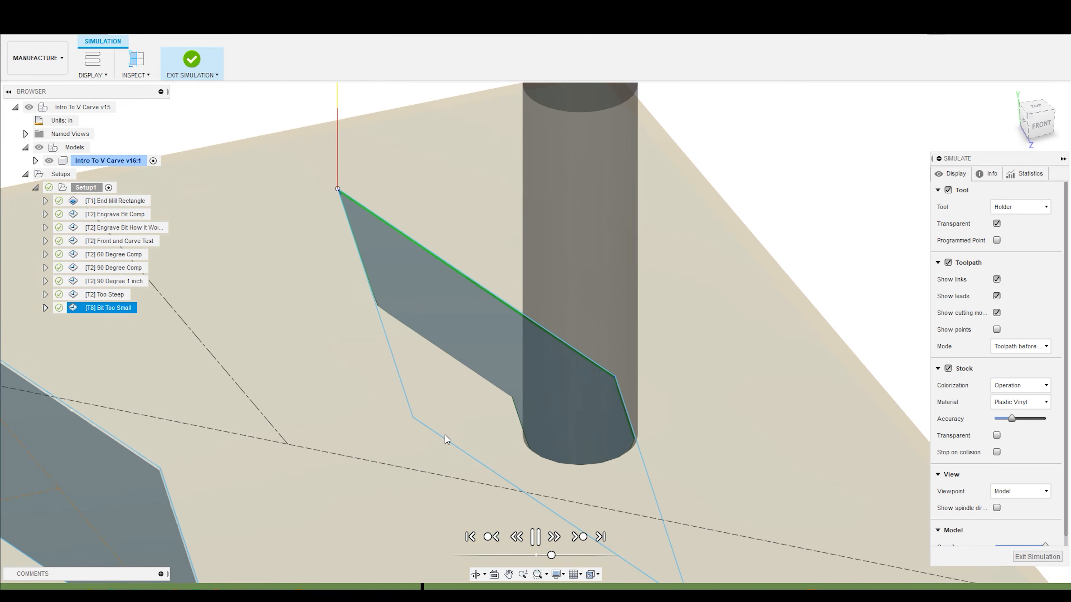
{"action": "scroll", "coordinate": [482, 445], "scroll_direction": "down", "scroll_amount": 3}
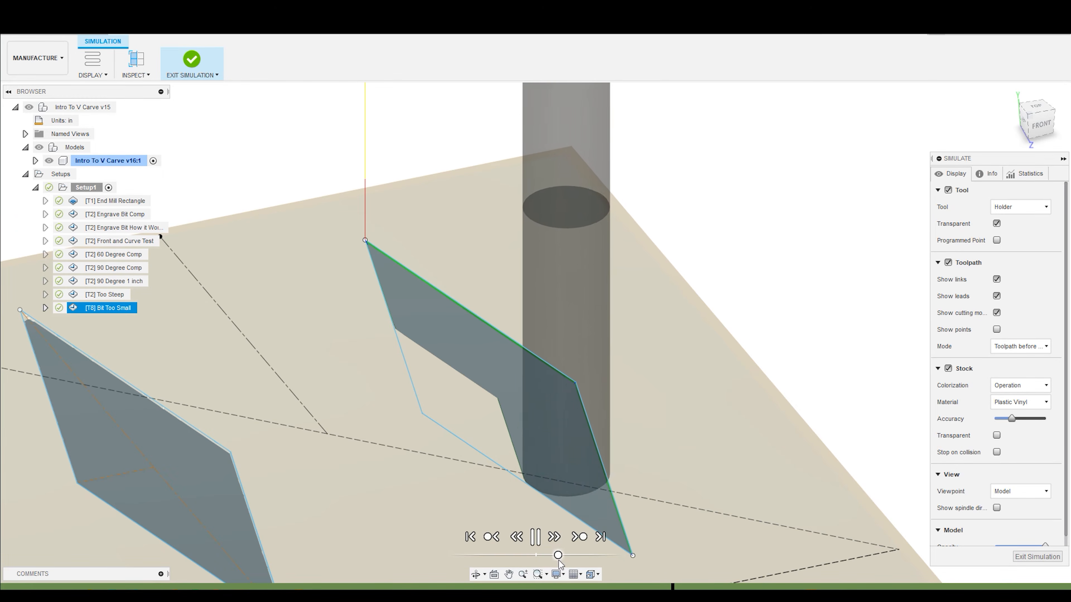
{"action": "middle_click_drag", "start_coordinate": [495, 492], "coordinate": [446, 451], "text": "shift"}
{"action": "scroll", "coordinate": [446, 450], "scroll_direction": "down", "scroll_amount": 2}
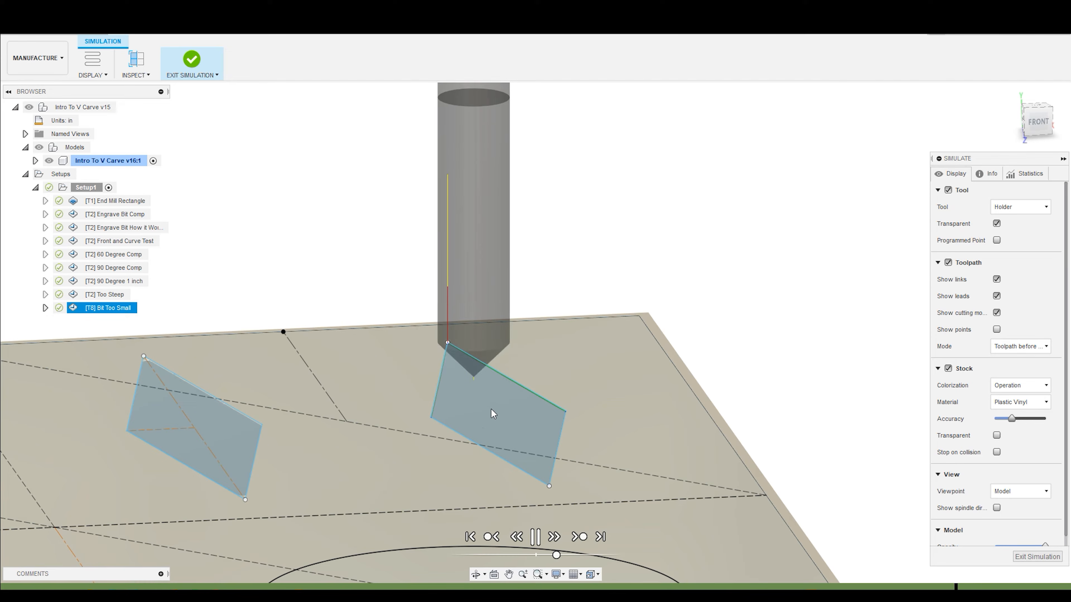
{"action": "left_click", "coordinate": [39, 147]}
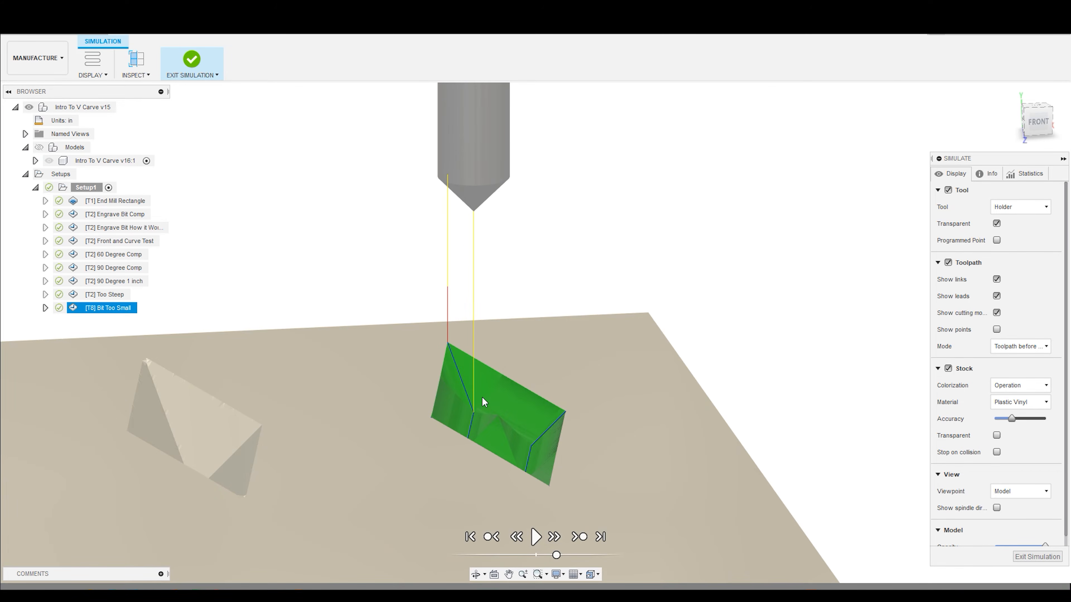
- Examine the uncut ridge in the finished Bit Too Small diamond and compare it with the bit and neighbouring diamonds
{"action": "scroll", "coordinate": [648, 354], "scroll_direction": "up", "scroll_amount": 2}
{"action": "scroll", "coordinate": [676, 430], "scroll_direction": "down", "scroll_amount": 5}
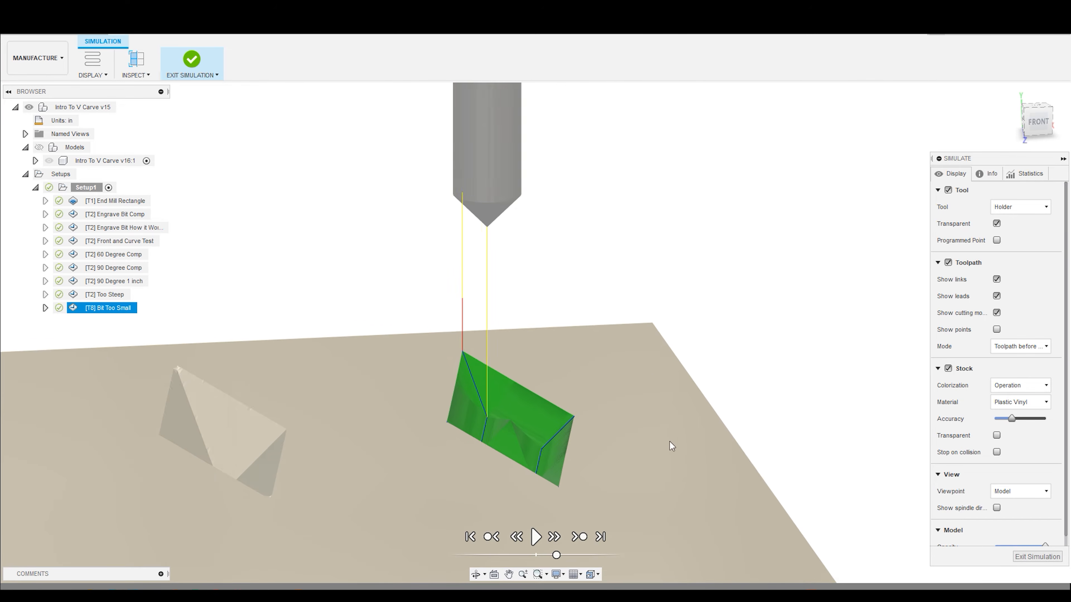
{"action": "scroll", "coordinate": [312, 449], "scroll_direction": "up", "scroll_amount": 4}
{"action": "scroll", "coordinate": [366, 466], "scroll_direction": "up", "scroll_amount": 2}
{"action": "middle_click_drag", "start_coordinate": [368, 456], "coordinate": [375, 469], "text": "shift"}
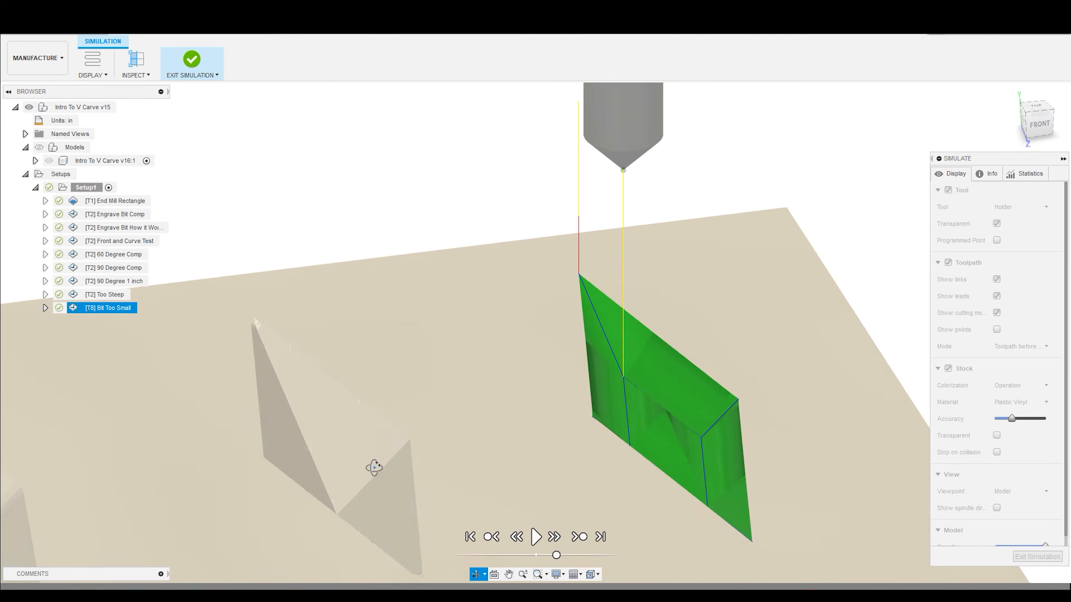
{"action": "scroll", "coordinate": [468, 379], "scroll_direction": "down", "scroll_amount": 4}
{"action": "scroll", "coordinate": [464, 459], "scroll_direction": "up", "scroll_amount": 2}
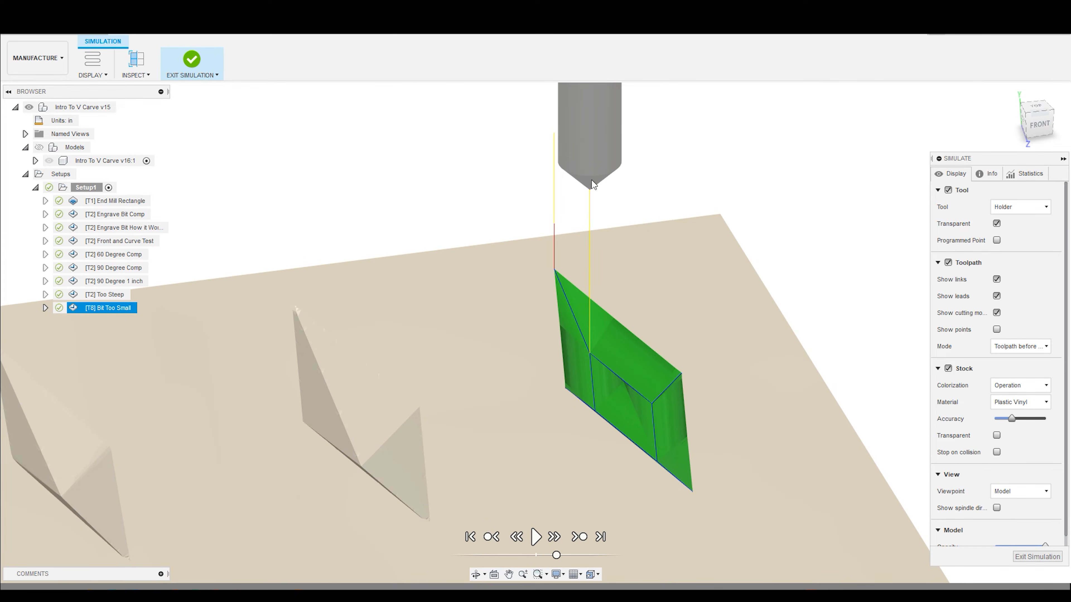
{"action": "middle_click_drag", "start_coordinate": [606, 167], "coordinate": [559, 169], "text": "shift"}
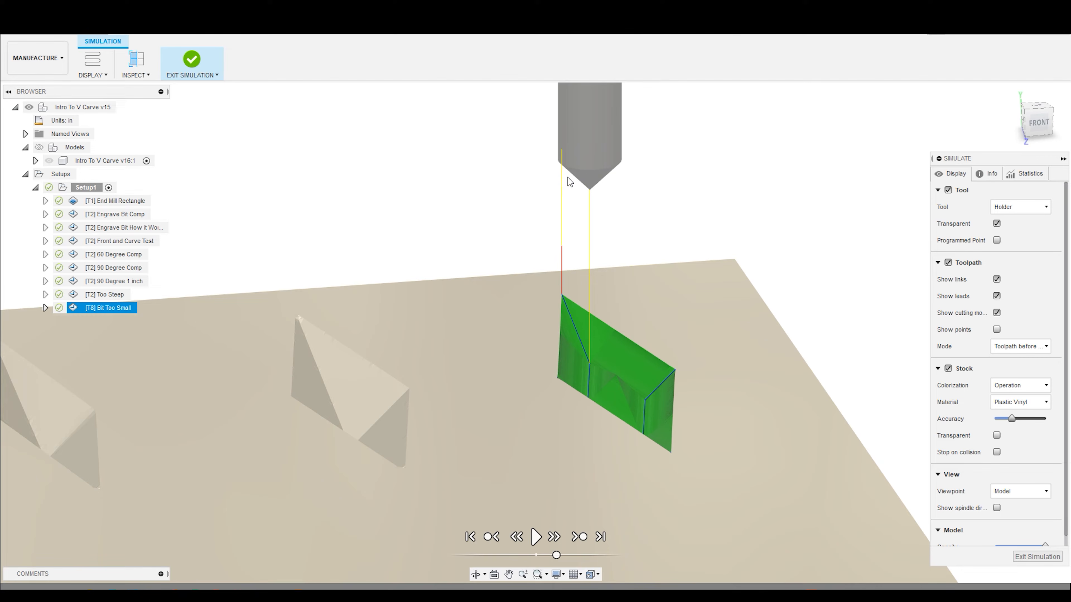
{"action": "scroll", "coordinate": [590, 387], "scroll_direction": "down", "scroll_amount": 3}
{"action": "scroll", "coordinate": [662, 411], "scroll_direction": "up", "scroll_amount": 2}
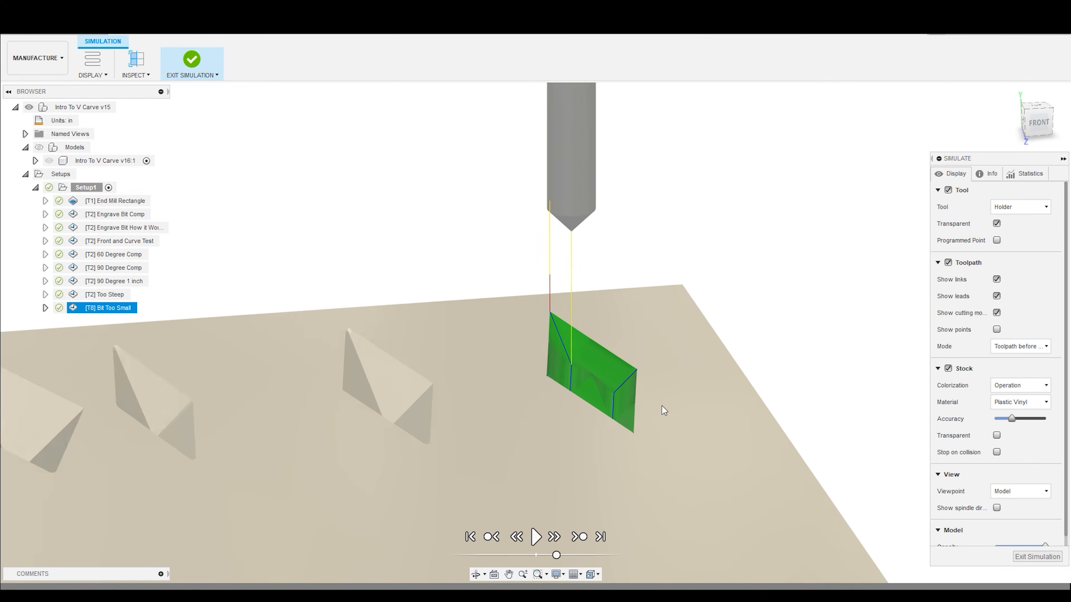
- Exit the simulation and change the Bit Too Small operation's tool to the Ø1" 45° (D .5" 90) engrave bit
{"action": "key", "text": "Escape"}
{"action": "right_click", "coordinate": [134, 308]}
{"action": "left_click", "coordinate": [144, 268]}
{"action": "right_click", "coordinate": [142, 311]}
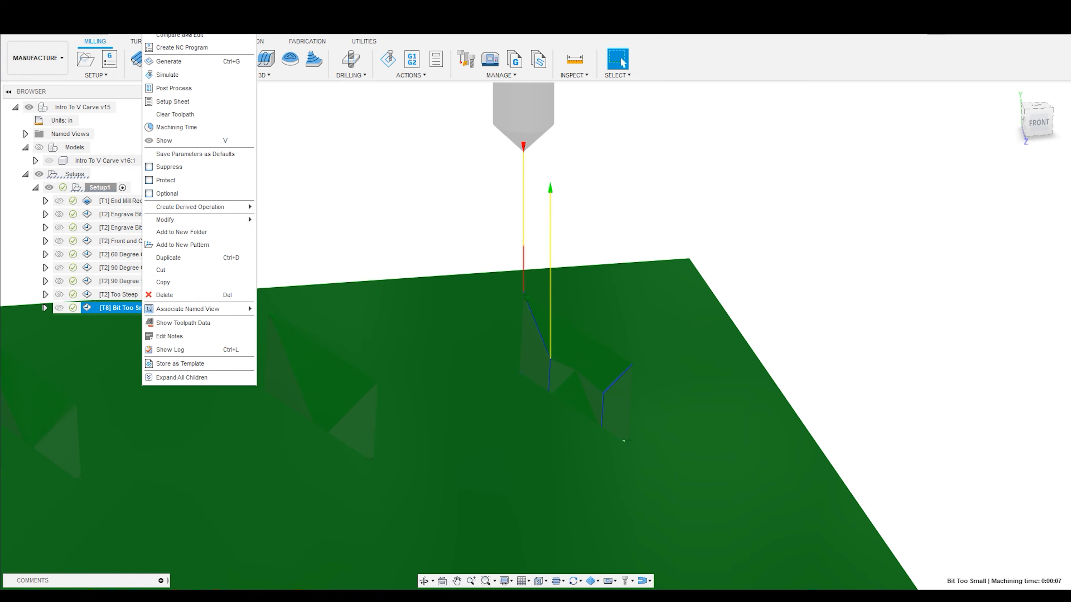
{"action": "left_click", "coordinate": [163, 22]}
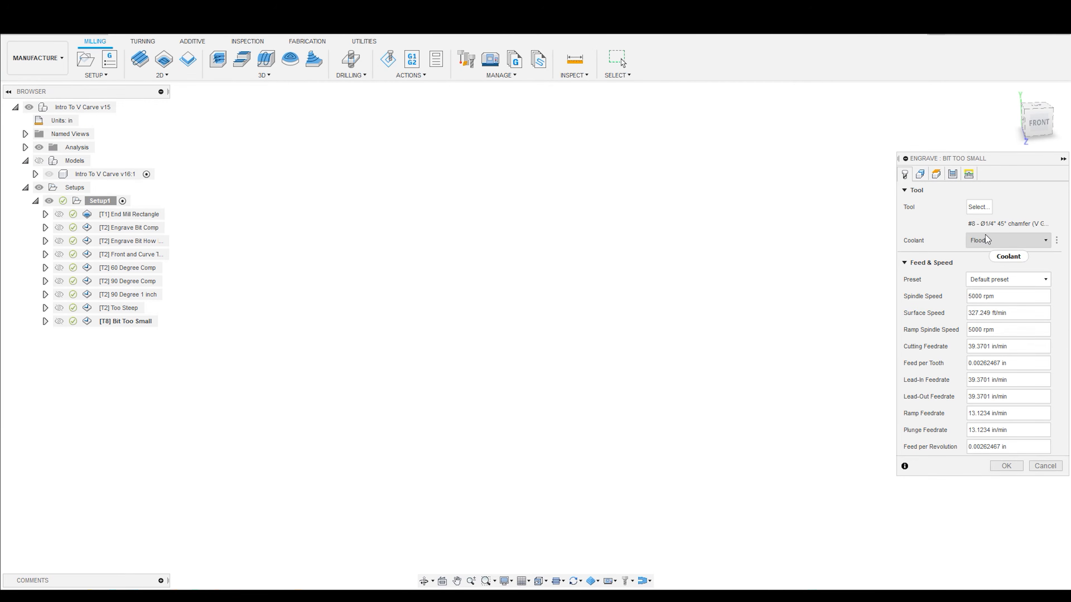
{"action": "left_click", "coordinate": [979, 207]}
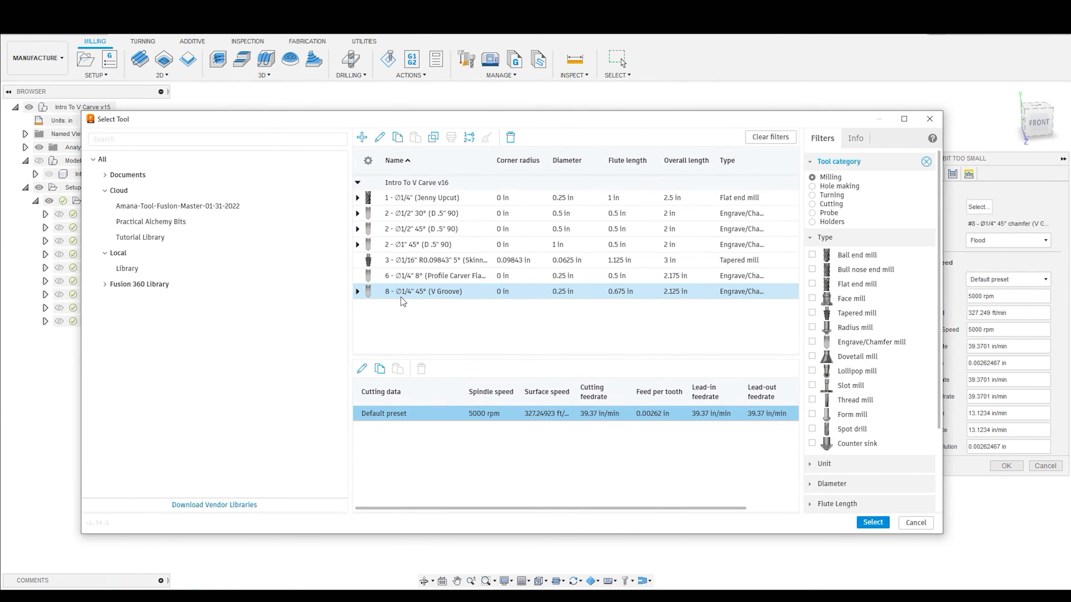
{"action": "left_click", "coordinate": [409, 244]}
{"action": "left_click", "coordinate": [873, 522]}
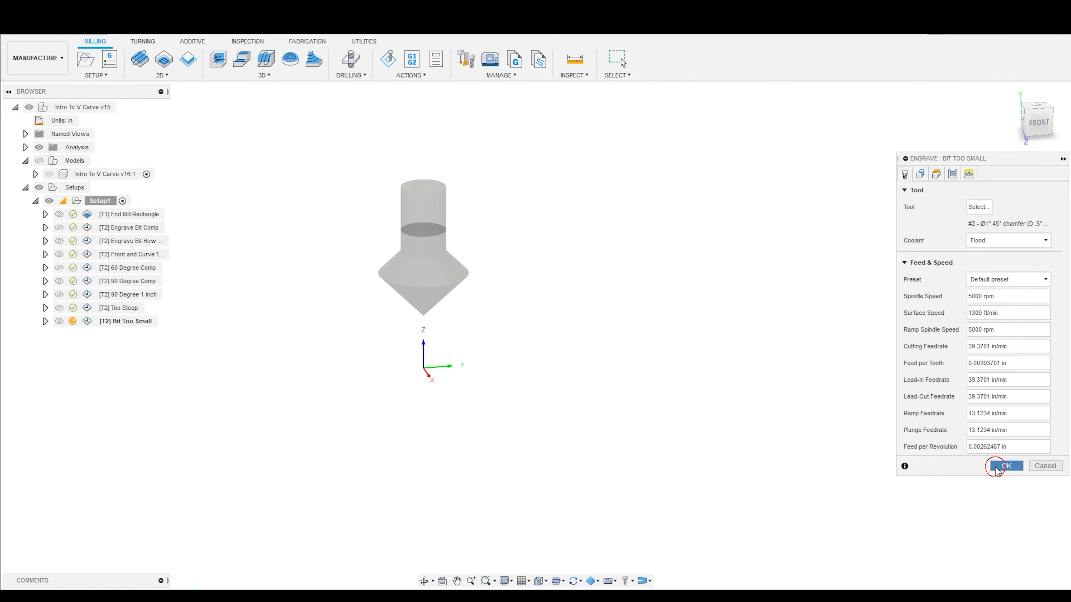
{"action": "left_click", "coordinate": [997, 468]}
- Simulate the Bit Too Small operation with its new 1" bit and look closely at the resulting diamond
{"action": "scroll", "coordinate": [830, 301], "scroll_direction": "up", "scroll_amount": 3}
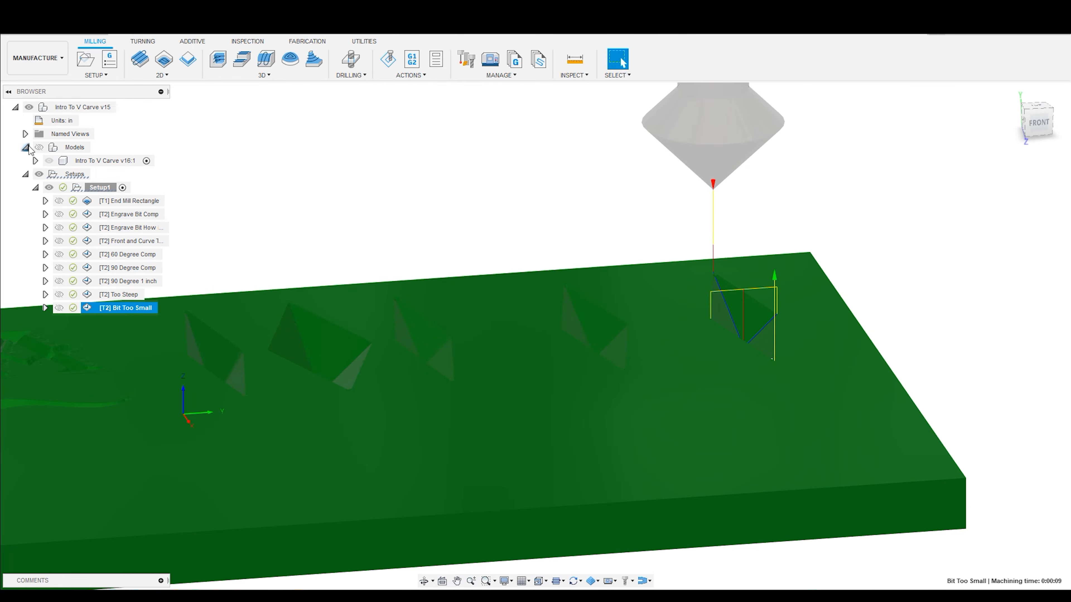
{"action": "left_click", "coordinate": [392, 63]}
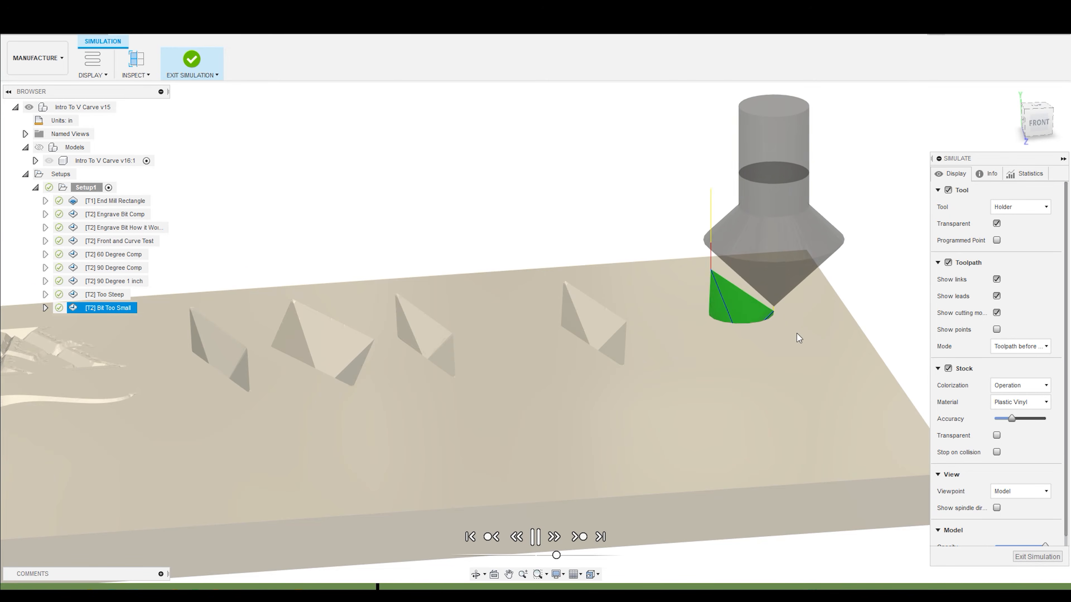
{"action": "scroll", "coordinate": [801, 335], "scroll_direction": "up", "scroll_amount": 3}
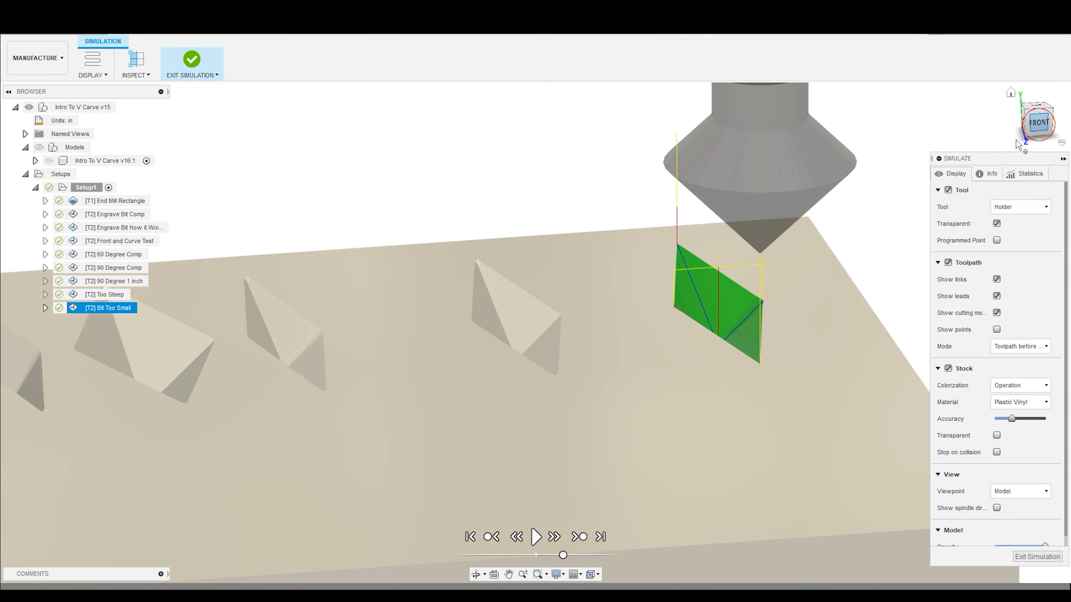
- Make the stock transparent, replay the cut from the front and at an angle, and show the model
{"action": "left_click", "coordinate": [1038, 122]}
{"action": "scroll", "coordinate": [1000, 479], "scroll_direction": "down", "scroll_amount": 1}
{"action": "left_click", "coordinate": [997, 426]}
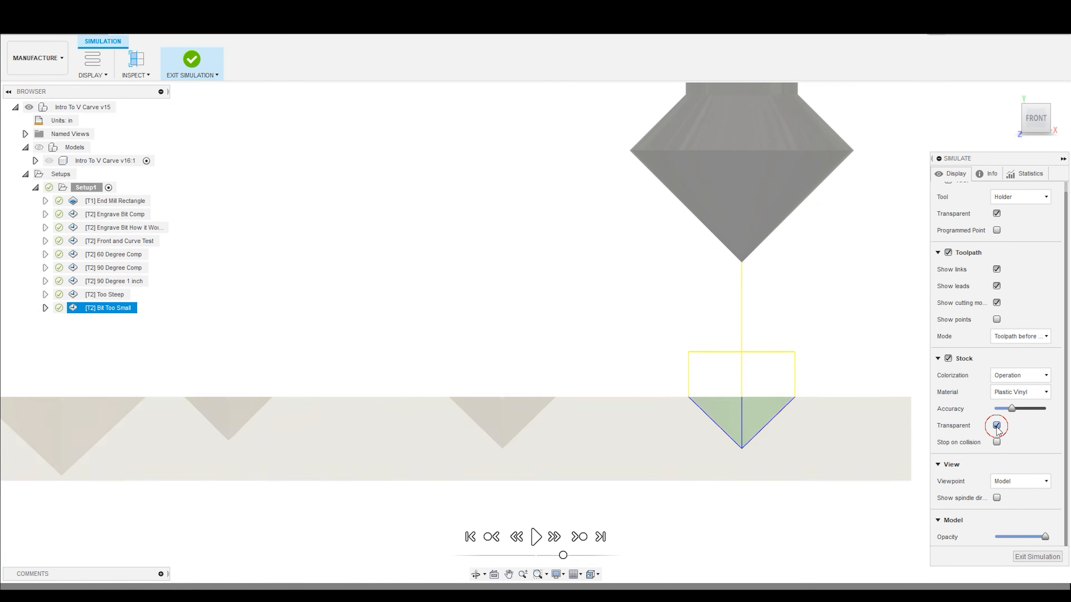
{"action": "left_click", "coordinate": [531, 542]}
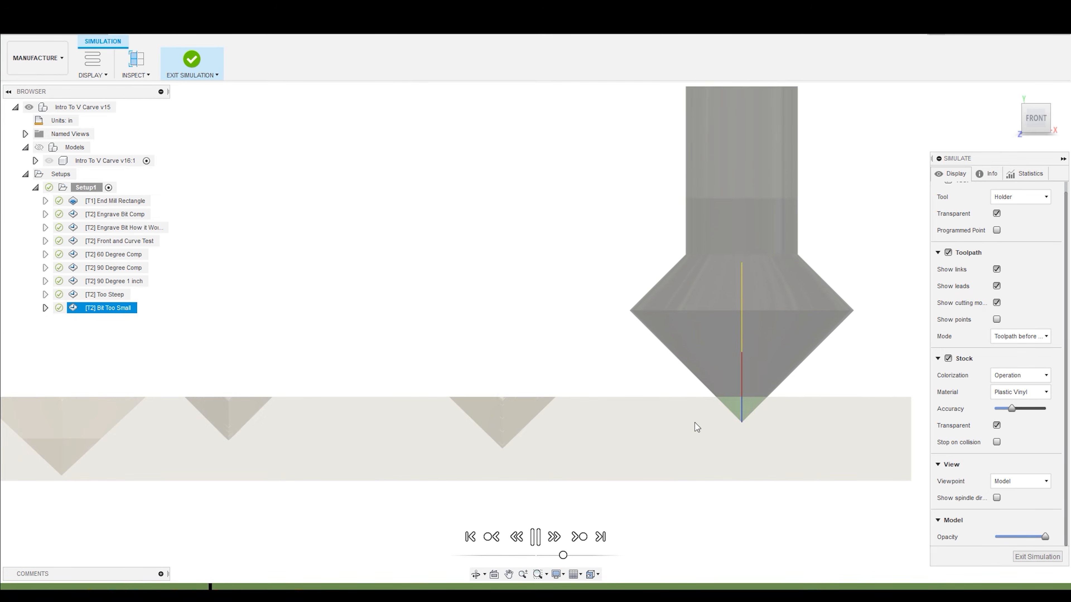
{"action": "middle_click_drag", "start_coordinate": [684, 416], "coordinate": [700, 442], "text": "shift"}
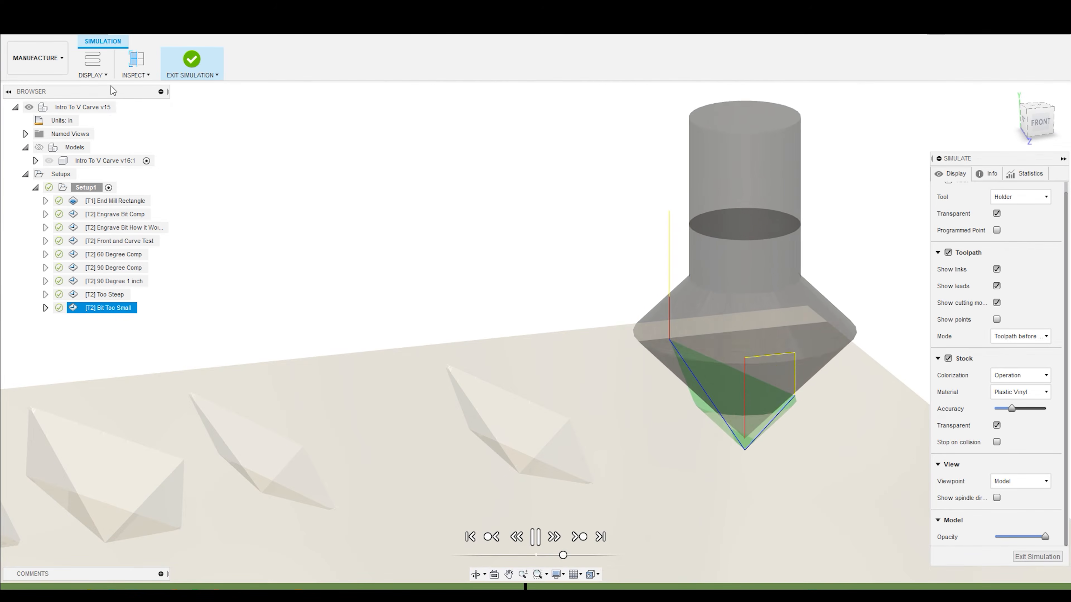
{"action": "left_click", "coordinate": [39, 148]}
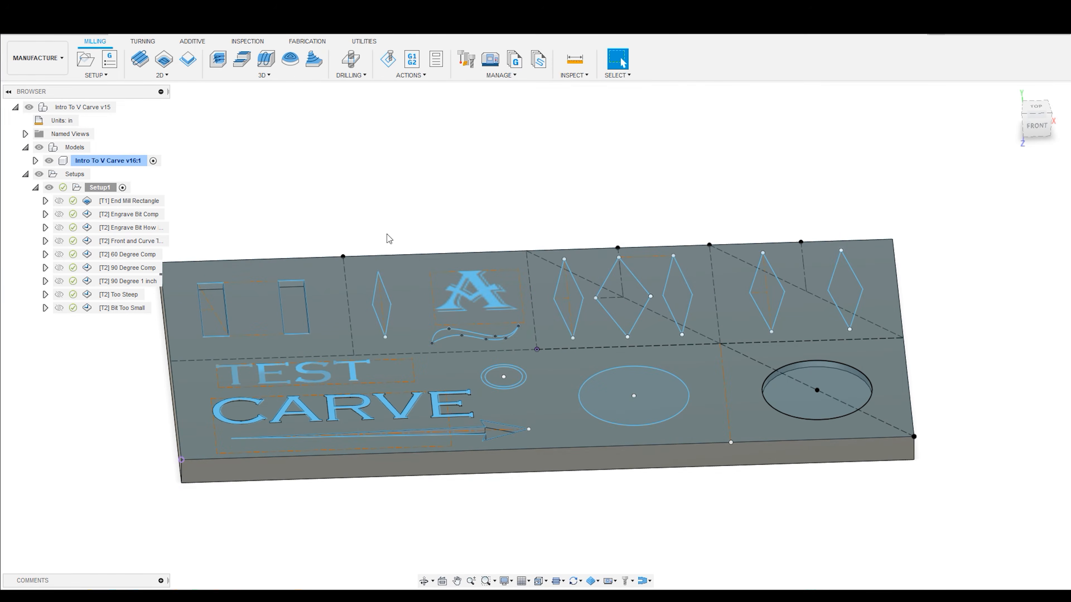
- Select the 60 Degree Comp operation and examine its bit above the diamond
{"action": "left_click", "coordinate": [147, 259]}
{"action": "scroll", "coordinate": [508, 222], "scroll_direction": "up", "scroll_amount": 5}
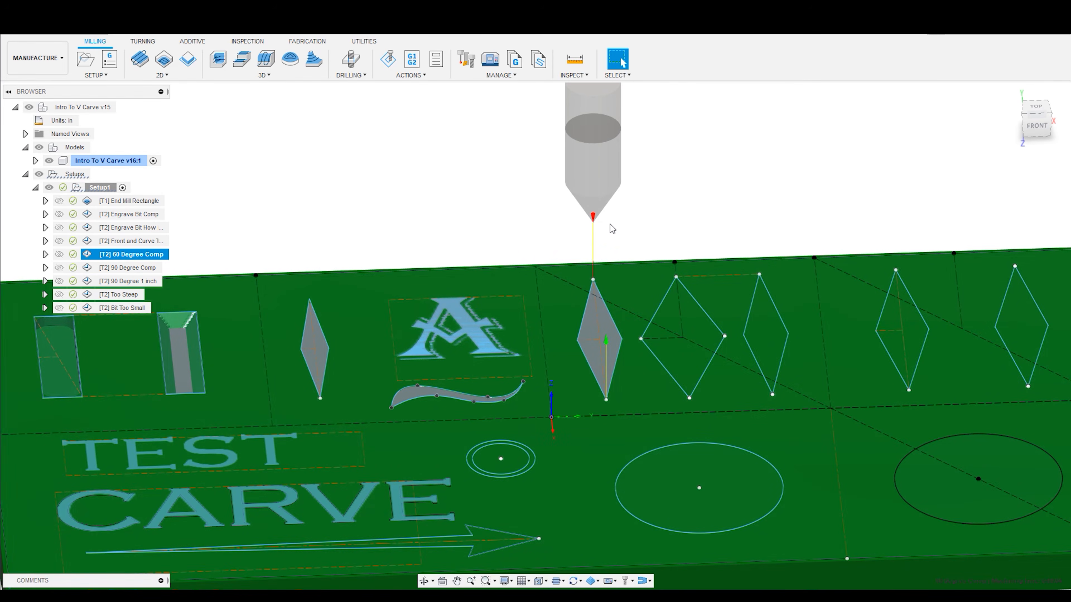
{"action": "middle_click_drag", "start_coordinate": [605, 230], "coordinate": [551, 241], "text": "shift"}
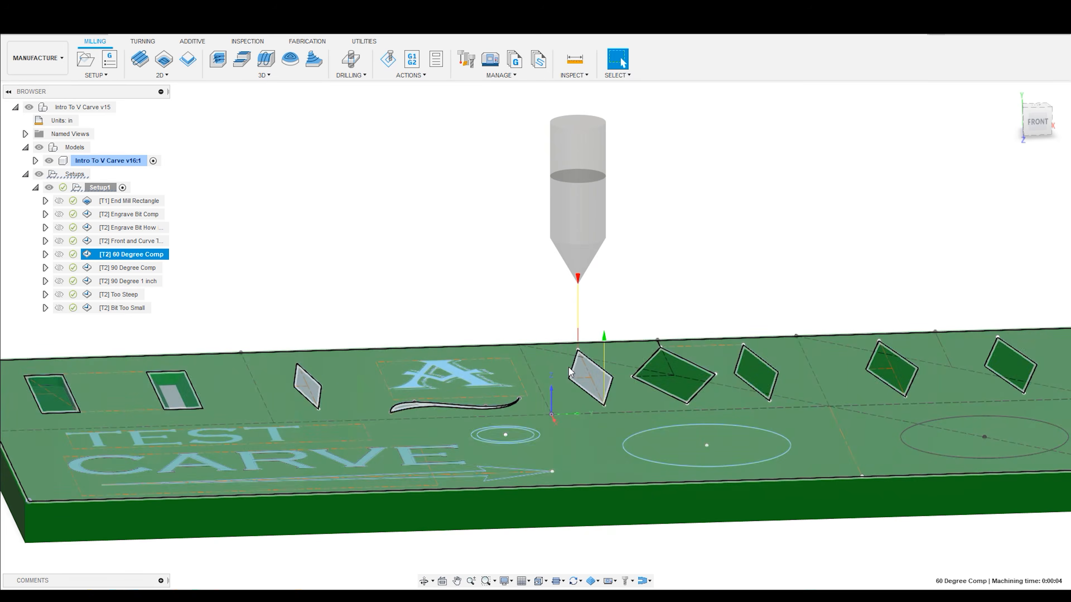
{"action": "middle_click_drag", "start_coordinate": [741, 268], "coordinate": [645, 285]}
{"action": "scroll", "coordinate": [643, 288], "scroll_direction": "up", "scroll_amount": 1}
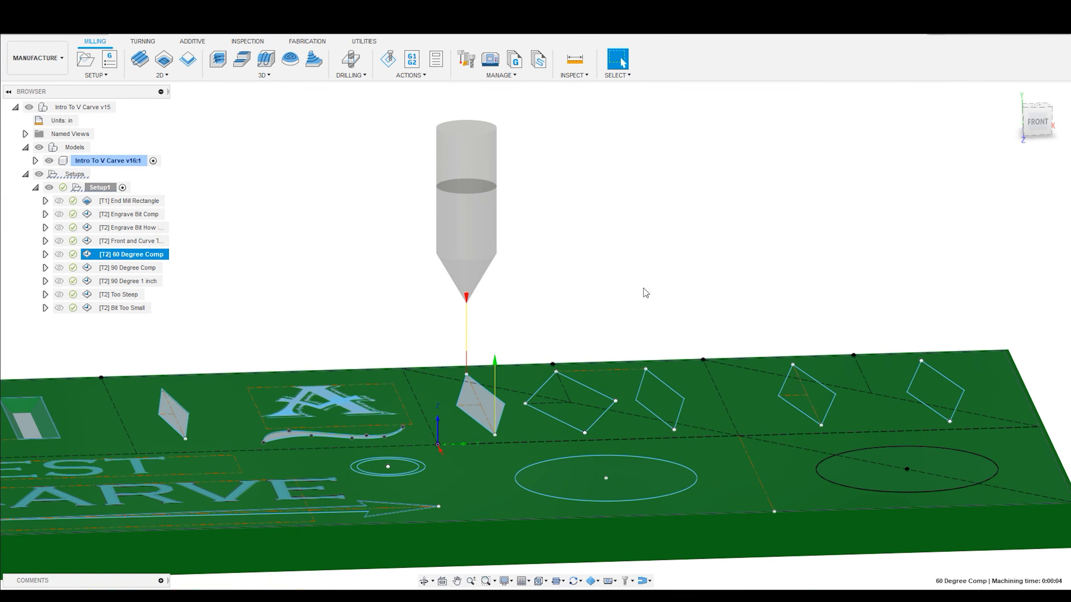
- Compare the bits of the 60 Degree Comp, 90 Degree Comp and 90 Degree 1 inch operations
{"action": "left_click", "coordinate": [143, 270]}
{"action": "left_click", "coordinate": [140, 255]}
{"action": "left_click", "coordinate": [140, 269]}
{"action": "left_click", "coordinate": [137, 267]}
{"action": "left_click", "coordinate": [139, 281]}
{"action": "left_click", "coordinate": [137, 268]}
{"action": "left_click", "coordinate": [139, 283]}
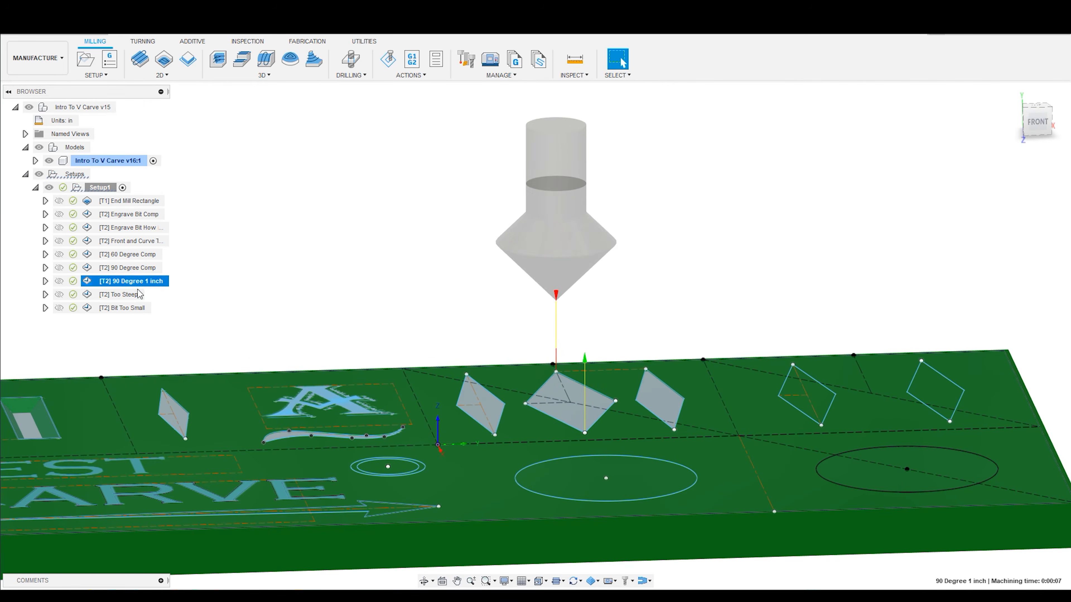
- Select Too Steep and Bit Too Small in turn, and examine the last diamond's bit from the front and at an angle
{"action": "left_click", "coordinate": [139, 295]}
{"action": "left_click", "coordinate": [133, 308]}
{"action": "scroll", "coordinate": [654, 303], "scroll_direction": "down", "scroll_amount": 4}
{"action": "scroll", "coordinate": [921, 407], "scroll_direction": "up", "scroll_amount": 7}
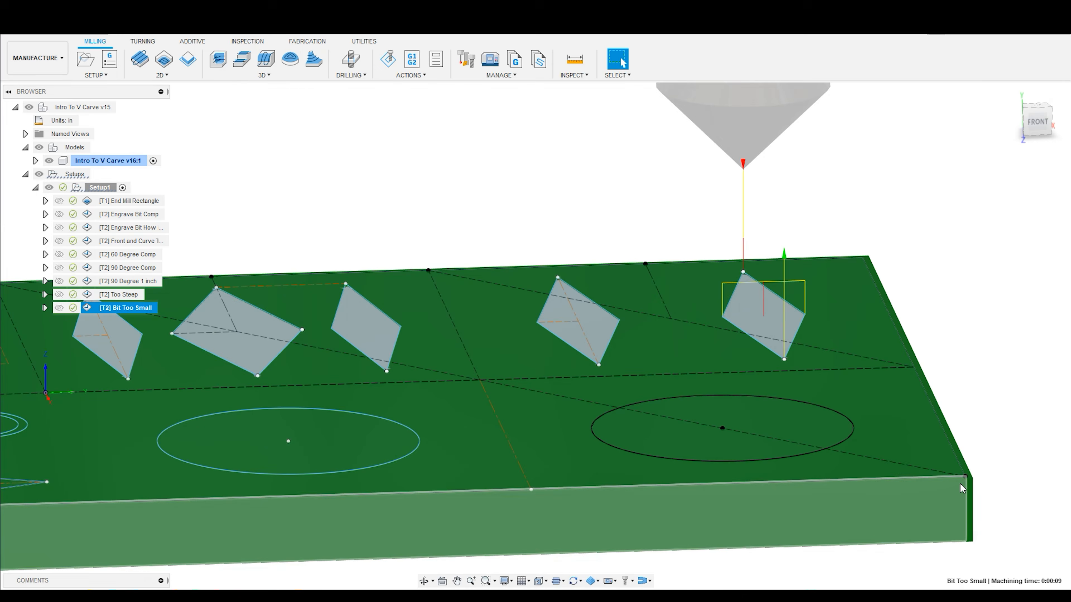
{"action": "middle_click_drag", "start_coordinate": [974, 518], "coordinate": [823, 304], "text": "shift"}
{"action": "left_click", "coordinate": [1037, 120]}
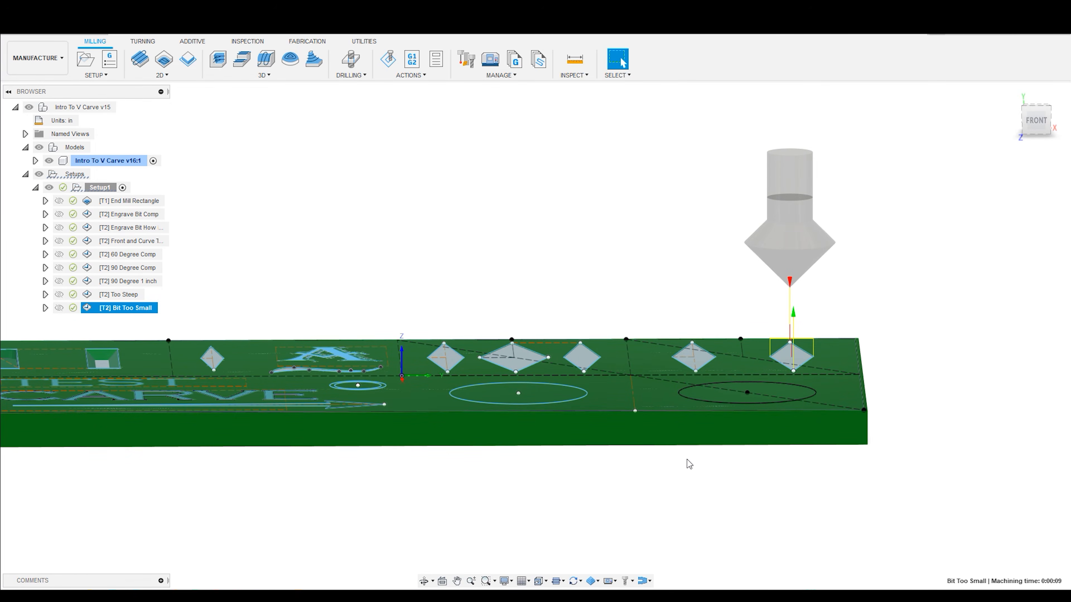
{"action": "left_click", "coordinate": [1040, 127]}
{"action": "middle_click_drag", "start_coordinate": [779, 374], "coordinate": [743, 233], "text": "shift"}
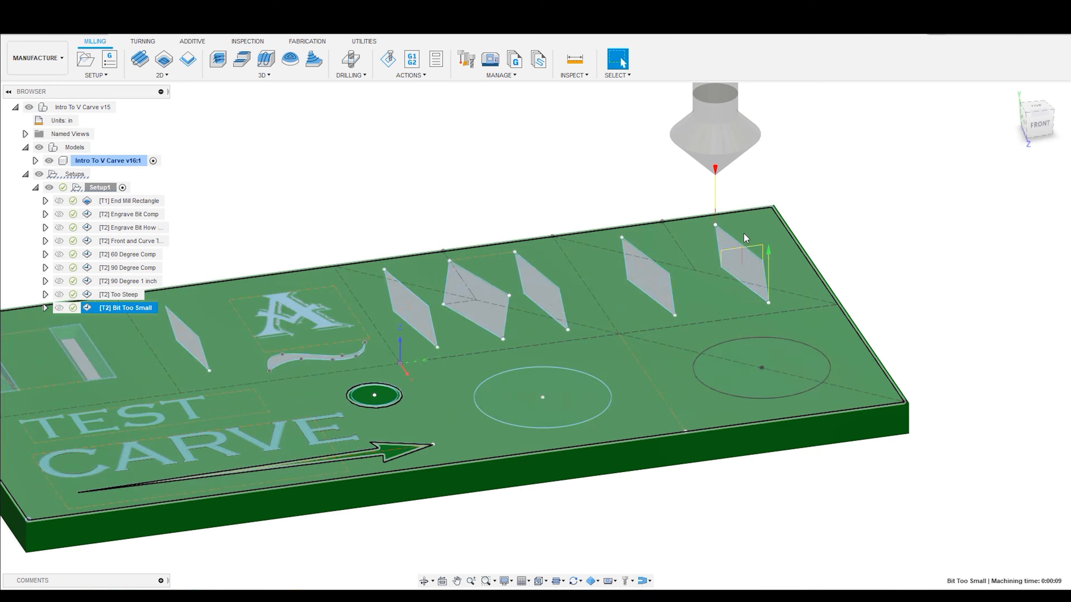
- Hide the V Carve Basics sketch in the model, leaving the Standard CAM Setup and Flat Bottom Setup sketches shown
{"action": "scroll", "coordinate": [849, 232], "scroll_direction": "down", "scroll_amount": 4}
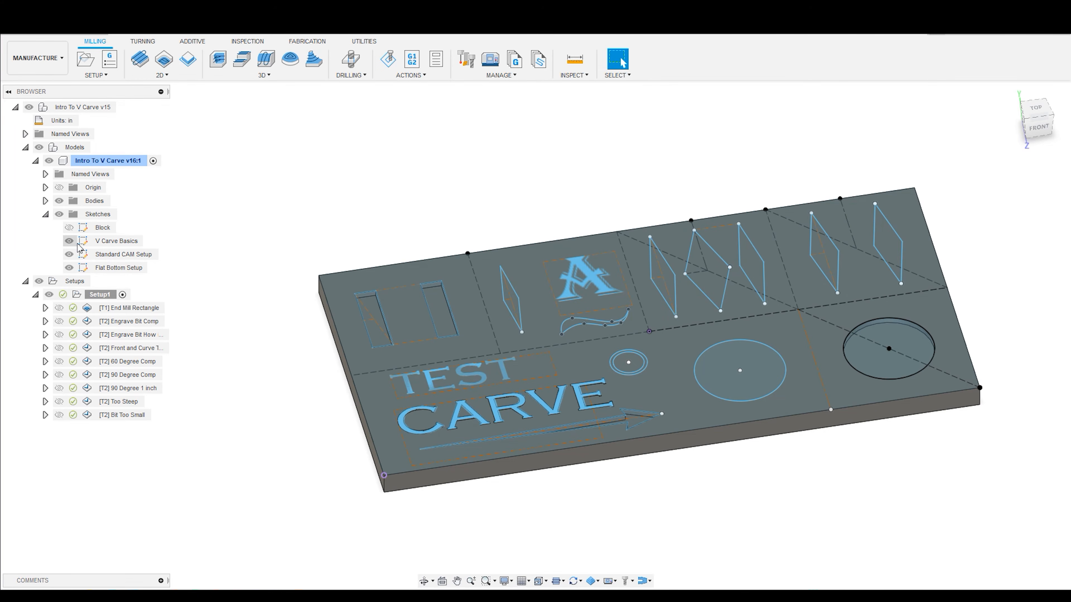
{"action": "left_click", "coordinate": [69, 241]}
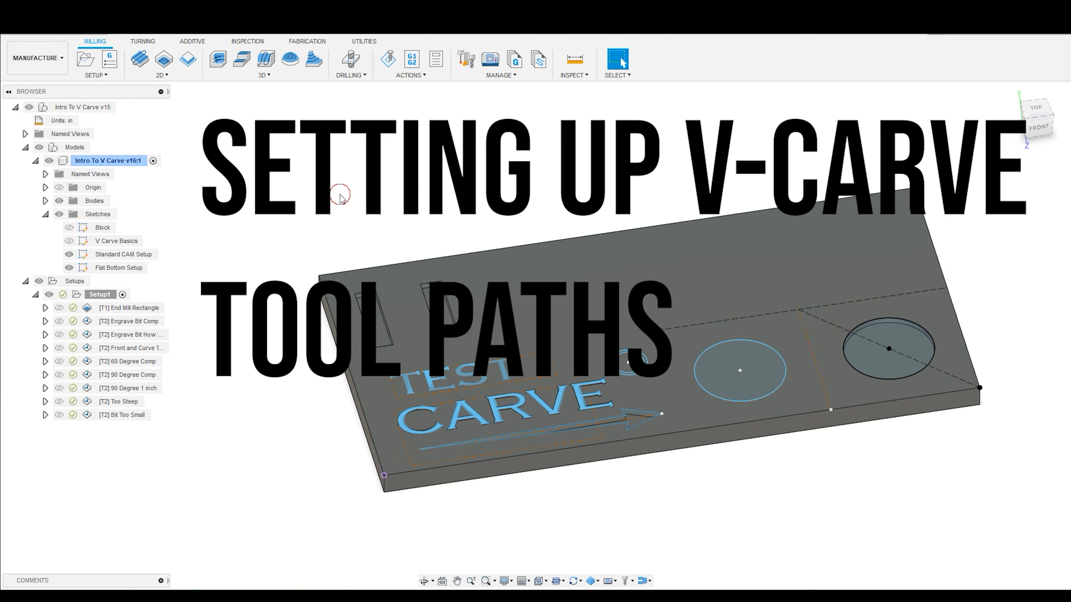
{"action": "scroll", "coordinate": [430, 205], "scroll_direction": "down", "scroll_amount": 3}
{"action": "scroll", "coordinate": [784, 464], "scroll_direction": "up", "scroll_amount": 3}
{"action": "scroll", "coordinate": [725, 407], "scroll_direction": "down", "scroll_amount": 4}
{"action": "scroll", "coordinate": [522, 134], "scroll_direction": "up", "scroll_amount": 3}
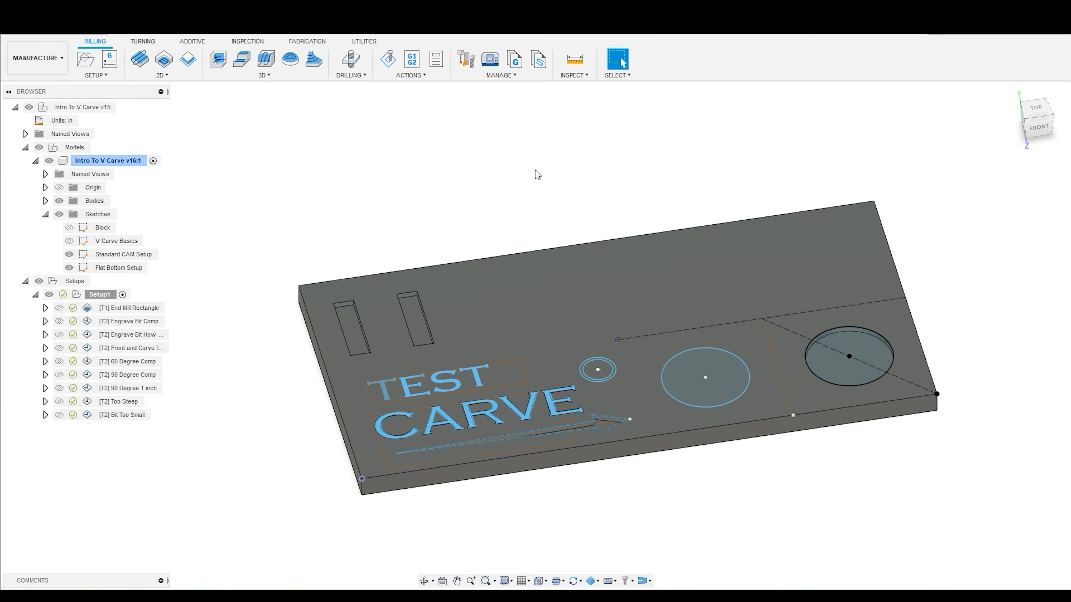
- Examine the block and its text, circle and arrow sketches from the front and at an angle
{"action": "scroll", "coordinate": [692, 503], "scroll_direction": "up", "scroll_amount": 3}
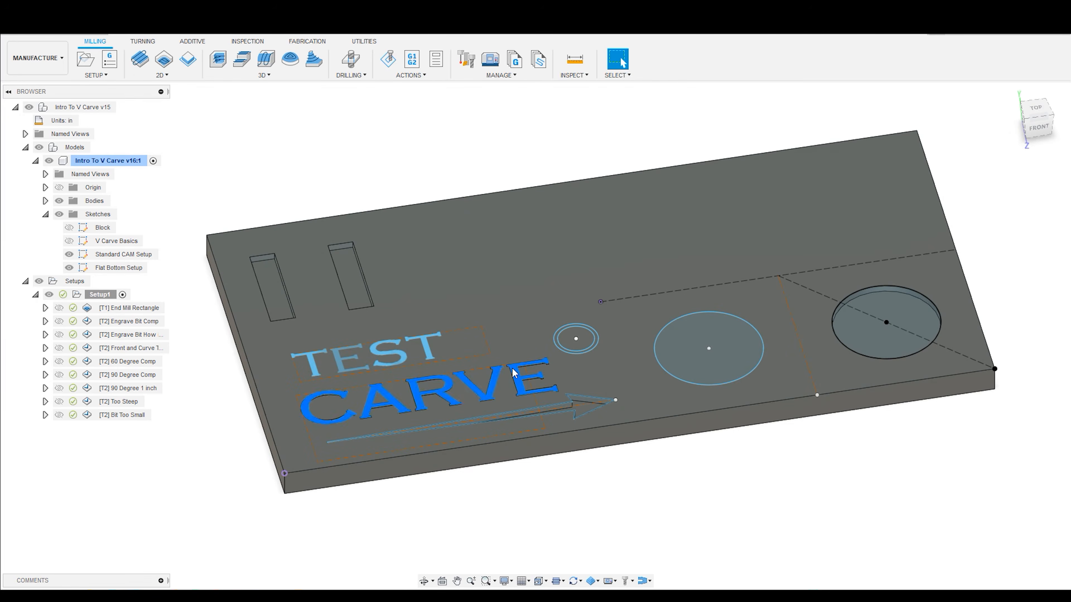
{"action": "middle_click_drag", "start_coordinate": [658, 441], "coordinate": [650, 385], "text": "shift"}
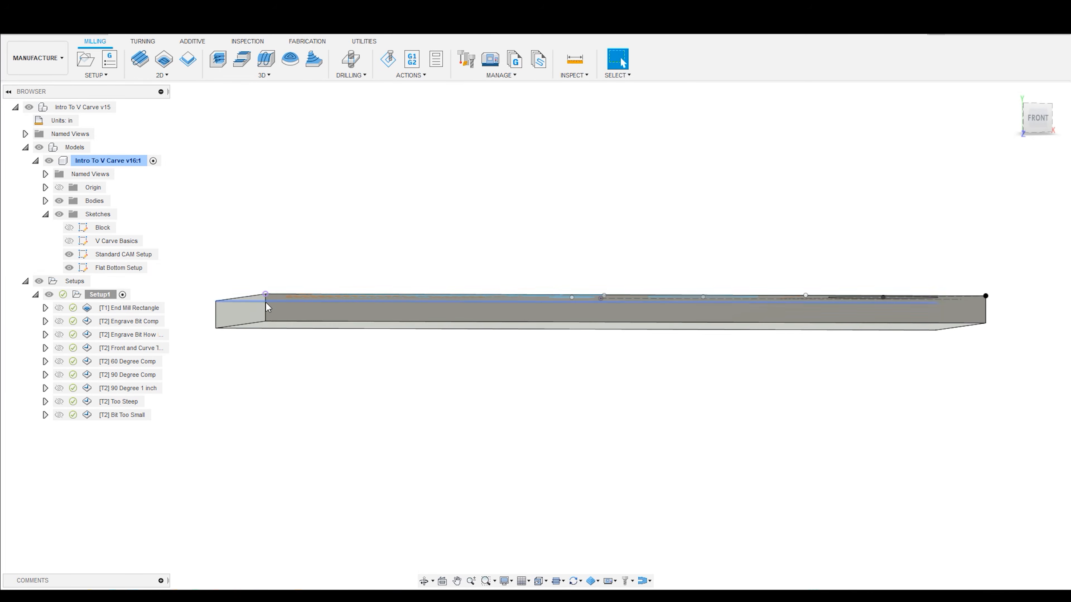
{"action": "left_click", "coordinate": [1036, 119]}
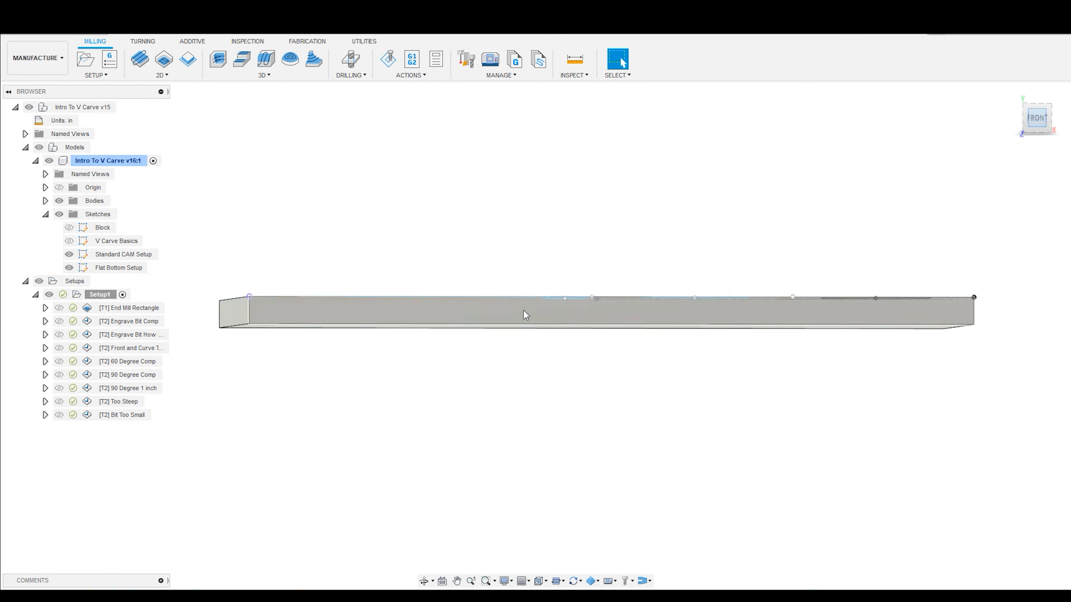
{"action": "middle_click_drag", "start_coordinate": [445, 252], "coordinate": [456, 283], "text": "shift"}
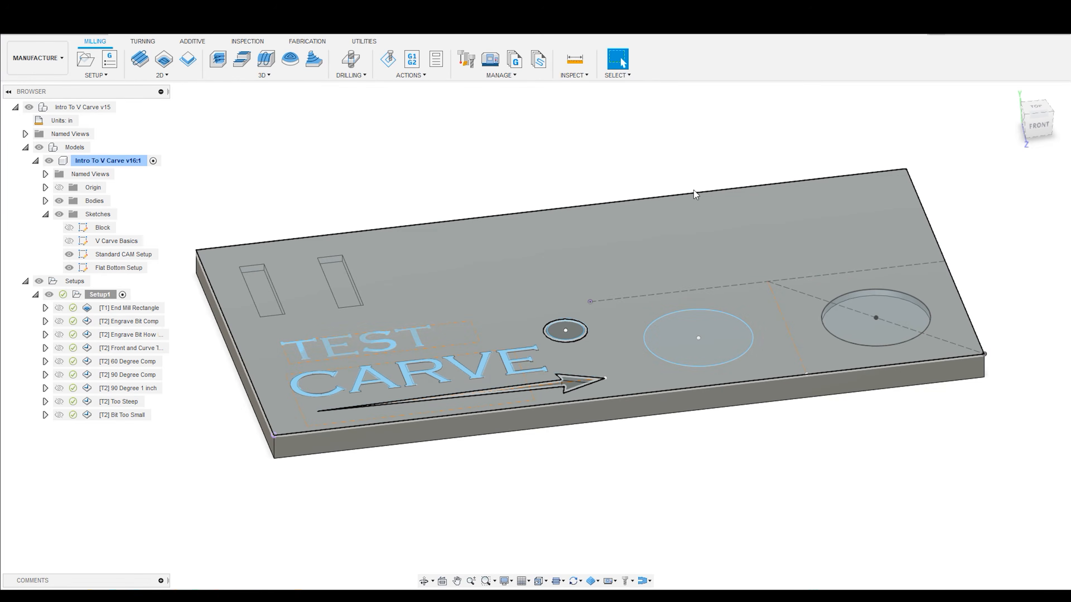
{"action": "left_click", "coordinate": [585, 151]}
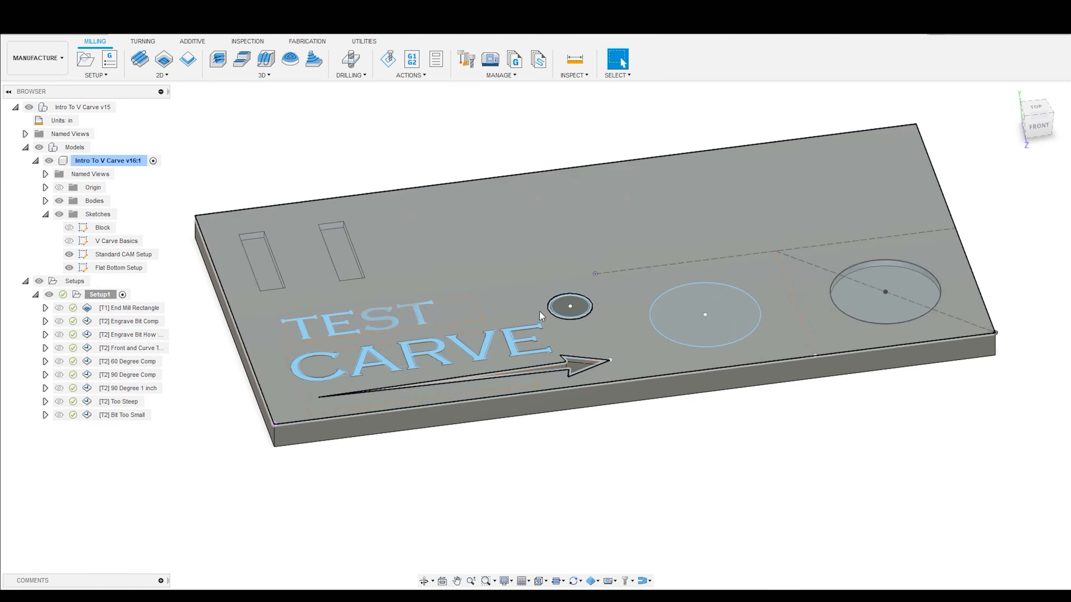
{"action": "left_click", "coordinate": [548, 304]}
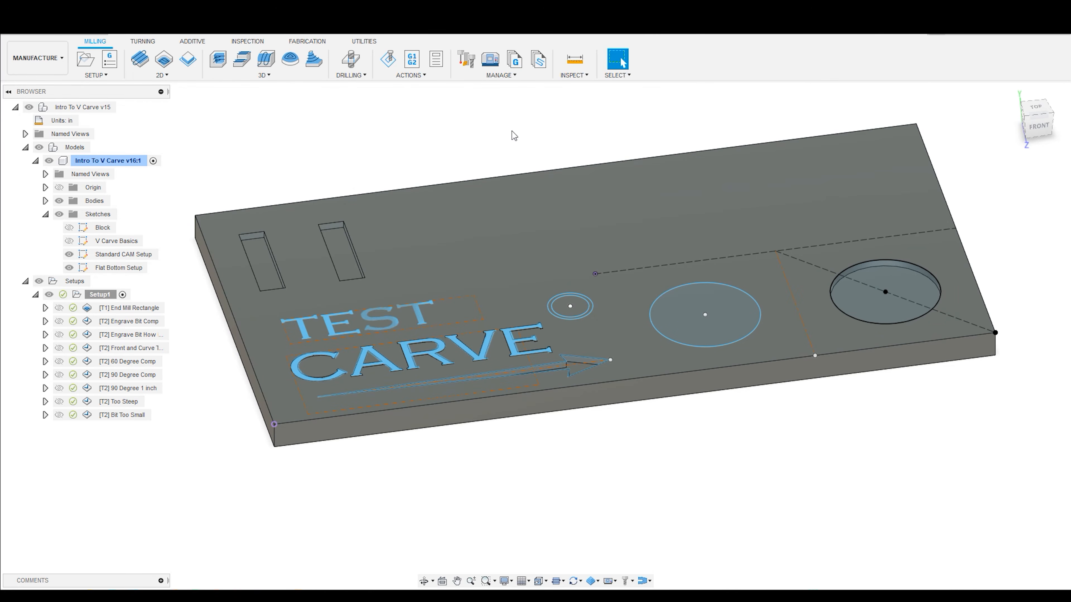
- Create a 2D Engrave operation using tool 8 - Ø1/4" 45° (V Groove) with coolant disabled
{"action": "left_click", "coordinate": [171, 76]}
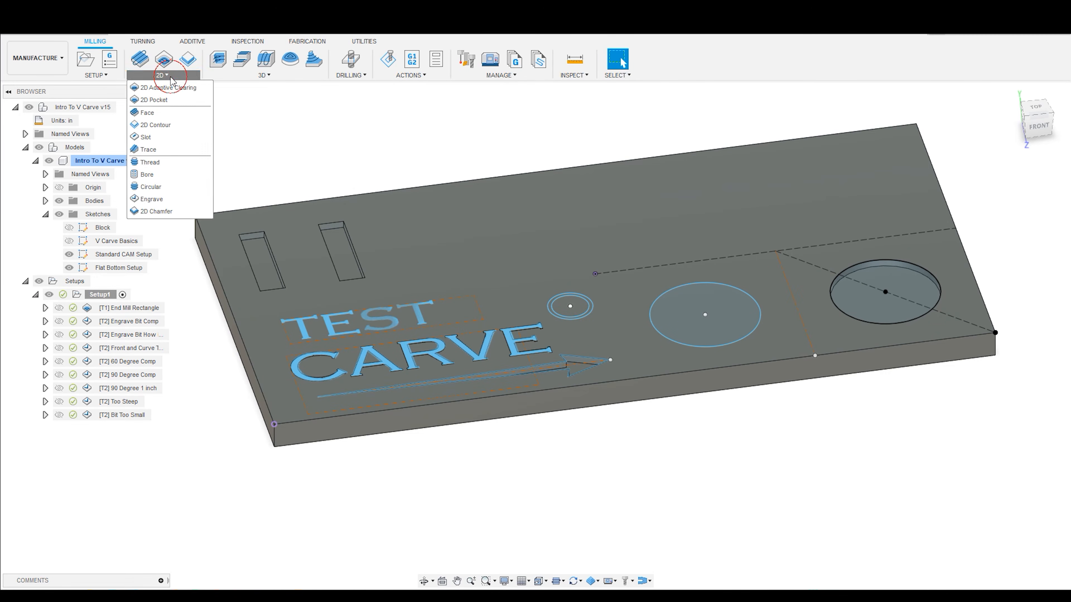
{"action": "left_click", "coordinate": [159, 200]}
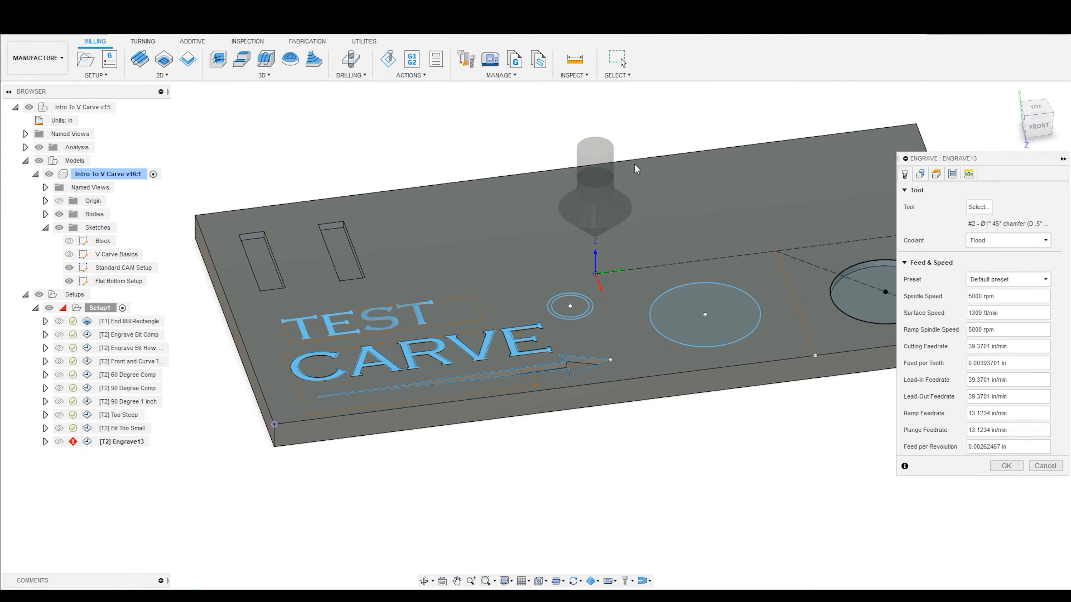
{"action": "left_click", "coordinate": [978, 207]}
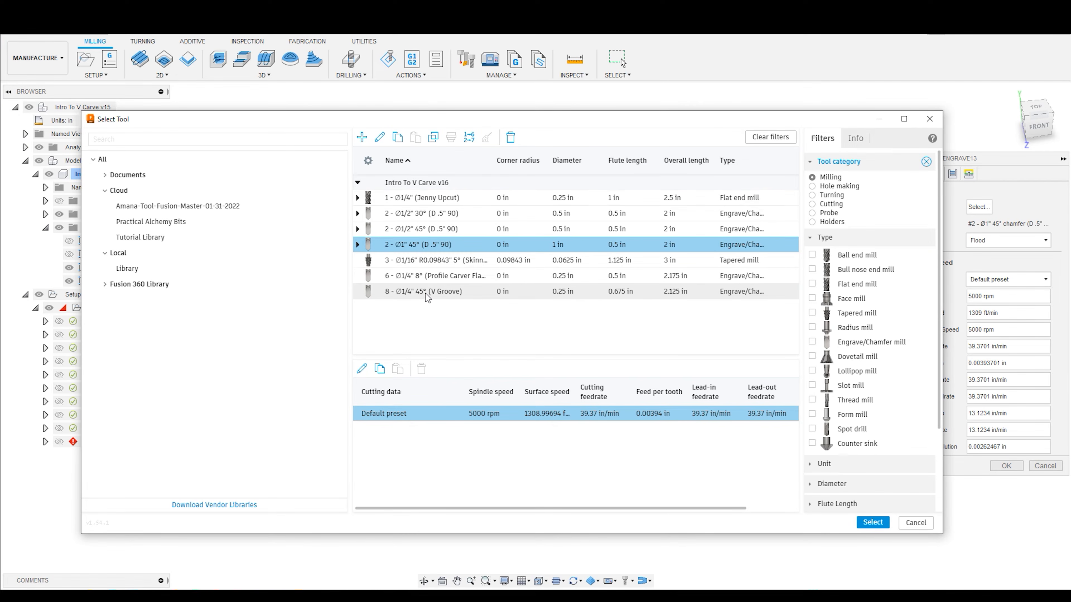
{"action": "left_click", "coordinate": [419, 293]}
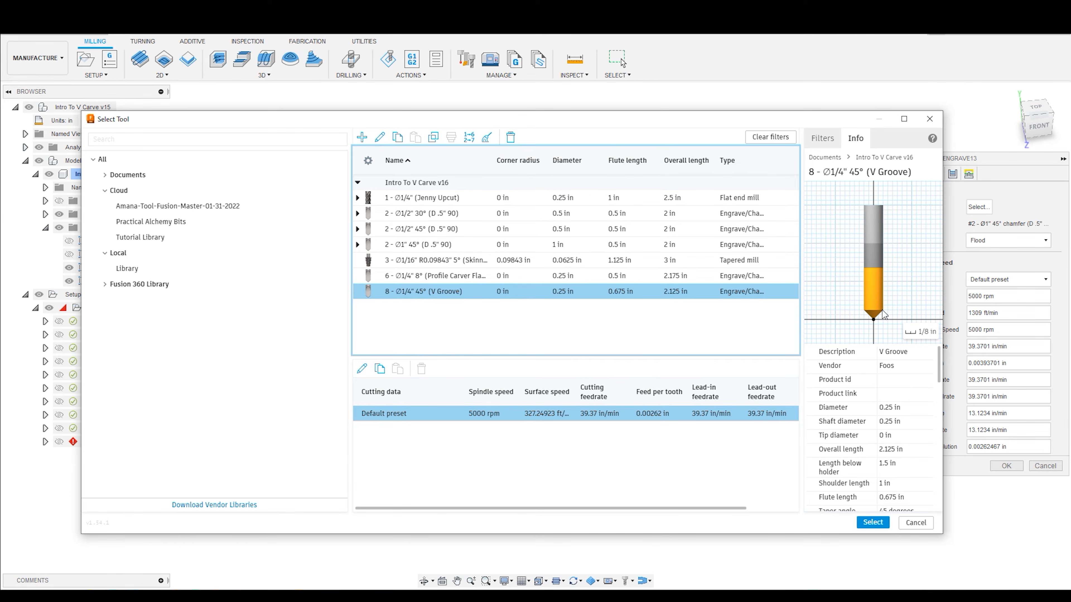
{"action": "left_click", "coordinate": [876, 528]}
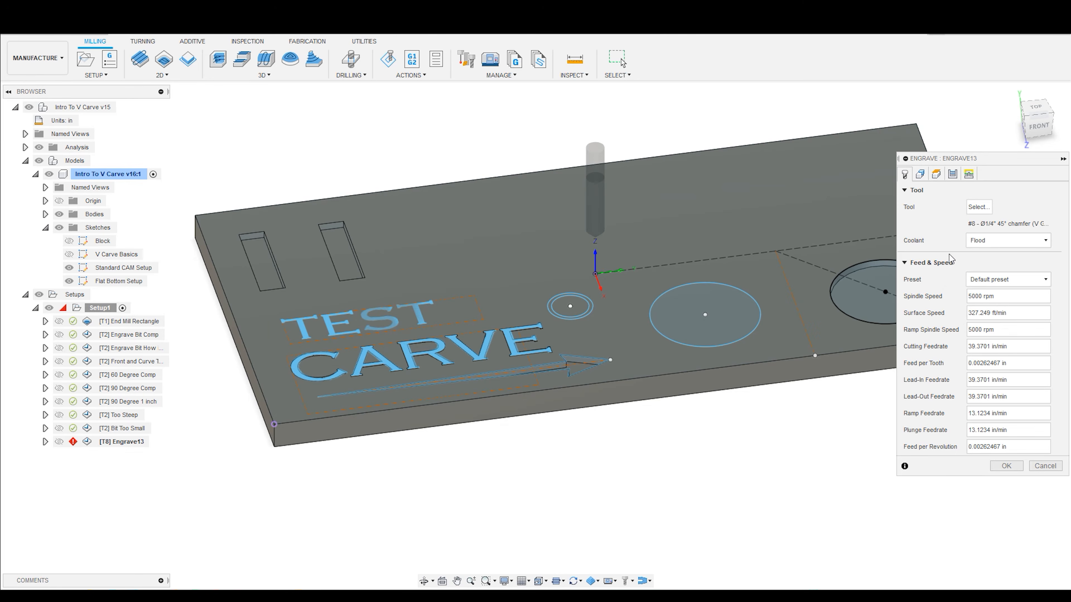
{"action": "left_click", "coordinate": [1008, 240]}
{"action": "left_click", "coordinate": [975, 246]}
- Select the outer and inner small concentric circles as the two contour chains to engrave
{"action": "left_click", "coordinate": [920, 174]}
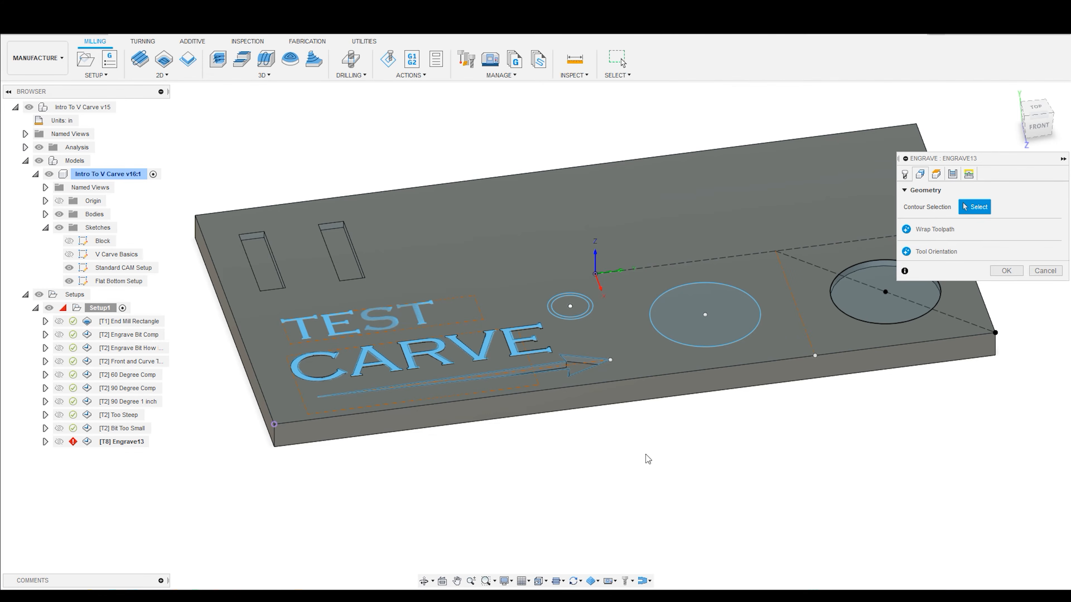
{"action": "scroll", "coordinate": [567, 305], "scroll_direction": "up", "scroll_amount": 5}
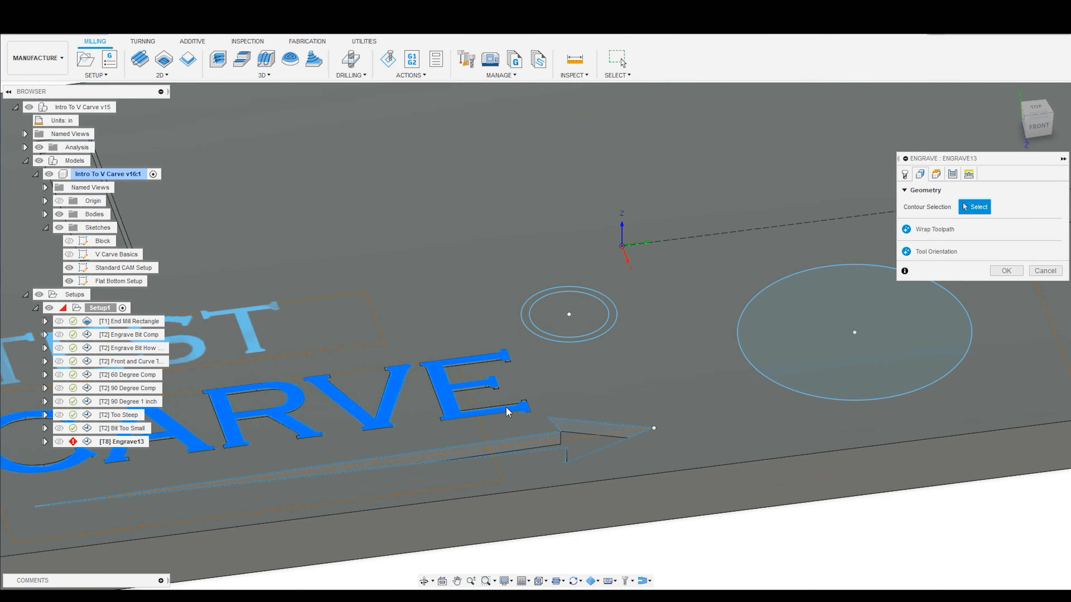
{"action": "left_click", "coordinate": [612, 301]}
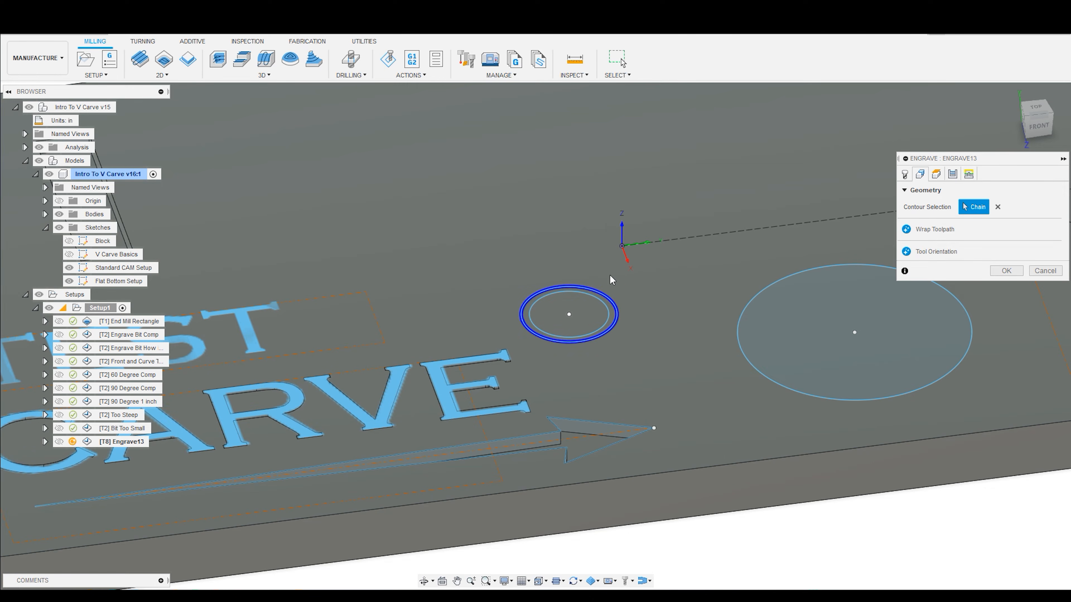
{"action": "left_click", "coordinate": [604, 305]}
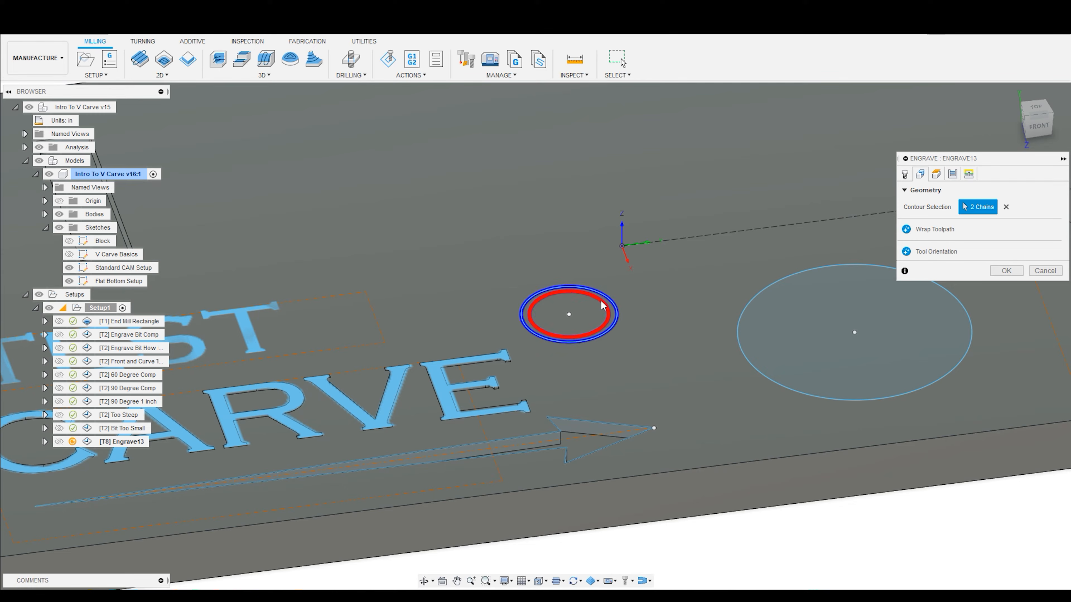
{"action": "left_click", "coordinate": [610, 311]}
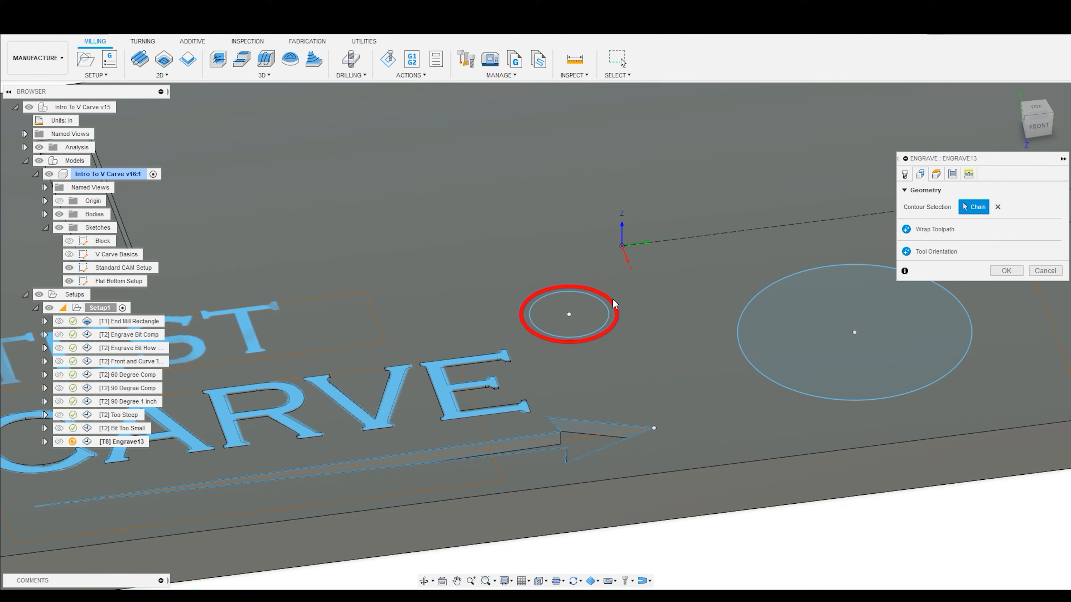
{"action": "left_click", "coordinate": [607, 307]}
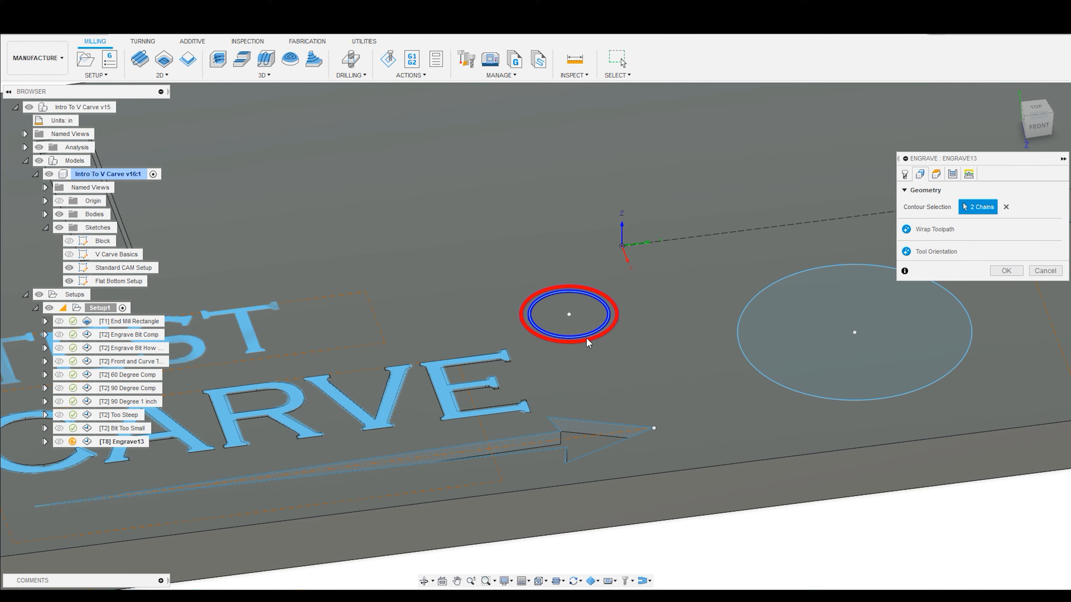
{"action": "scroll", "coordinate": [632, 265], "scroll_direction": "down", "scroll_amount": 4}
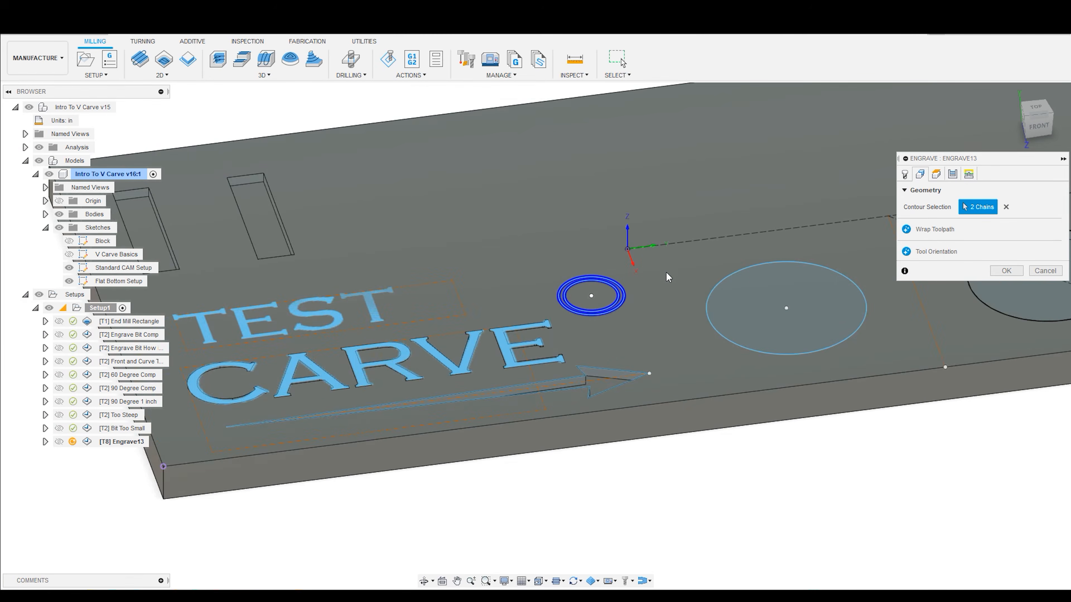
- Review the operation's heights, passes, linking, tool and geometry settings, trying Multiple Depths and leaving it disabled
{"action": "scroll", "coordinate": [877, 219], "scroll_direction": "down", "scroll_amount": 2}
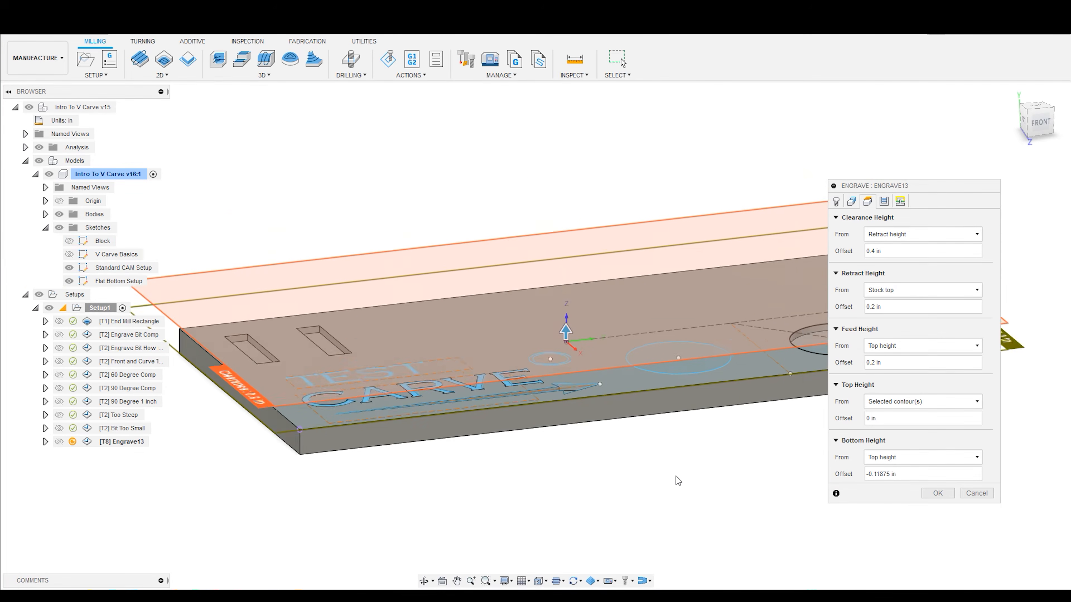
{"action": "middle_click_drag", "start_coordinate": [715, 473], "coordinate": [512, 487]}
{"action": "scroll", "coordinate": [511, 487], "scroll_direction": "down", "scroll_amount": 4}
{"action": "middle_click_drag", "start_coordinate": [637, 435], "coordinate": [611, 438], "text": "shift"}
{"action": "left_click", "coordinate": [884, 202]}
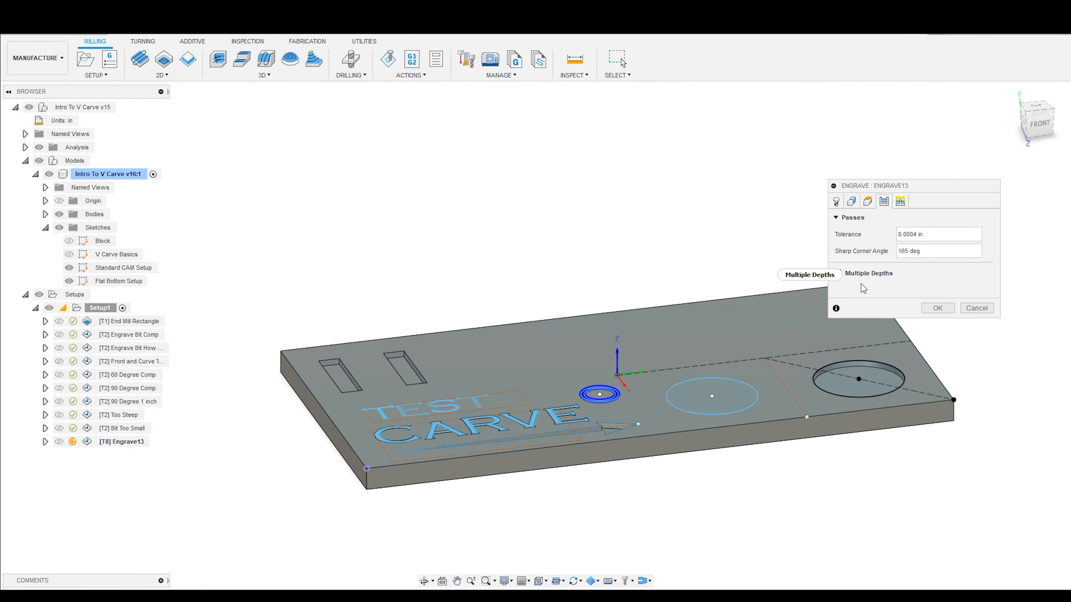
{"action": "left_click", "coordinate": [837, 273]}
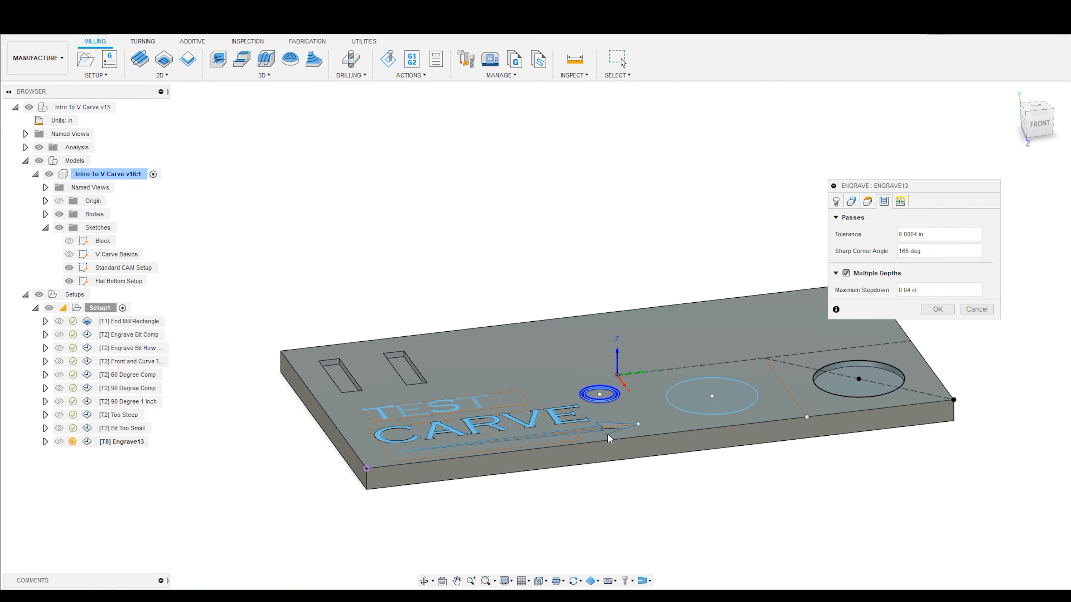
{"action": "left_click", "coordinate": [846, 273]}
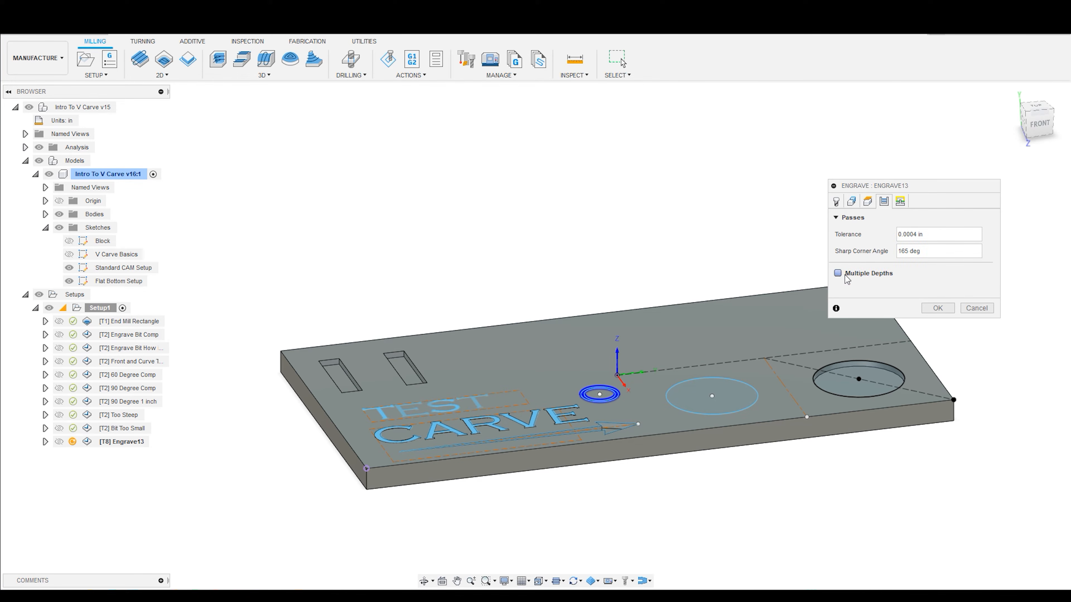
{"action": "left_click", "coordinate": [901, 203]}
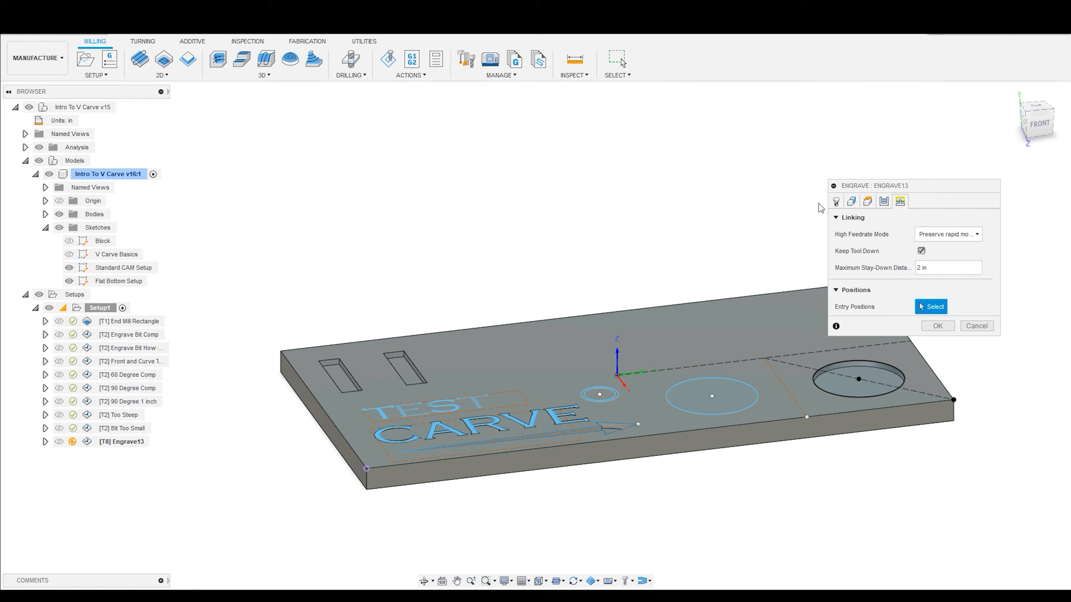
{"action": "left_click", "coordinate": [836, 202]}
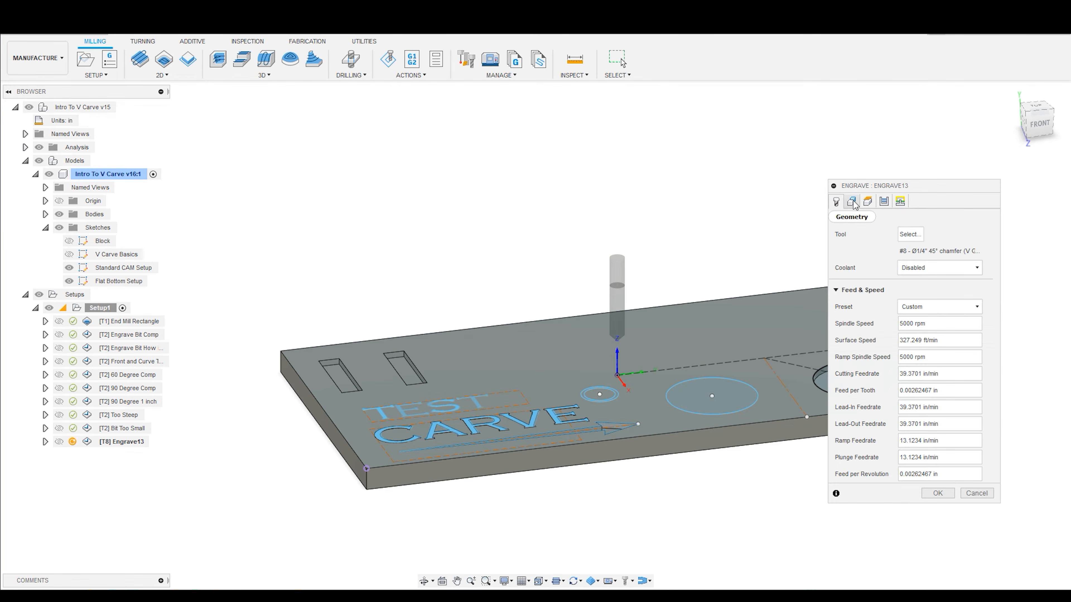
{"action": "left_click", "coordinate": [853, 202]}
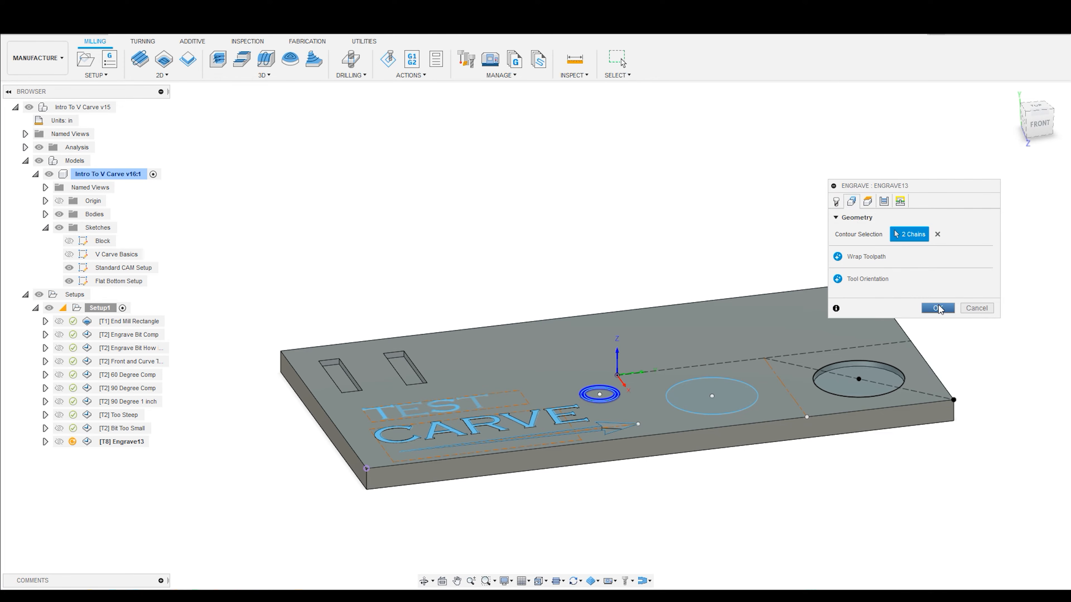
- Accept the Engrave operation to generate the toolpath between the two small circles
{"action": "scroll", "coordinate": [613, 380], "scroll_direction": "up", "scroll_amount": 5}
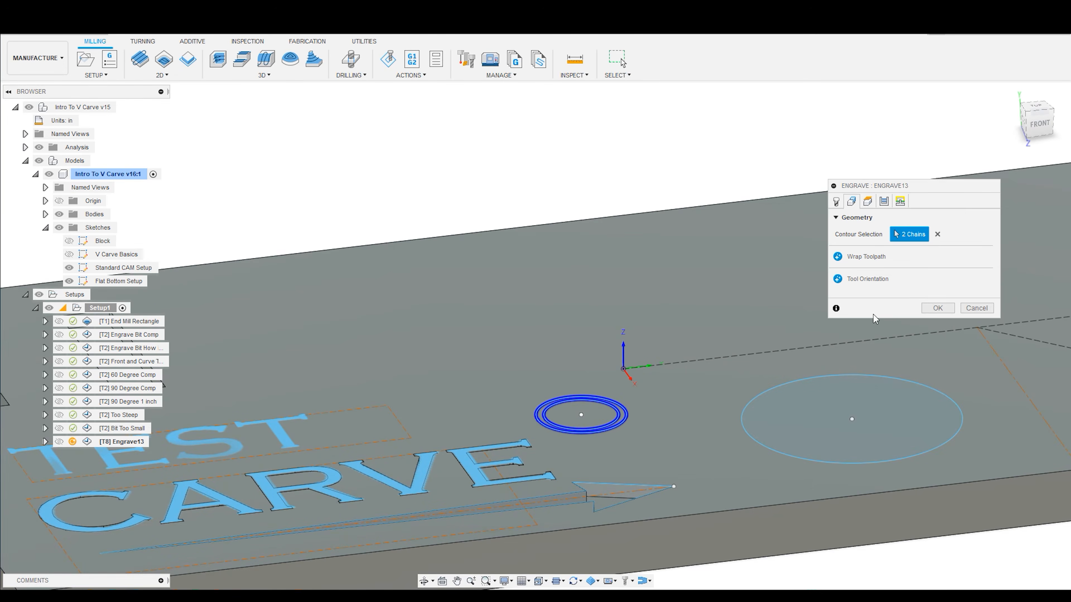
{"action": "left_click", "coordinate": [929, 310]}
{"action": "scroll", "coordinate": [647, 379], "scroll_direction": "up", "scroll_amount": 3}
{"action": "middle_click_drag", "start_coordinate": [502, 307], "coordinate": [506, 316], "text": "shift"}
{"action": "scroll", "coordinate": [500, 298], "scroll_direction": "down", "scroll_amount": 3}
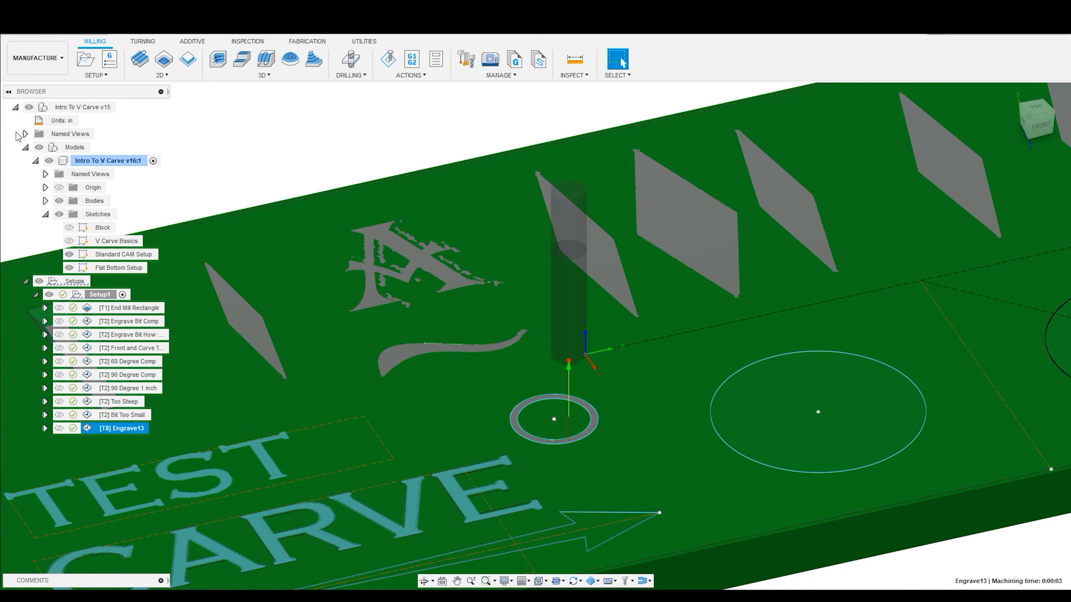
- Hide the models and simulate the new engraving of the small ring at a slower playback speed
{"action": "left_click", "coordinate": [40, 148]}
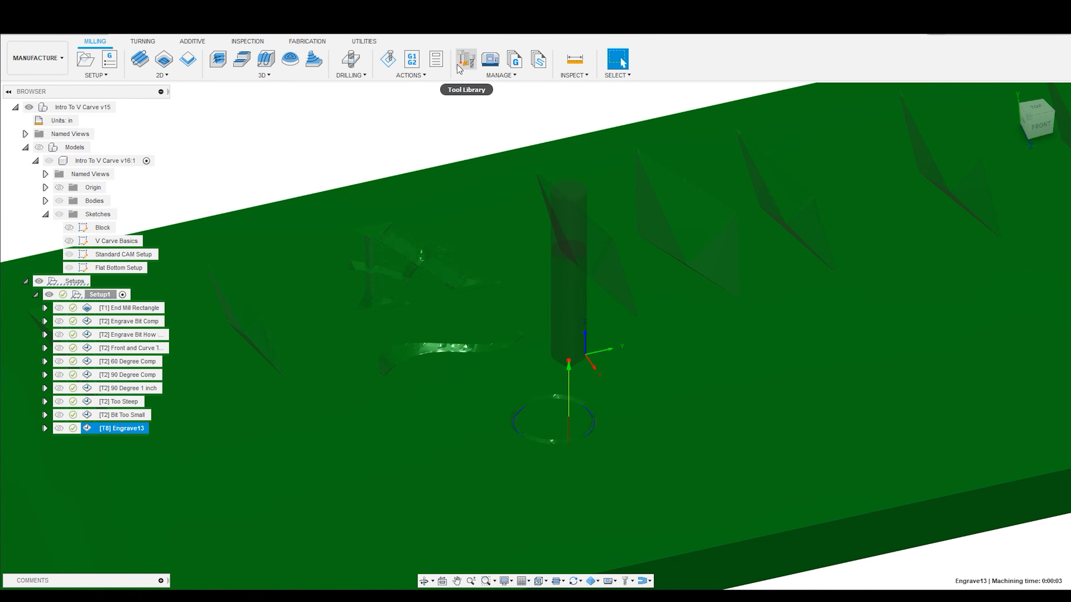
{"action": "left_click", "coordinate": [386, 63]}
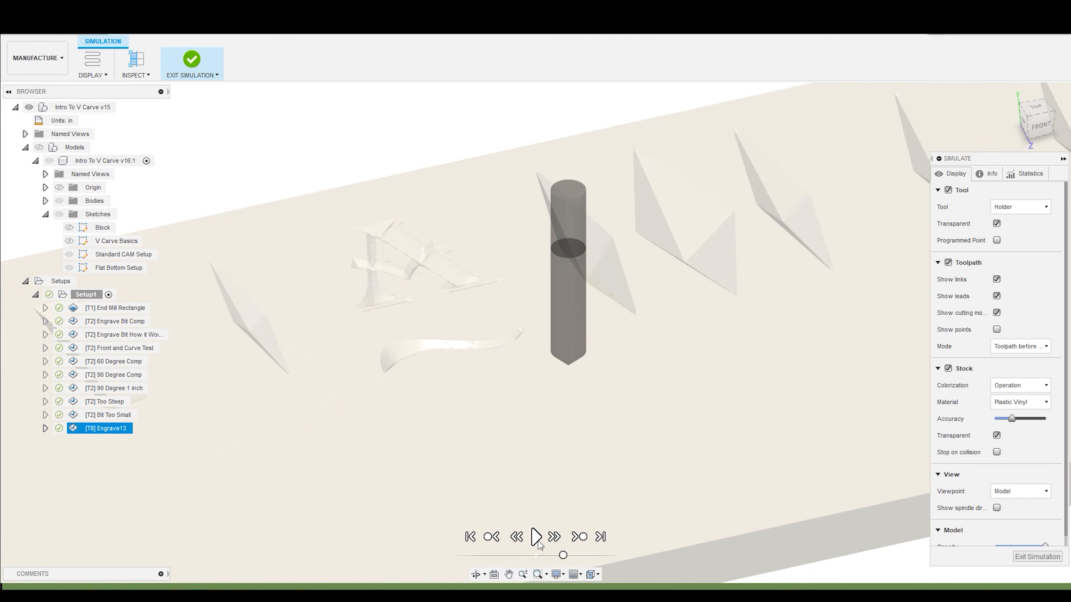
{"action": "left_click_drag", "start_coordinate": [563, 559], "coordinate": [556, 560]}
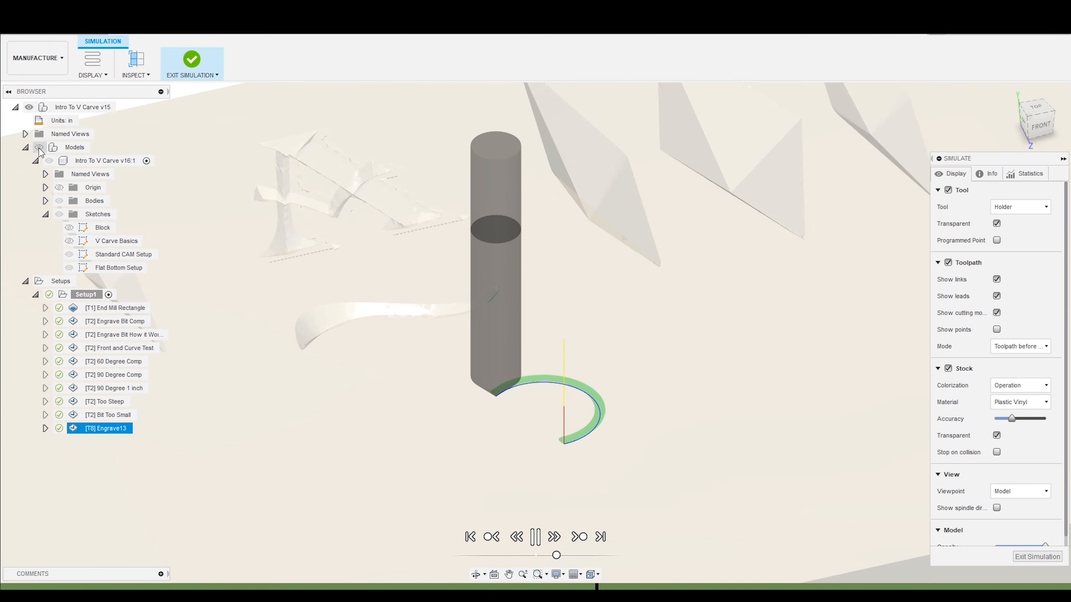
{"action": "left_click", "coordinate": [39, 148]}
{"action": "left_click", "coordinate": [39, 148]}
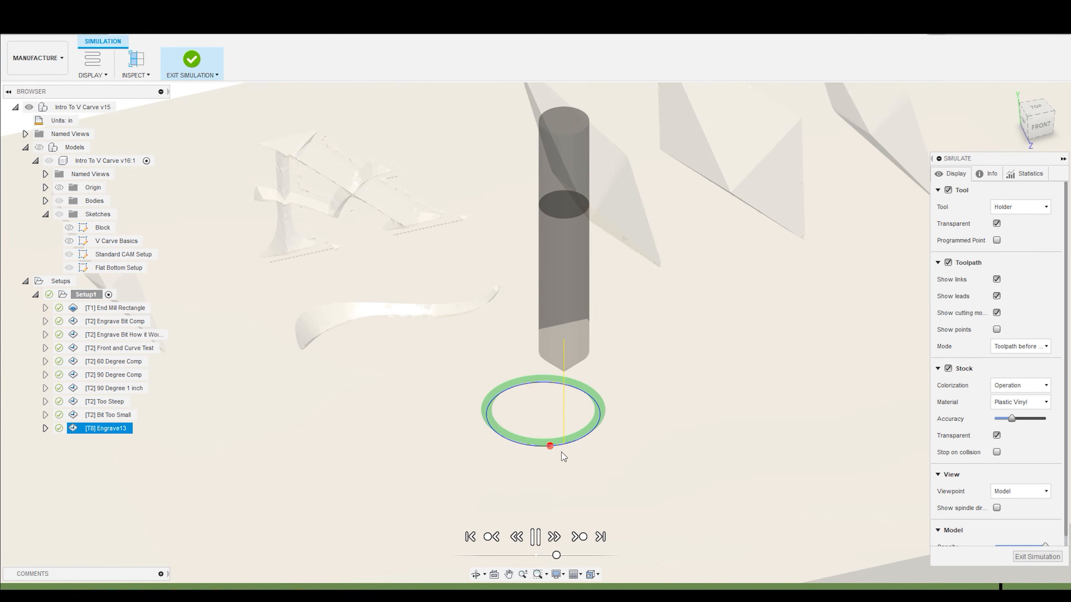
{"action": "scroll", "coordinate": [725, 418], "scroll_direction": "down", "scroll_amount": 5}
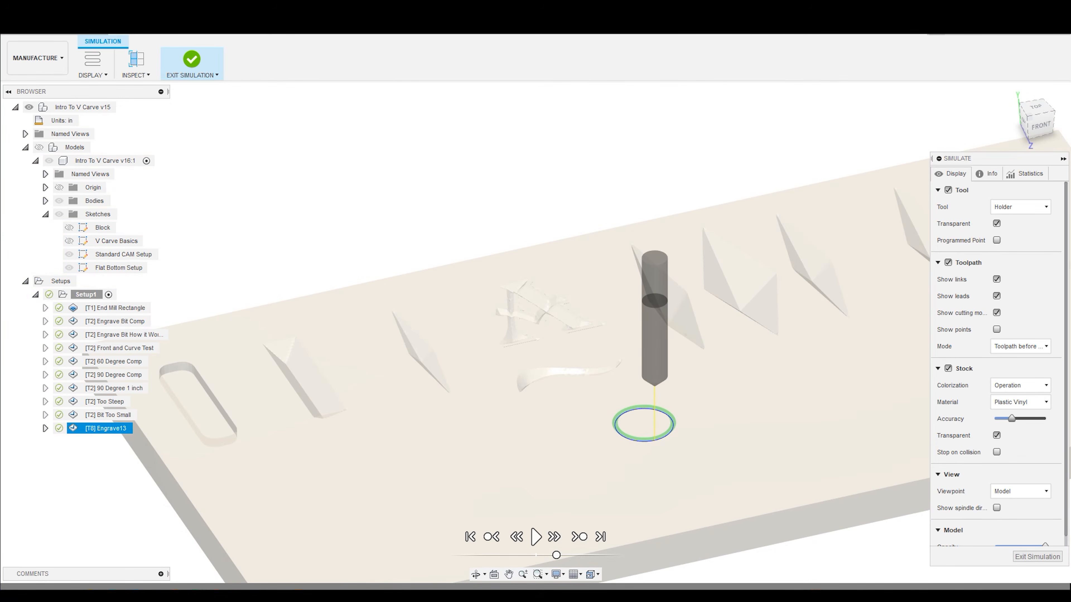
- Exit the simulation and show the models again
{"action": "left_click", "coordinate": [1037, 557]}
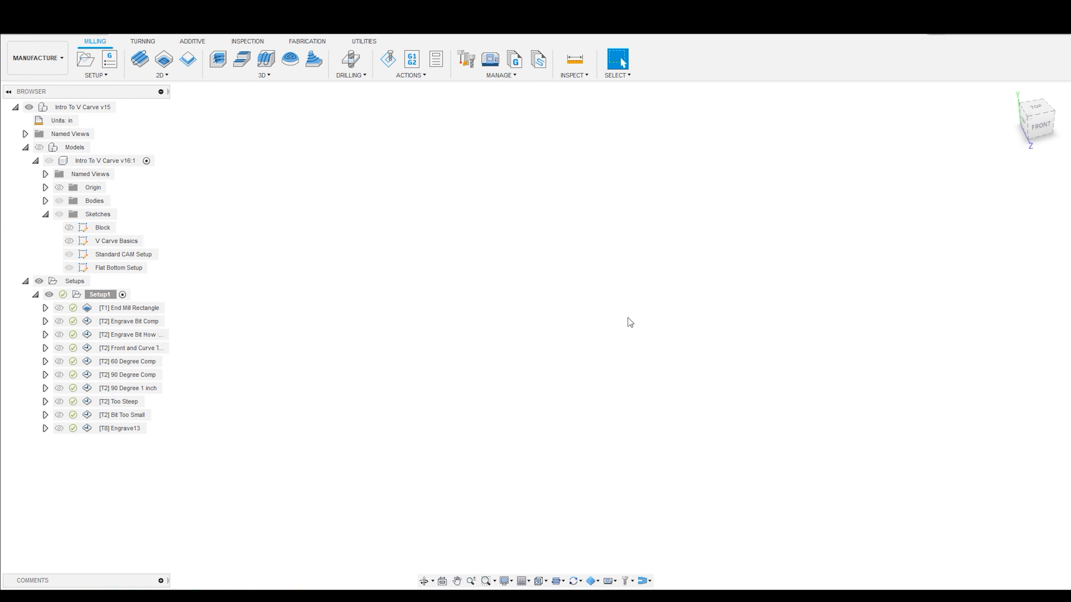
{"action": "left_click", "coordinate": [37, 147]}
{"action": "scroll", "coordinate": [582, 253], "scroll_direction": "down", "scroll_amount": 3}
{"action": "scroll", "coordinate": [559, 341], "scroll_direction": "up", "scroll_amount": 1}
{"action": "left_click", "coordinate": [551, 457]}
{"action": "scroll", "coordinate": [409, 158], "scroll_direction": "up", "scroll_amount": 2}
- Create an Engrave toolpath for the TEST text sketch using the #8 1/4" 45° chamfer tool
{"action": "left_click", "coordinate": [162, 75]}
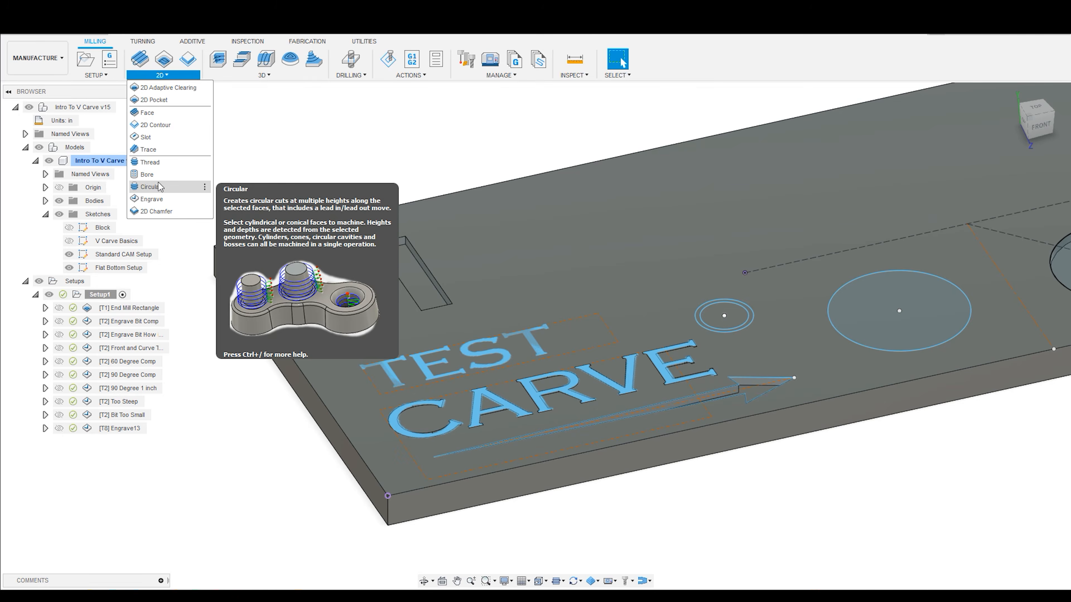
{"action": "left_click", "coordinate": [153, 199]}
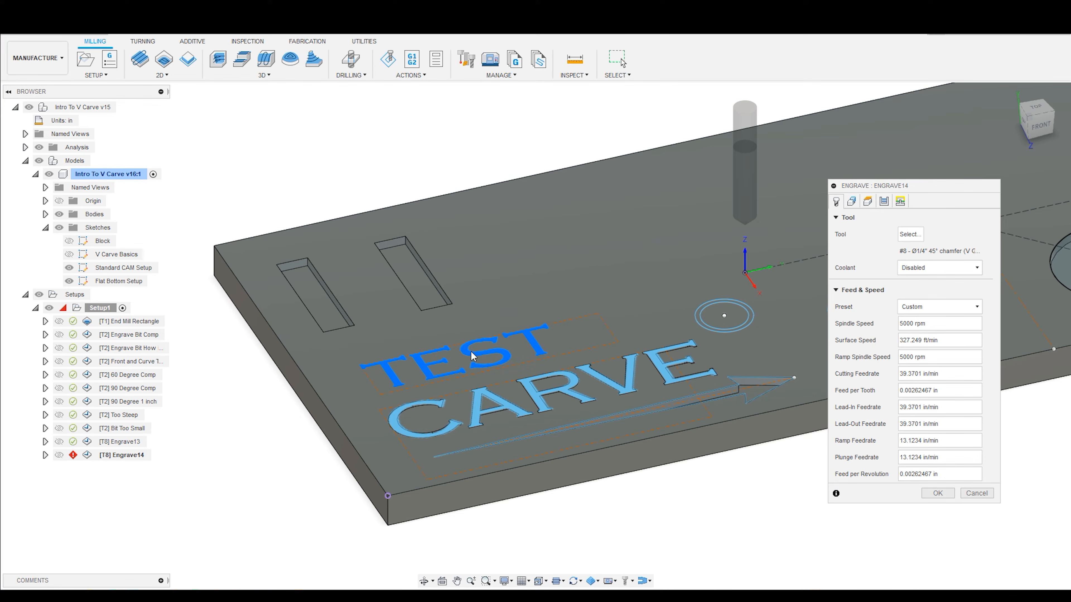
{"action": "left_click", "coordinate": [529, 341]}
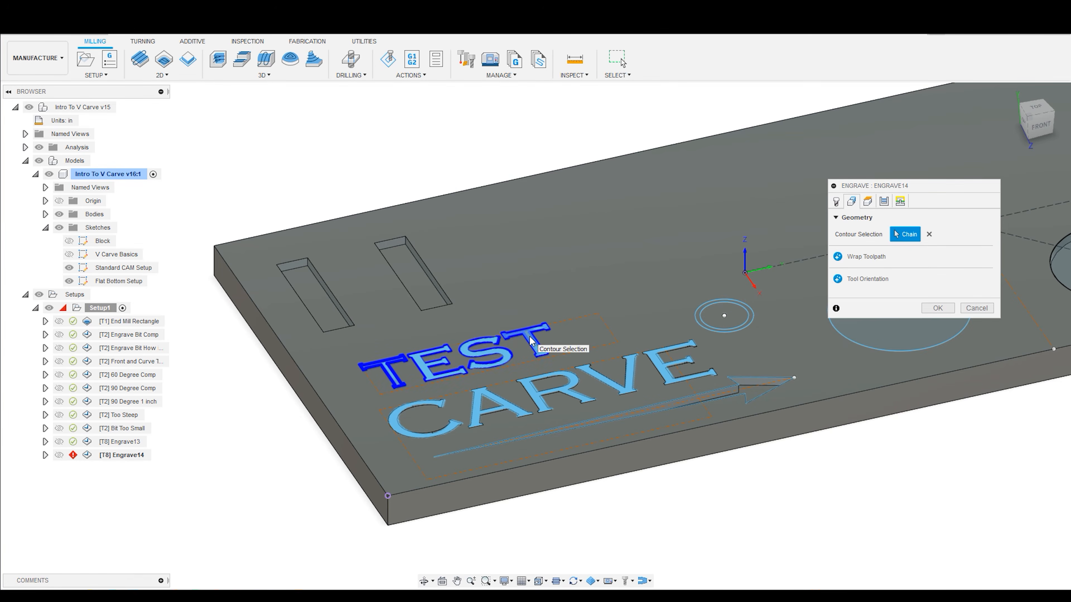
{"action": "scroll", "coordinate": [448, 380], "scroll_direction": "up", "scroll_amount": 2}
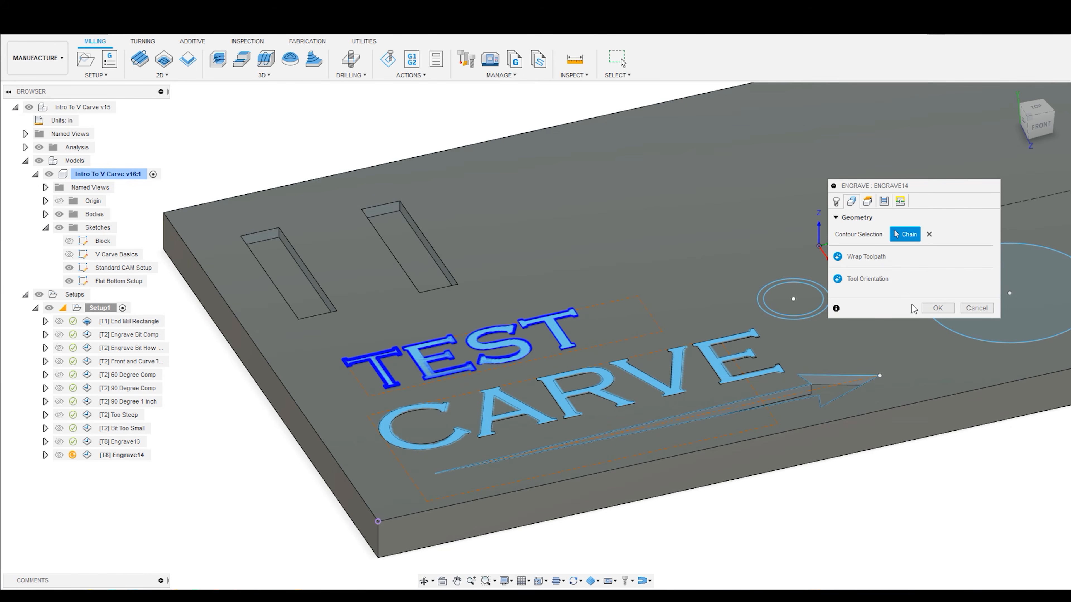
{"action": "left_click", "coordinate": [836, 201]}
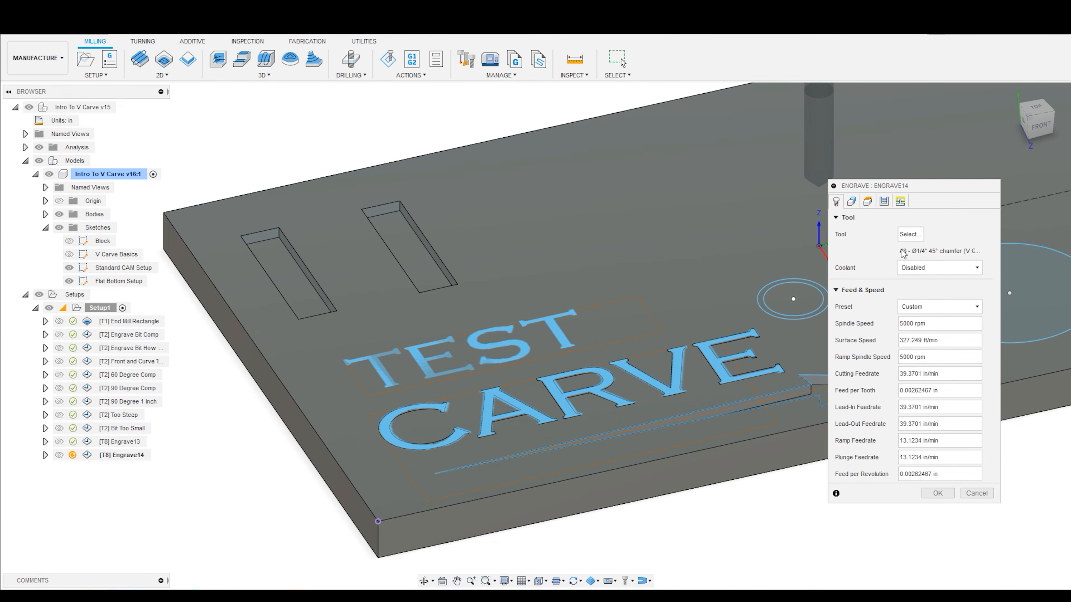
{"action": "left_click", "coordinate": [854, 201]}
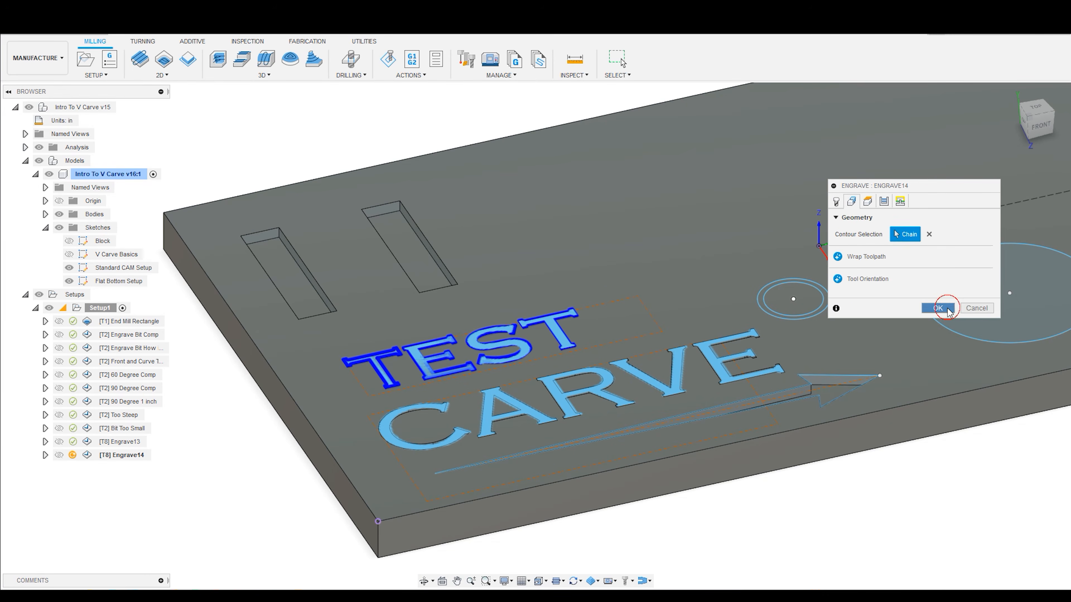
{"action": "left_click", "coordinate": [945, 308]}
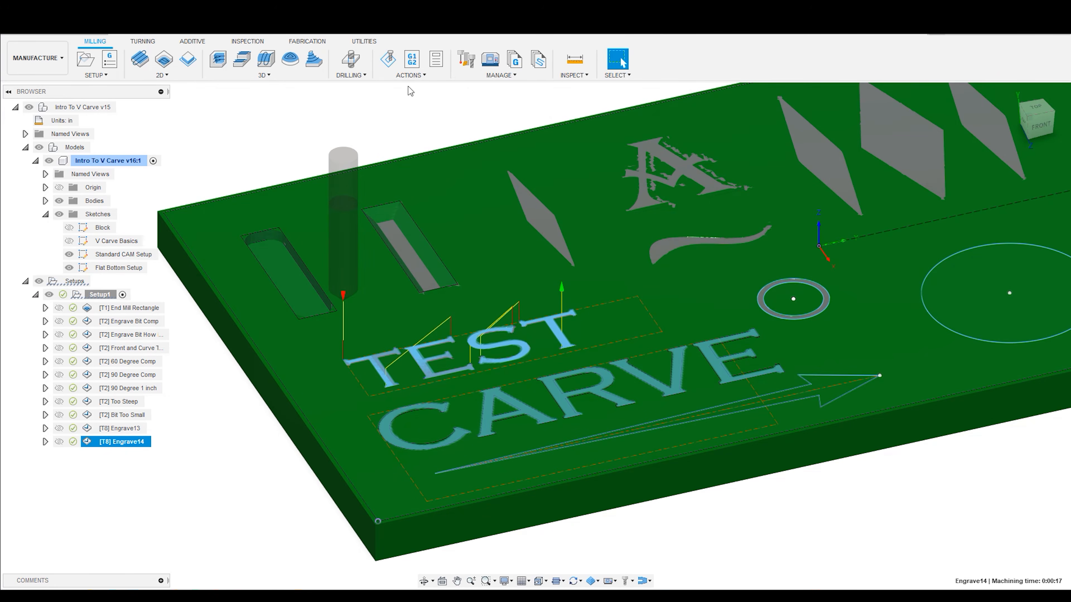
- Hide the models and simulate the TEST engraving with non-transparent stock at a faster playback speed
{"action": "left_click", "coordinate": [38, 147]}
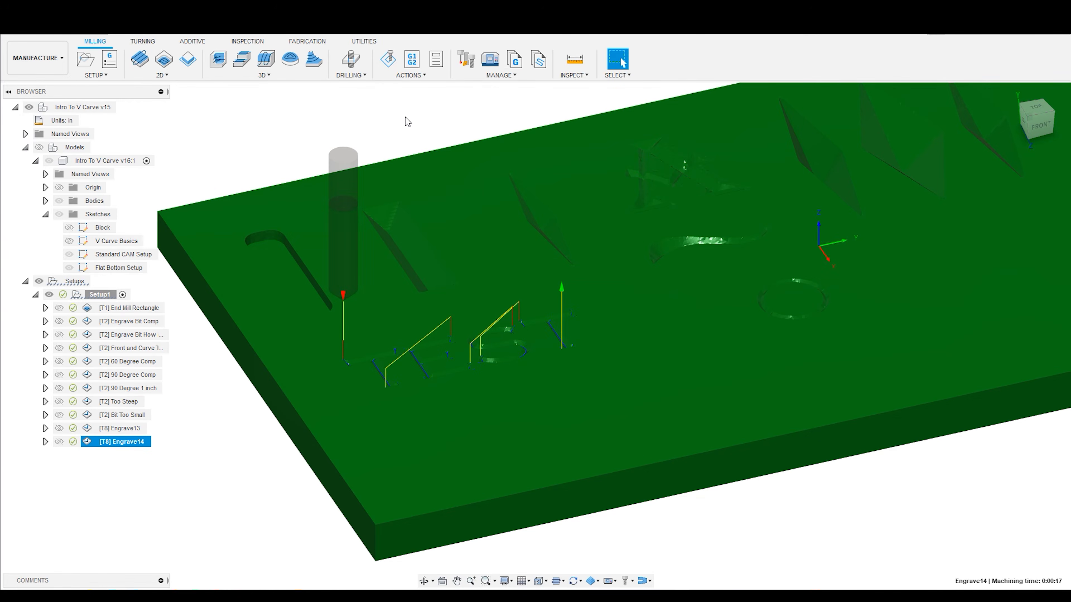
{"action": "left_click", "coordinate": [385, 68]}
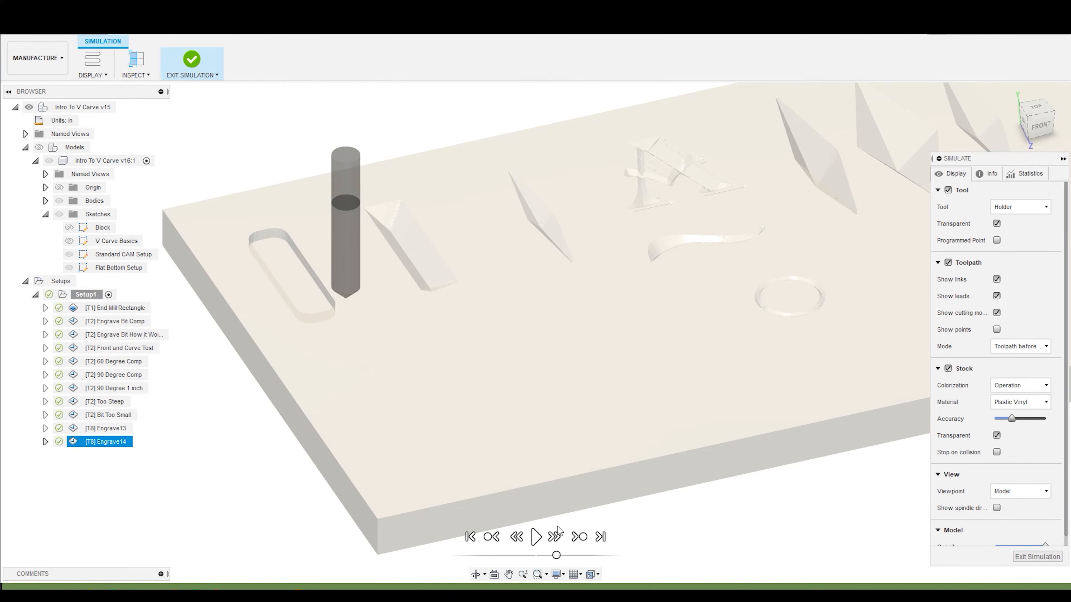
{"action": "left_click", "coordinate": [996, 436]}
{"action": "left_click", "coordinate": [536, 537]}
{"action": "scroll", "coordinate": [356, 405], "scroll_direction": "up", "scroll_amount": 5}
{"action": "left_click_drag", "start_coordinate": [556, 557], "coordinate": [565, 557]}
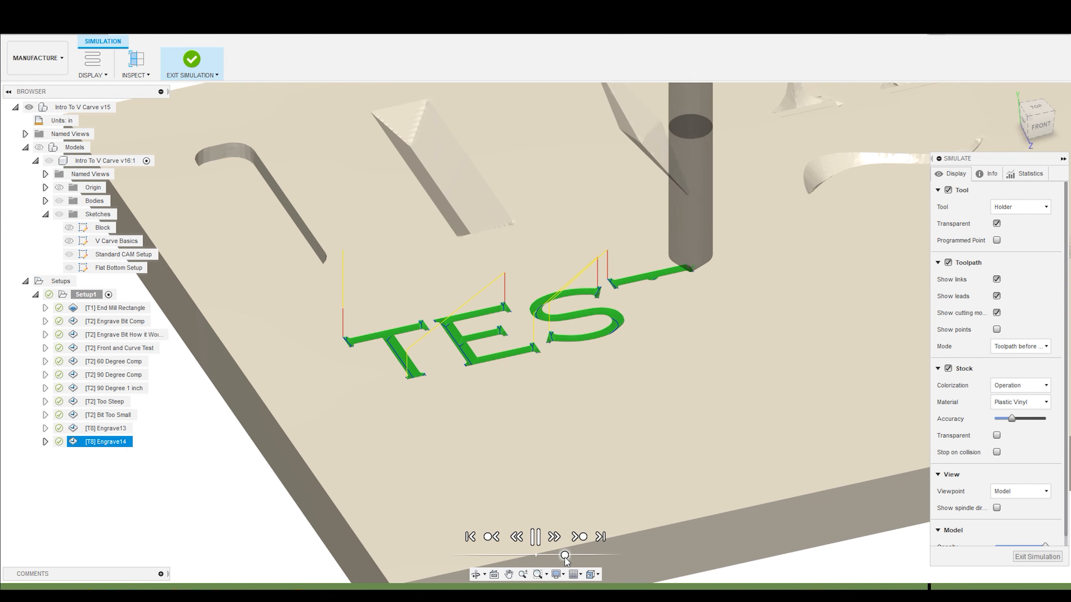
{"action": "scroll", "coordinate": [567, 512], "scroll_direction": "down", "scroll_amount": 4}
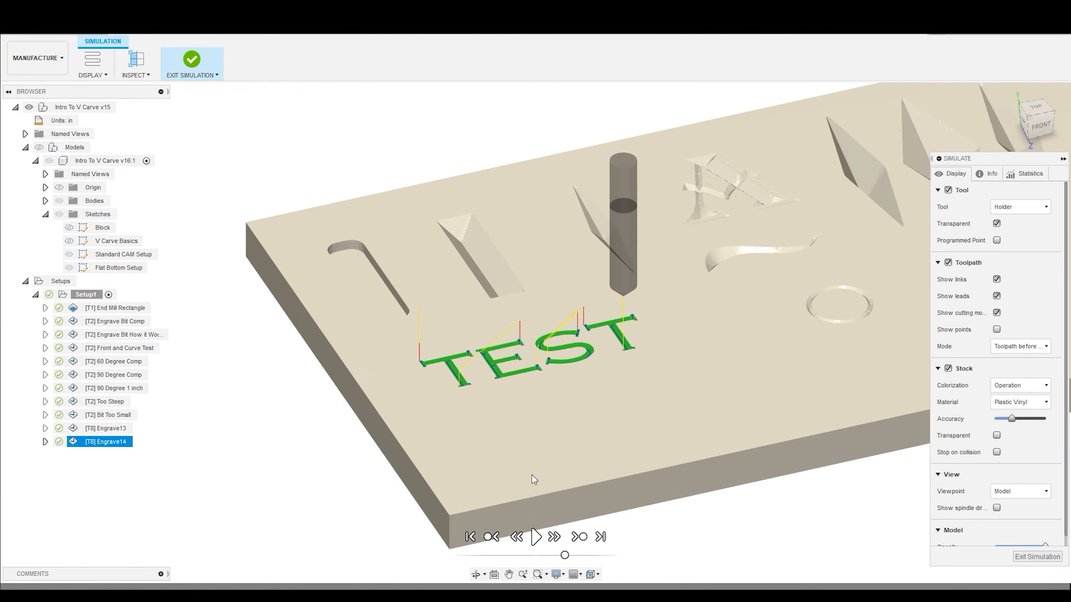
- Exit the simulation to show the models again, and hide the Standard CAM Setup and Flat Bottom Setup sketches
{"action": "left_click", "coordinate": [1058, 558]}
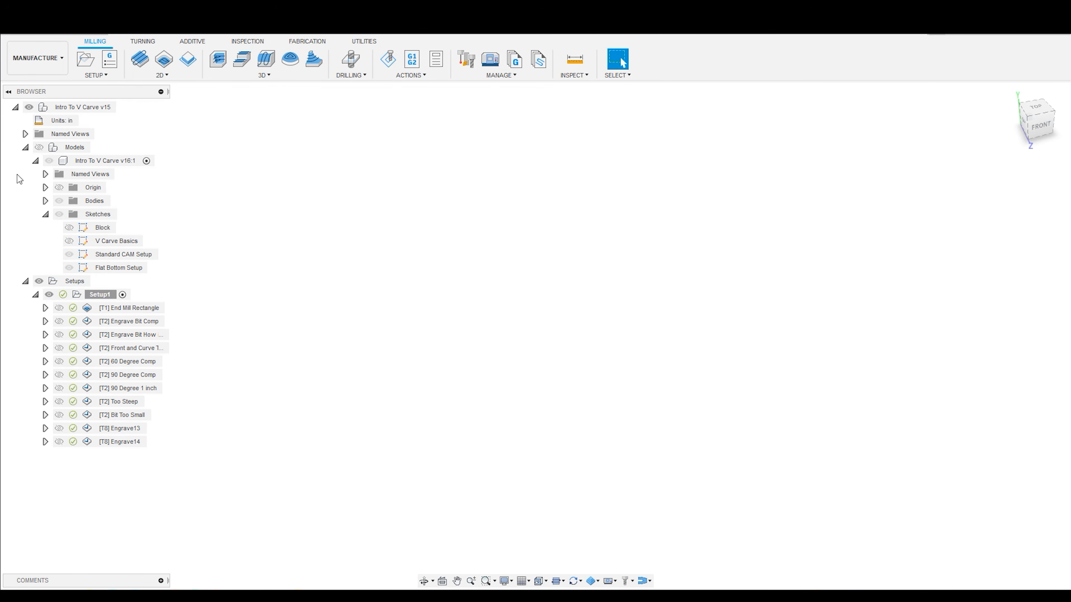
{"action": "left_click", "coordinate": [39, 147]}
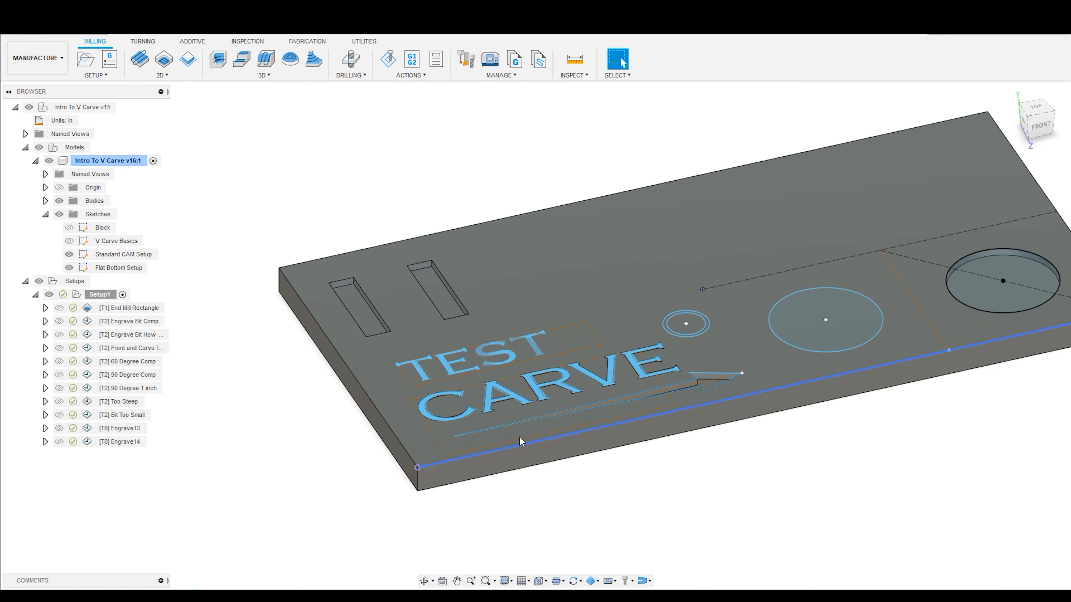
{"action": "left_click", "coordinate": [70, 268]}
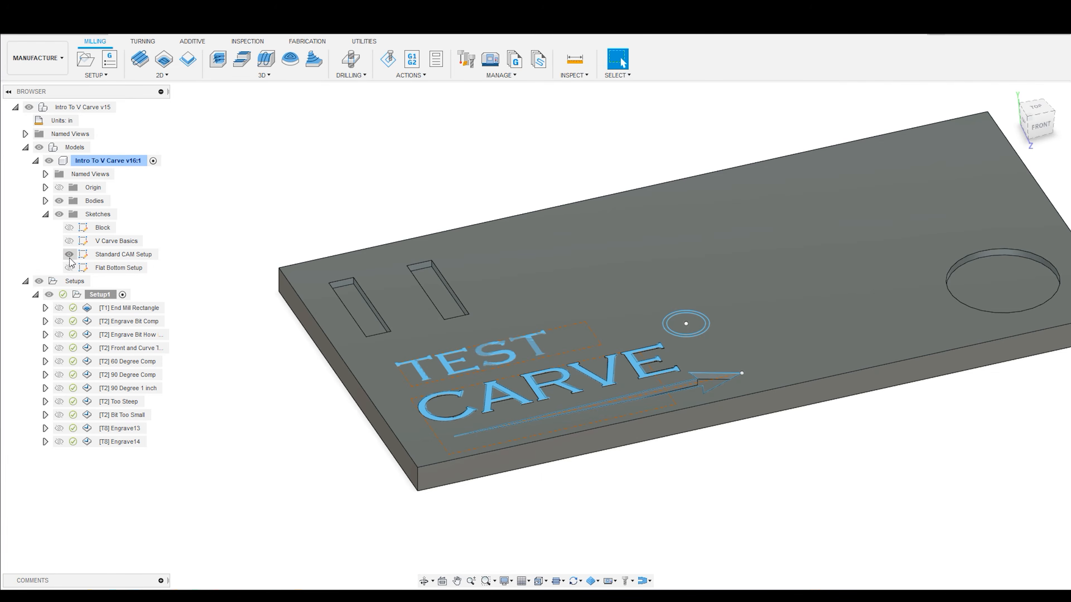
{"action": "left_click", "coordinate": [70, 257]}
{"action": "left_click", "coordinate": [68, 255]}
{"action": "left_click", "coordinate": [70, 265]}
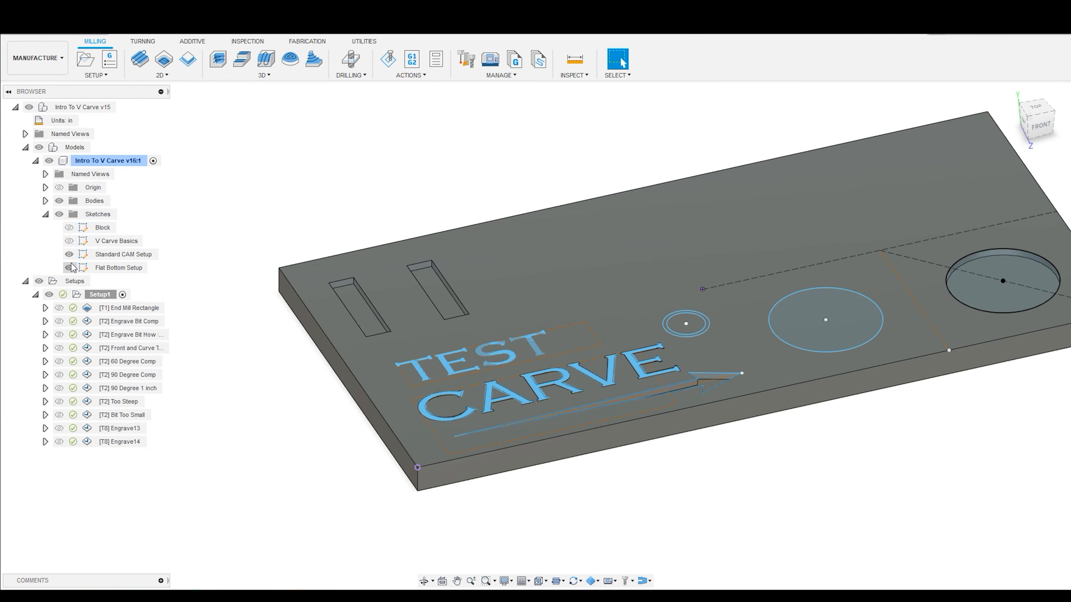
{"action": "left_click", "coordinate": [69, 256]}
{"action": "left_click", "coordinate": [70, 268]}
{"action": "scroll", "coordinate": [498, 346], "scroll_direction": "up", "scroll_amount": 3}
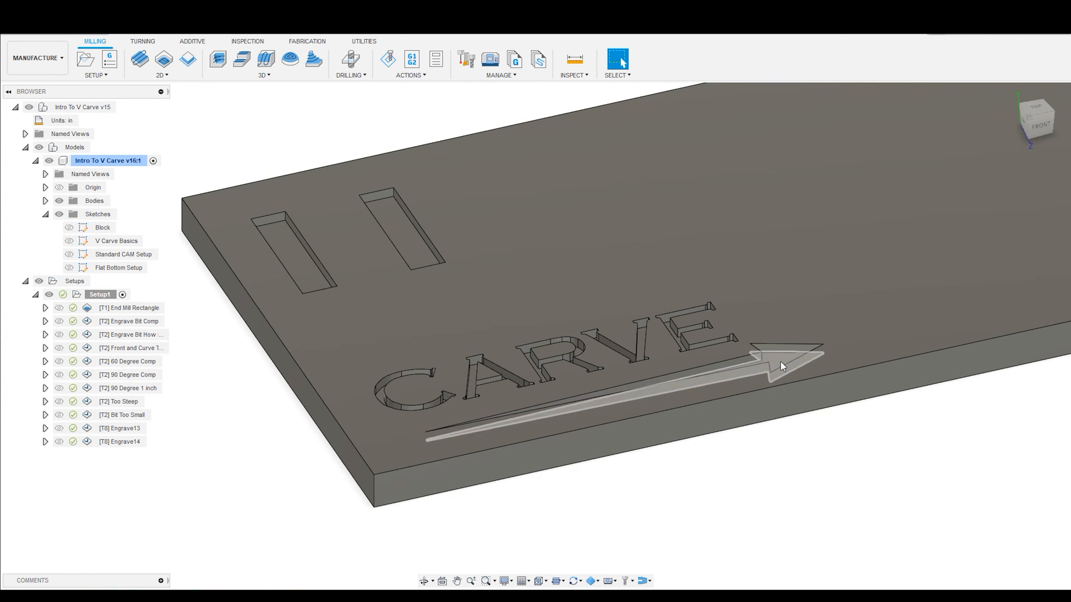
{"action": "left_click", "coordinate": [799, 502]}
{"action": "scroll", "coordinate": [788, 495], "scroll_direction": "down", "scroll_amount": 3}
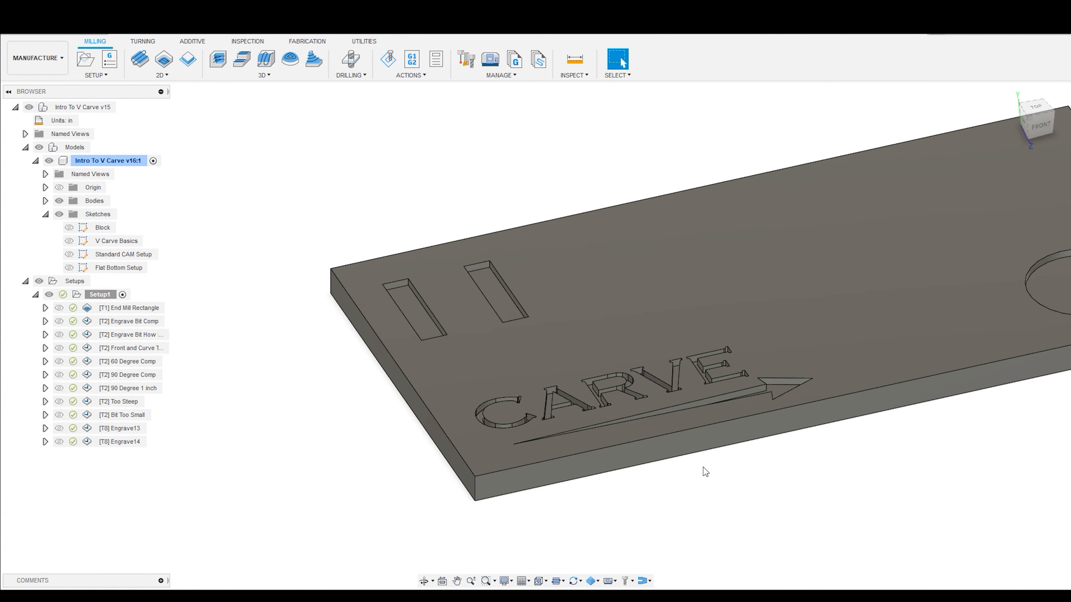
- Create an Engrave toolpath from the model edges of the letters C and A in CARVE, including the A's inner outline
{"action": "left_click", "coordinate": [167, 76]}
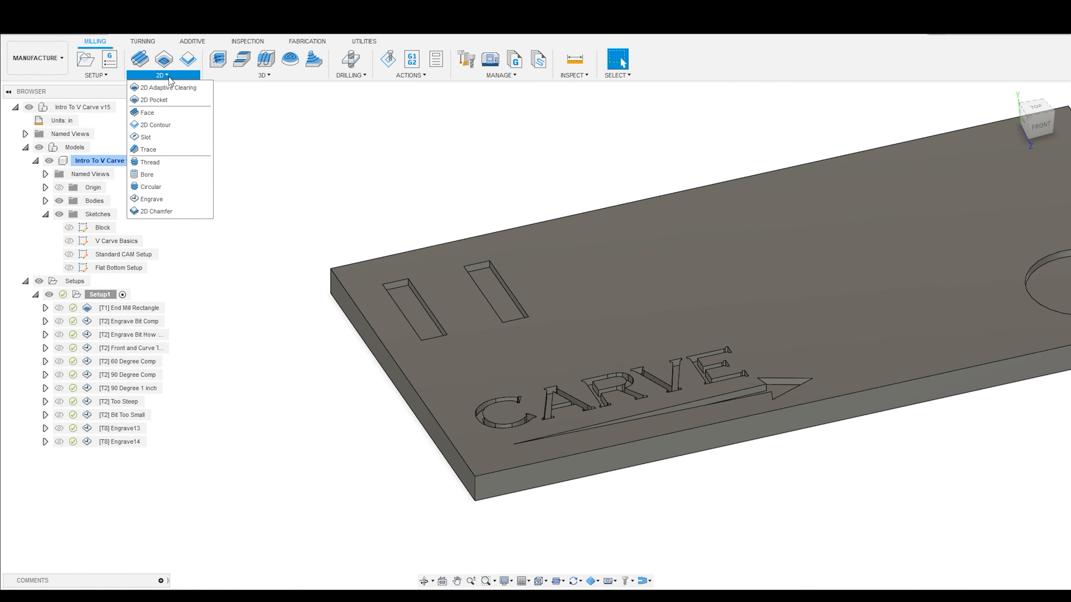
{"action": "left_click", "coordinate": [152, 199]}
{"action": "scroll", "coordinate": [542, 425], "scroll_direction": "up", "scroll_amount": 5}
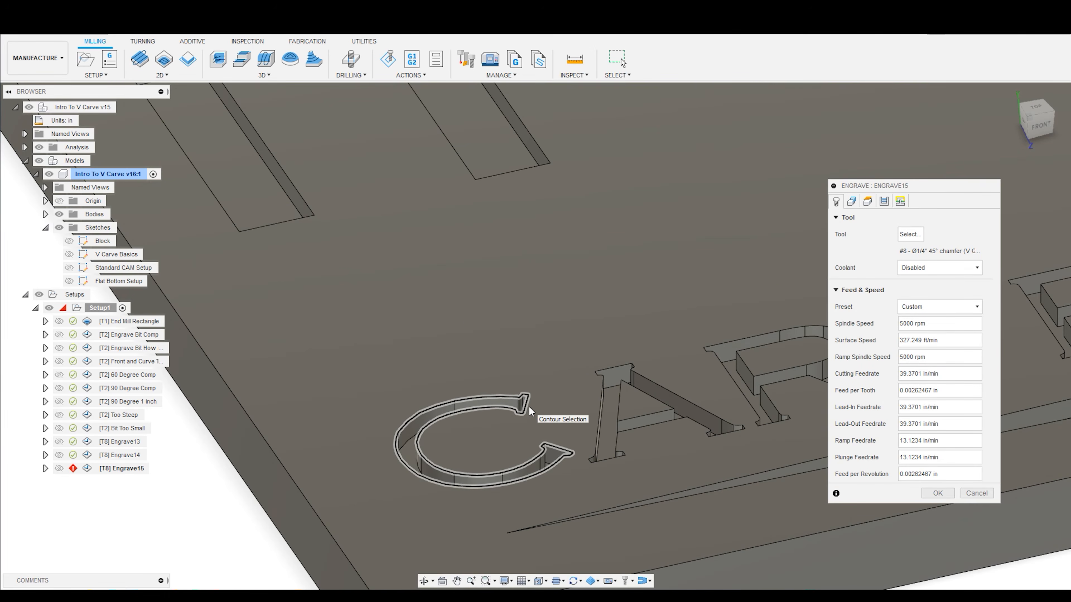
{"action": "left_click", "coordinate": [530, 412]}
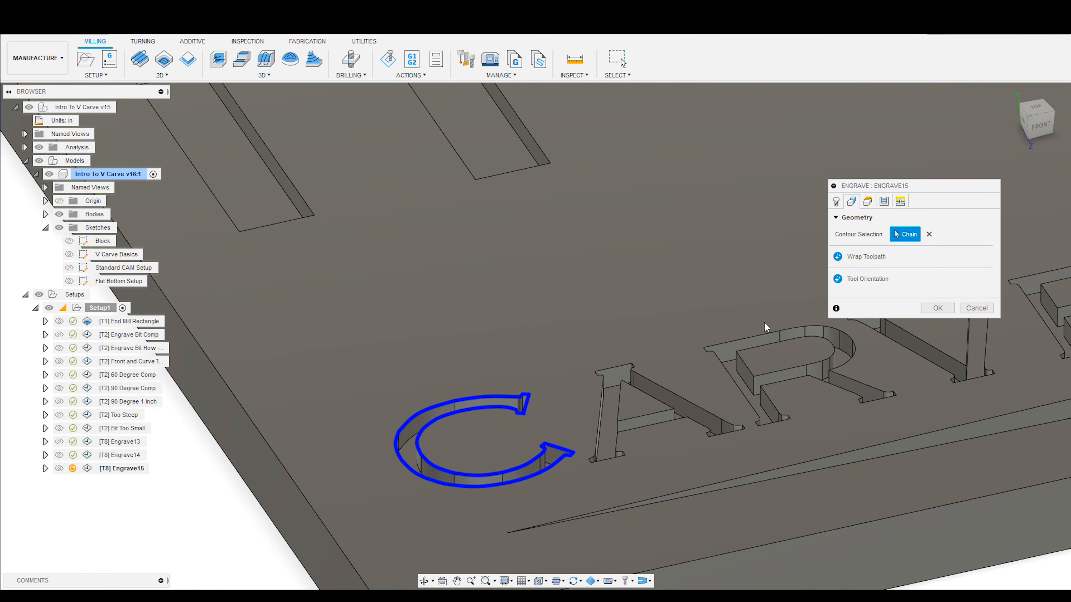
{"action": "scroll", "coordinate": [521, 375], "scroll_direction": "down", "scroll_amount": 3}
{"action": "scroll", "coordinate": [591, 401], "scroll_direction": "up", "scroll_amount": 5}
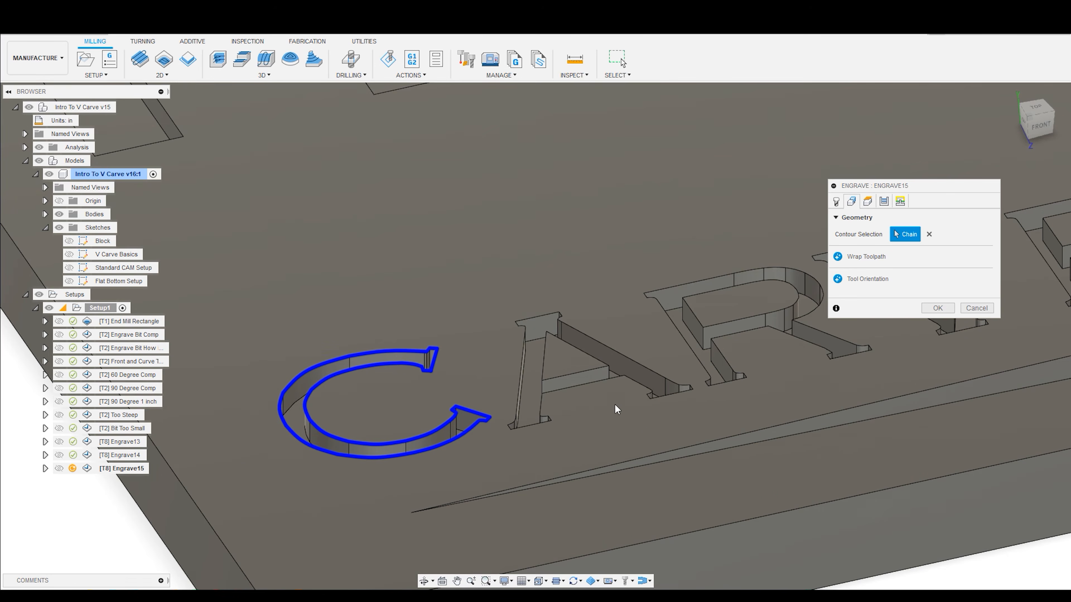
{"action": "left_click", "coordinate": [523, 318]}
{"action": "left_click", "coordinate": [547, 347]}
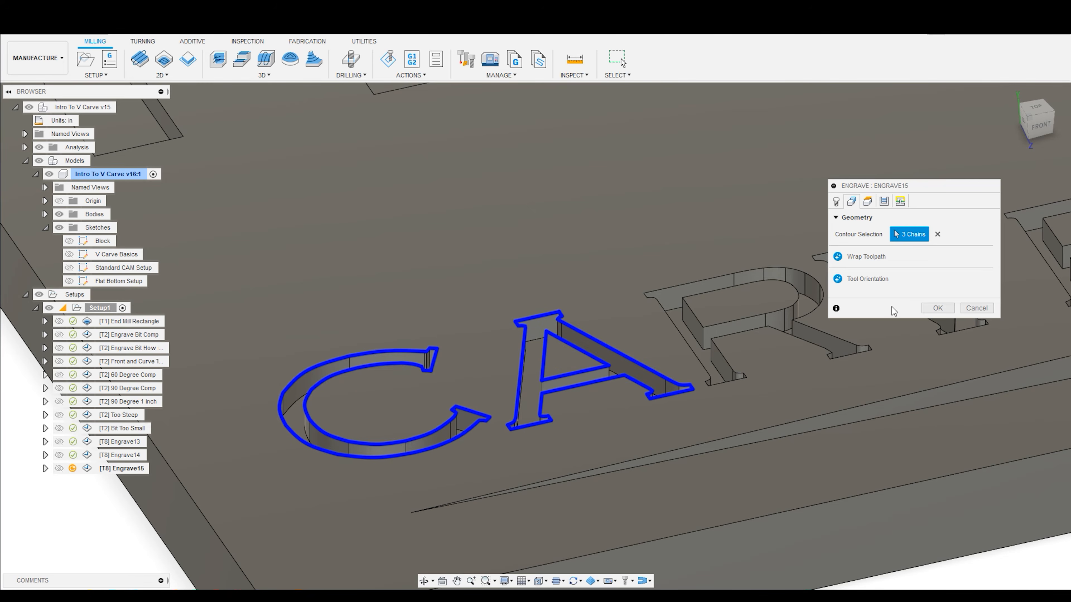
{"action": "left_click", "coordinate": [942, 309]}
- Hide the models and simulate the engraving of the letters C and A
{"action": "scroll", "coordinate": [574, 323], "scroll_direction": "down", "scroll_amount": 3}
{"action": "scroll", "coordinate": [572, 360], "scroll_direction": "up", "scroll_amount": 3}
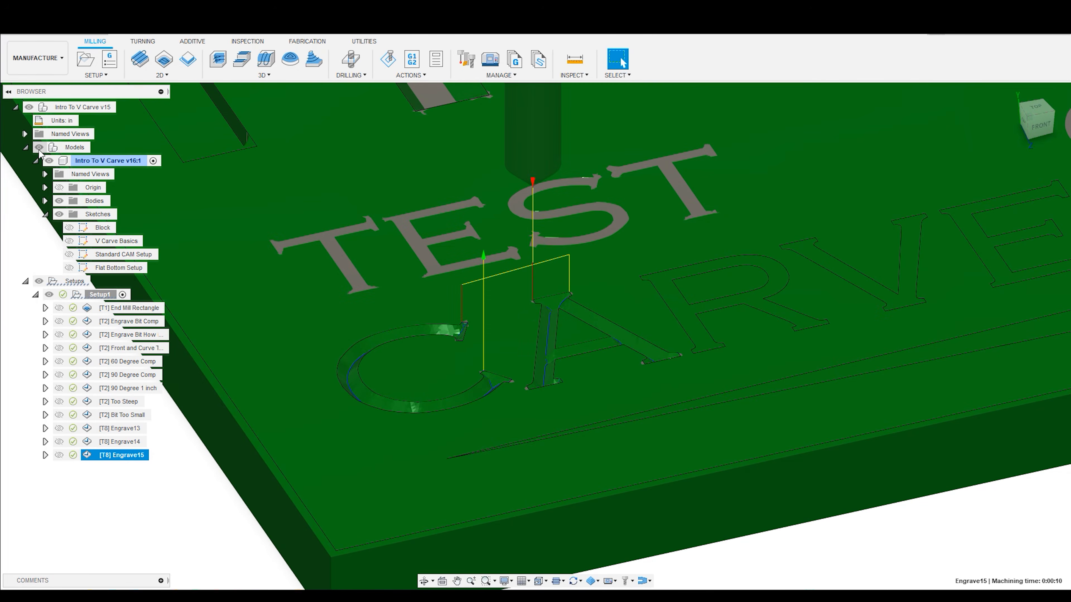
{"action": "left_click", "coordinate": [49, 161]}
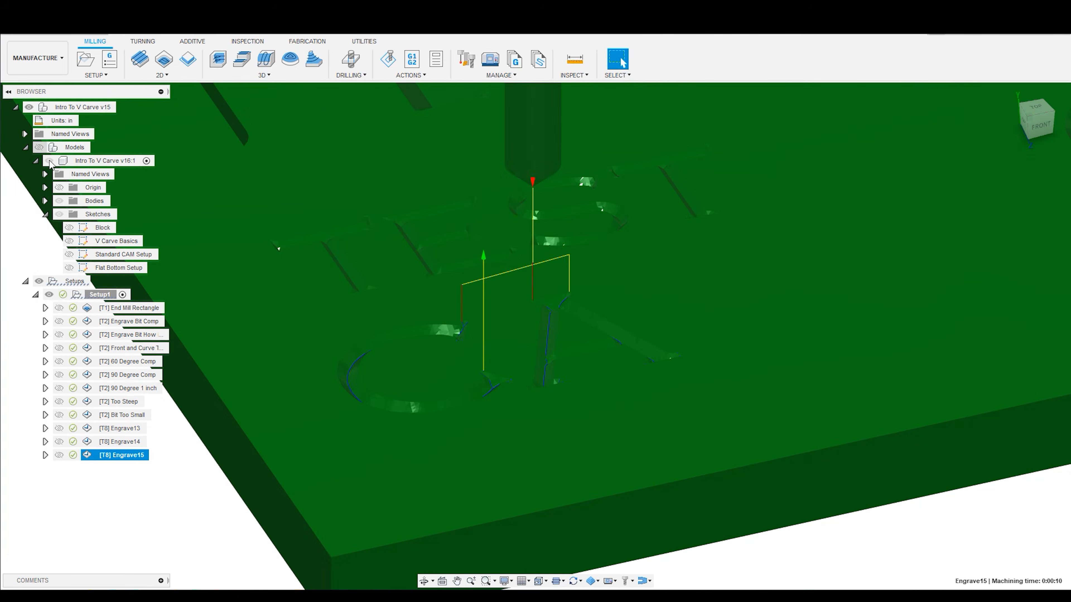
{"action": "left_click", "coordinate": [388, 59]}
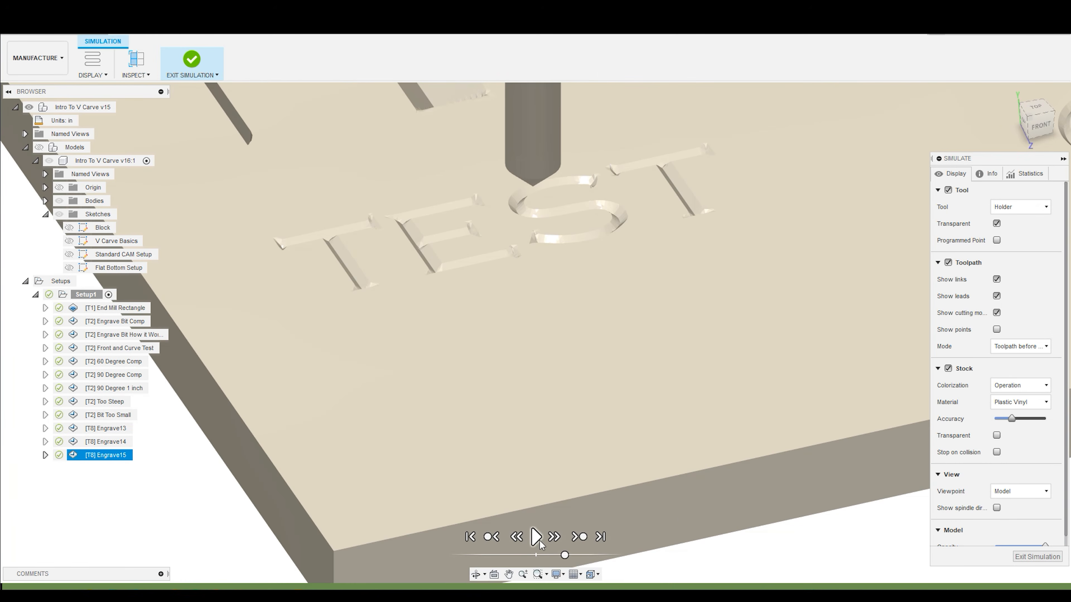
{"action": "left_click", "coordinate": [536, 537]}
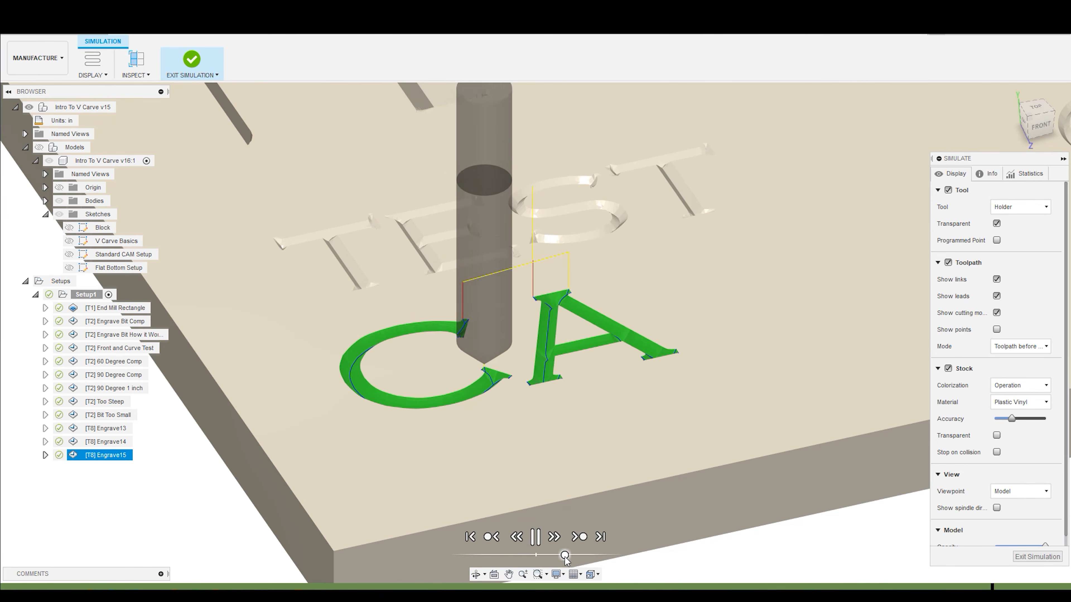
- Examine the carved C and A beside the TEST text, both close up and from farther away, and exit the simulation
{"action": "scroll", "coordinate": [442, 369], "scroll_direction": "down", "scroll_amount": 4}
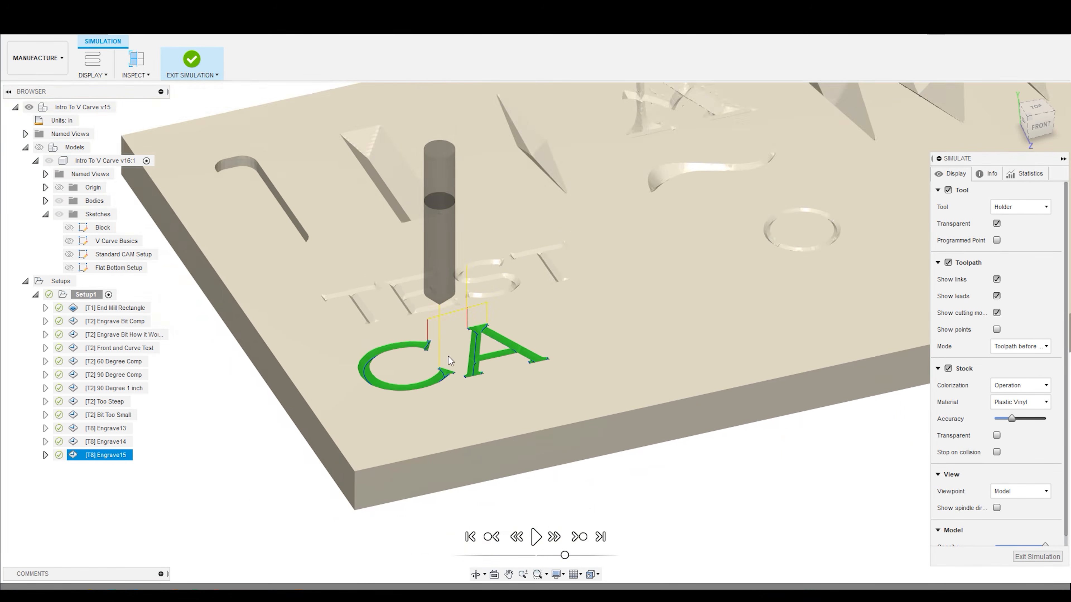
{"action": "scroll", "coordinate": [450, 357], "scroll_direction": "up", "scroll_amount": 4}
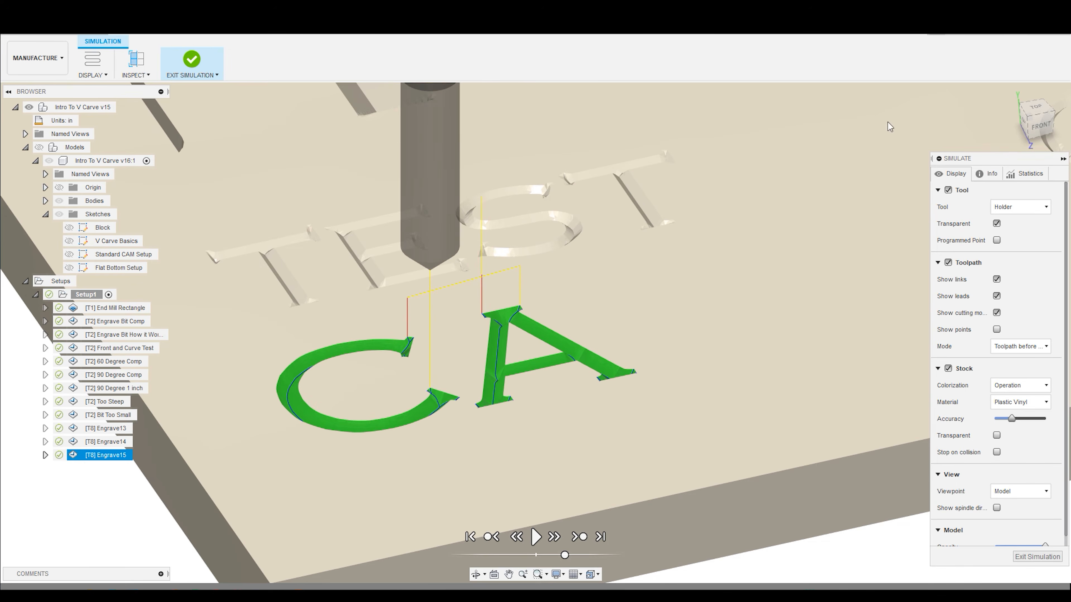
{"action": "scroll", "coordinate": [762, 211], "scroll_direction": "down", "scroll_amount": 3}
{"action": "scroll", "coordinate": [808, 178], "scroll_direction": "down", "scroll_amount": 3}
{"action": "scroll", "coordinate": [926, 149], "scroll_direction": "up", "scroll_amount": 4}
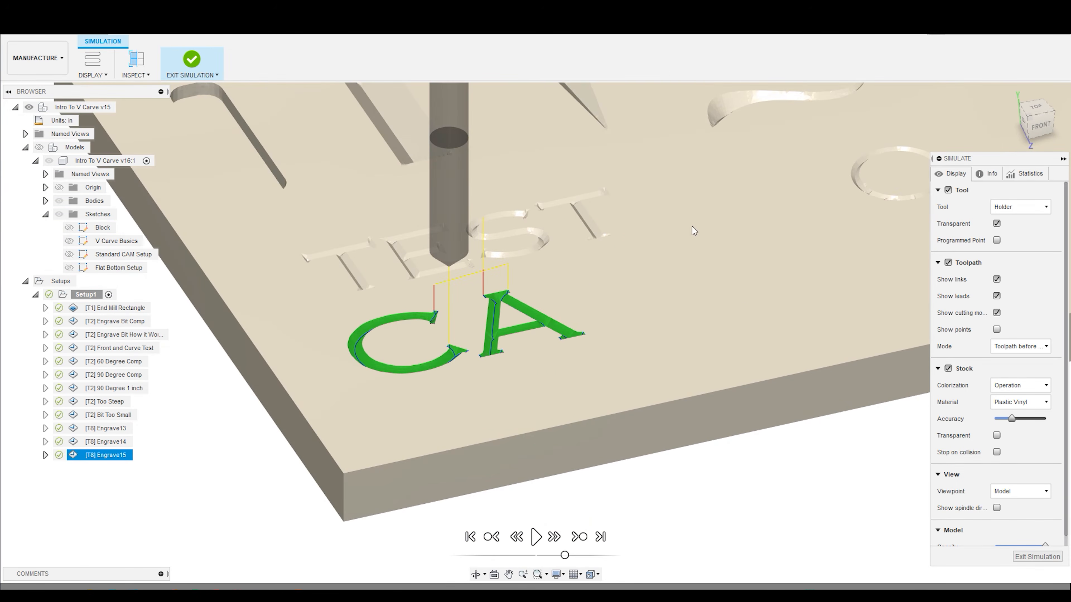
{"action": "scroll", "coordinate": [562, 324], "scroll_direction": "up", "scroll_amount": 2}
{"action": "scroll", "coordinate": [485, 304], "scroll_direction": "up", "scroll_amount": 3}
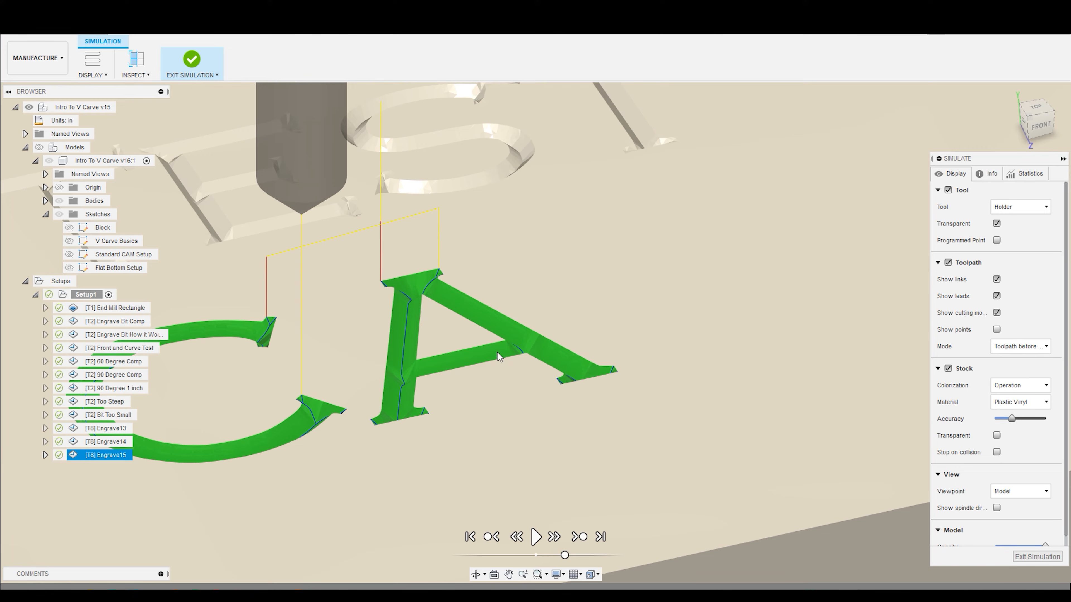
{"action": "scroll", "coordinate": [593, 408], "scroll_direction": "down", "scroll_amount": 1}
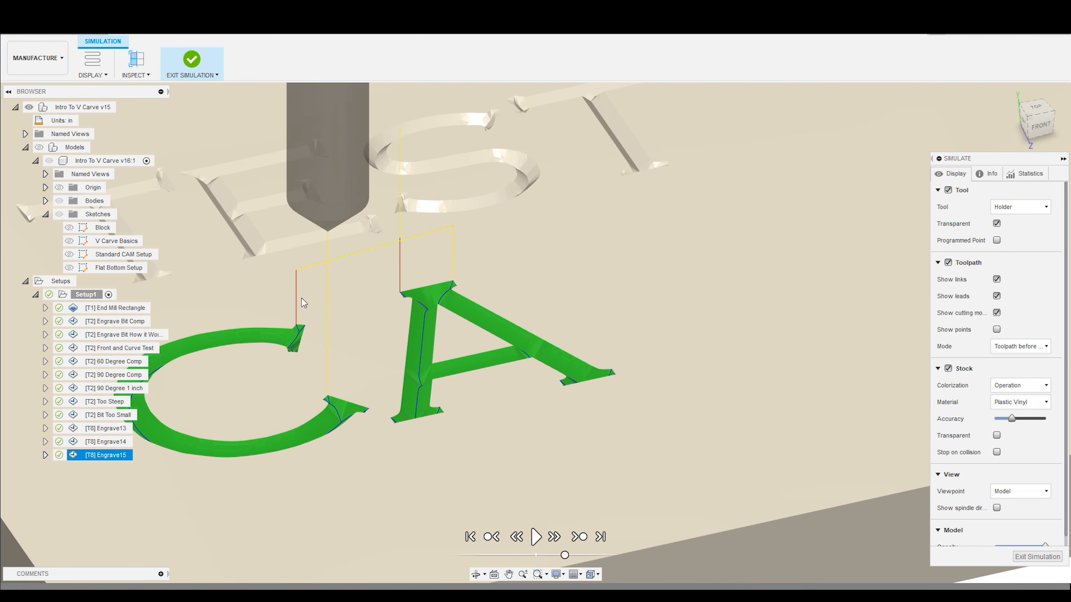
{"action": "left_click", "coordinate": [192, 62]}
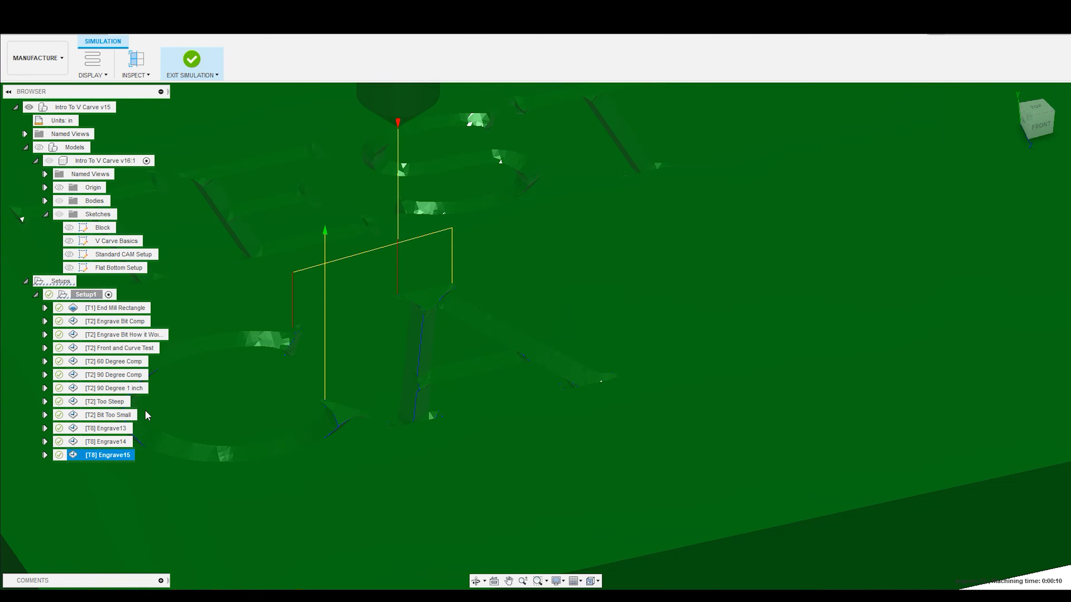
- Edit the Engrave15 toolpath with the models shown, adding the outer outline of the R in CARVE to its contours
{"action": "right_click", "coordinate": [131, 455]}
{"action": "left_click", "coordinate": [168, 77]}
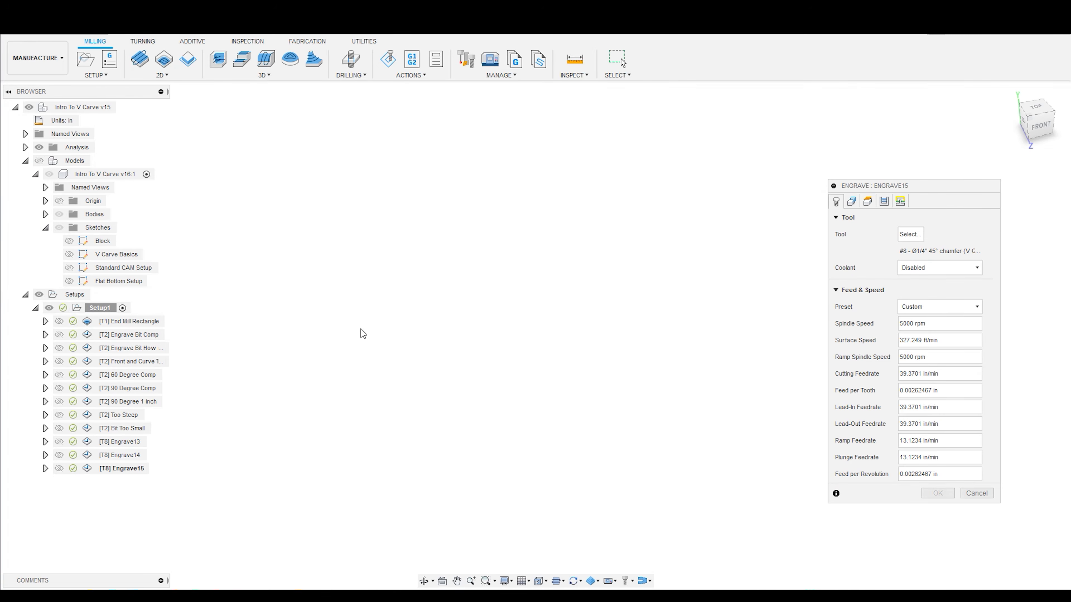
{"action": "left_click", "coordinate": [39, 161]}
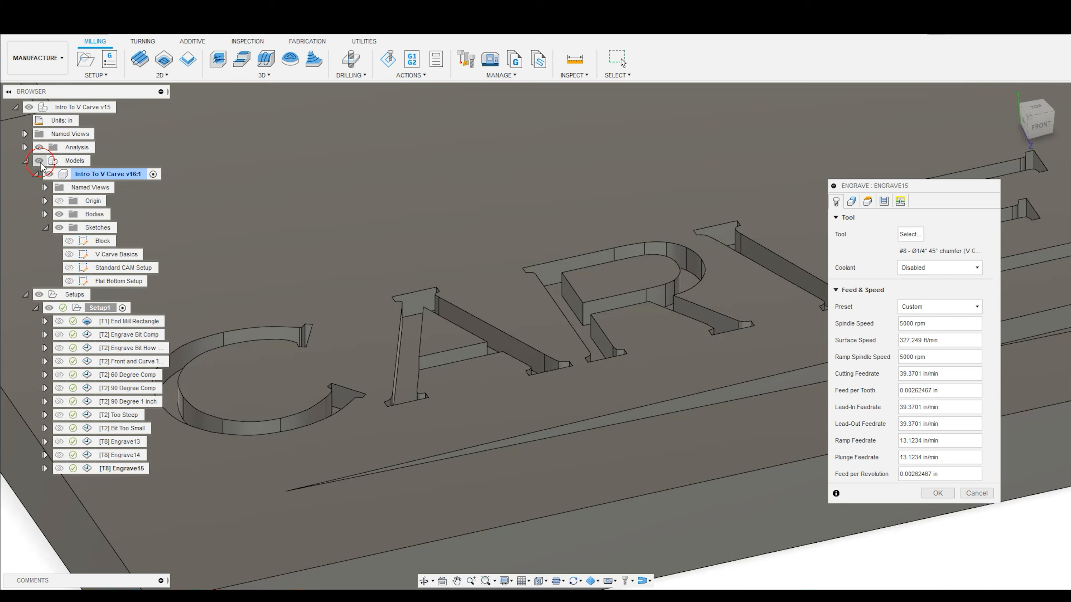
{"action": "left_click", "coordinate": [851, 201]}
{"action": "left_click", "coordinate": [598, 251]}
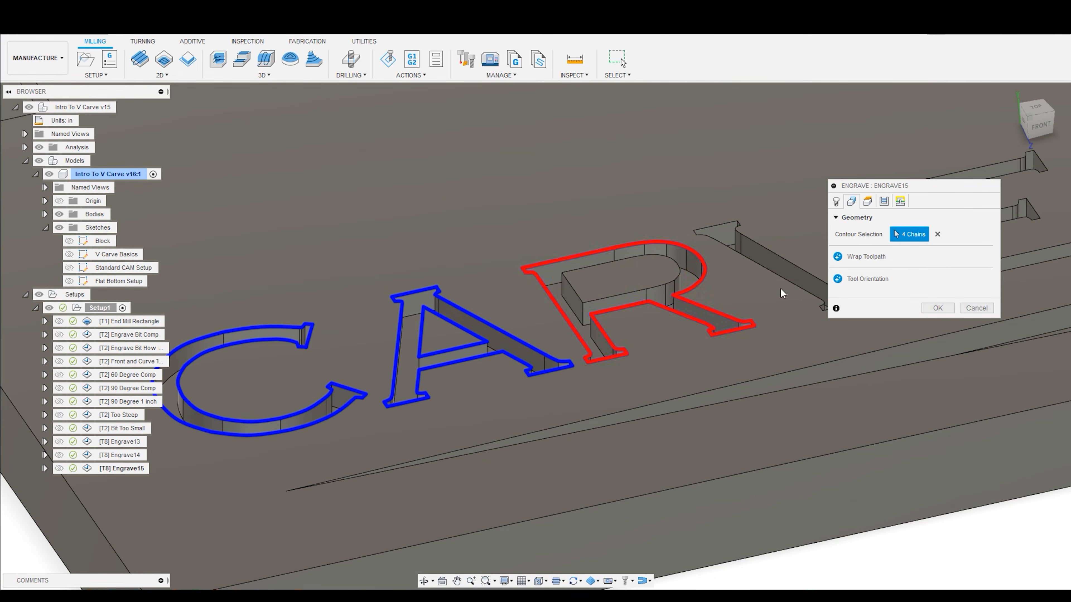
{"action": "left_click", "coordinate": [938, 308]}
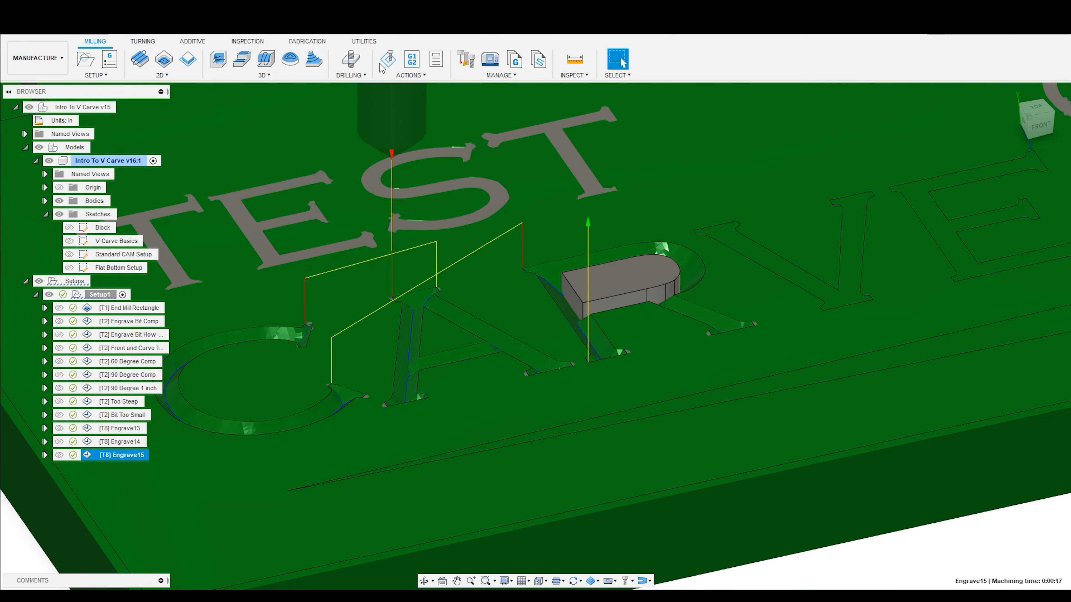
- Hide the models and simulate Engrave15 with the R's outer outline included
{"action": "left_click", "coordinate": [388, 60]}
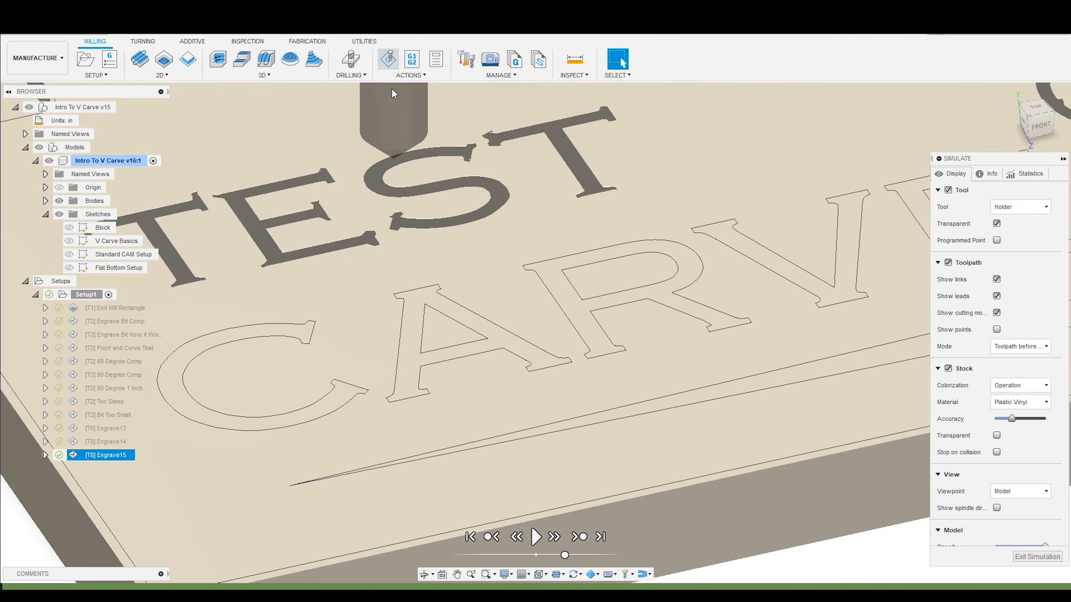
{"action": "left_click", "coordinate": [39, 147]}
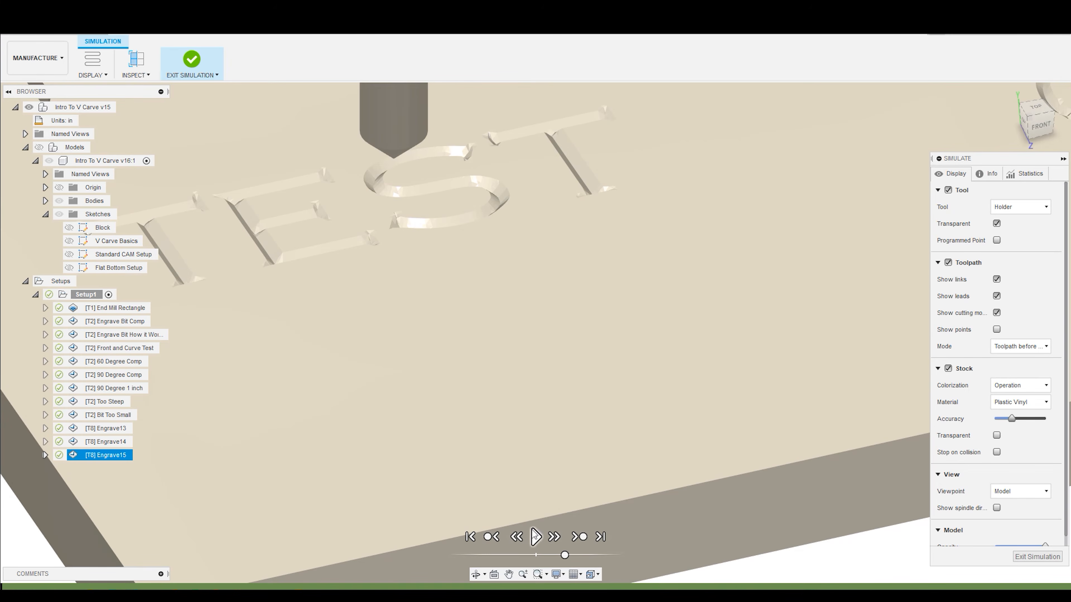
{"action": "left_click", "coordinate": [534, 535]}
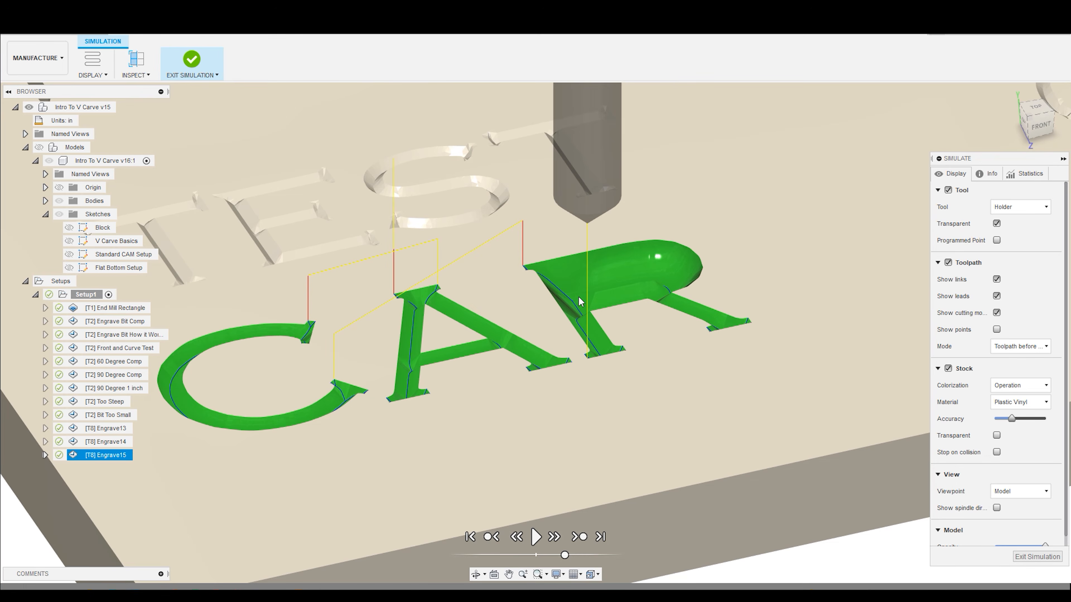
- Examine the carved R up close and beside the C and A, and exit the simulation
{"action": "middle_click_drag", "start_coordinate": [601, 260], "coordinate": [489, 233], "text": "shift"}
{"action": "middle_click_drag", "start_coordinate": [553, 225], "coordinate": [578, 265], "text": "shift"}
{"action": "scroll", "coordinate": [591, 271], "scroll_direction": "down", "scroll_amount": 2}
{"action": "scroll", "coordinate": [597, 271], "scroll_direction": "up", "scroll_amount": 5}
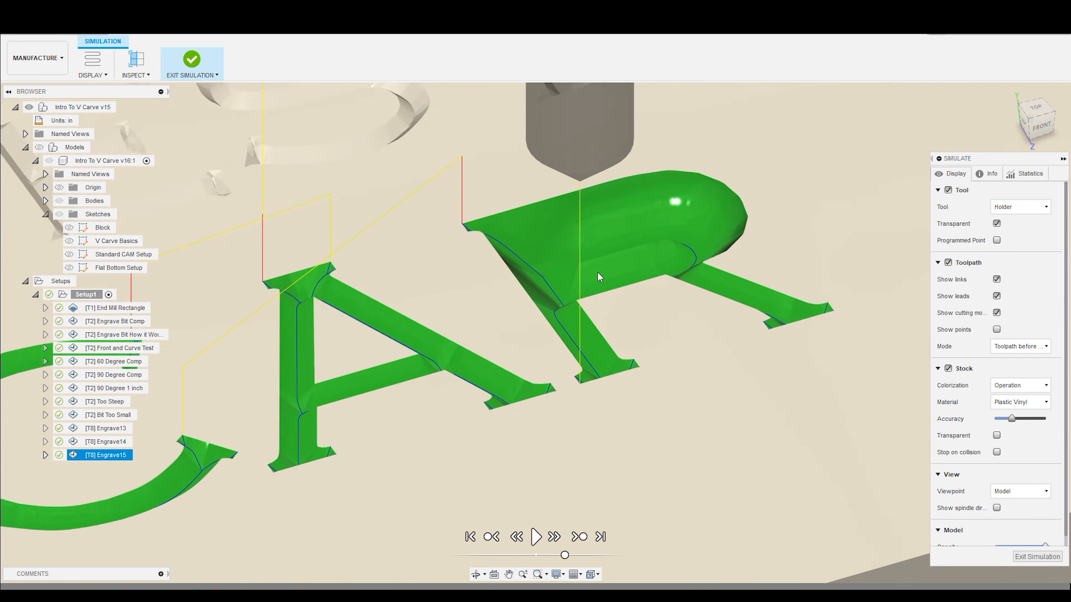
{"action": "scroll", "coordinate": [560, 257], "scroll_direction": "down", "scroll_amount": 5}
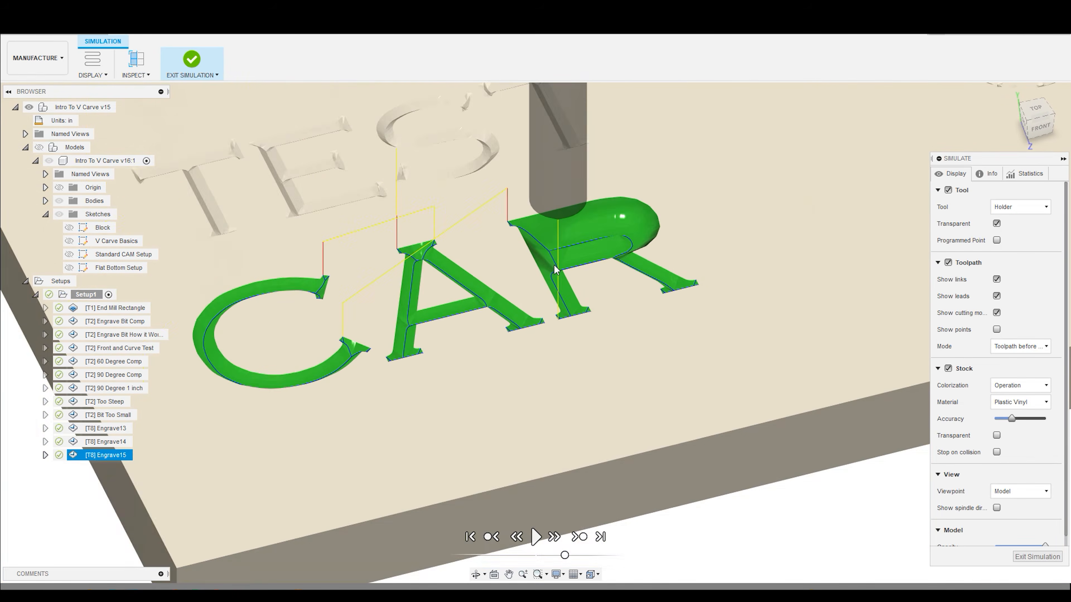
{"action": "scroll", "coordinate": [552, 262], "scroll_direction": "down", "scroll_amount": 5}
{"action": "scroll", "coordinate": [587, 224], "scroll_direction": "up", "scroll_amount": 6}
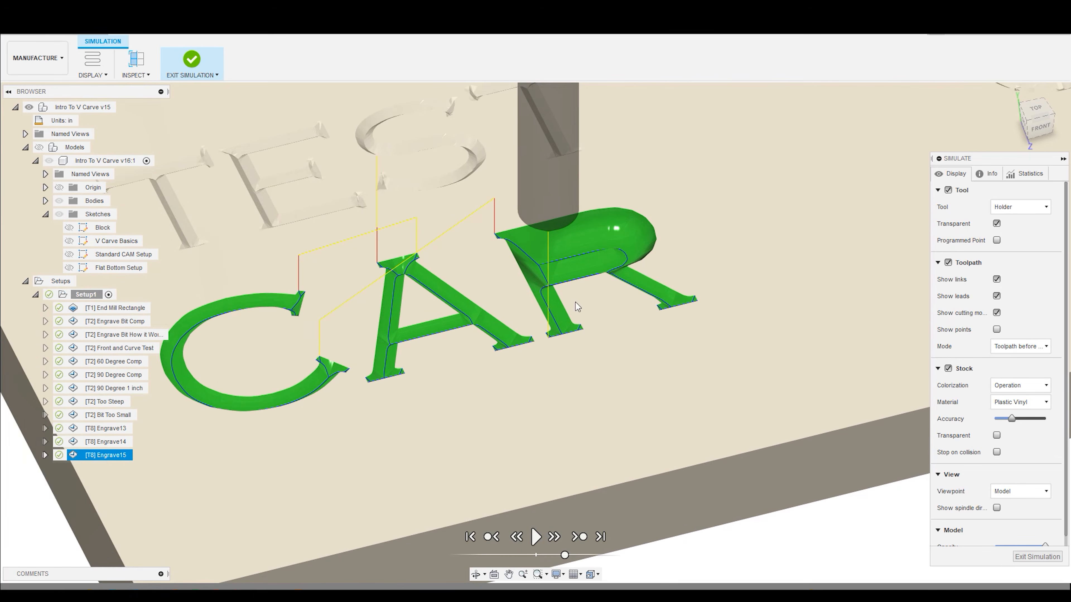
{"action": "right_click", "coordinate": [122, 455]}
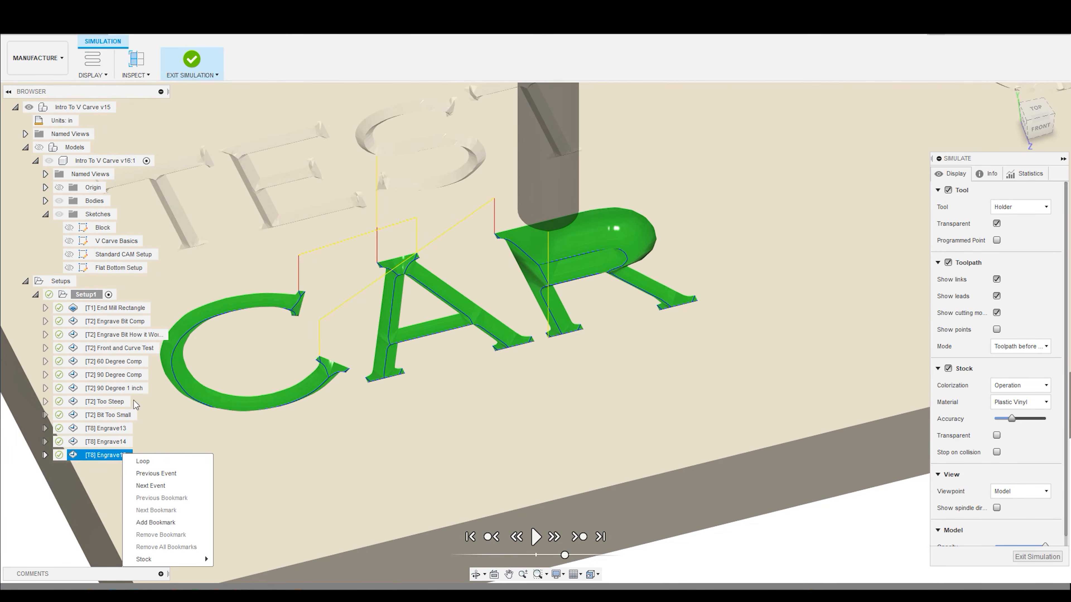
{"action": "left_click", "coordinate": [1018, 557]}
- Reopen Engrave15 for editing, show the models, and add the R's inner outline to the contour selection
{"action": "right_click", "coordinate": [109, 455]}
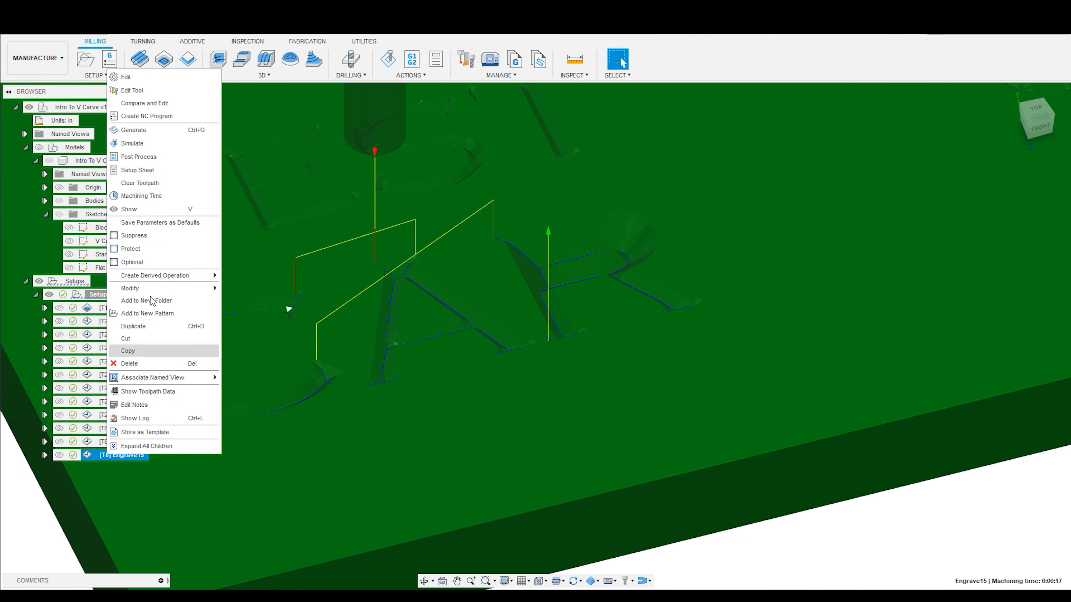
{"action": "left_click", "coordinate": [163, 78]}
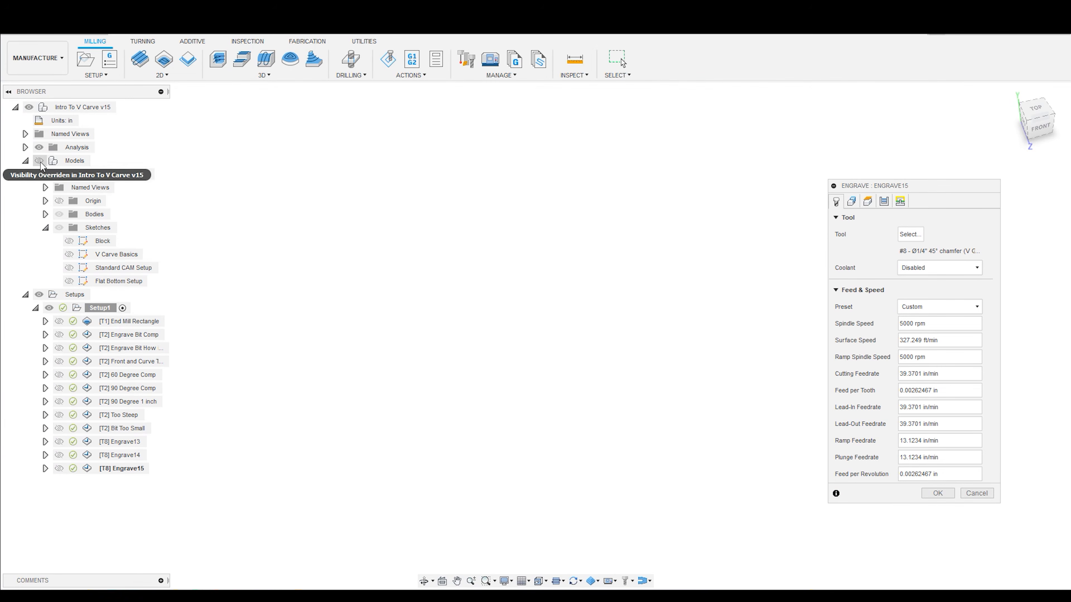
{"action": "left_click", "coordinate": [49, 174]}
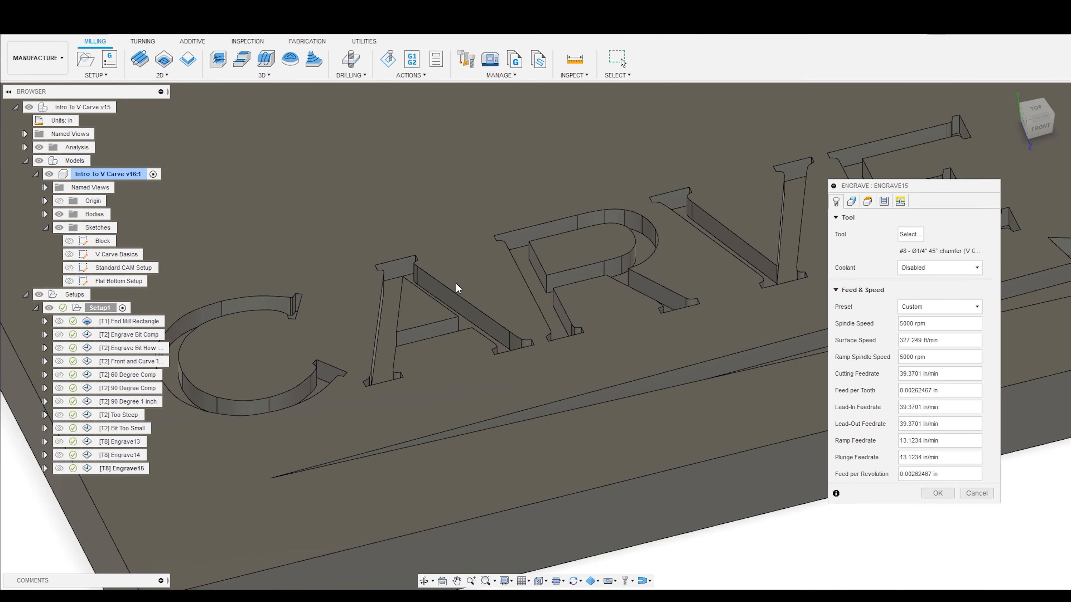
{"action": "left_click", "coordinate": [851, 201]}
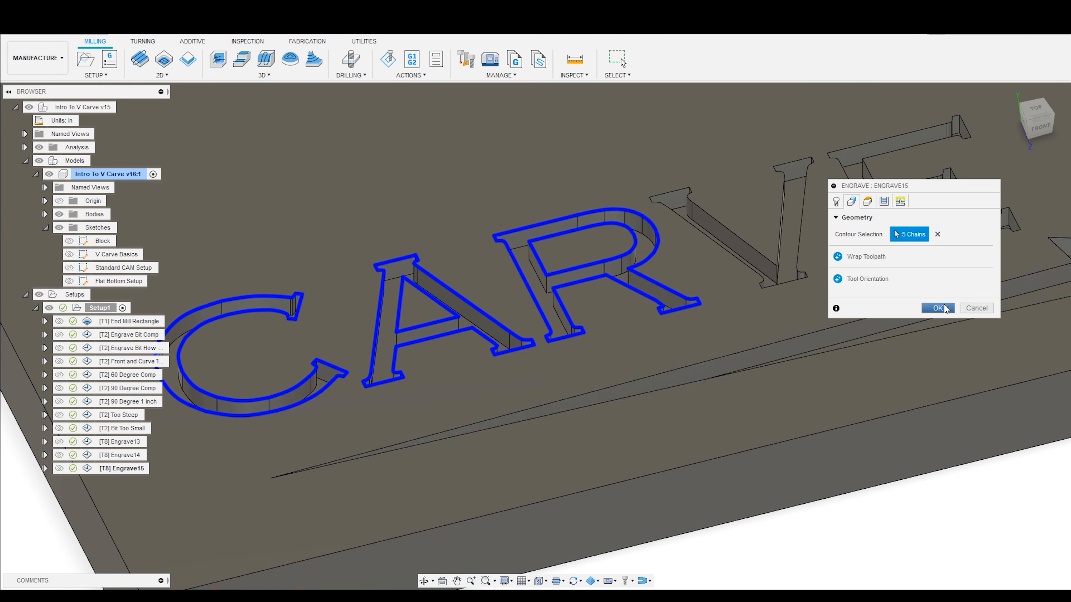
{"action": "key", "text": "Return"}
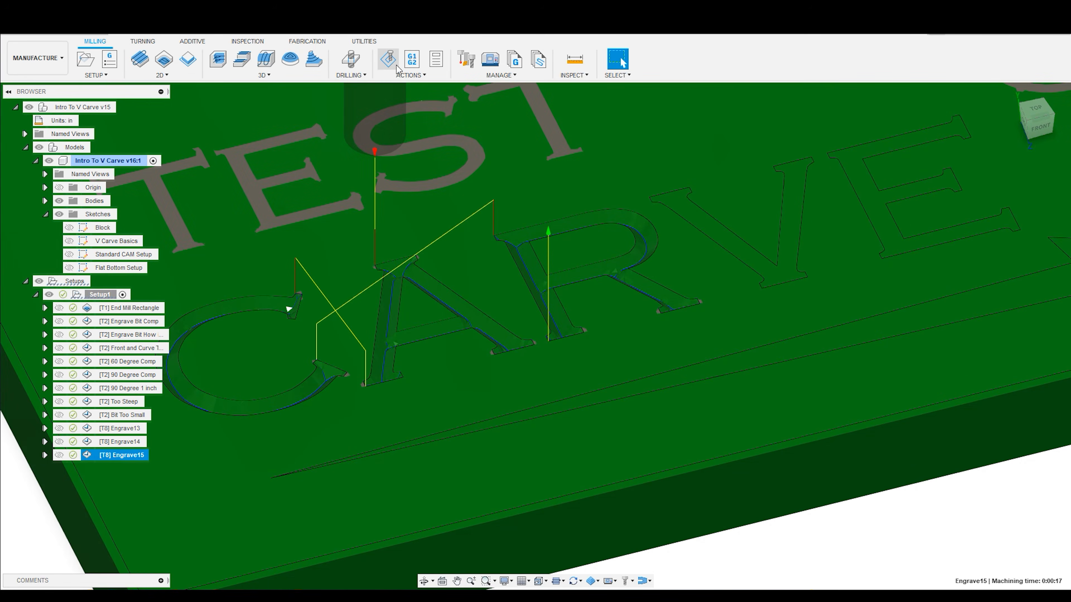
- Hide the models, simulate the engraving of C, A and R with the R's inner outline, and exit the simulation
{"action": "left_click", "coordinate": [39, 147]}
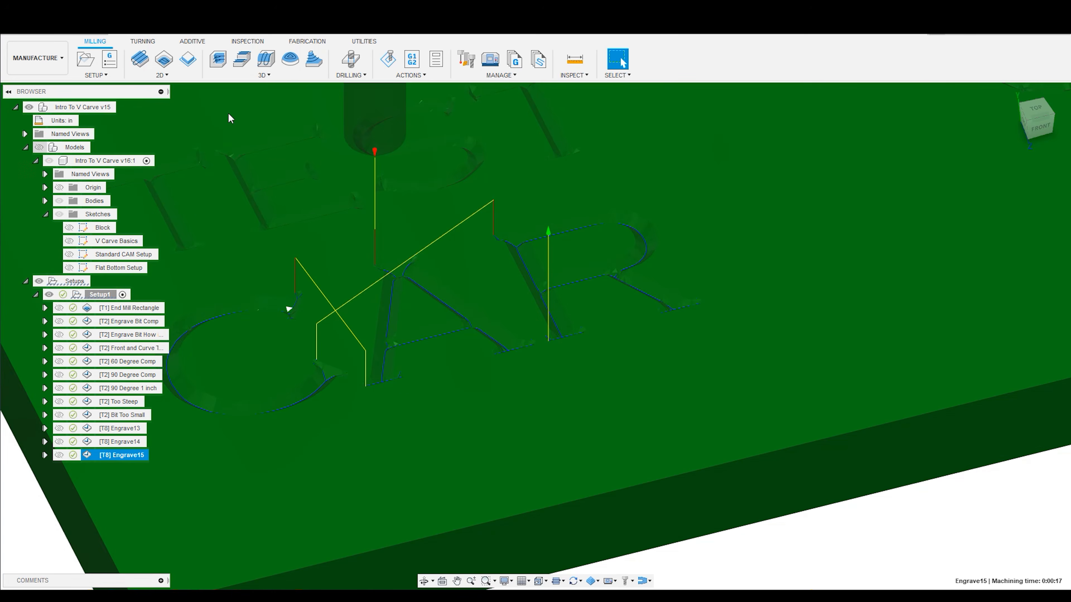
{"action": "left_click", "coordinate": [383, 67]}
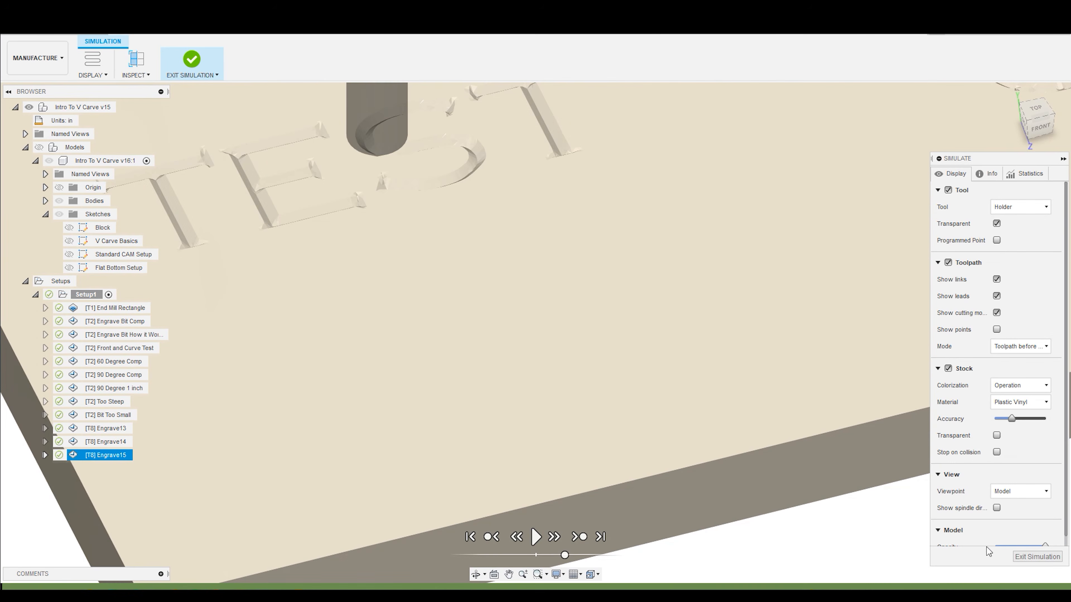
{"action": "left_click", "coordinate": [536, 536]}
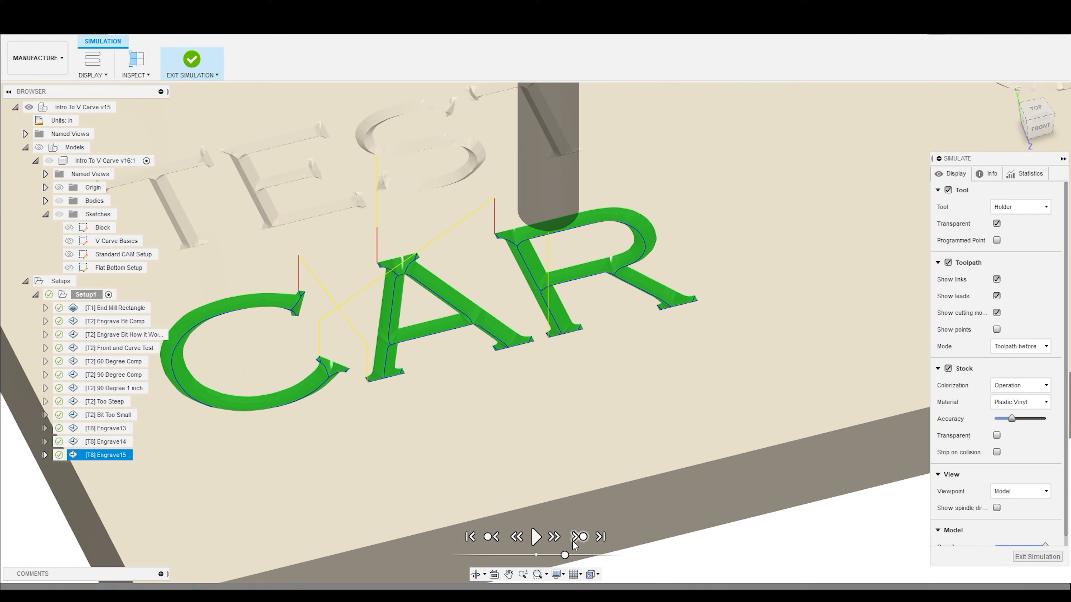
{"action": "left_click", "coordinate": [1022, 558]}
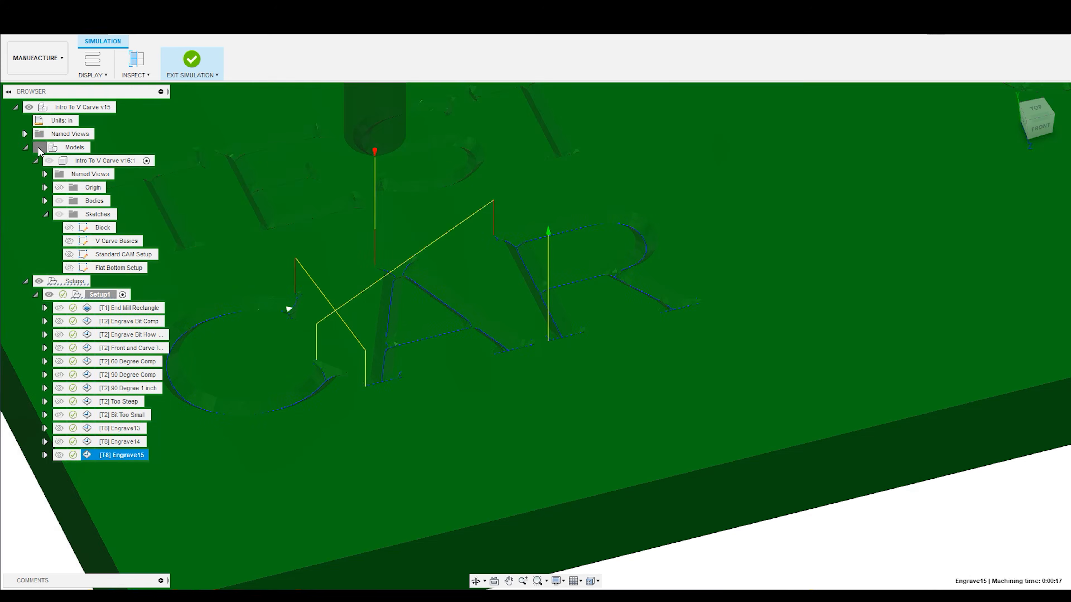
- Show the models again and add the outline of the long arrow below CARVE to the Engrave15 contours
{"action": "scroll", "coordinate": [675, 240], "scroll_direction": "up", "scroll_amount": 4}
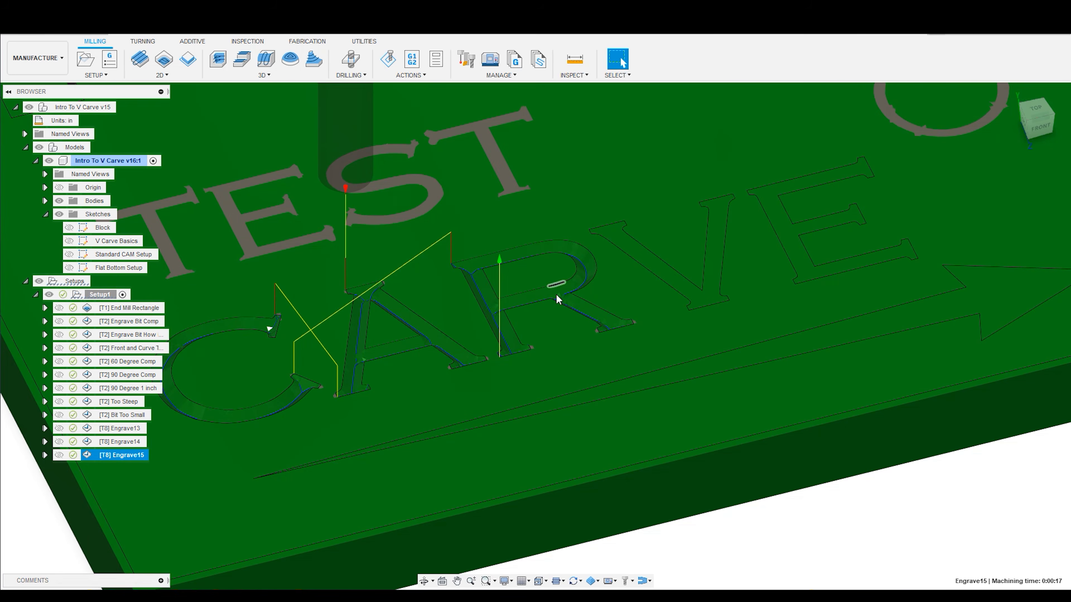
{"action": "scroll", "coordinate": [521, 256], "scroll_direction": "up", "scroll_amount": 3}
{"action": "scroll", "coordinate": [608, 251], "scroll_direction": "down", "scroll_amount": 2}
{"action": "scroll", "coordinate": [608, 251], "scroll_direction": "down", "scroll_amount": 3}
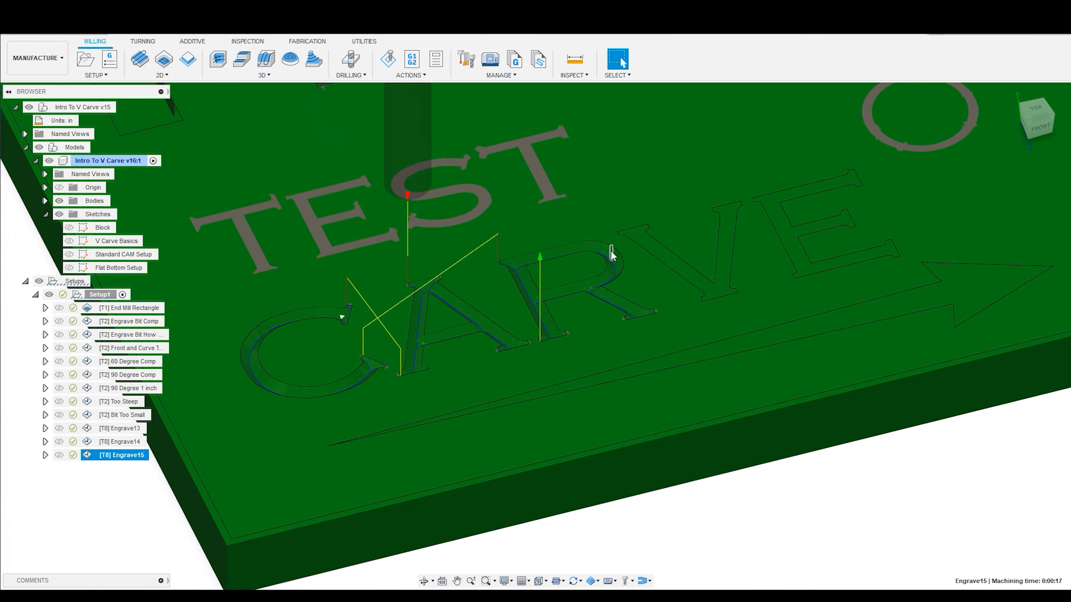
{"action": "scroll", "coordinate": [641, 234], "scroll_direction": "up", "scroll_amount": 2}
{"action": "scroll", "coordinate": [736, 275], "scroll_direction": "up", "scroll_amount": 2}
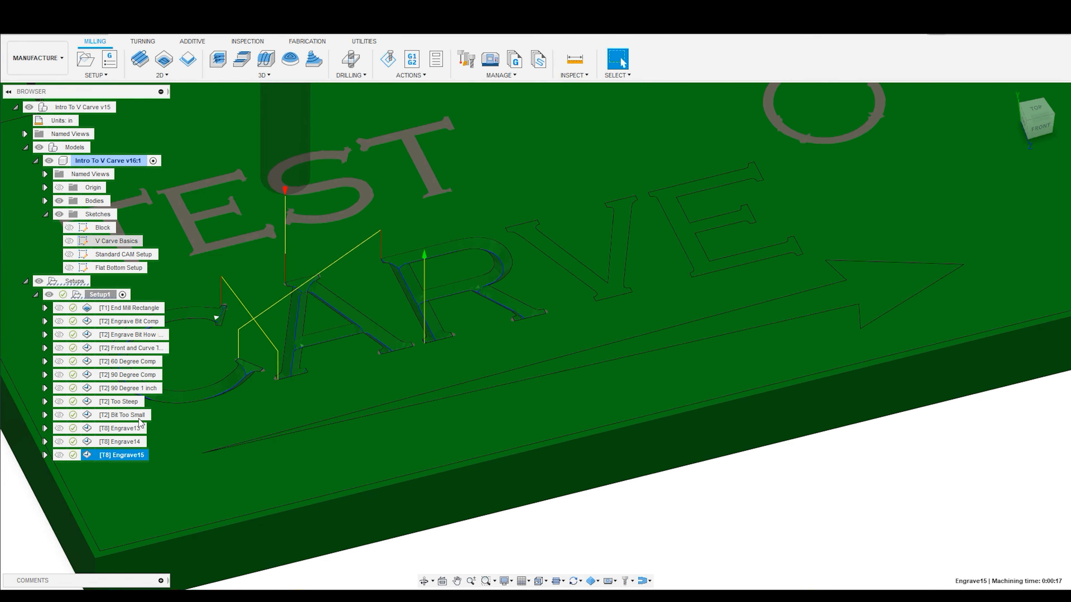
{"action": "right_click", "coordinate": [132, 454]}
{"action": "left_click", "coordinate": [150, 72]}
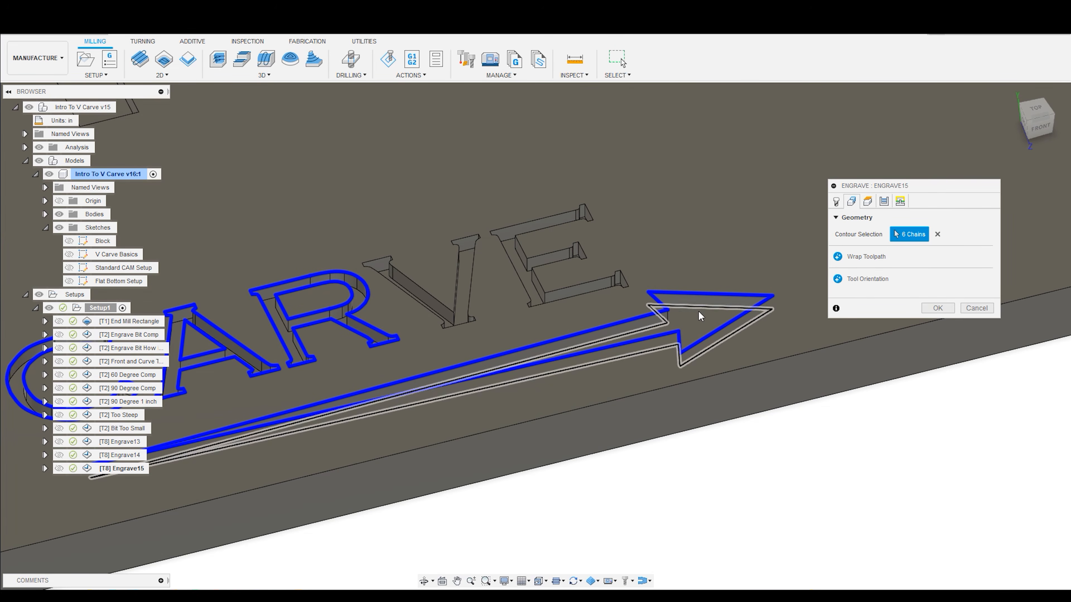
{"action": "left_click", "coordinate": [937, 308]}
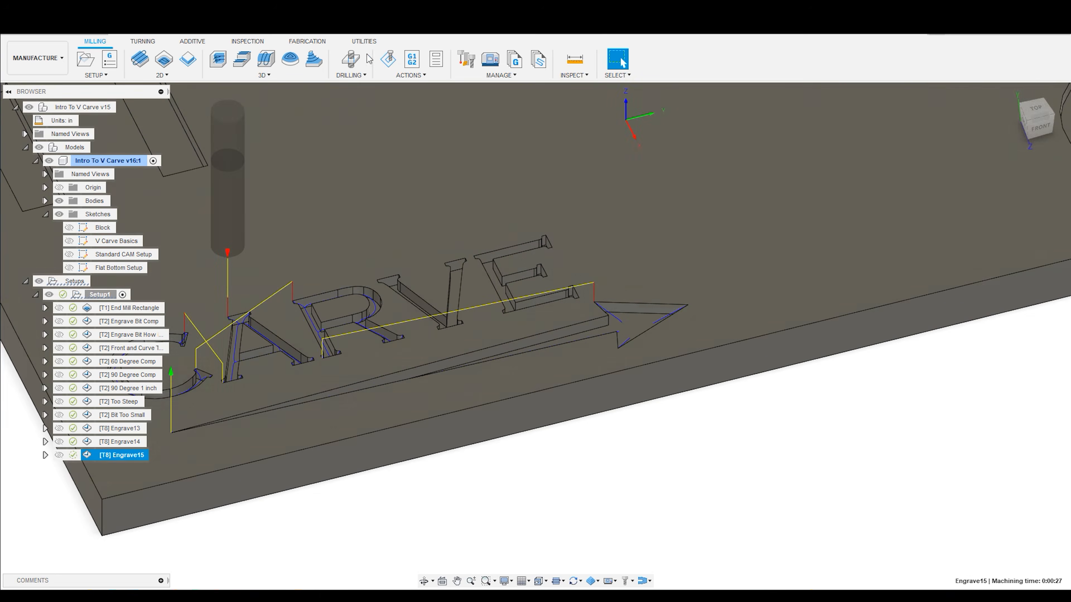
- Simulate Engrave15 with the models hidden and examine the carved arrow together with the letters C, A and R
{"action": "left_click", "coordinate": [388, 59]}
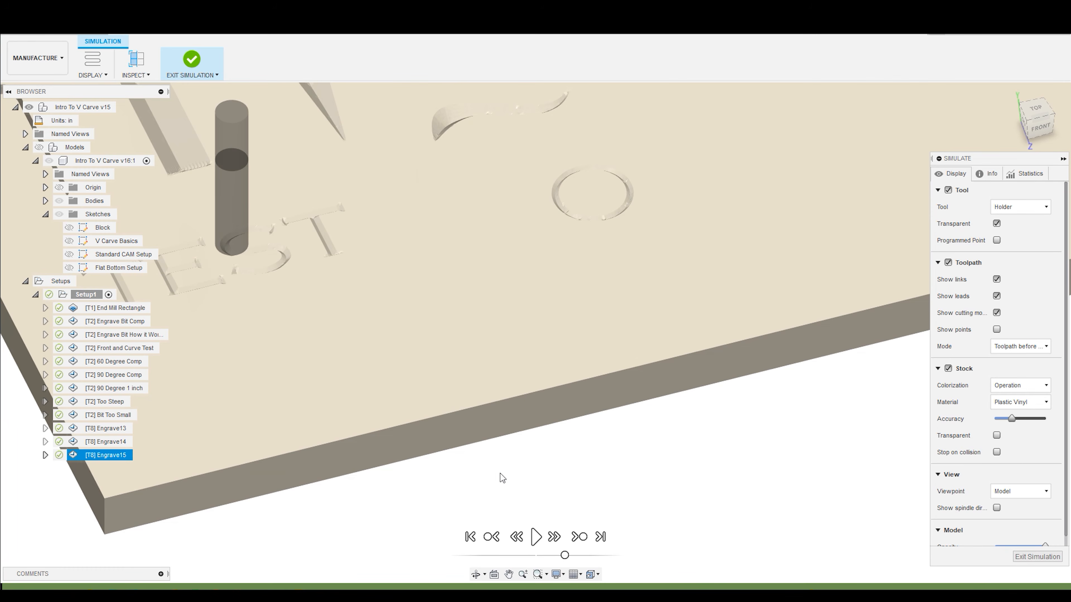
{"action": "left_click", "coordinate": [535, 536]}
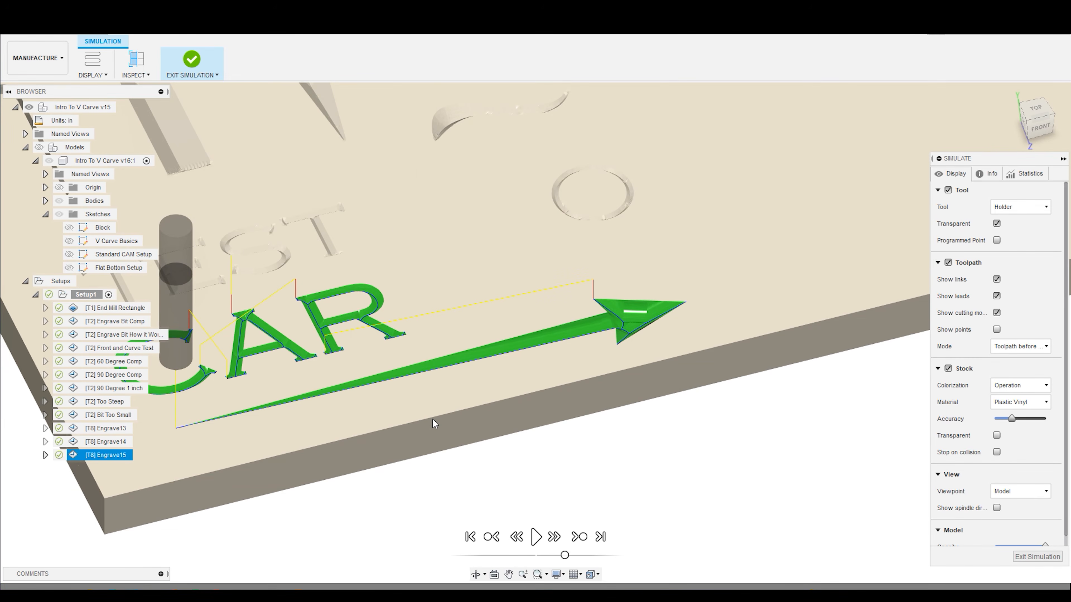
{"action": "scroll", "coordinate": [687, 355], "scroll_direction": "down", "scroll_amount": 3}
{"action": "scroll", "coordinate": [460, 392], "scroll_direction": "up", "scroll_amount": 2}
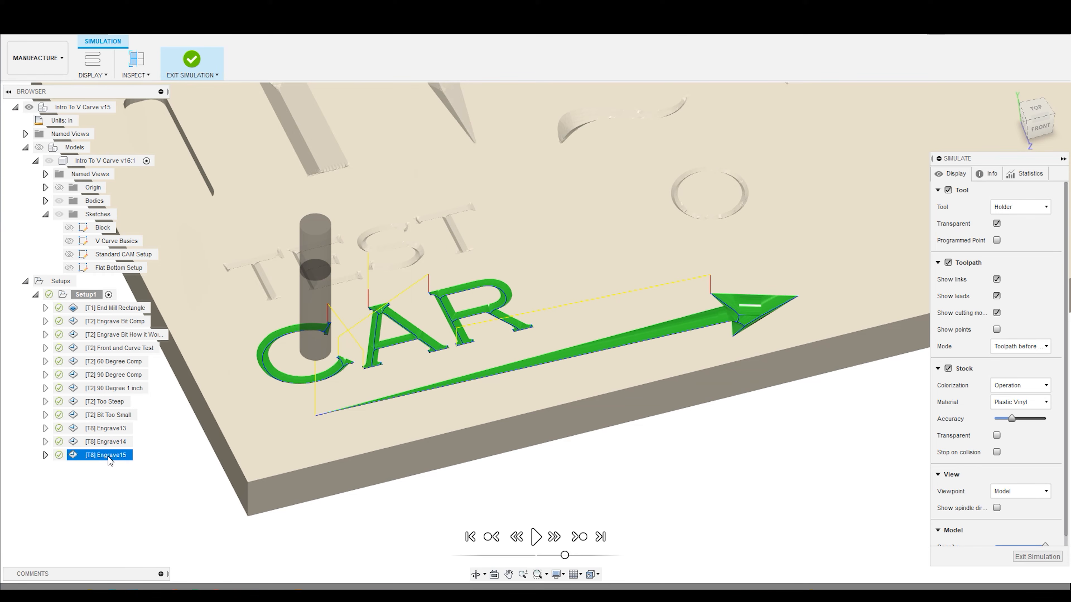
{"action": "scroll", "coordinate": [363, 330], "scroll_direction": "down", "scroll_amount": 4}
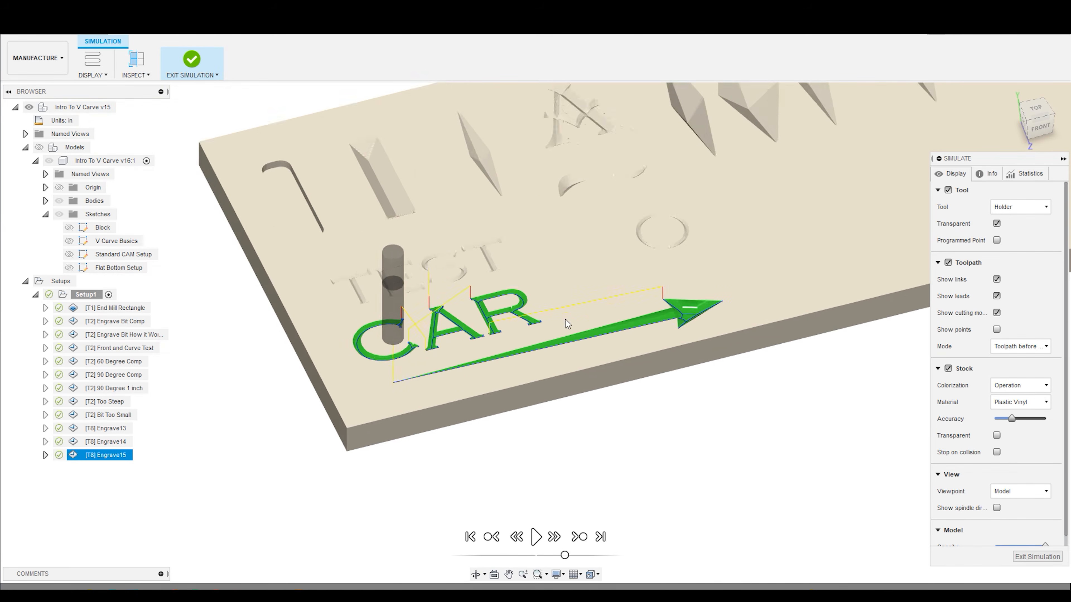
{"action": "scroll", "coordinate": [580, 253], "scroll_direction": "up", "scroll_amount": 3}
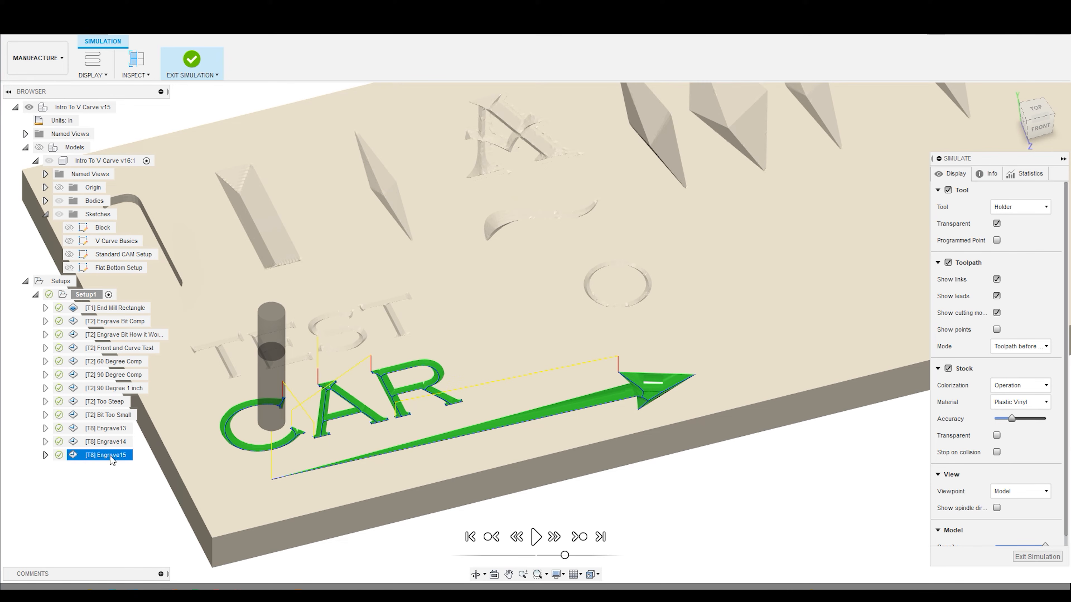
- Exit the Engrave15 simulation and examine the engraved arrow and letters in the stock from several angles
{"action": "left_click", "coordinate": [1025, 557]}
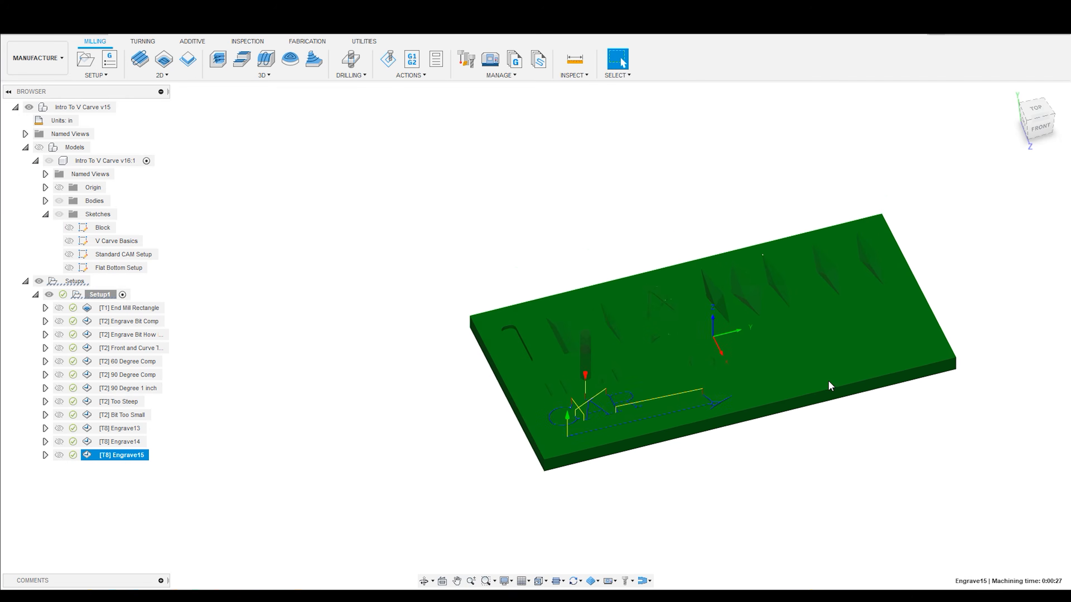
{"action": "scroll", "coordinate": [674, 462], "scroll_direction": "up", "scroll_amount": 3}
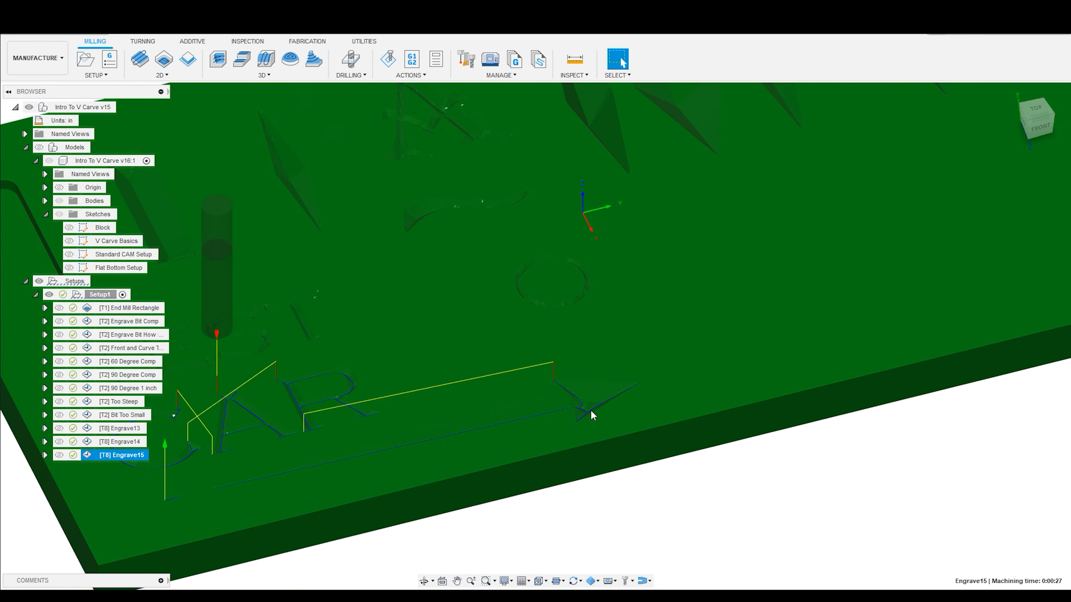
{"action": "scroll", "coordinate": [592, 412], "scroll_direction": "up", "scroll_amount": 4}
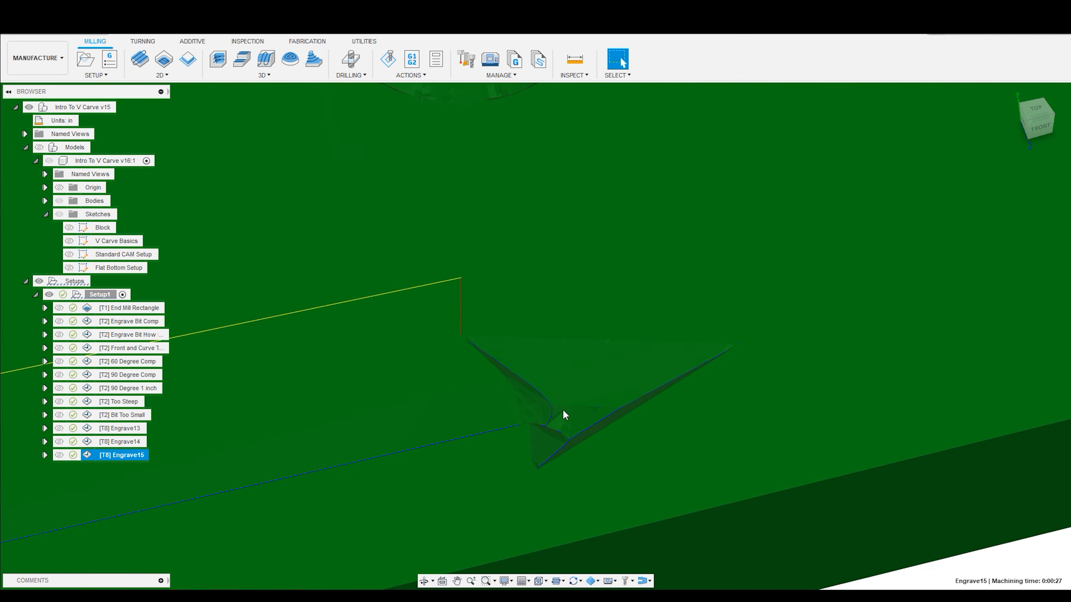
{"action": "middle_click_drag", "start_coordinate": [594, 409], "coordinate": [611, 422], "text": "shift"}
{"action": "scroll", "coordinate": [634, 437], "scroll_direction": "down", "scroll_amount": 3}
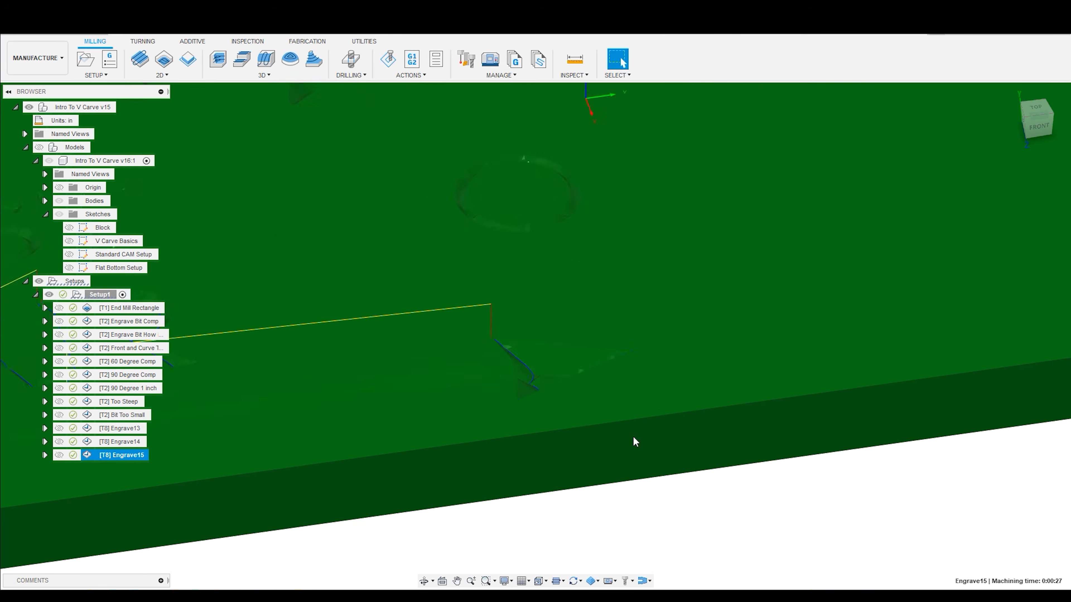
{"action": "scroll", "coordinate": [634, 438], "scroll_direction": "down", "scroll_amount": 5}
{"action": "scroll", "coordinate": [418, 409], "scroll_direction": "up", "scroll_amount": 4}
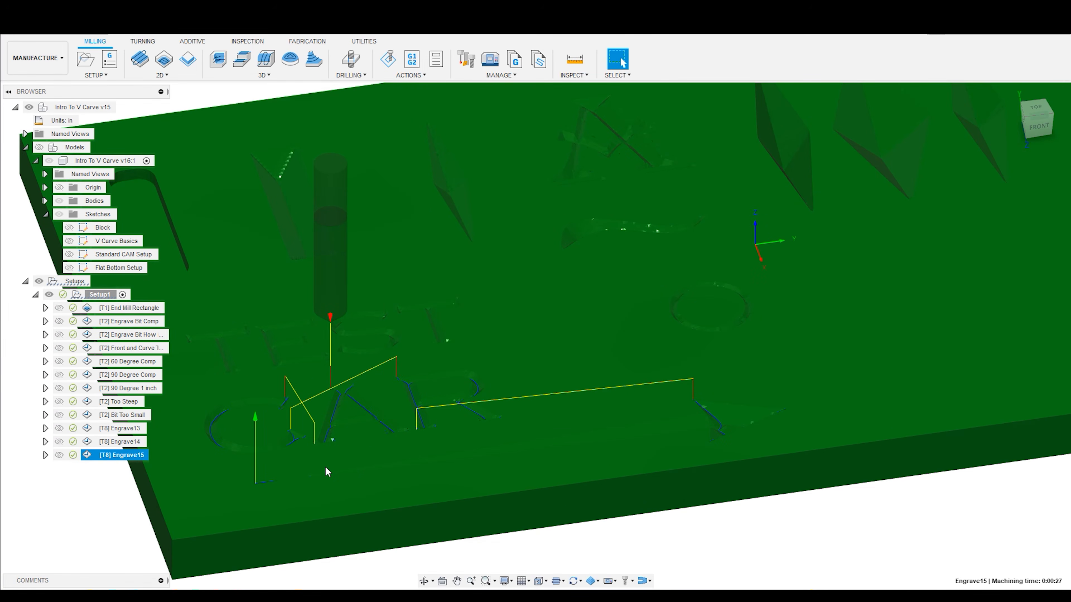
{"action": "scroll", "coordinate": [656, 372], "scroll_direction": "down", "scroll_amount": 2}
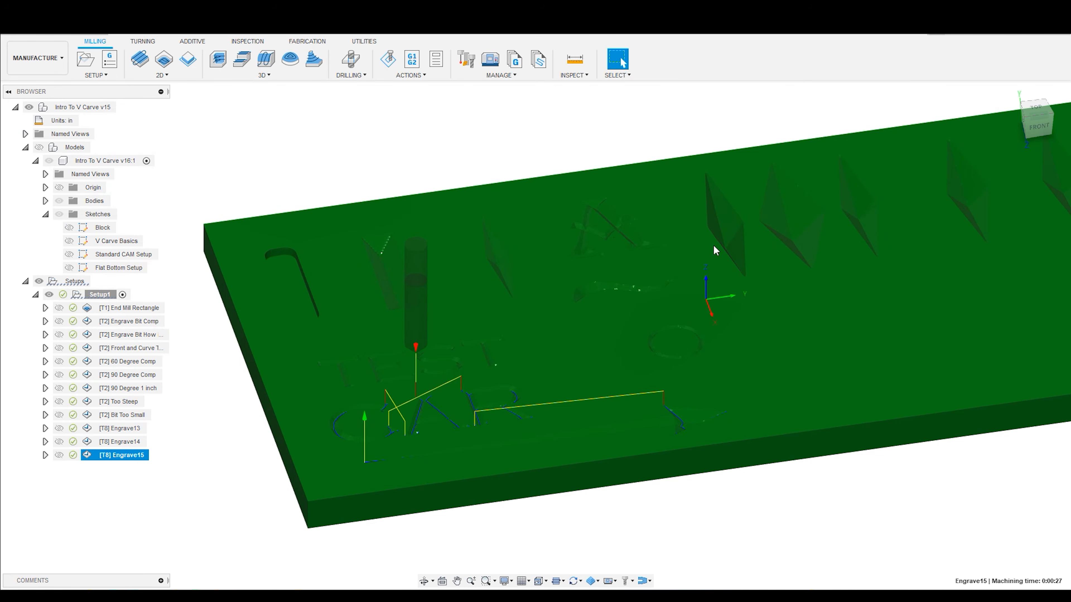
{"action": "scroll", "coordinate": [700, 416], "scroll_direction": "up", "scroll_amount": 3}
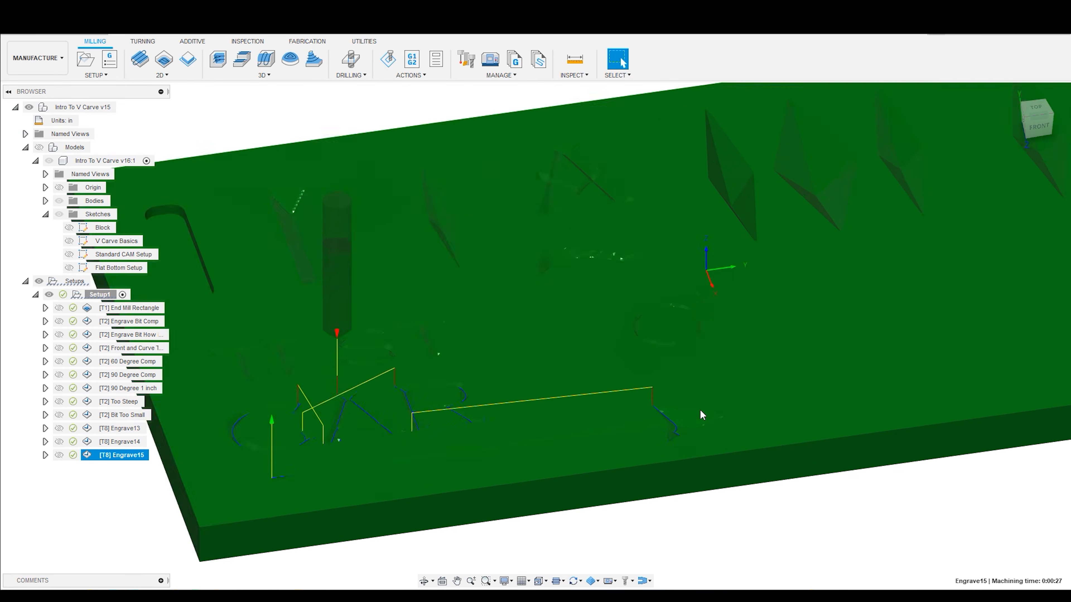
{"action": "scroll", "coordinate": [396, 412], "scroll_direction": "down", "scroll_amount": 2}
{"action": "middle_click_drag", "start_coordinate": [707, 370], "coordinate": [568, 398]}
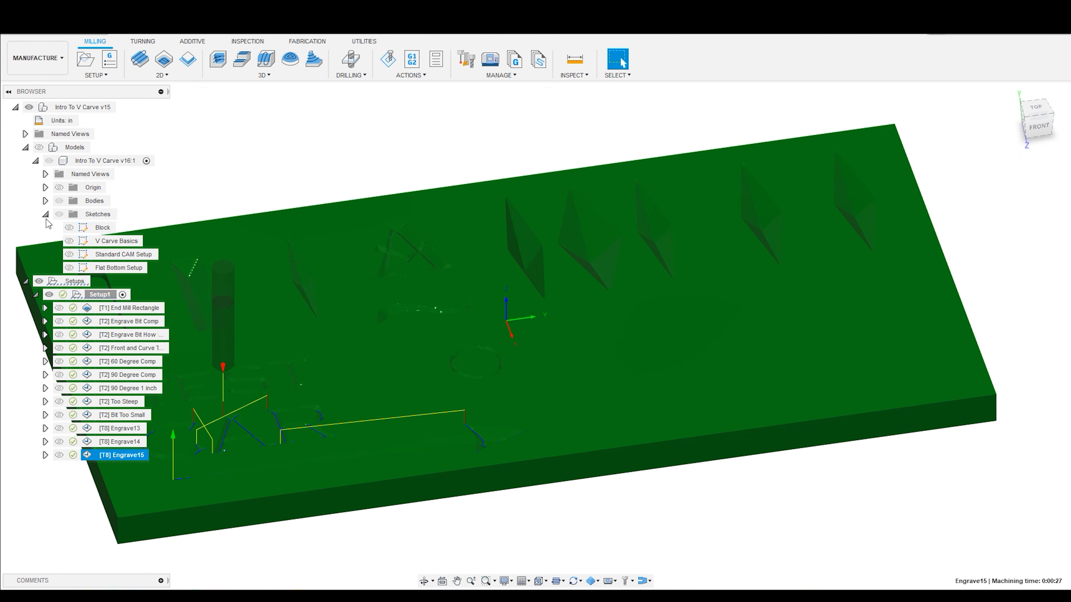
- Show the models and the Flat Bottom Setup sketch, and check the sketched circle's position on the block's top face
{"action": "left_click", "coordinate": [39, 147]}
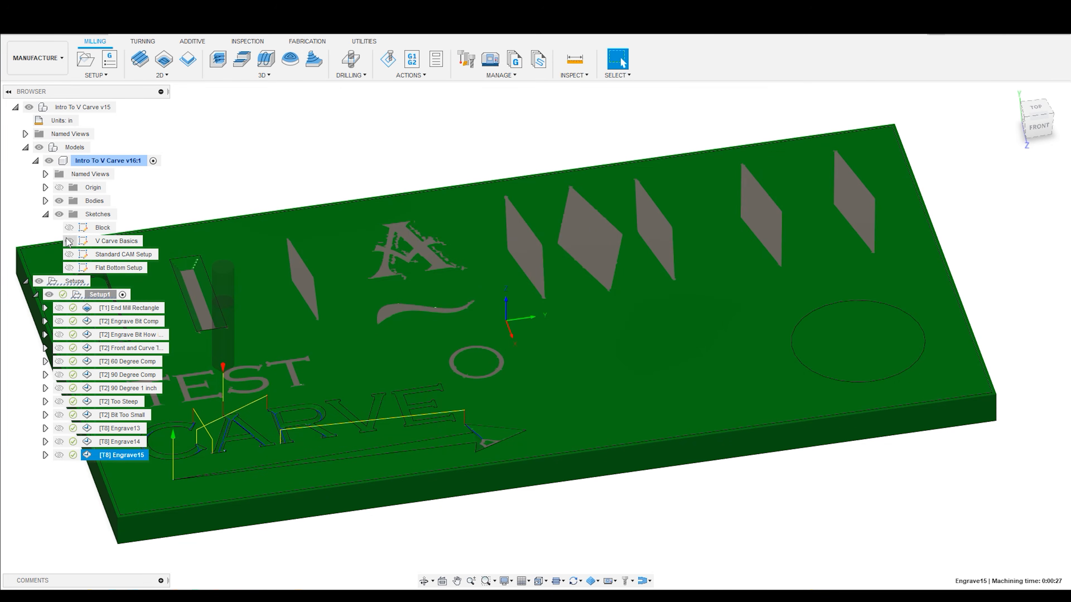
{"action": "left_click", "coordinate": [69, 267]}
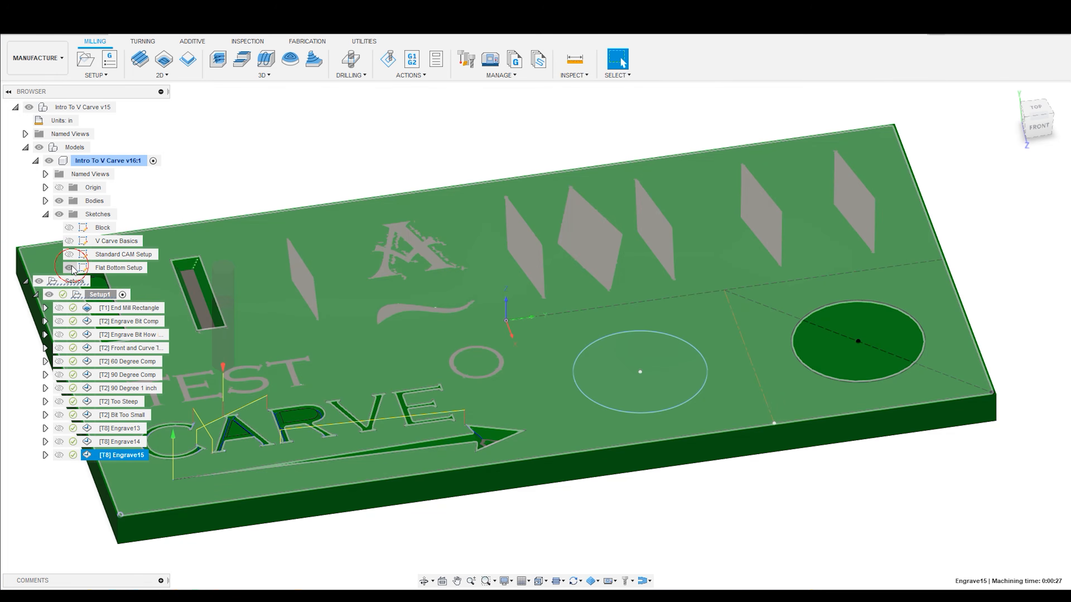
{"action": "left_click", "coordinate": [693, 498]}
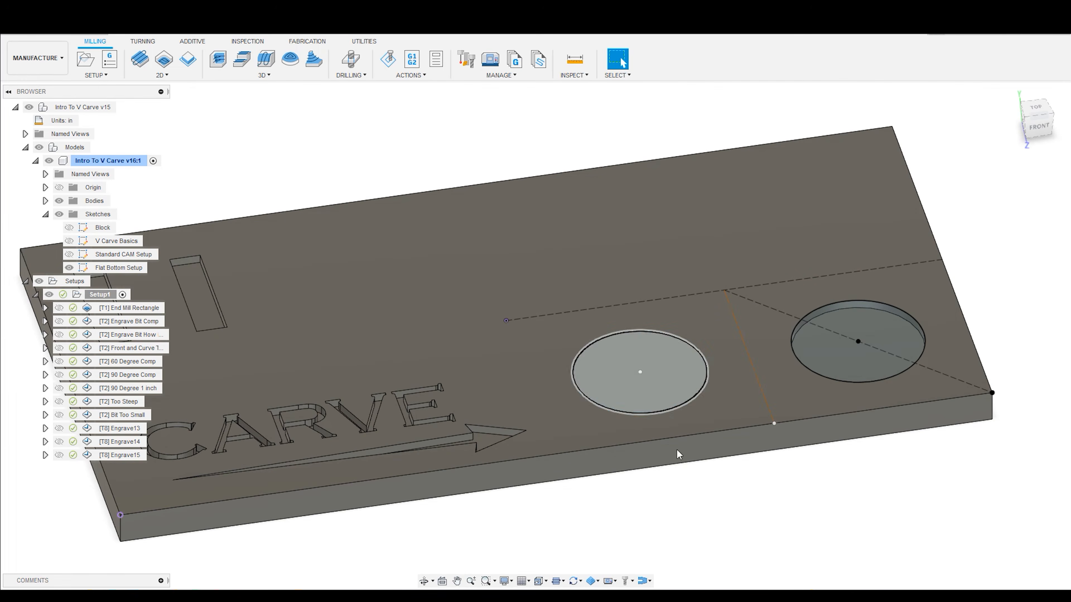
{"action": "scroll", "coordinate": [710, 474], "scroll_direction": "down", "scroll_amount": 2}
{"action": "scroll", "coordinate": [711, 472], "scroll_direction": "up", "scroll_amount": 4}
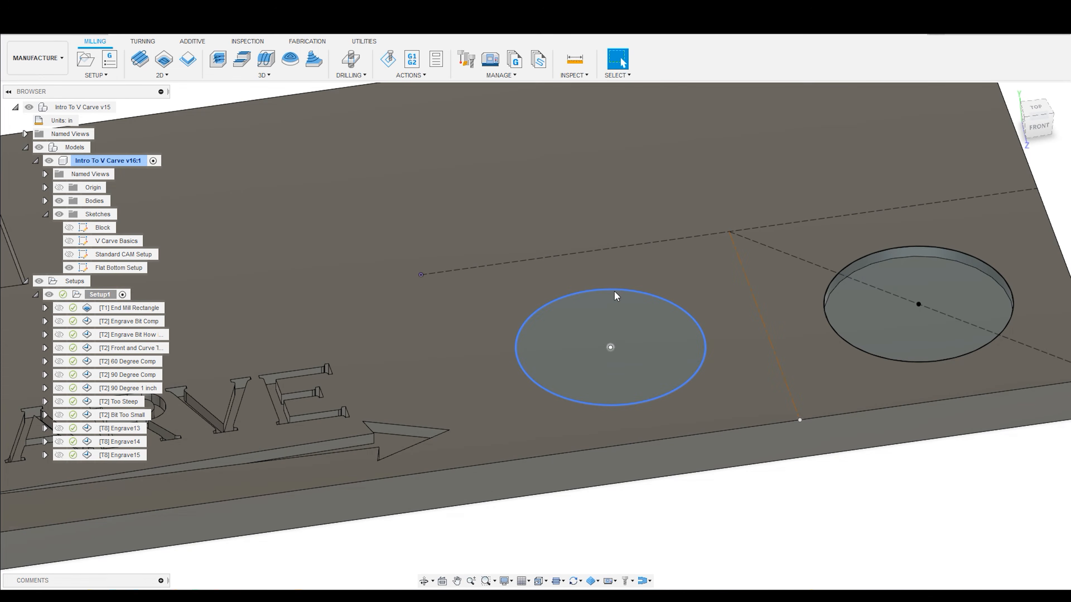
{"action": "middle_click_drag", "start_coordinate": [686, 333], "coordinate": [645, 354], "text": "shift"}
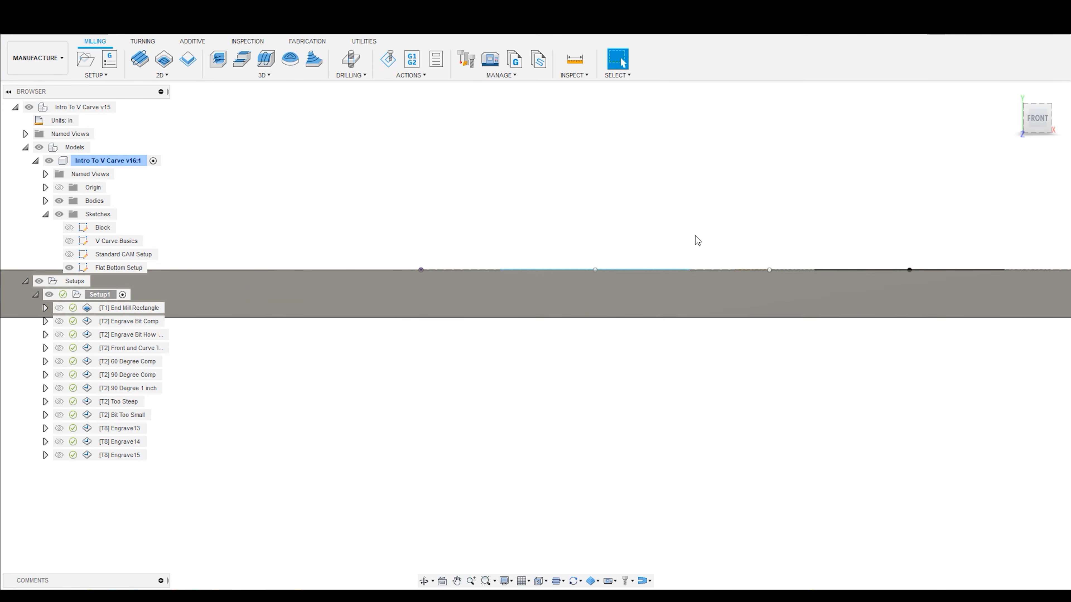
{"action": "left_click", "coordinate": [621, 59]}
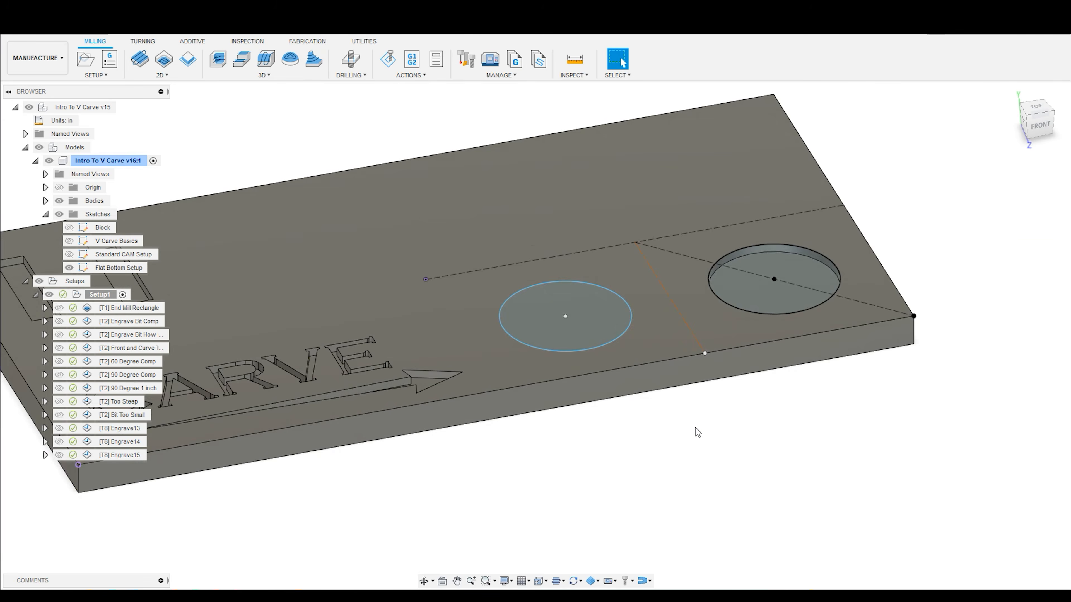
{"action": "scroll", "coordinate": [720, 281], "scroll_direction": "up", "scroll_amount": 4}
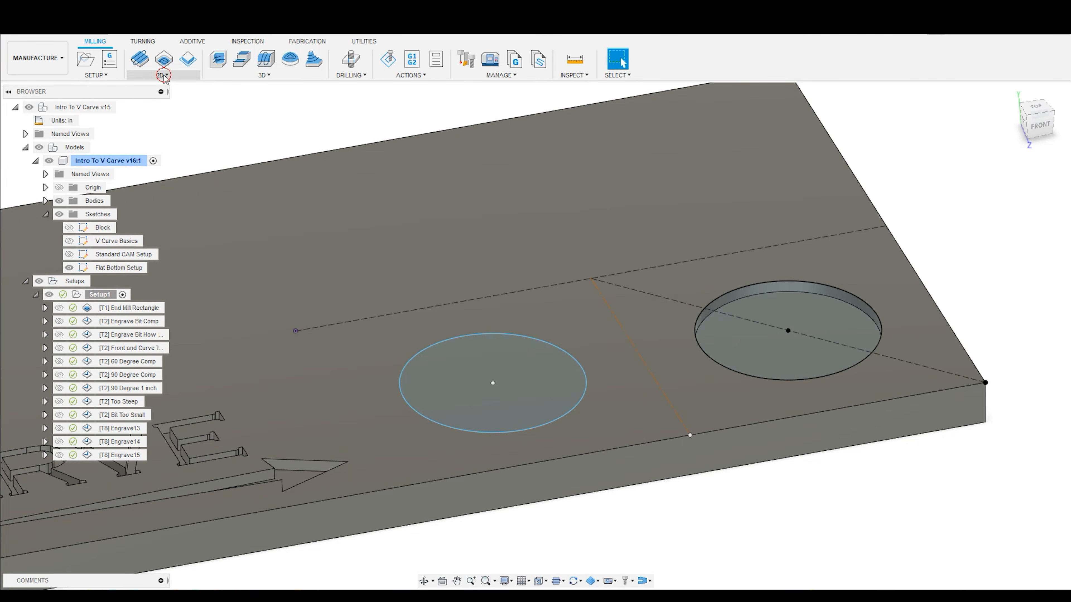
- Create an Engrave toolpath with the #8 1/4" 45° chamfer tool, using the Flat Bottom Setup sketch circle as its contour
{"action": "left_click", "coordinate": [162, 75]}
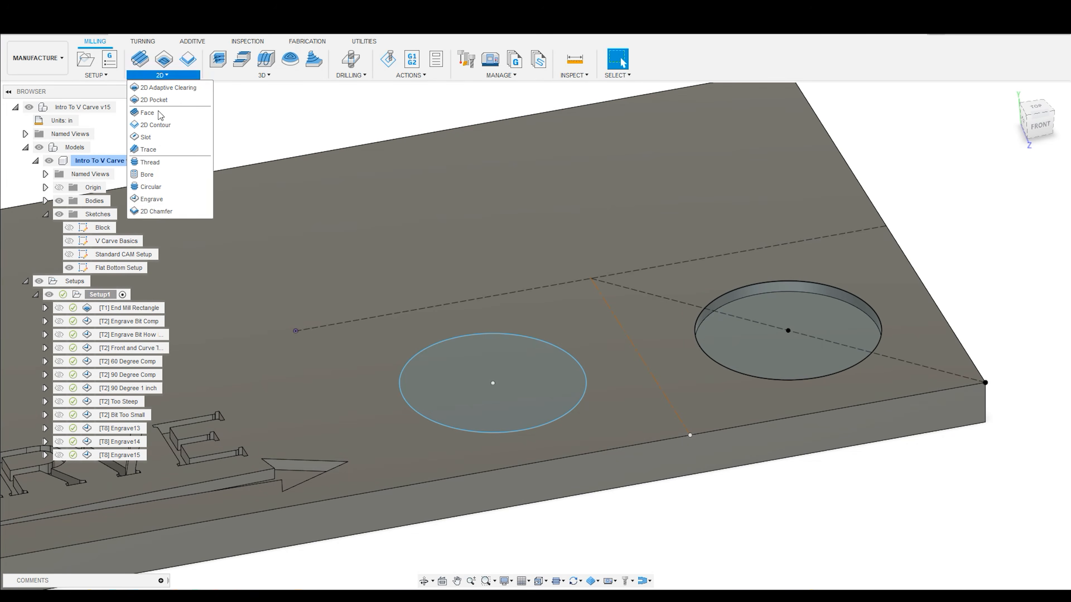
{"action": "left_click", "coordinate": [165, 200]}
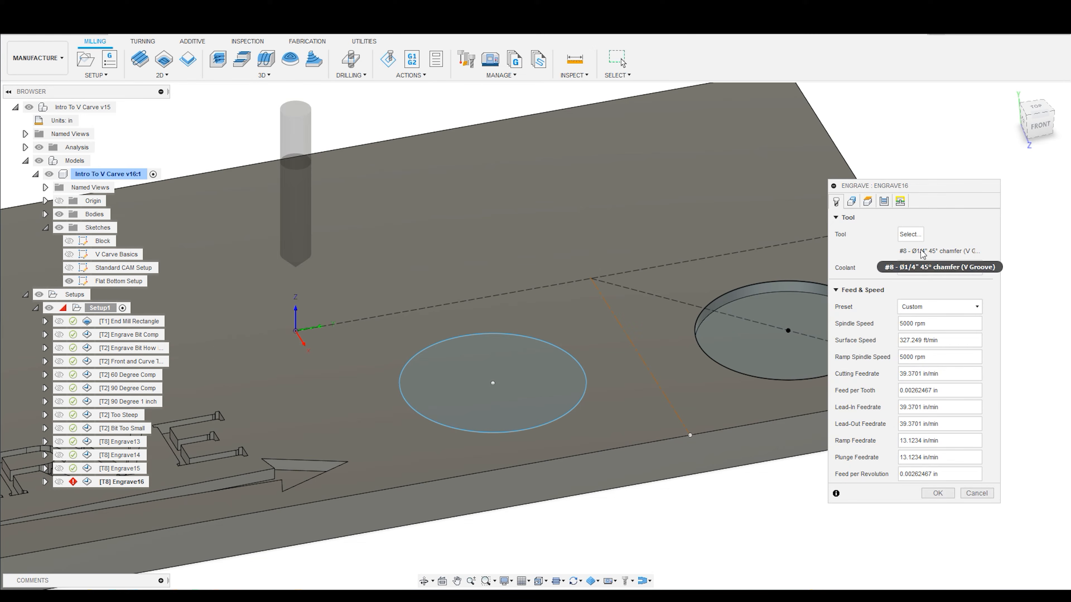
{"action": "left_click", "coordinate": [507, 335]}
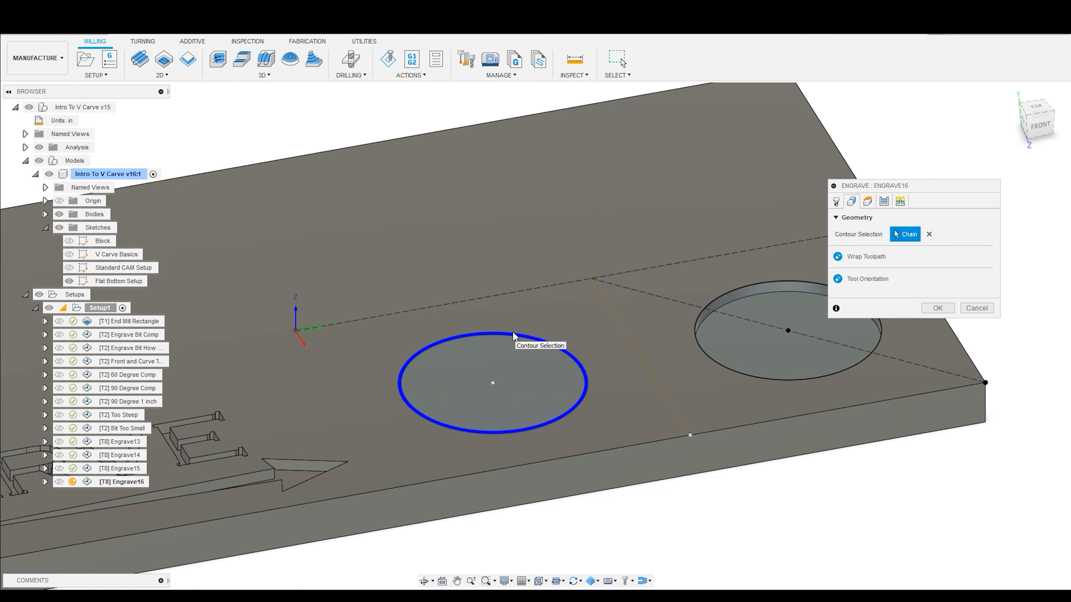
{"action": "left_click", "coordinate": [938, 306]}
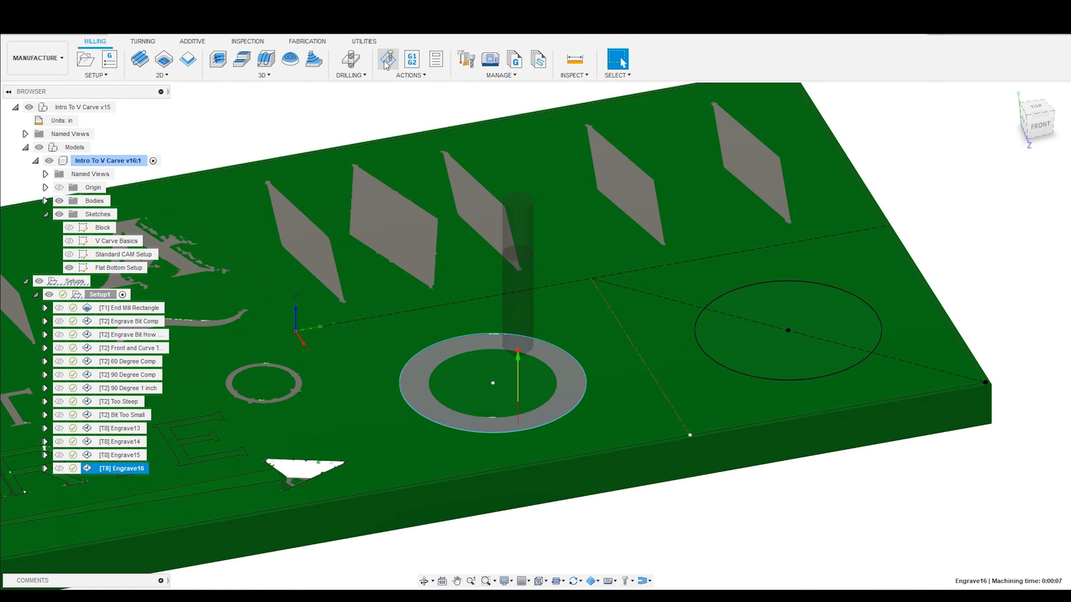
- Simulate Engrave16, examine the tool tip from the front and the carved ring from above, and exit the simulation
{"action": "left_click", "coordinate": [387, 60]}
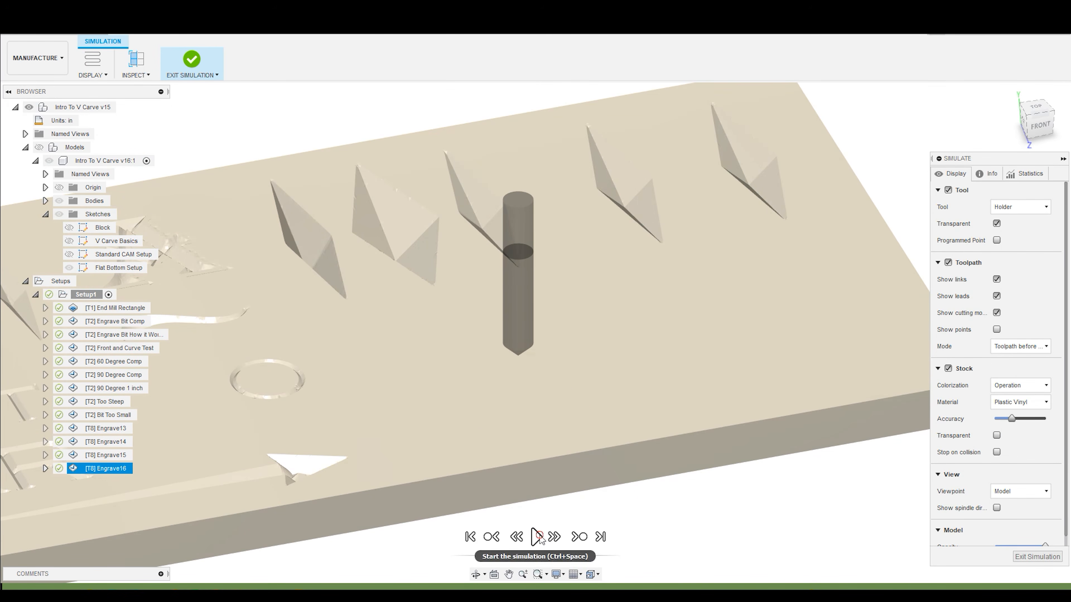
{"action": "left_click", "coordinate": [536, 537]}
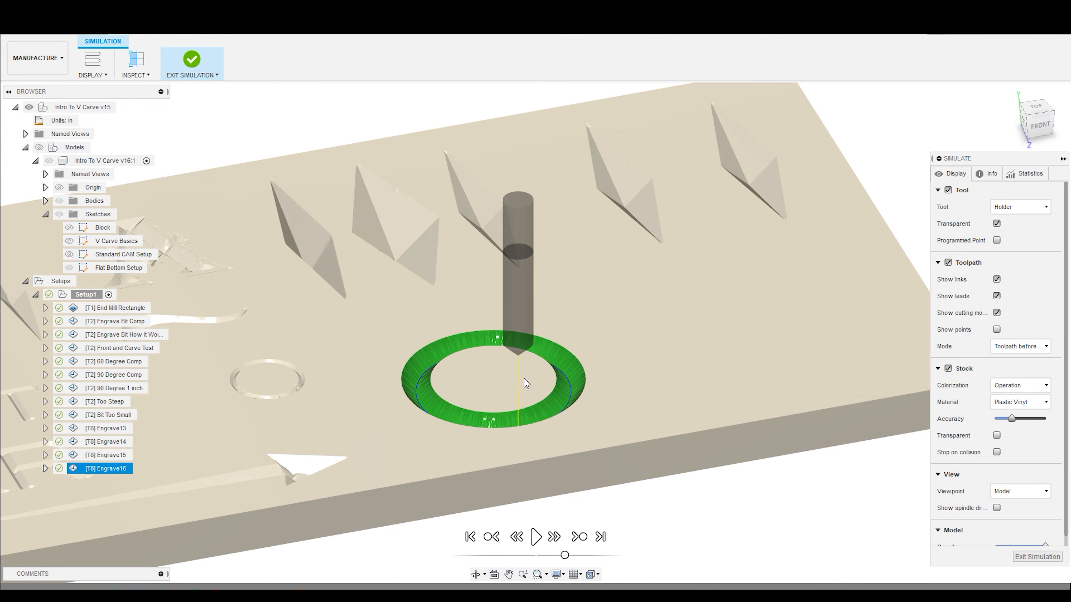
{"action": "mouse_move", "coordinate": [518, 361]}
{"action": "middle_mouse_down"}
{"action": "mouse_move", "coordinate": [506, 349]}
{"action": "mouse_move", "coordinate": [522, 370]}
{"action": "middle_mouse_up"}
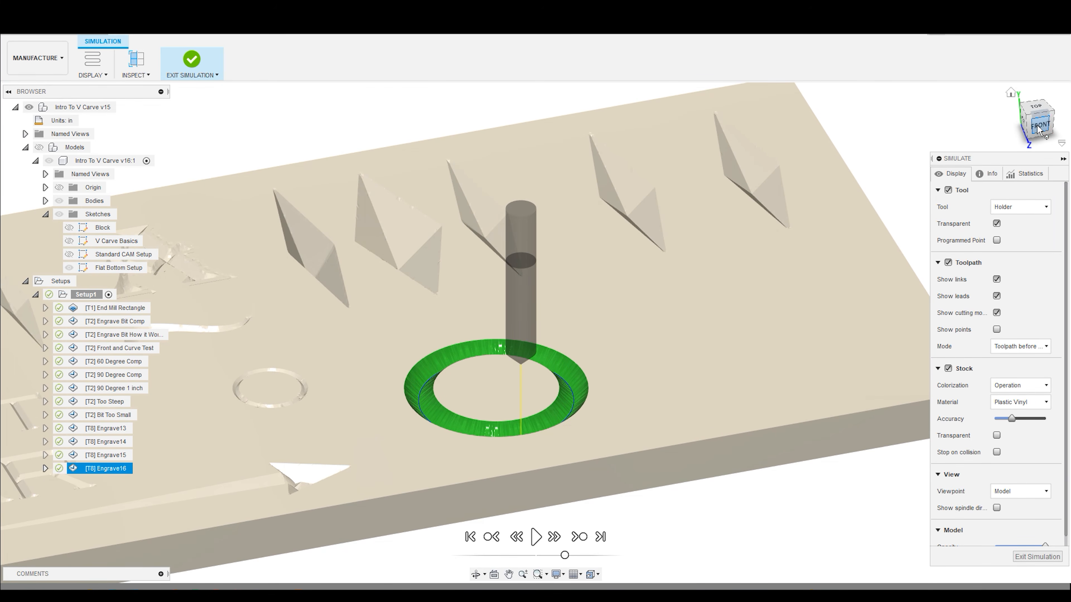
{"action": "left_click", "coordinate": [1038, 132]}
{"action": "scroll", "coordinate": [411, 164], "scroll_direction": "up", "scroll_amount": 5}
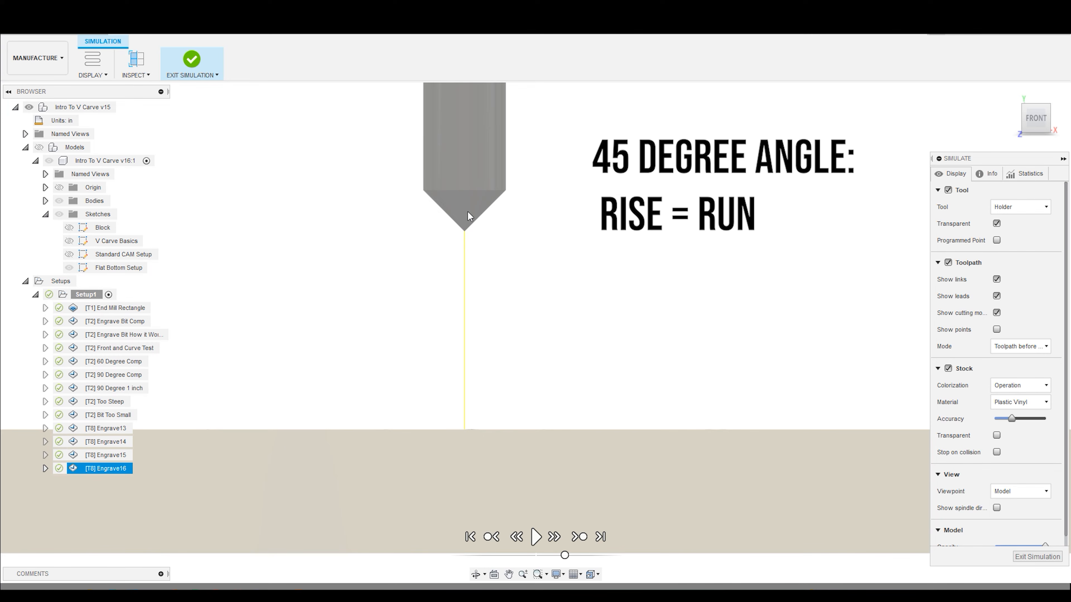
{"action": "middle_click_drag", "start_coordinate": [521, 306], "coordinate": [656, 357], "text": "shift"}
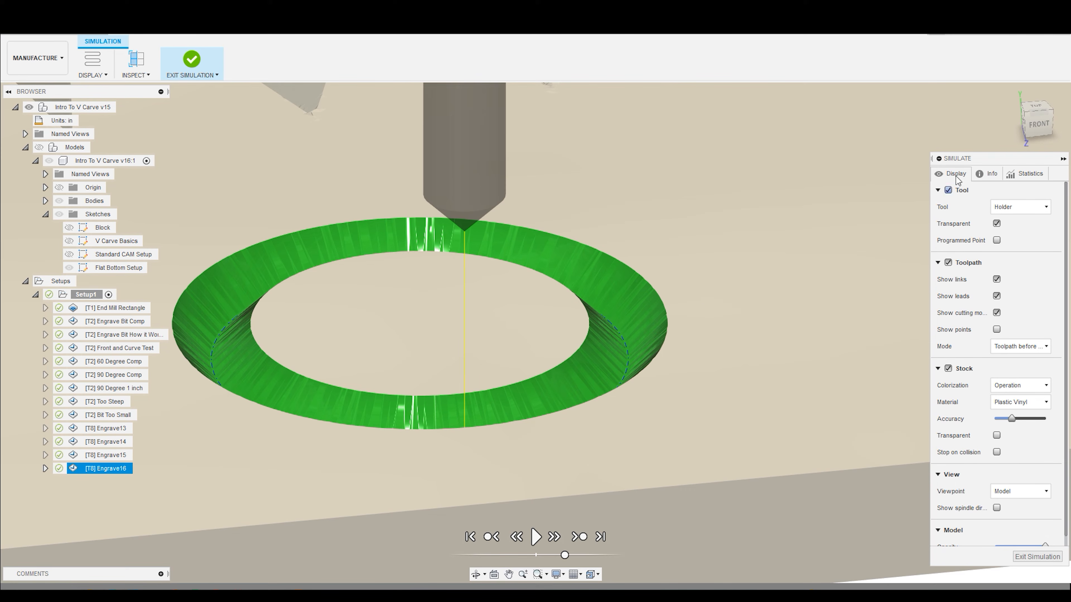
{"action": "left_click", "coordinate": [1037, 556]}
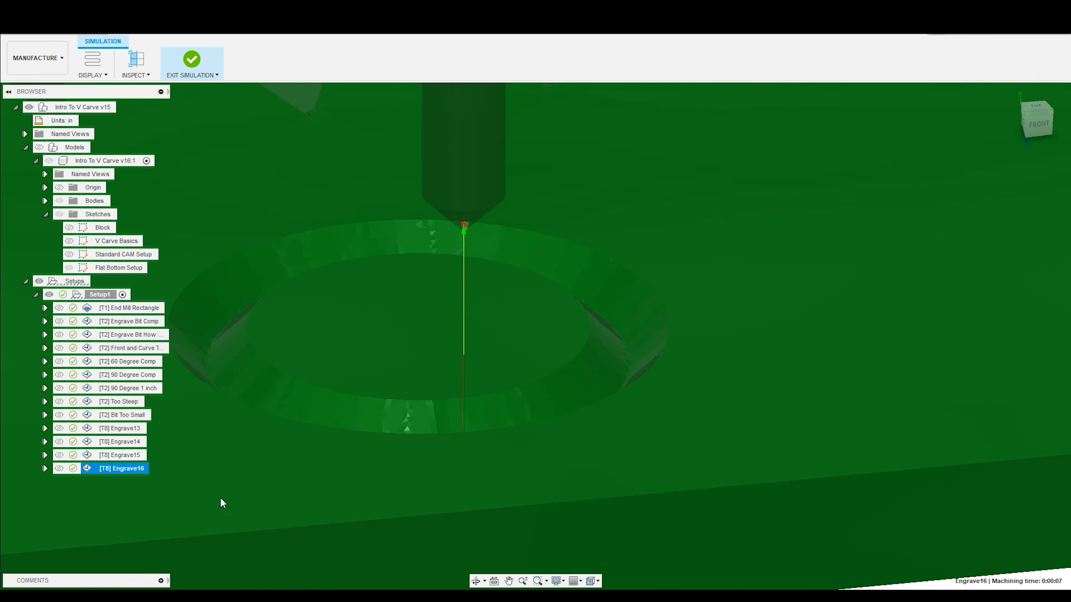
- Edit Engrave16 and set its bottom height offset to -0.1 in from the top height
{"action": "right_click", "coordinate": [122, 468]}
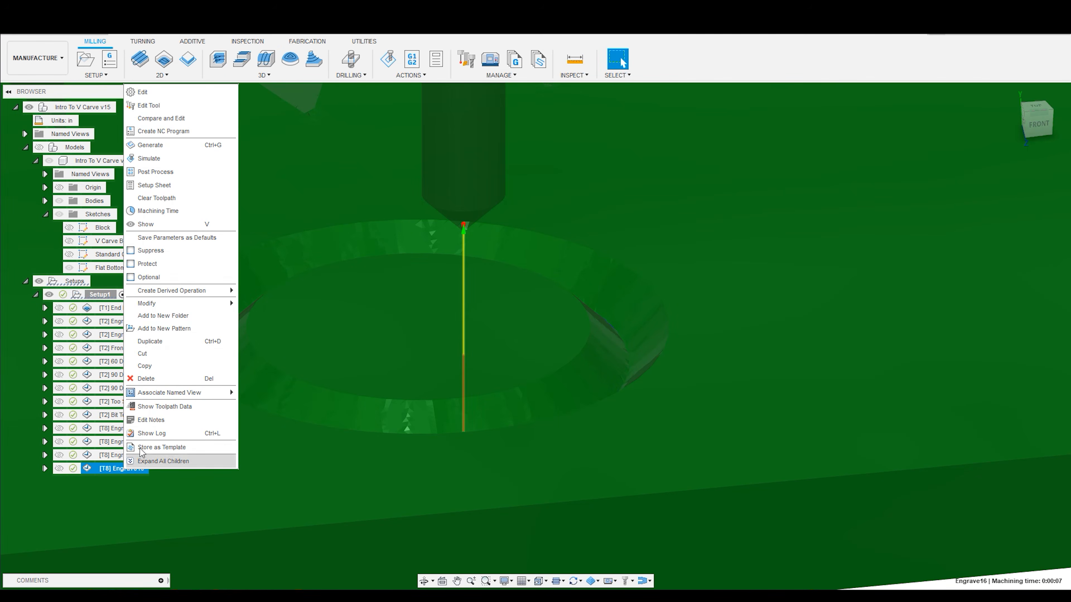
{"action": "left_click", "coordinate": [151, 107]}
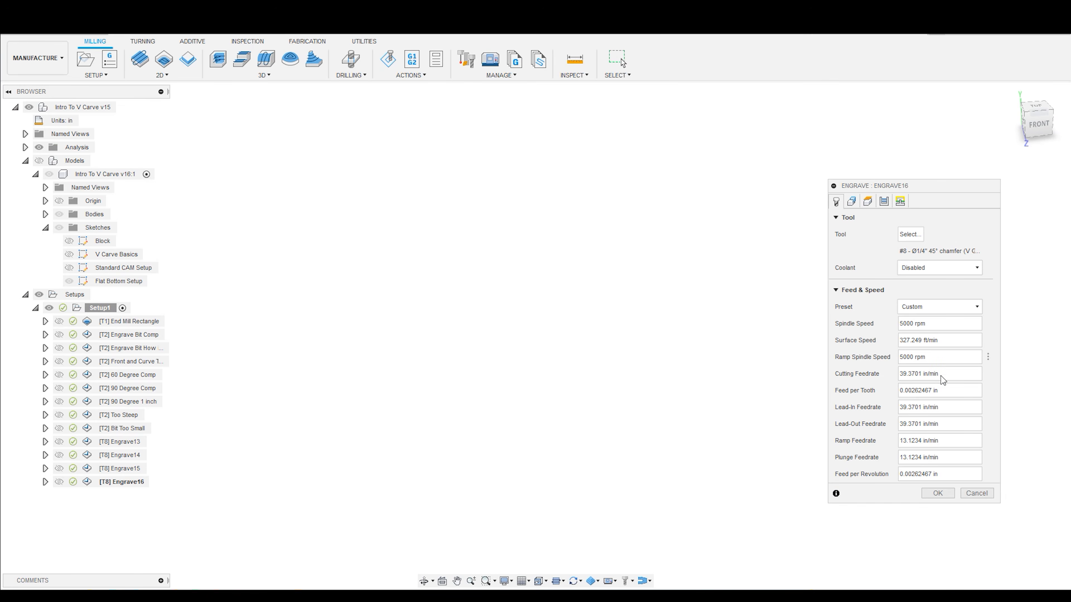
{"action": "left_click", "coordinate": [867, 201]}
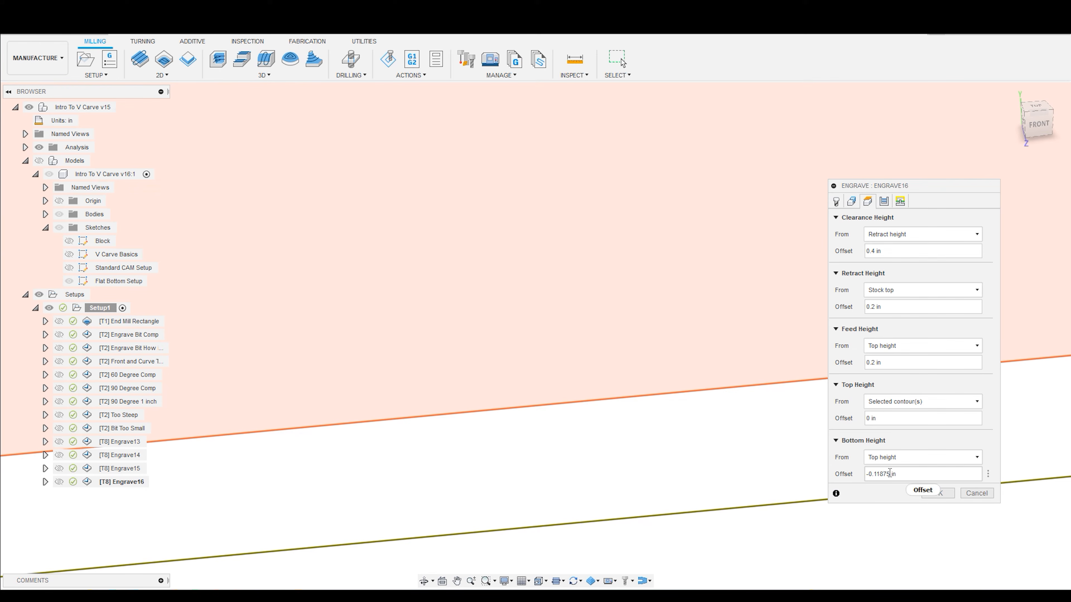
{"action": "scroll", "coordinate": [648, 364], "scroll_direction": "down", "scroll_amount": 3}
{"action": "scroll", "coordinate": [648, 364], "scroll_direction": "down", "scroll_amount": 3}
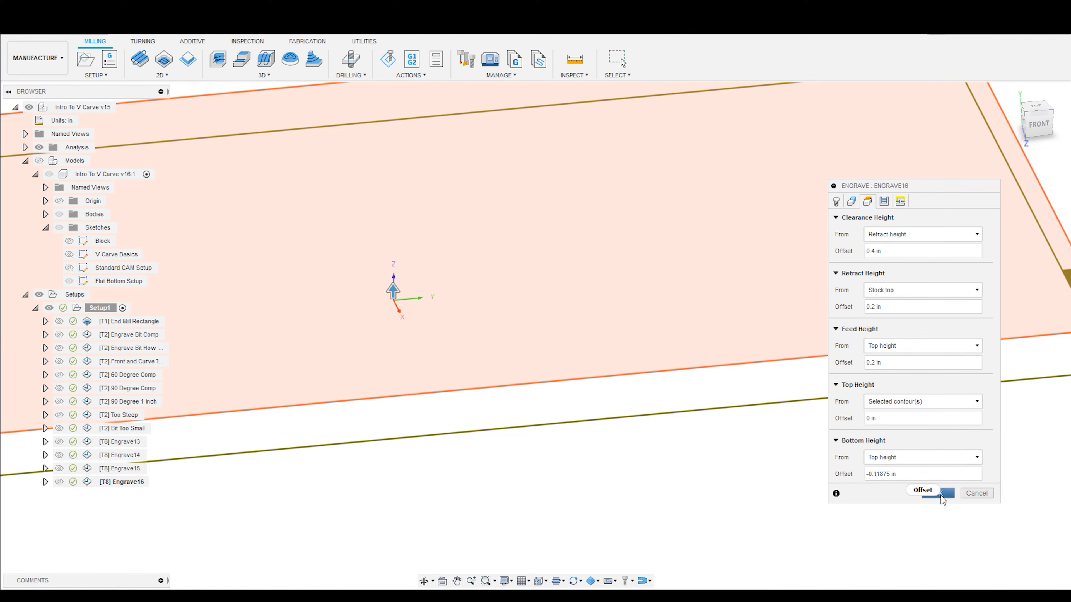
{"action": "left_click", "coordinate": [943, 476]}
{"action": "left_click_drag", "start_coordinate": [943, 476], "coordinate": [849, 476]}
{"action": "left_click", "coordinate": [911, 477]}
{"action": "type", "text": "-.1"}
{"action": "key", "text": "Return"}
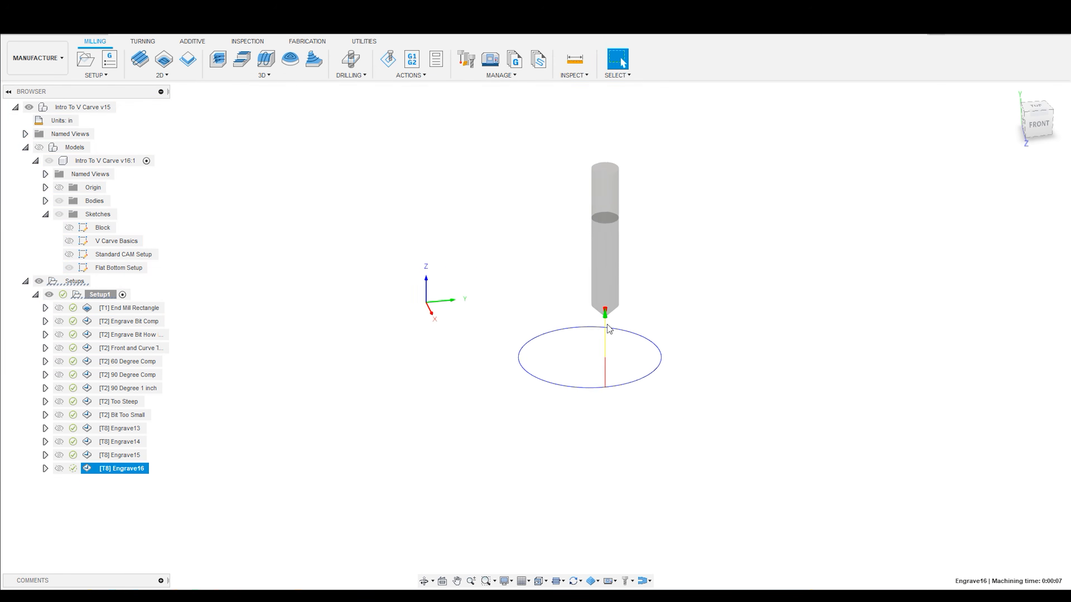
- Examine the ring engraved by Engrave16 up close, with the models briefly shown and with them hidden
{"action": "scroll", "coordinate": [607, 324], "scroll_direction": "up", "scroll_amount": 3}
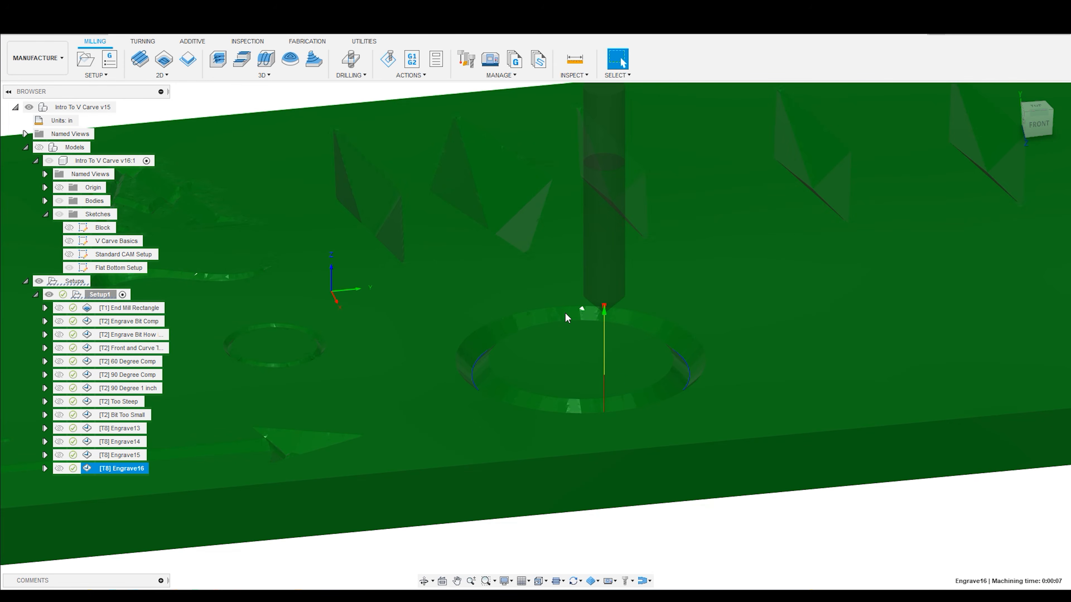
{"action": "scroll", "coordinate": [684, 361], "scroll_direction": "up", "scroll_amount": 2}
{"action": "left_click", "coordinate": [49, 160]}
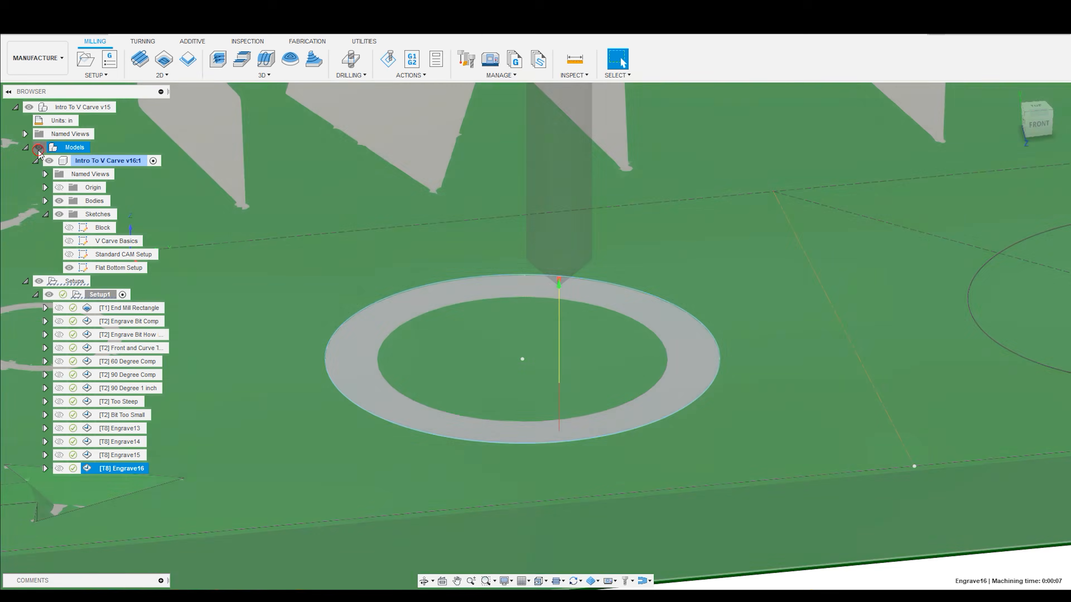
{"action": "left_click", "coordinate": [39, 147]}
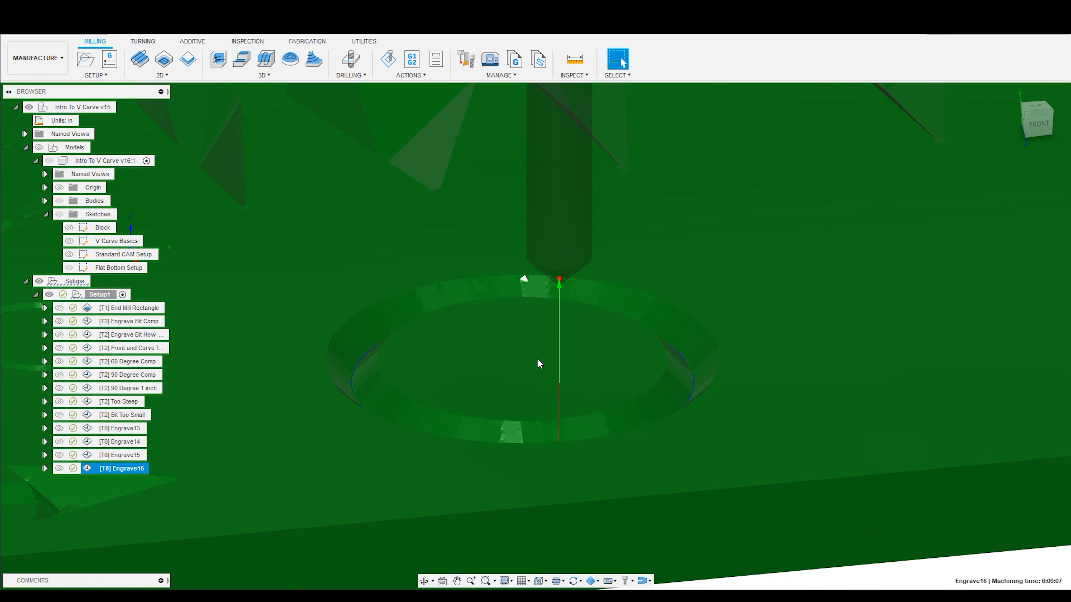
{"action": "scroll", "coordinate": [625, 302], "scroll_direction": "down", "scroll_amount": 3}
{"action": "middle_click_drag", "start_coordinate": [608, 384], "coordinate": [612, 406], "text": "shift"}
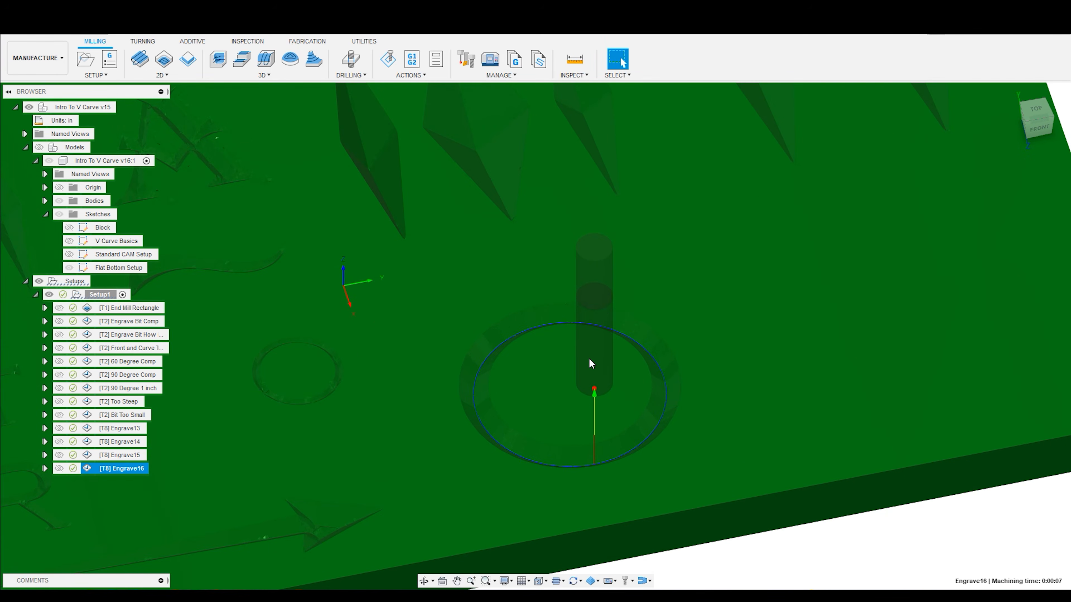
{"action": "middle_click_drag", "start_coordinate": [590, 358], "coordinate": [567, 320], "text": "shift"}
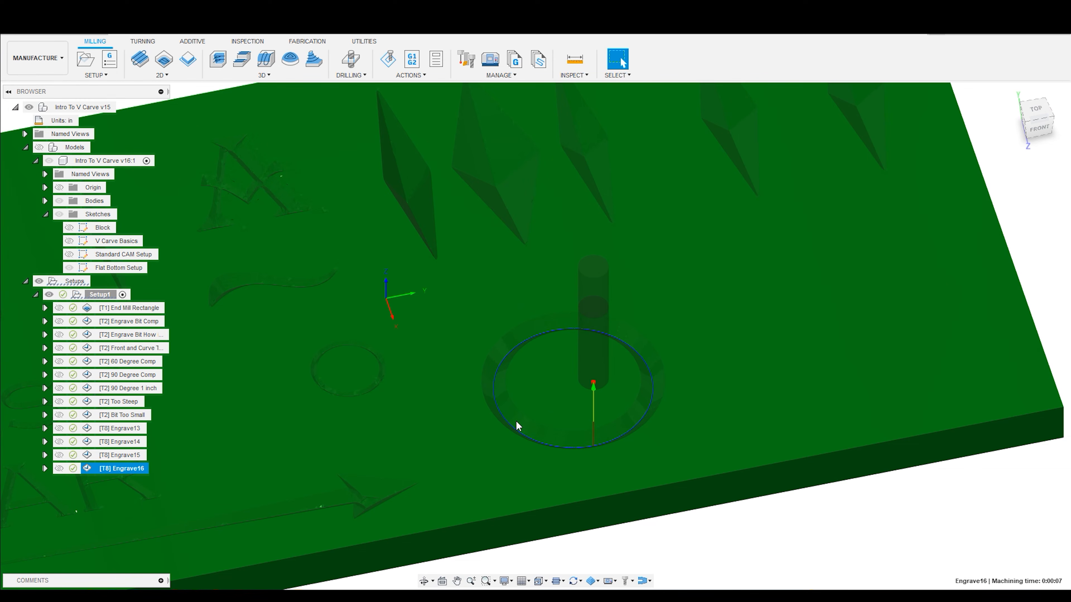
- Compare the Flat Bottom Setup sketch circle with the ring engraved by Engrave16, showing the models and hiding them again
{"action": "left_click", "coordinate": [38, 146]}
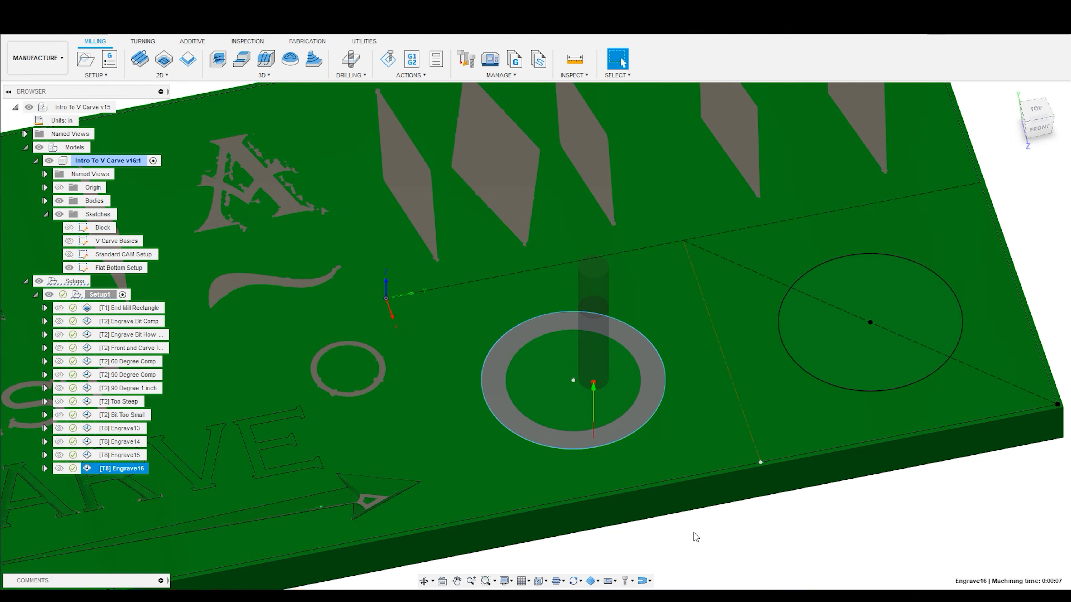
{"action": "left_click", "coordinate": [696, 537]}
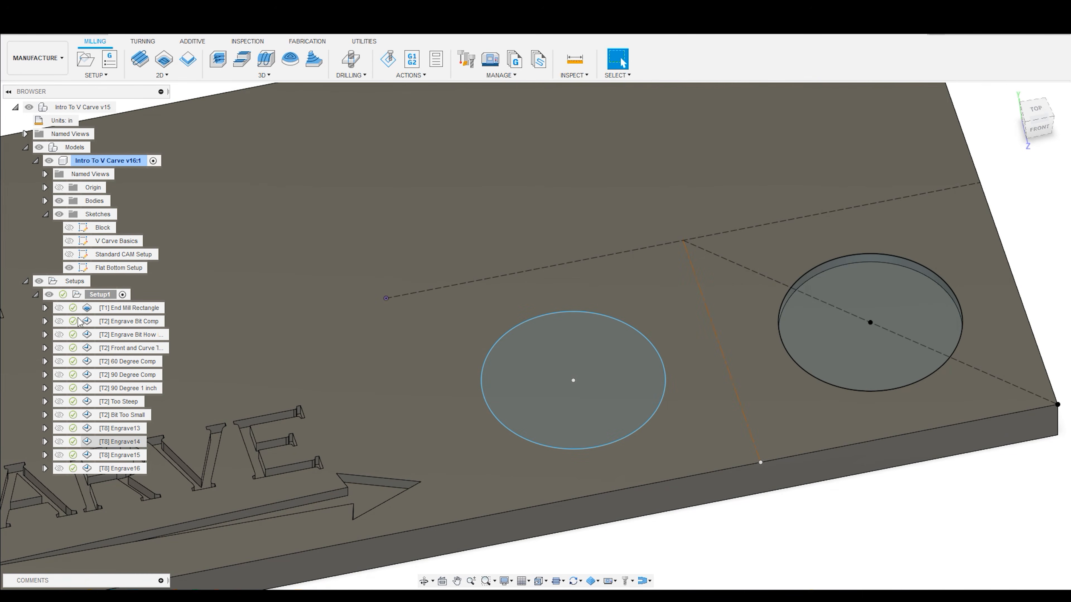
{"action": "left_click", "coordinate": [114, 469]}
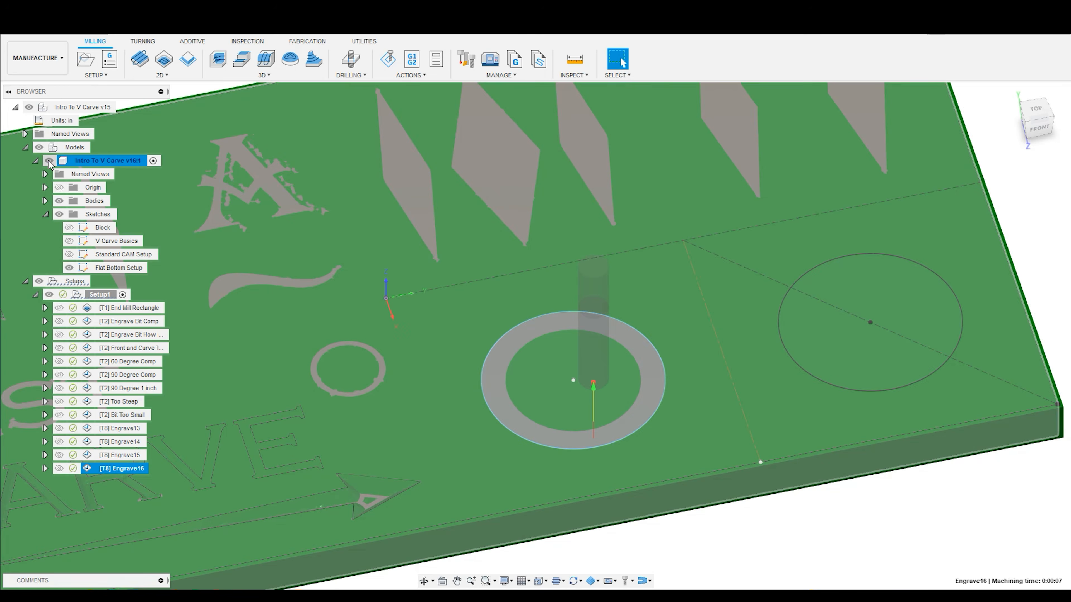
{"action": "left_click", "coordinate": [49, 160]}
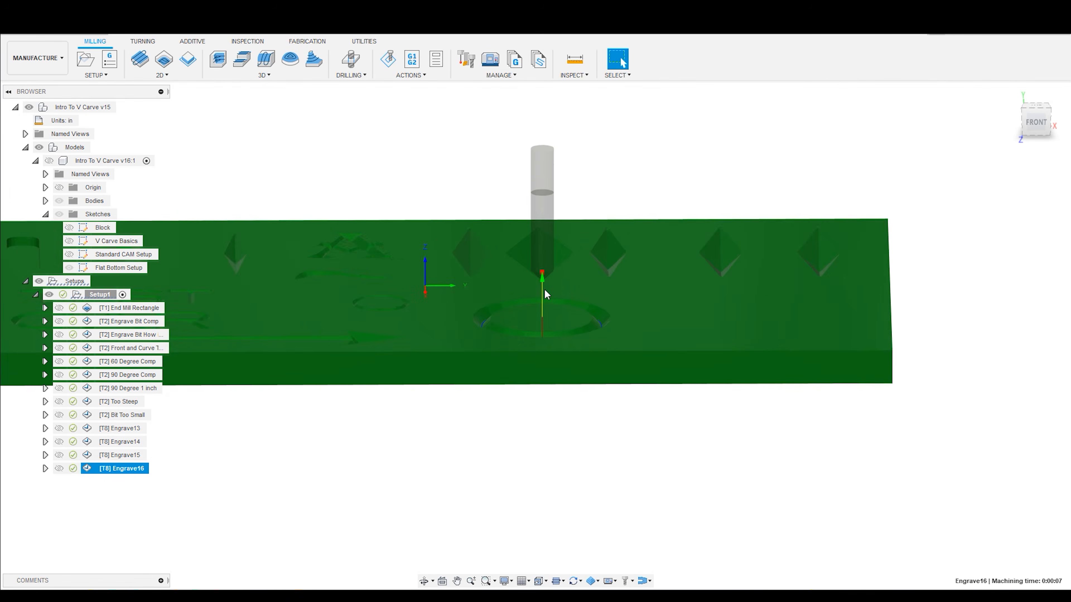
- Examine the Engrave16 chamfer tool's tip from the front and its position above the carved ring
{"action": "middle_click_drag", "start_coordinate": [544, 295], "coordinate": [563, 251], "text": "shift"}
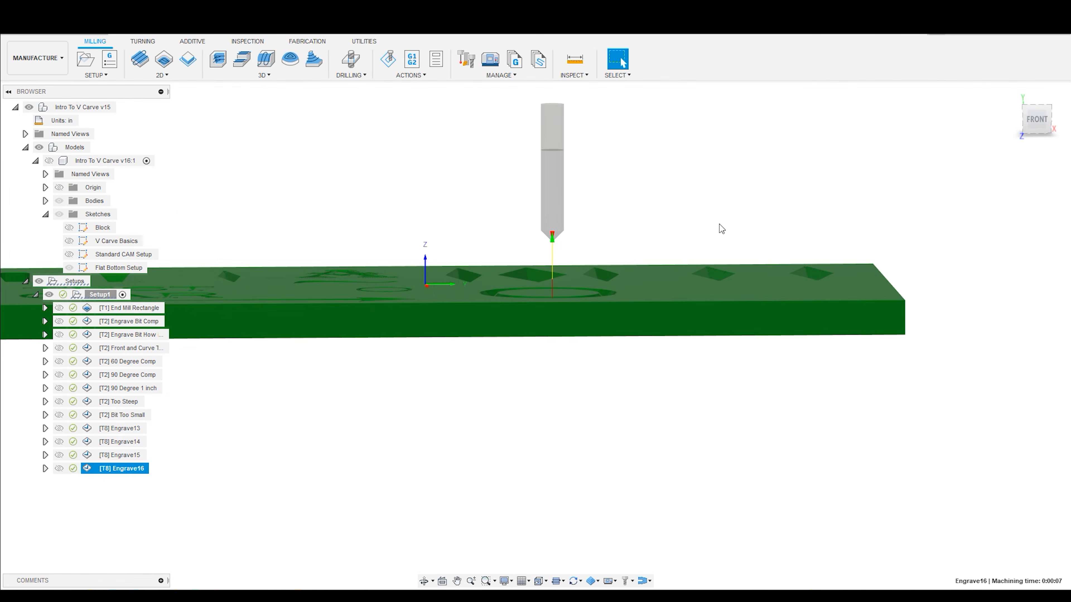
{"action": "left_click", "coordinate": [1036, 121]}
{"action": "scroll", "coordinate": [537, 220], "scroll_direction": "up", "scroll_amount": 5}
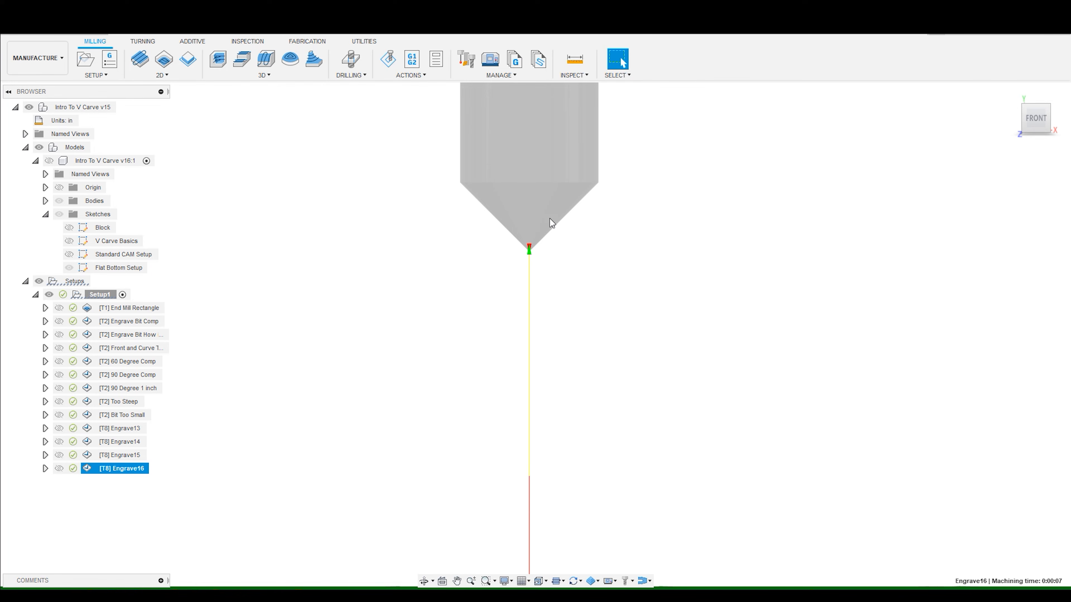
{"action": "middle_click_drag", "start_coordinate": [579, 251], "coordinate": [579, 271], "text": "shift"}
{"action": "scroll", "coordinate": [579, 271], "scroll_direction": "down", "scroll_amount": 5}
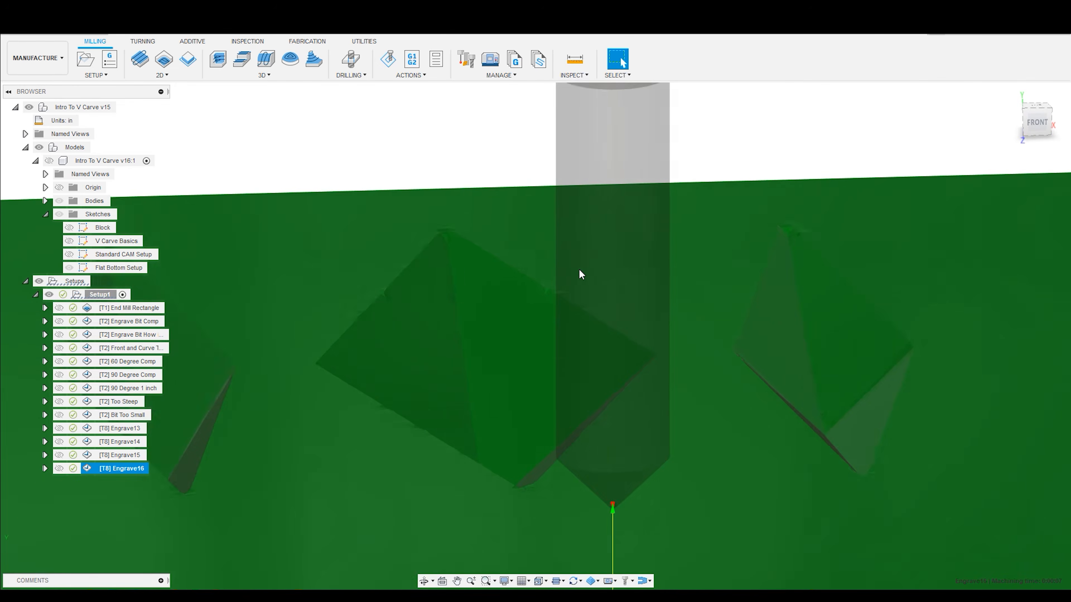
{"action": "scroll", "coordinate": [635, 397], "scroll_direction": "up", "scroll_amount": 2}
{"action": "middle_click_drag", "start_coordinate": [635, 397], "coordinate": [628, 406], "text": "shift"}
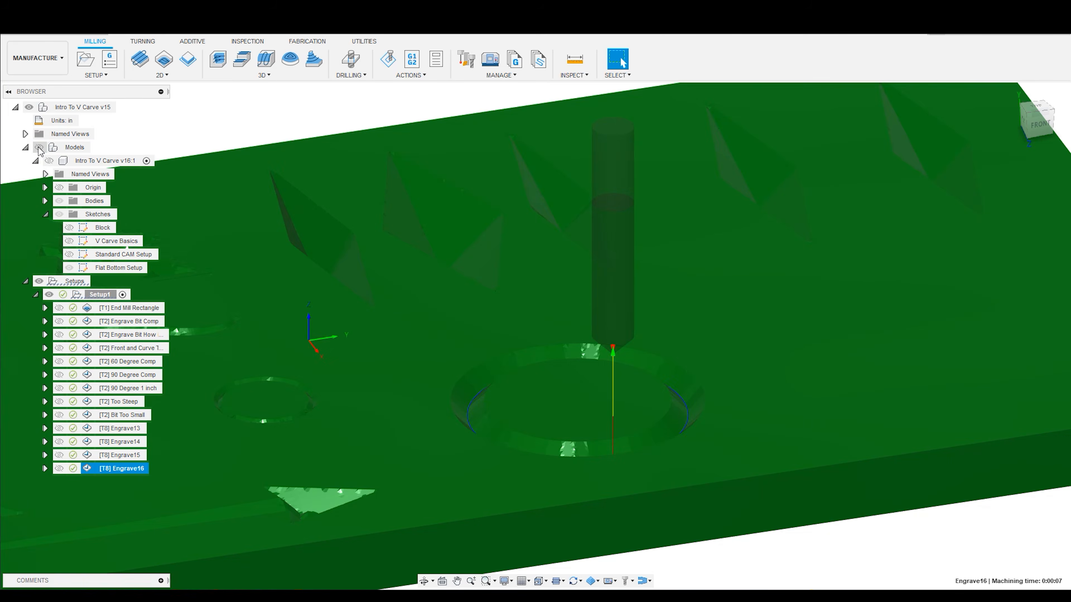
- Show the models and start a 2D Pocket toolpath with the Flat Bottom Setup sketch circle as its pocket selection
{"action": "left_click", "coordinate": [80, 145]}
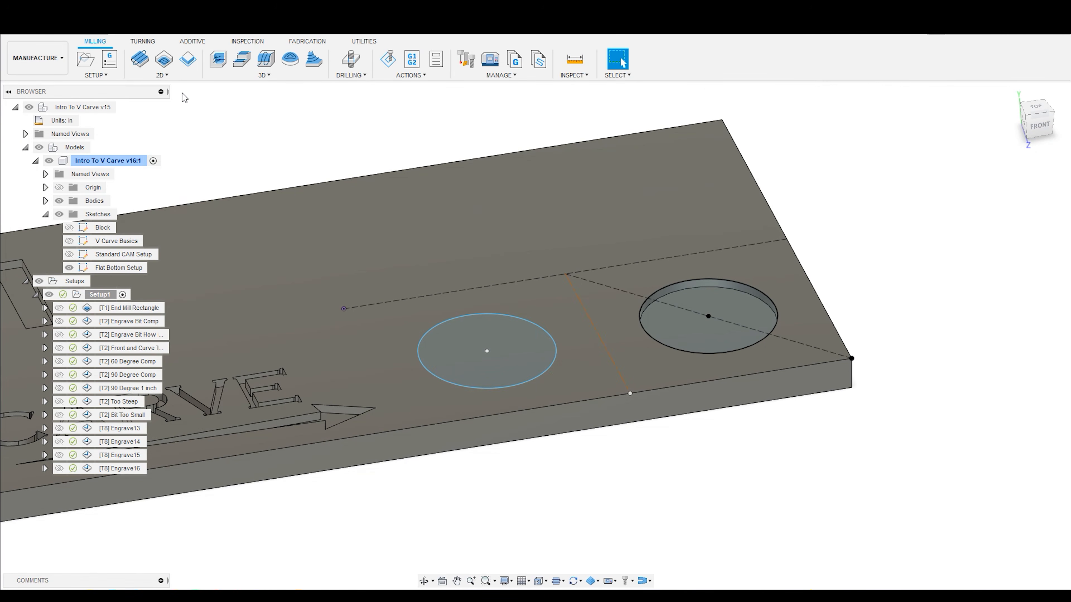
{"action": "left_click", "coordinate": [167, 78]}
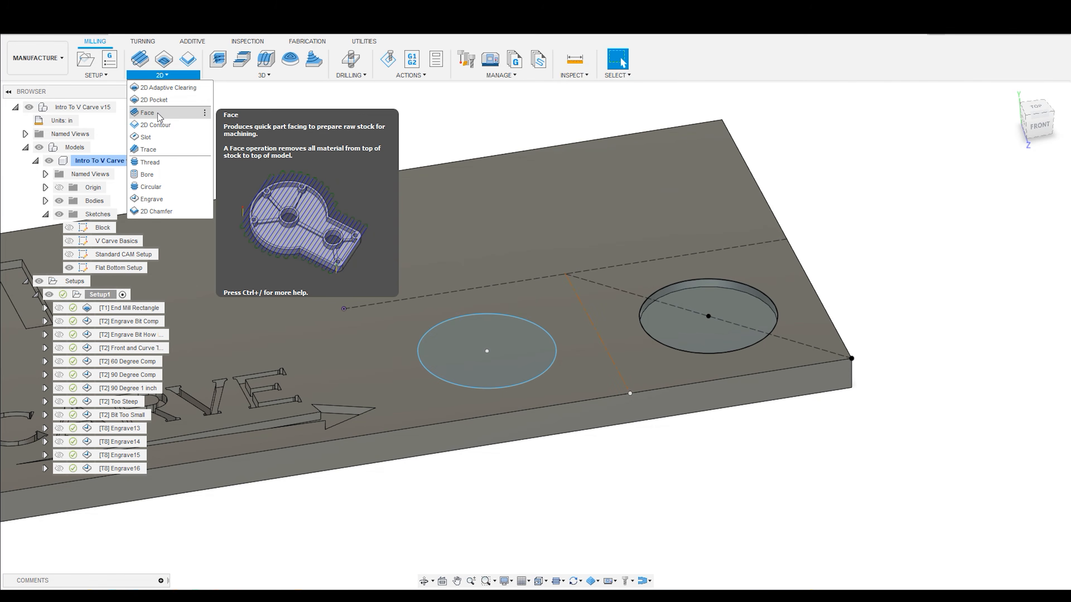
{"action": "left_click", "coordinate": [155, 100]}
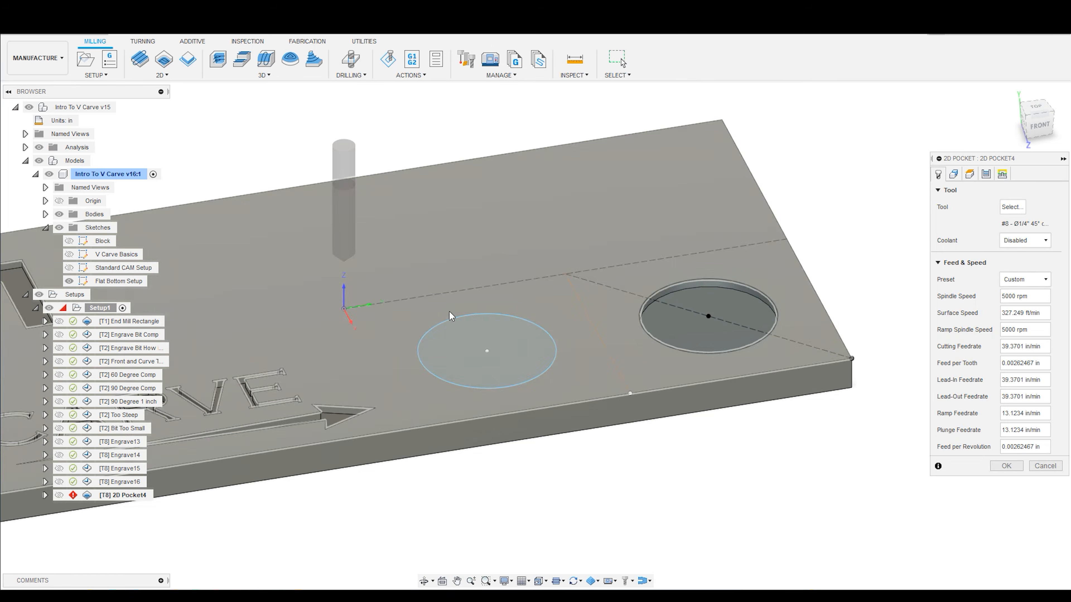
{"action": "left_click", "coordinate": [454, 323]}
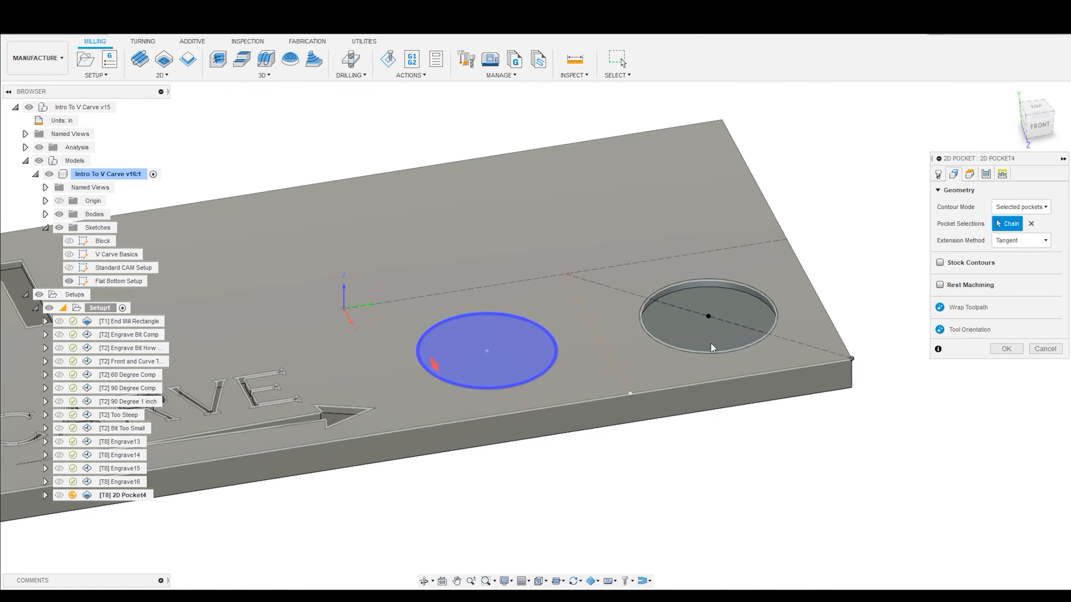
- Assign the #1 1/4" flat end mill (Jenny Upcut) with the Plywood preset to the 2D Pocket toolpath
{"action": "left_click", "coordinate": [938, 175]}
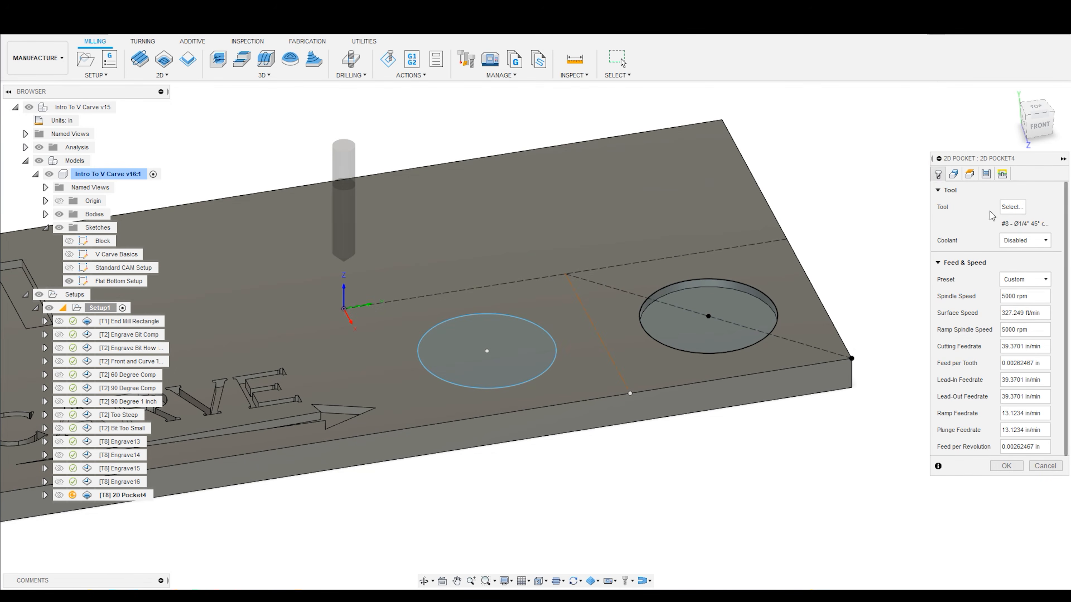
{"action": "left_click", "coordinate": [1012, 207]}
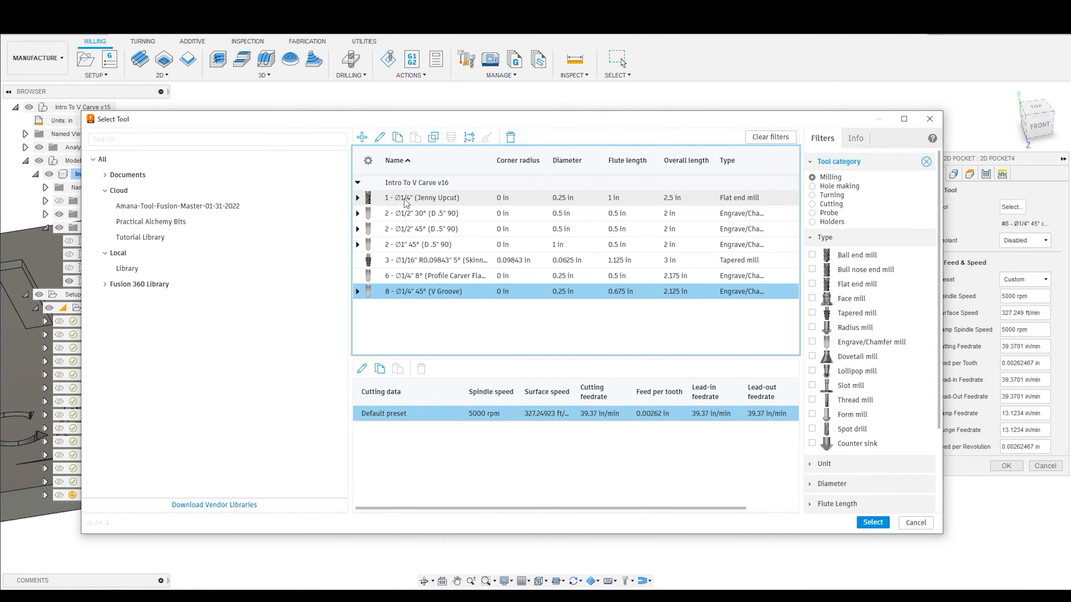
{"action": "left_click", "coordinate": [400, 204]}
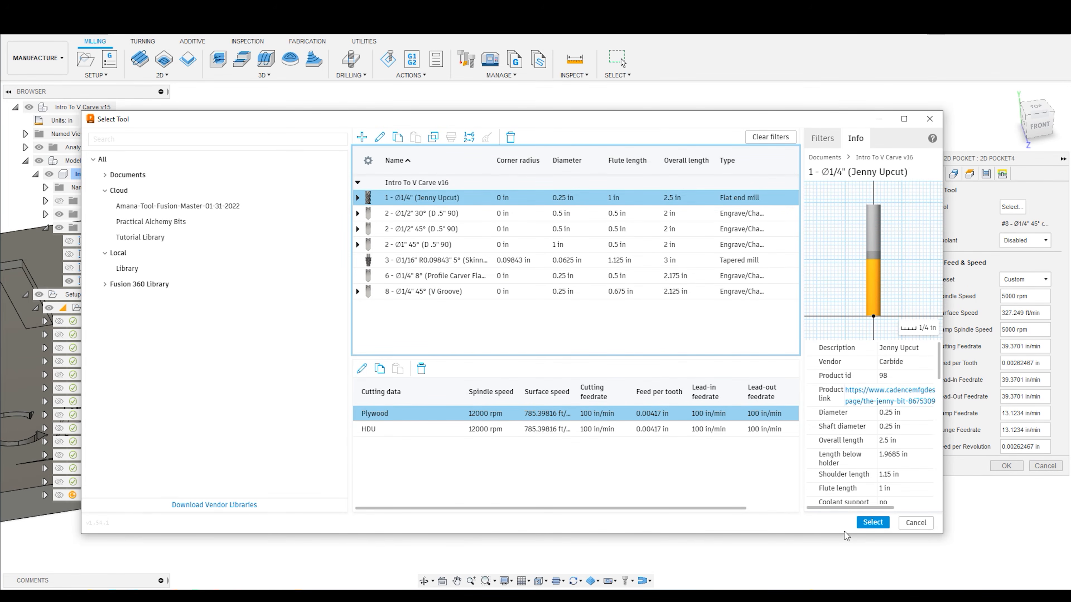
{"action": "left_click", "coordinate": [872, 523]}
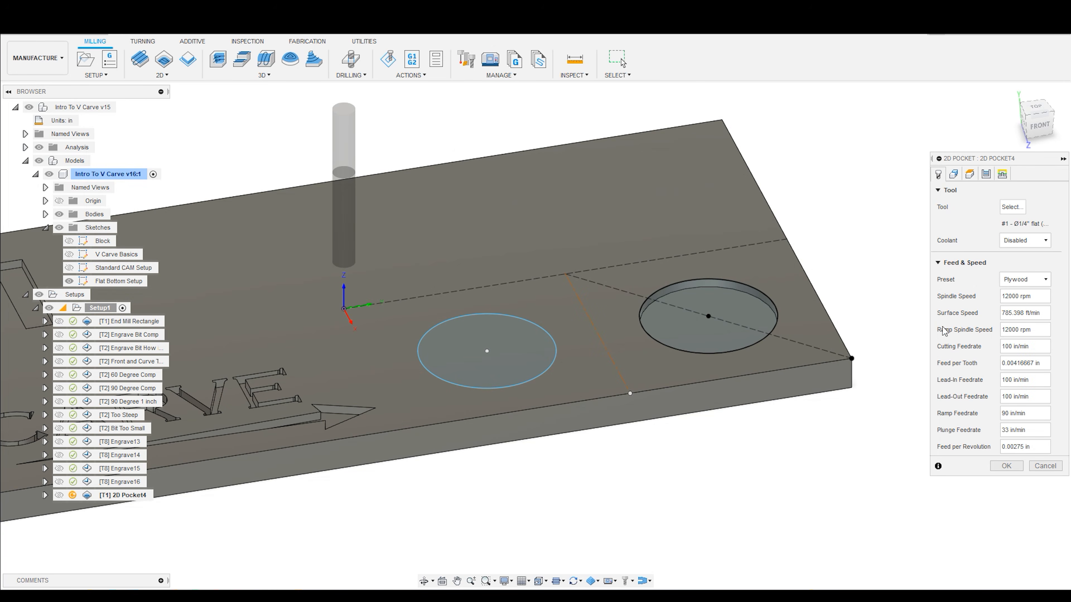
{"action": "left_click", "coordinate": [955, 174]}
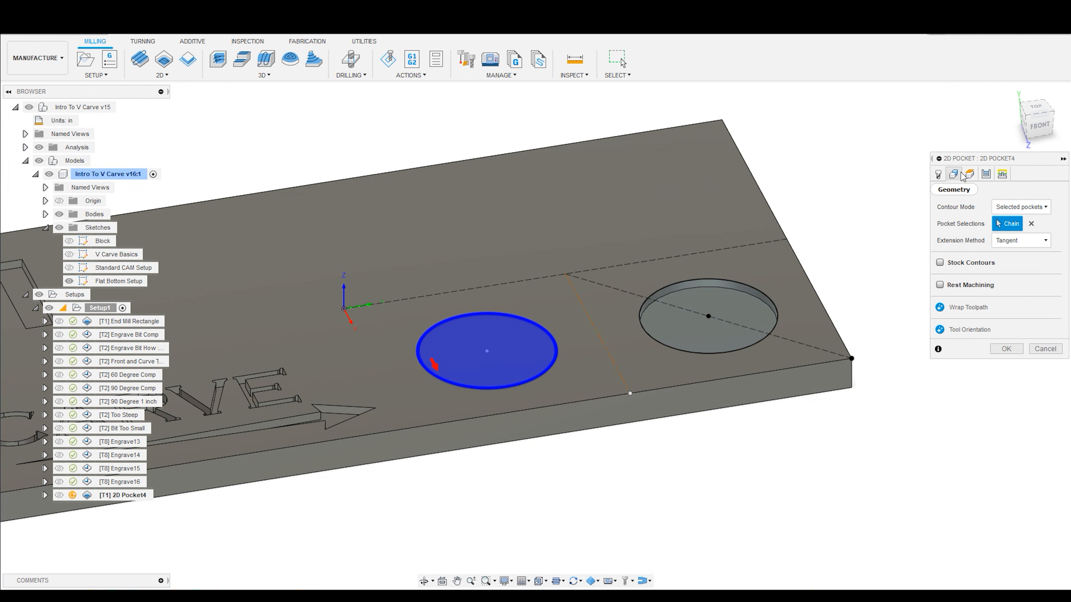
- Set the pocket's radial stock to leave to 0.1 in and axial stock to leave to -0.1 in, and generate the toolpath
{"action": "left_click_drag", "start_coordinate": [993, 158], "coordinate": [901, 168]}
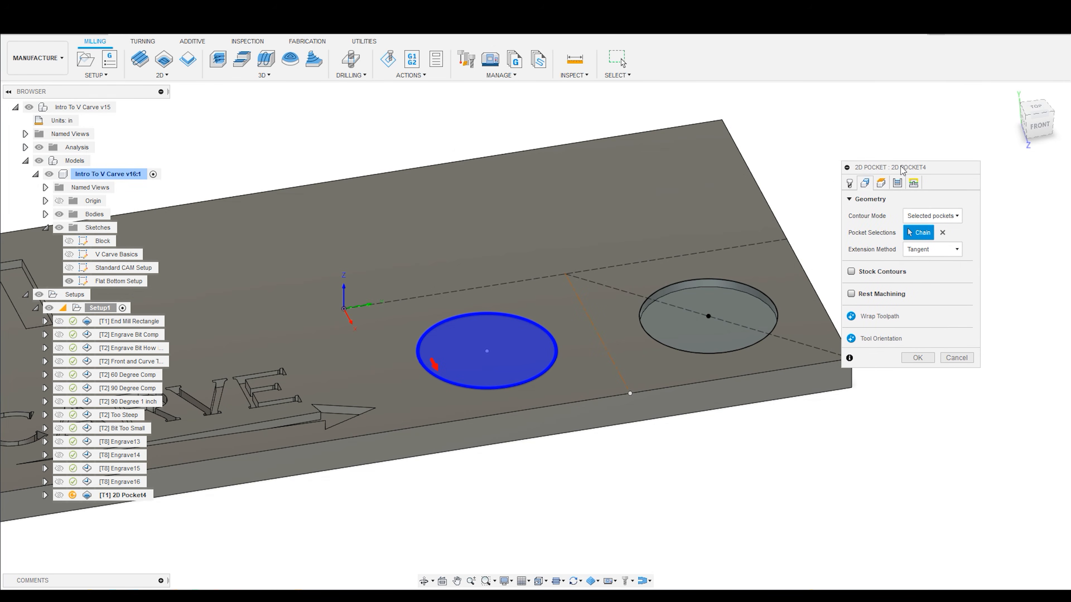
{"action": "left_click", "coordinate": [895, 184]}
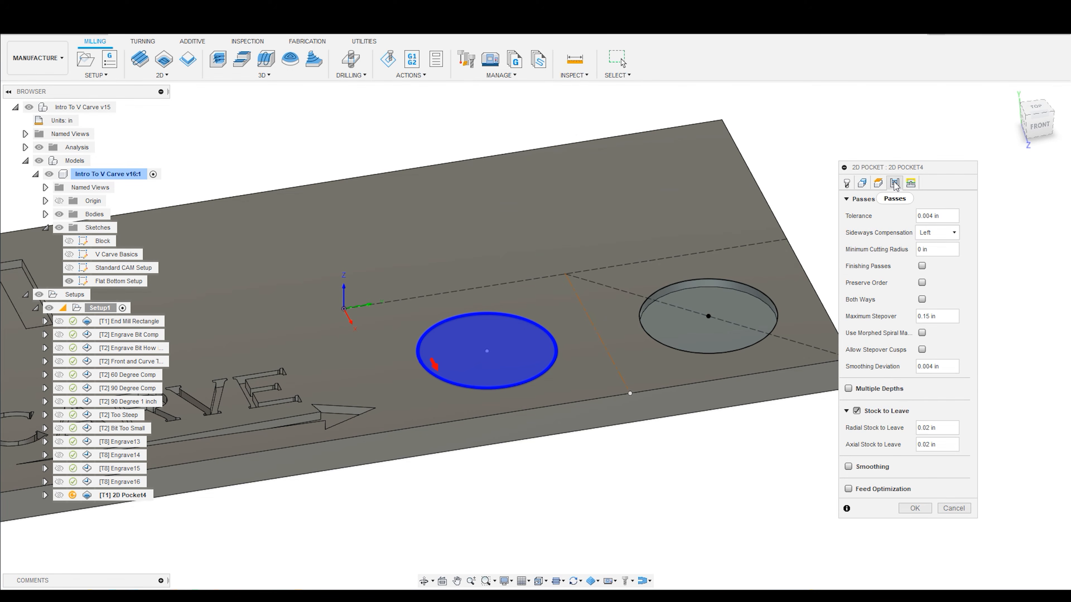
{"action": "left_click", "coordinate": [856, 411]}
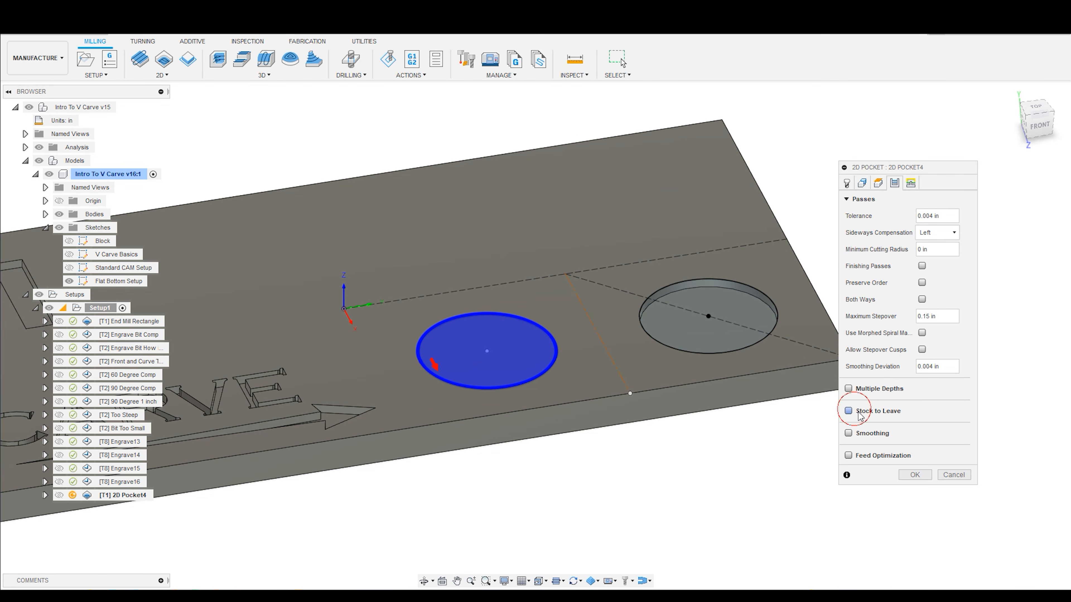
{"action": "left_click", "coordinate": [849, 412]}
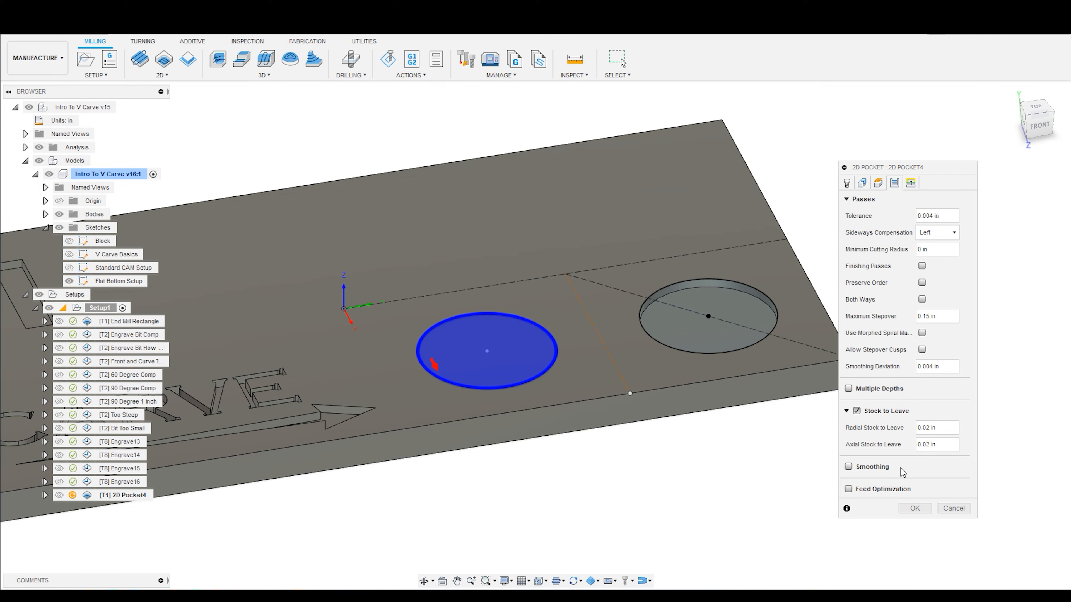
{"action": "middle_click_drag", "start_coordinate": [580, 342], "coordinate": [581, 343], "text": "shift"}
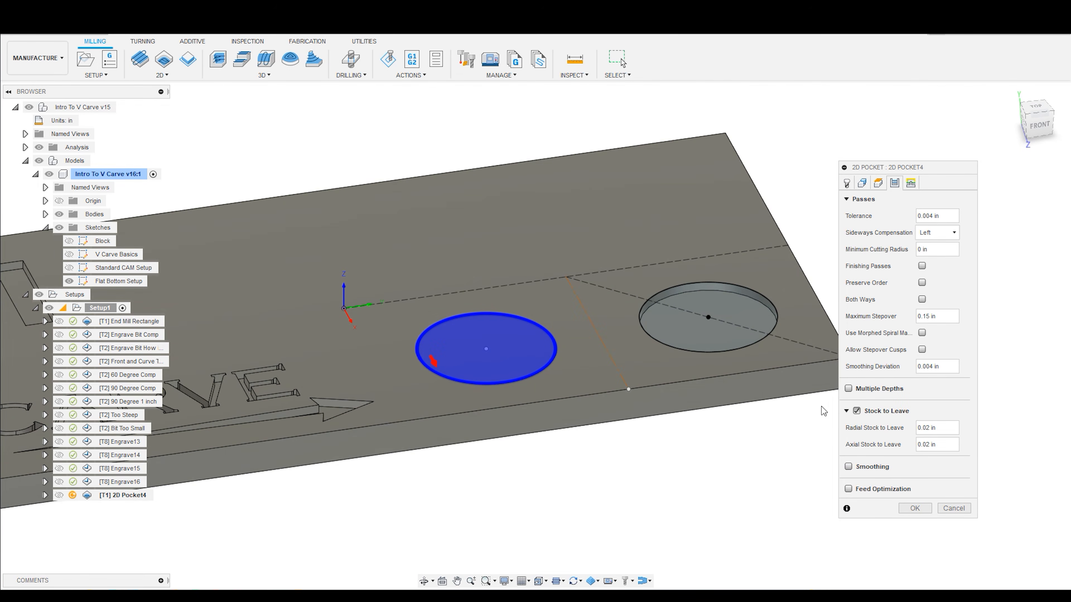
{"action": "left_click", "coordinate": [940, 429]}
{"action": "left_click_drag", "start_coordinate": [958, 423], "coordinate": [868, 431]}
{"action": "type", "text": ".1"}
{"action": "left_click_drag", "start_coordinate": [950, 444], "coordinate": [890, 443]}
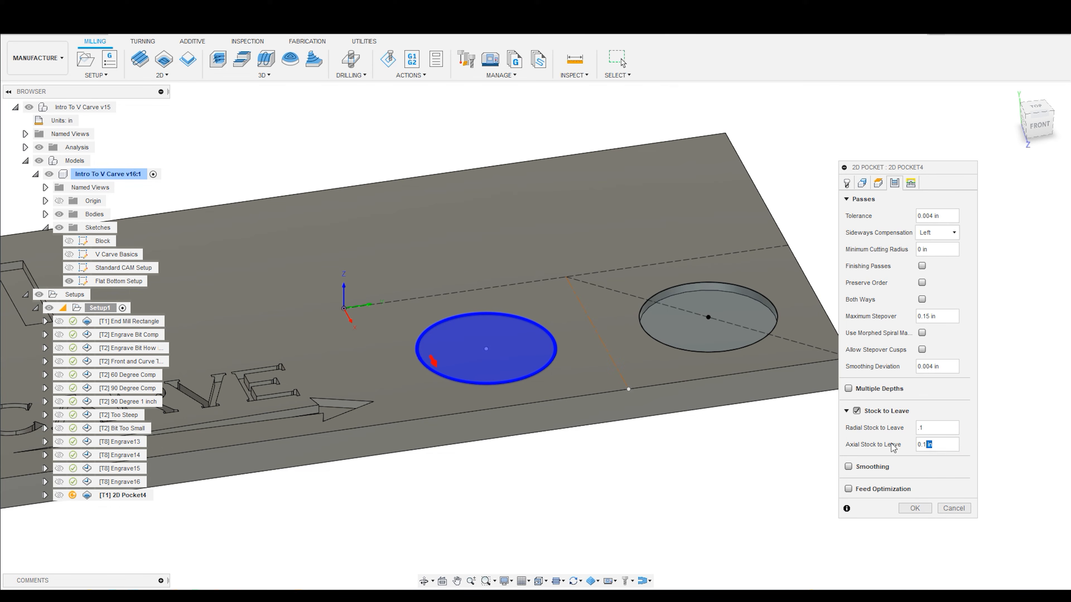
{"action": "left_click", "coordinate": [919, 445]}
{"action": "type", "text": "-"}
{"action": "left_click", "coordinate": [914, 508]}
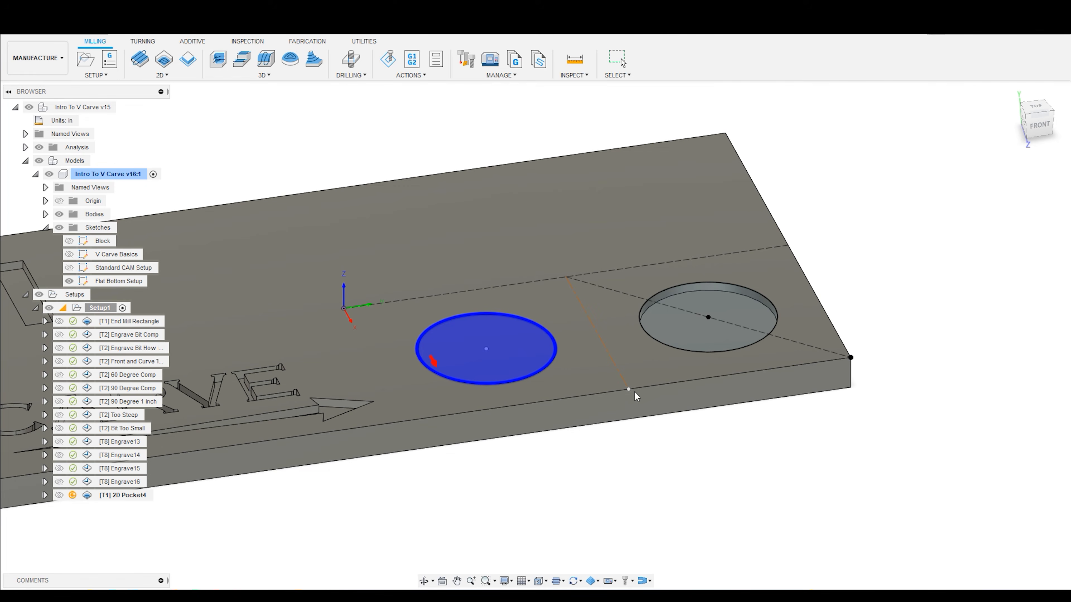
- Display the 2D Pocket4 toolpath over the carved stock with the models hidden and view the circle up close
{"action": "left_click", "coordinate": [134, 482]}
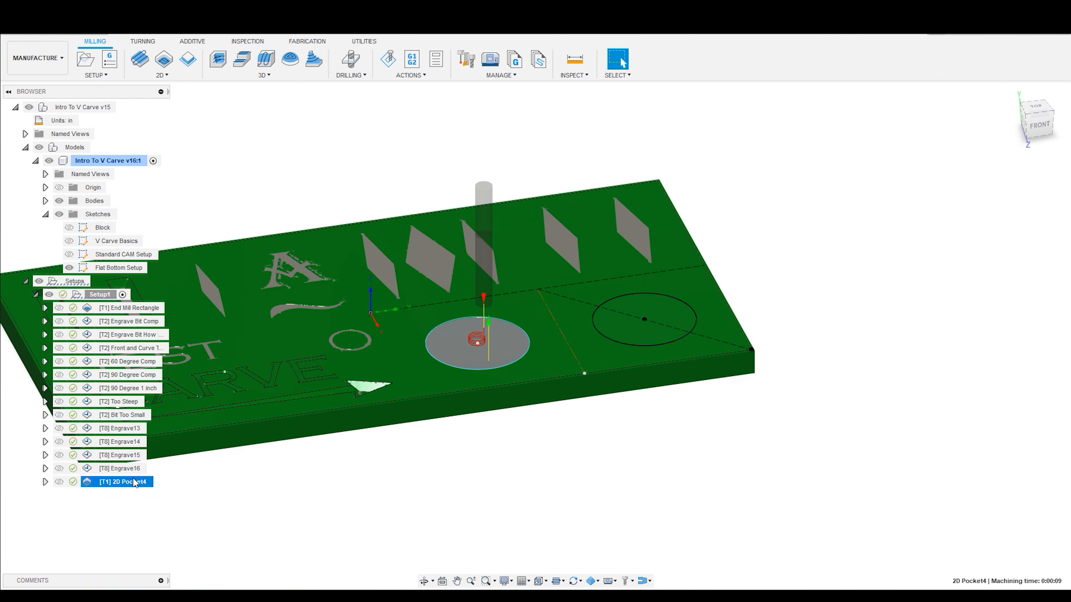
{"action": "left_click", "coordinate": [38, 147]}
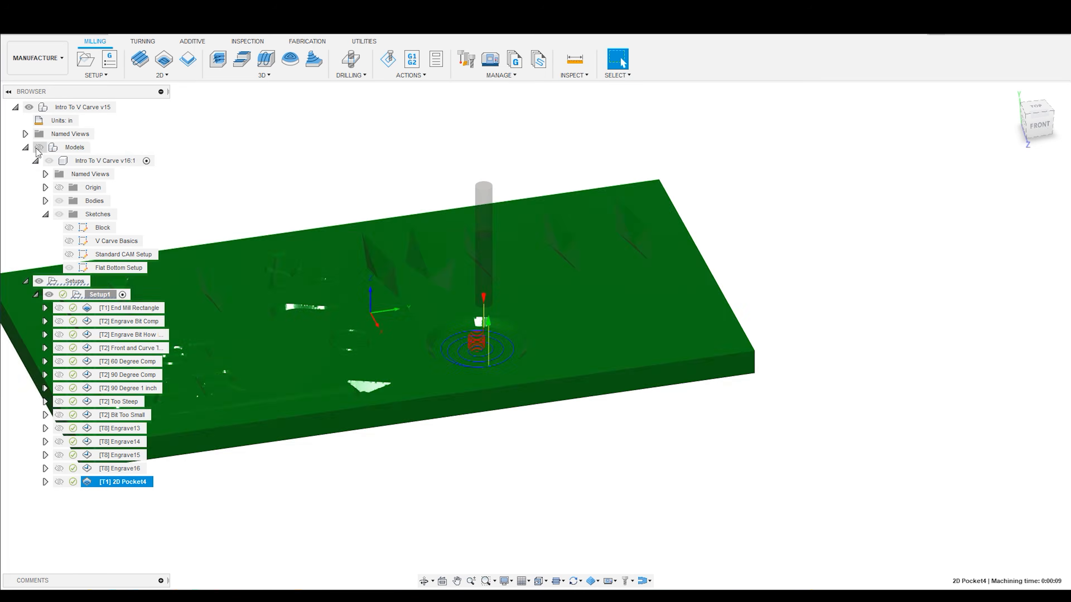
{"action": "scroll", "coordinate": [462, 338], "scroll_direction": "up", "scroll_amount": 5}
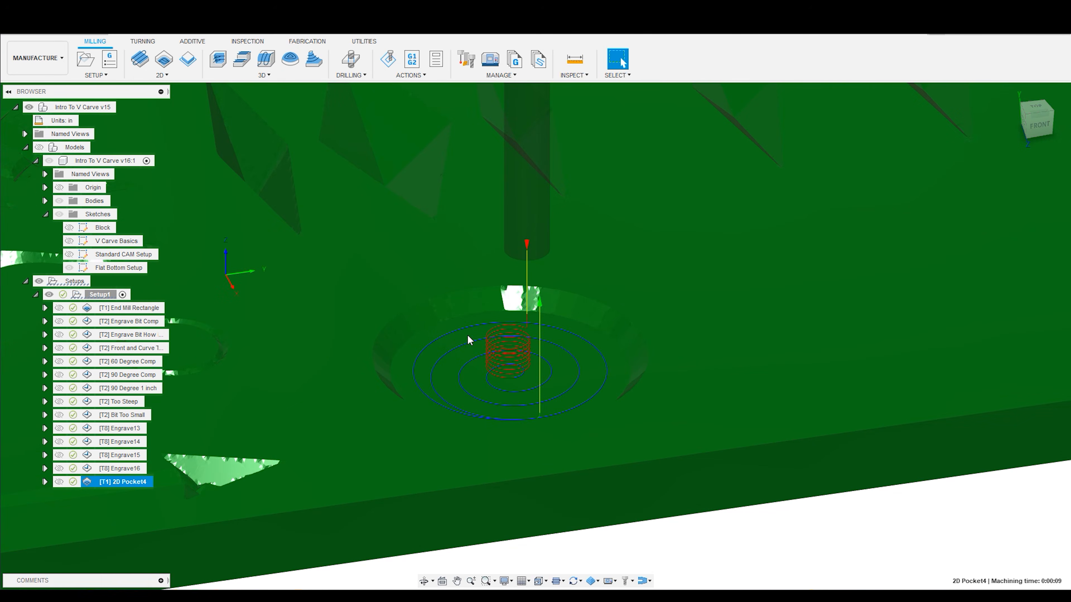
- Simulate 2D Pocket4 at reduced speed, pausing near the end of the cut to examine the end mill against the chamfered wall
{"action": "left_click", "coordinate": [387, 66]}
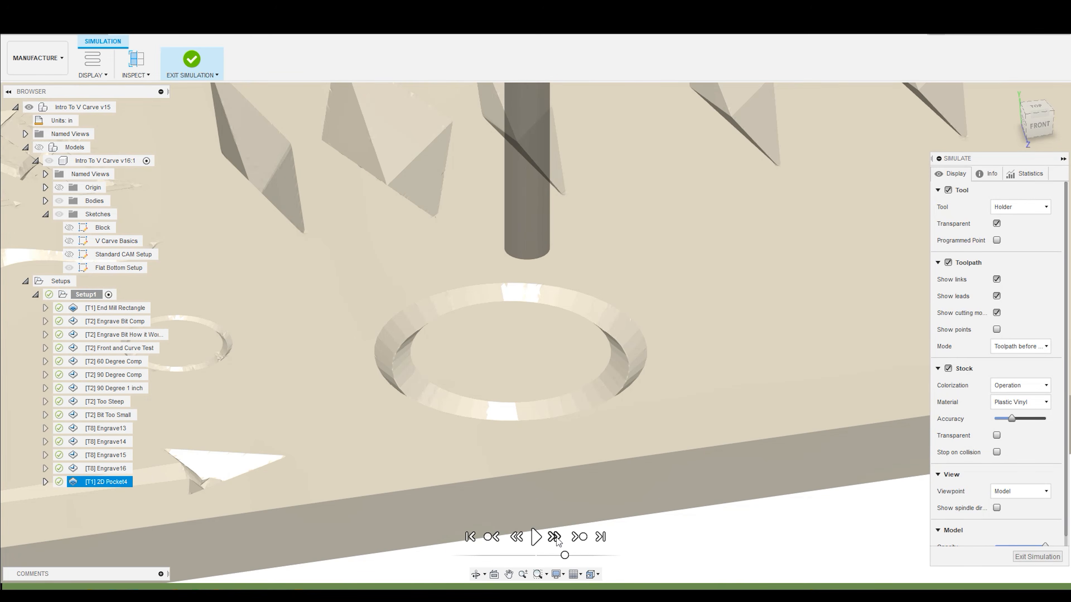
{"action": "left_click_drag", "start_coordinate": [564, 555], "coordinate": [553, 556]}
{"action": "left_click", "coordinate": [535, 537]}
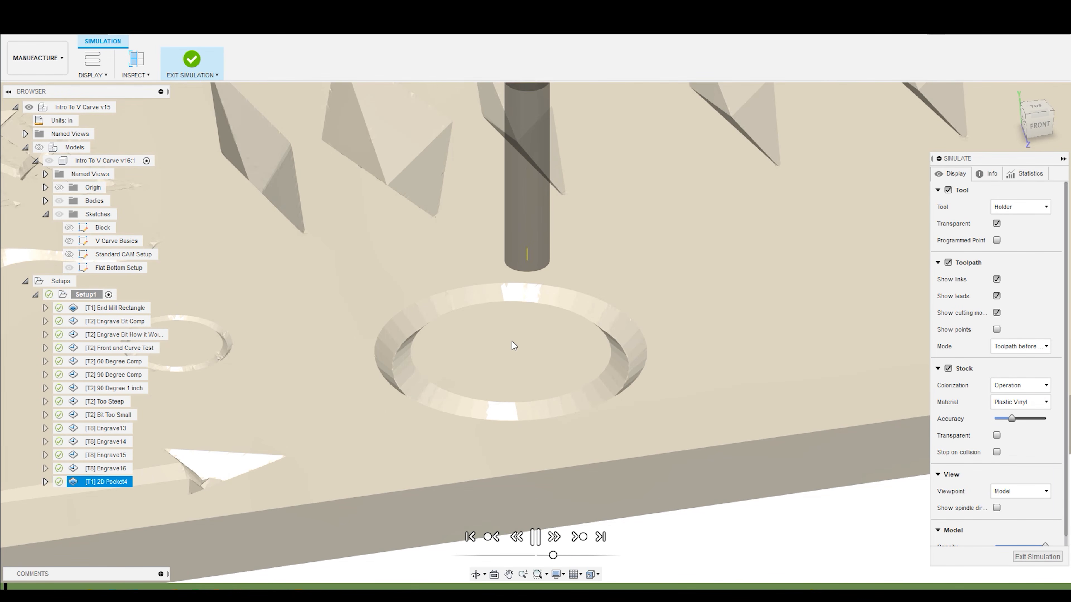
{"action": "scroll", "coordinate": [514, 345], "scroll_direction": "up", "scroll_amount": 2}
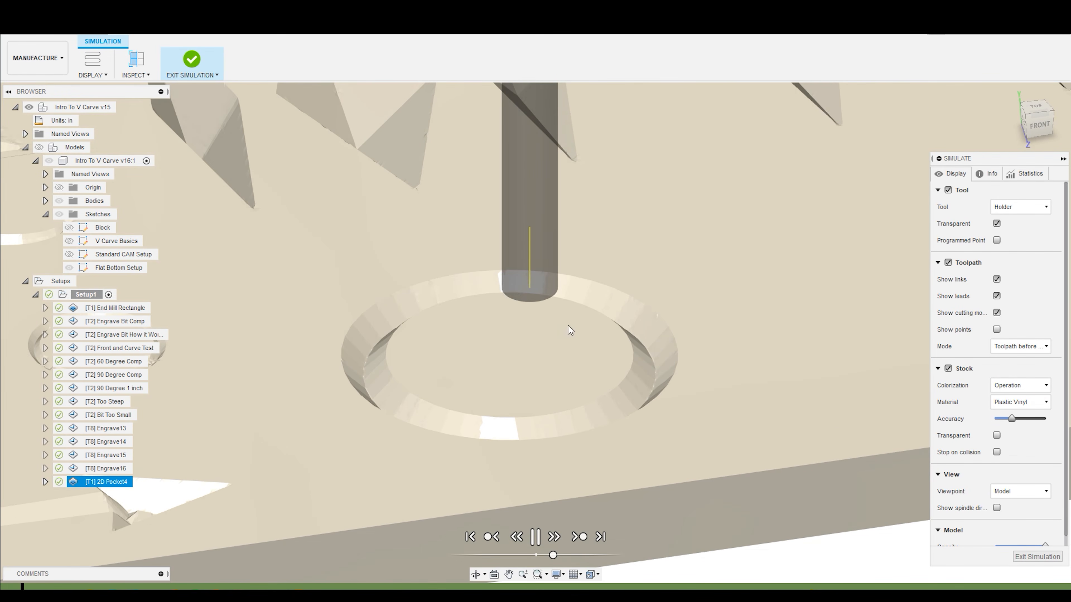
{"action": "left_click", "coordinate": [552, 555]}
{"action": "left_click_drag", "start_coordinate": [552, 555], "coordinate": [563, 556]}
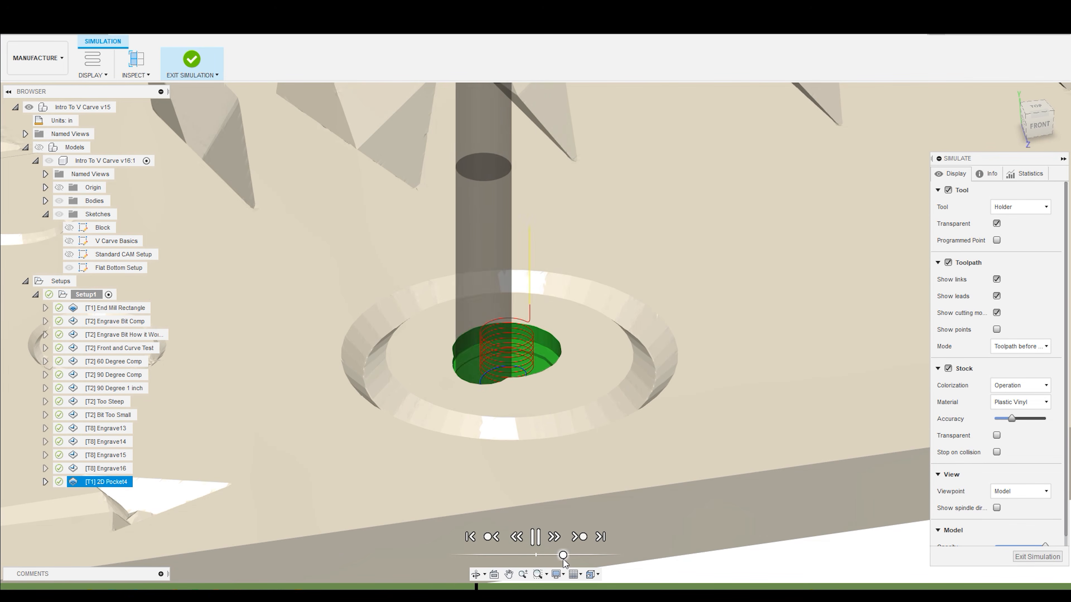
{"action": "left_click_drag", "start_coordinate": [562, 555], "coordinate": [556, 555]}
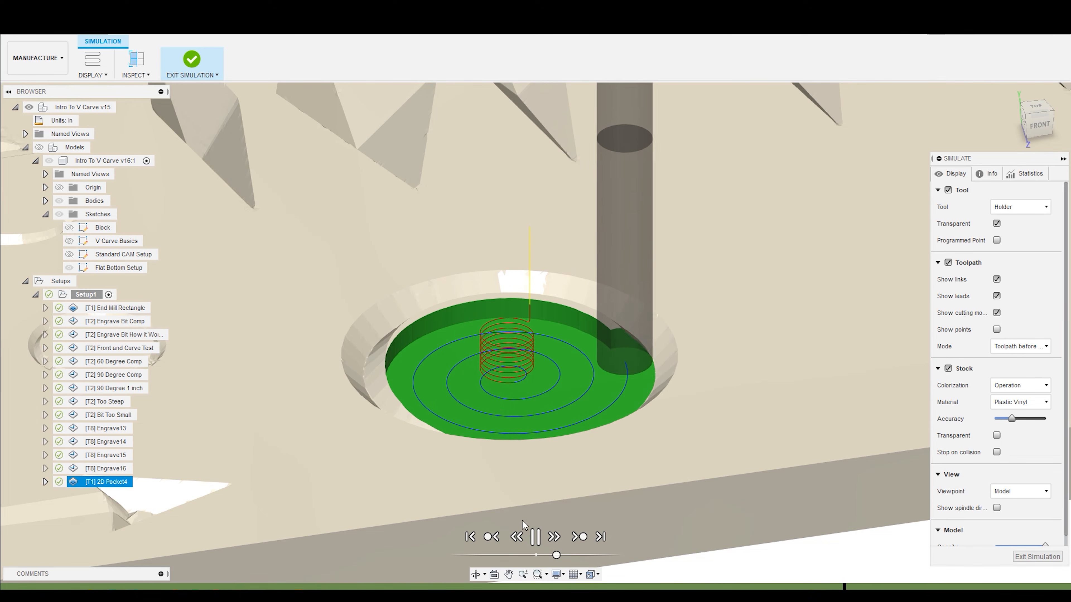
{"action": "left_click", "coordinate": [535, 537]}
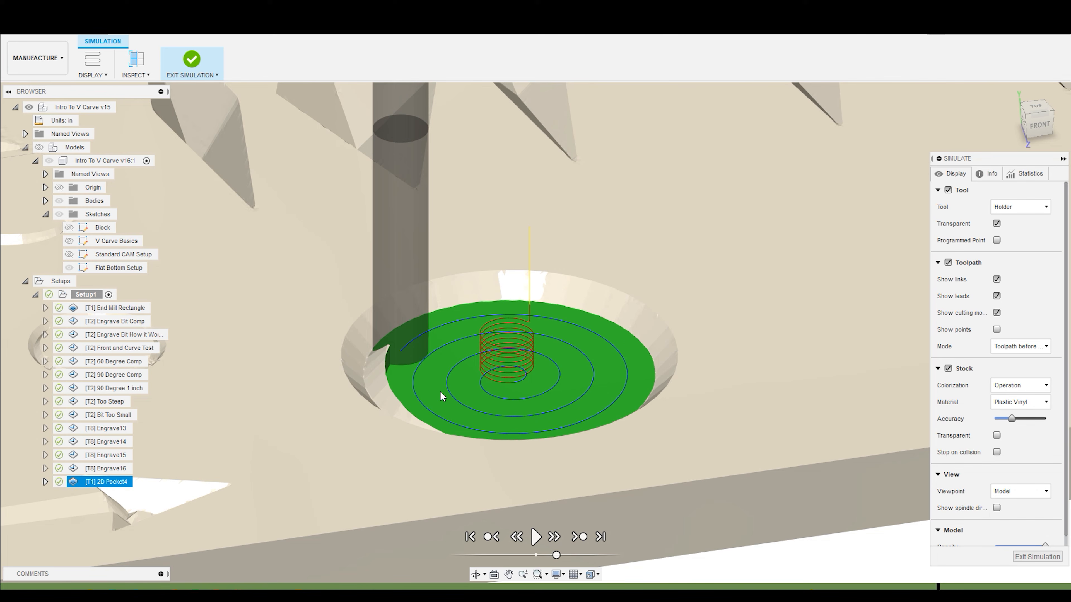
{"action": "left_click", "coordinate": [535, 537]}
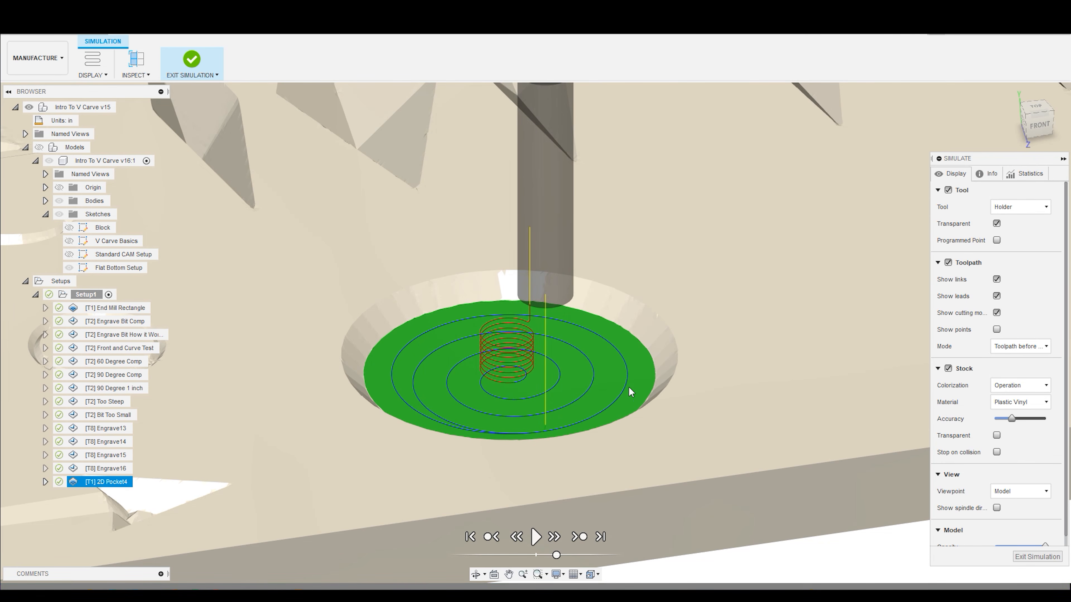
- Examine the end mill and toolpath in the simulated flat-bottom circle from an angled view, and exit the simulation
{"action": "scroll", "coordinate": [615, 386], "scroll_direction": "up", "scroll_amount": 2}
{"action": "scroll", "coordinate": [614, 380], "scroll_direction": "down", "scroll_amount": 5}
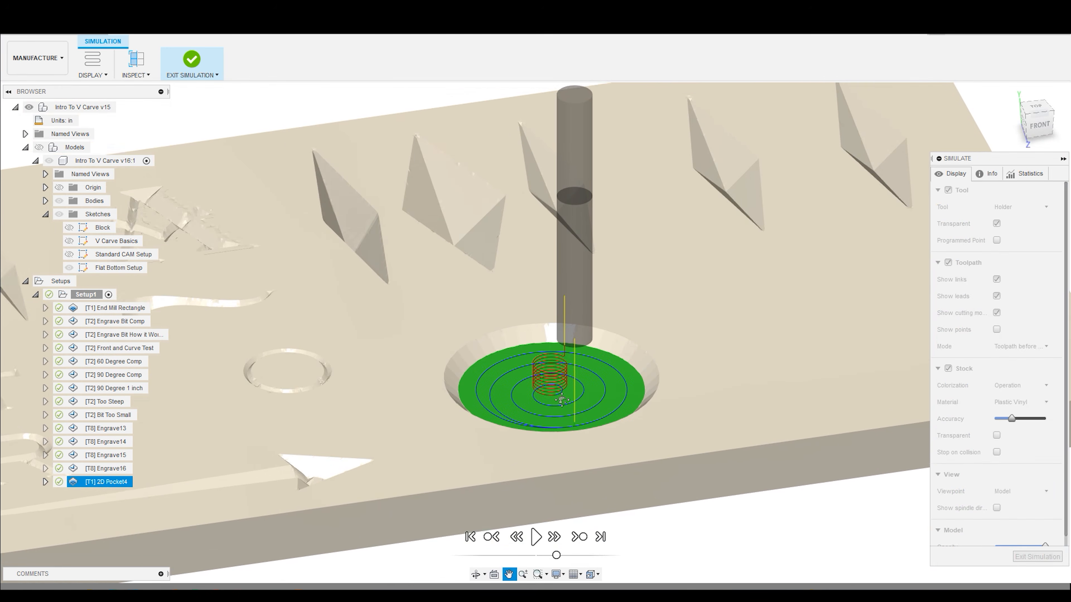
{"action": "mouse_move", "coordinate": [526, 445]}
{"action": "middle_mouse_down", "text": "shift"}
{"action": "mouse_move", "coordinate": [569, 443]}
{"action": "mouse_move", "coordinate": [541, 437]}
{"action": "middle_mouse_up", "text": "shift"}
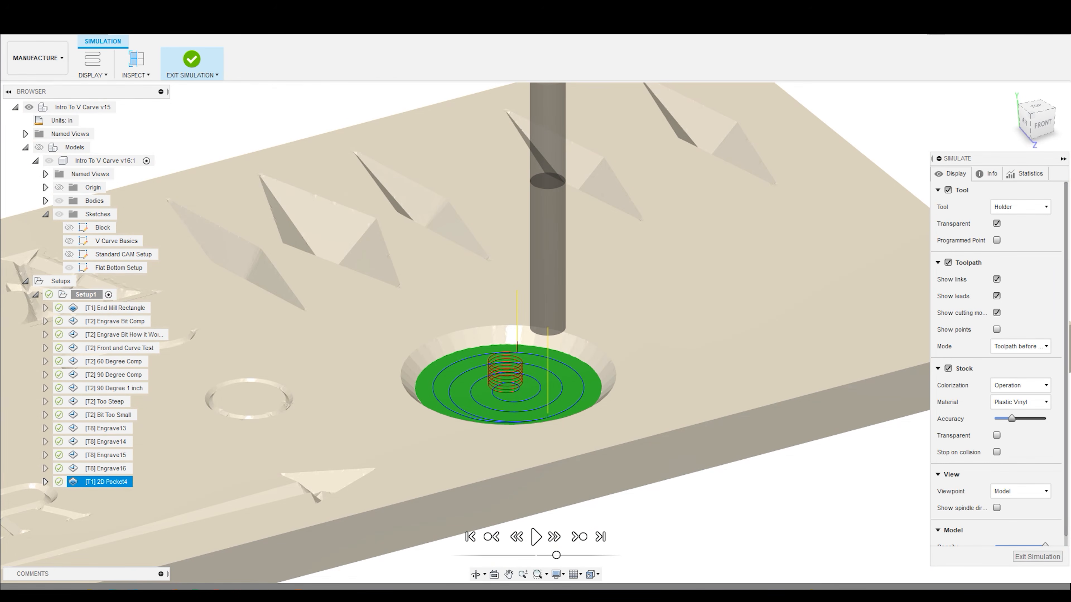
{"action": "left_click", "coordinate": [1028, 558]}
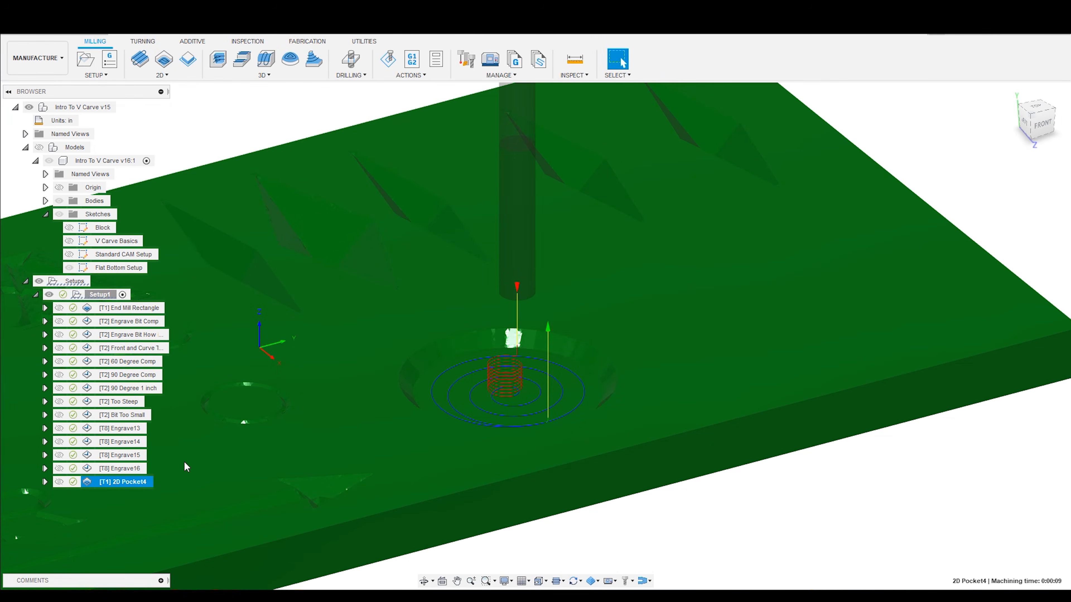
- Display the Engrave16 toolpath and examine its V bit's angled tip up close from the front
{"action": "left_click", "coordinate": [121, 471]}
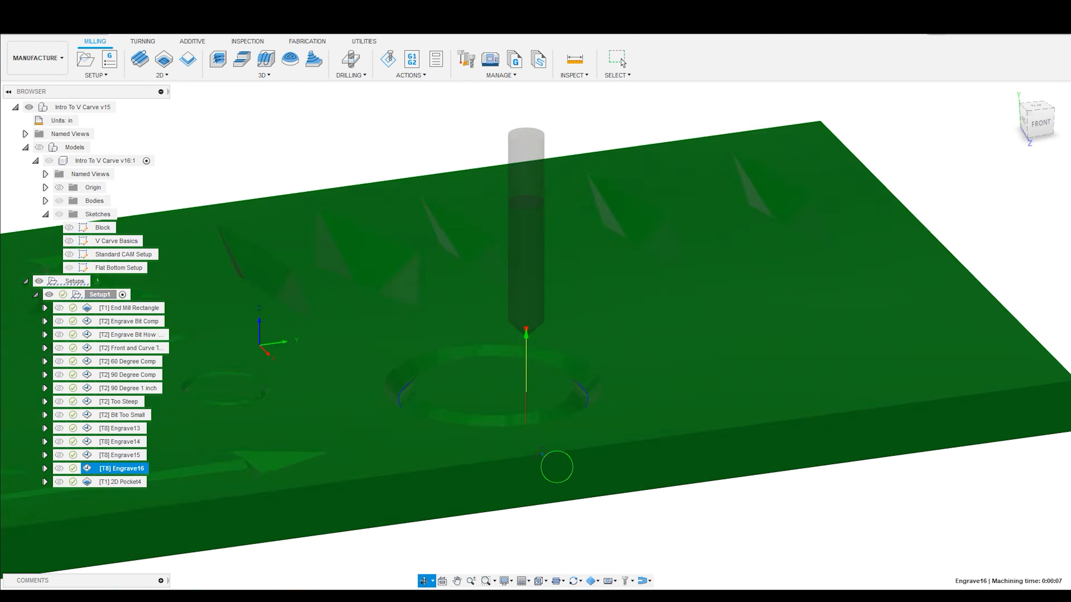
{"action": "left_click", "coordinate": [618, 60]}
{"action": "left_click", "coordinate": [1037, 122]}
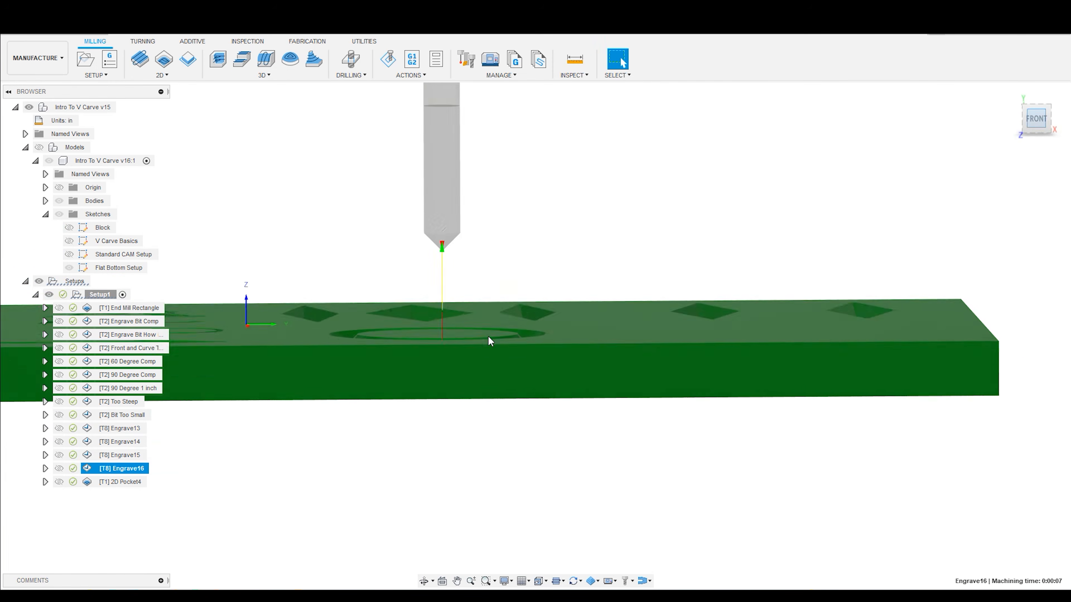
{"action": "scroll", "coordinate": [407, 219], "scroll_direction": "up", "scroll_amount": 5}
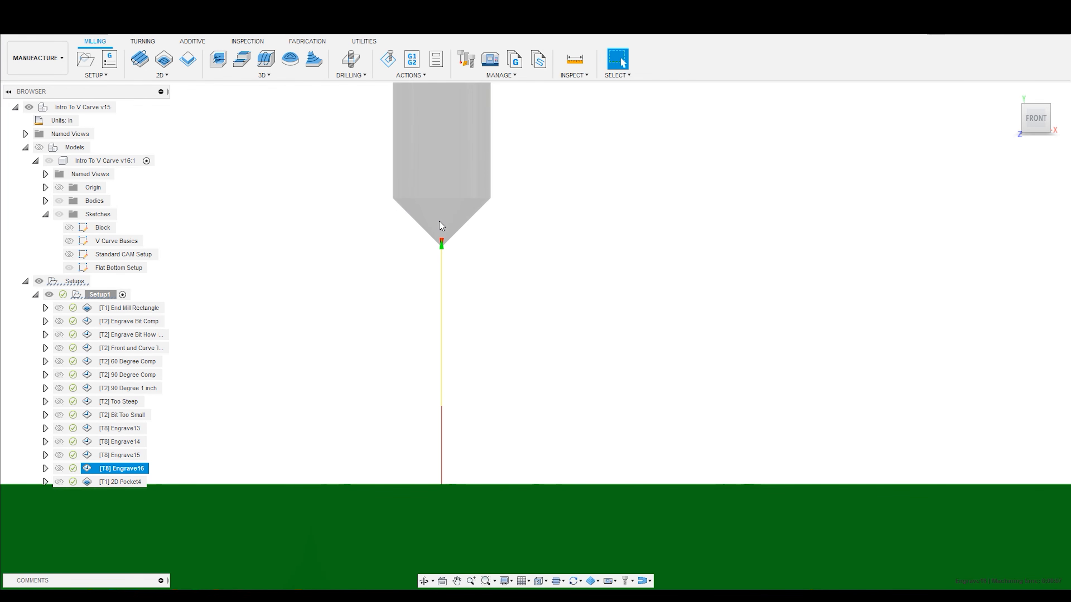
- Open the Engrave16 operation's settings for review and close them
{"action": "right_click", "coordinate": [143, 467]}
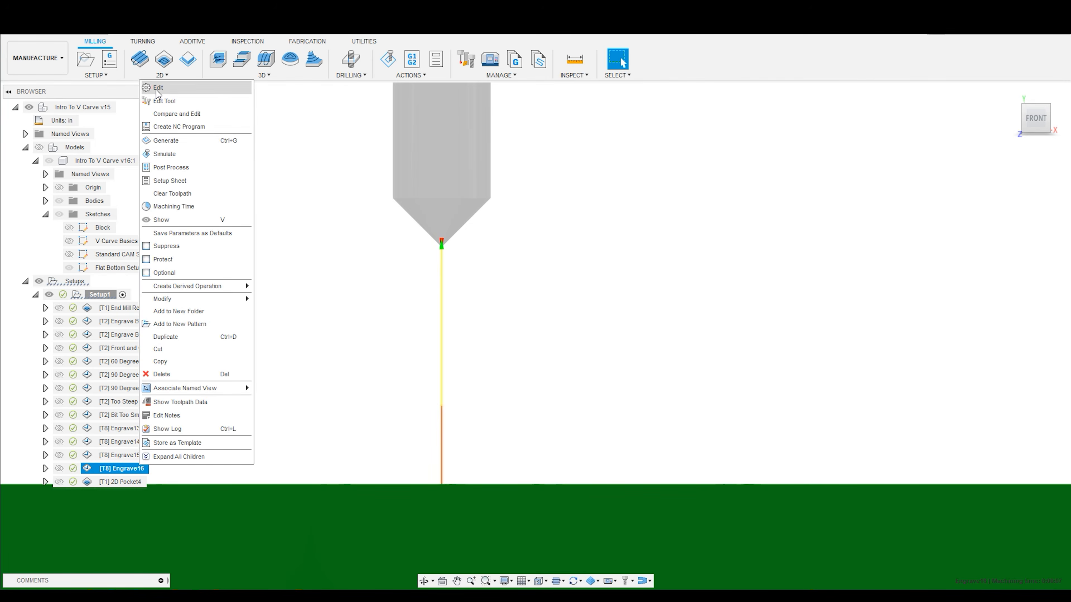
{"action": "left_click", "coordinate": [164, 94]}
{"action": "left_click", "coordinate": [867, 202]}
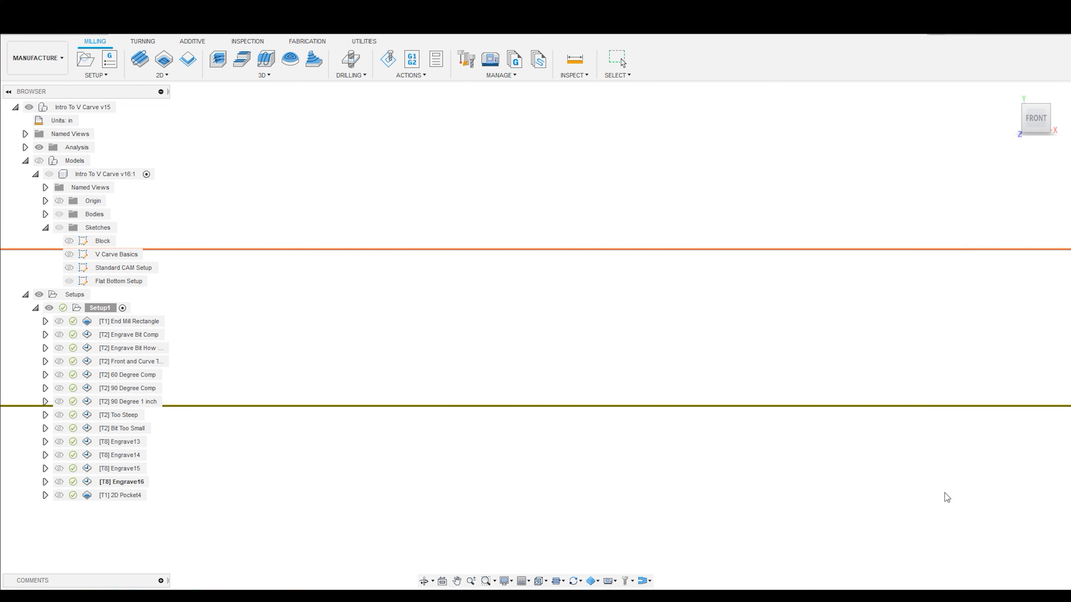
{"action": "left_click", "coordinate": [938, 493]}
- Review the radial and axial stock to leave in the 2D Pocket4 pass settings and close the operation
{"action": "middle_click_drag", "start_coordinate": [409, 416], "coordinate": [450, 403], "text": "shift"}
{"action": "left_click", "coordinate": [620, 59]}
{"action": "left_click", "coordinate": [126, 482]}
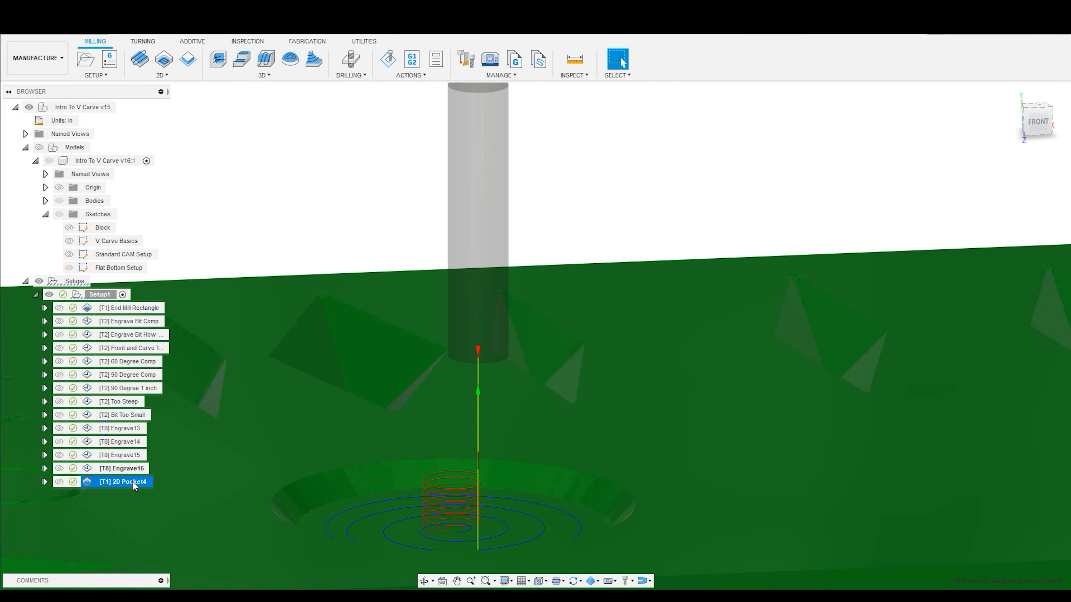
{"action": "right_click", "coordinate": [131, 486]}
{"action": "left_click", "coordinate": [160, 106]}
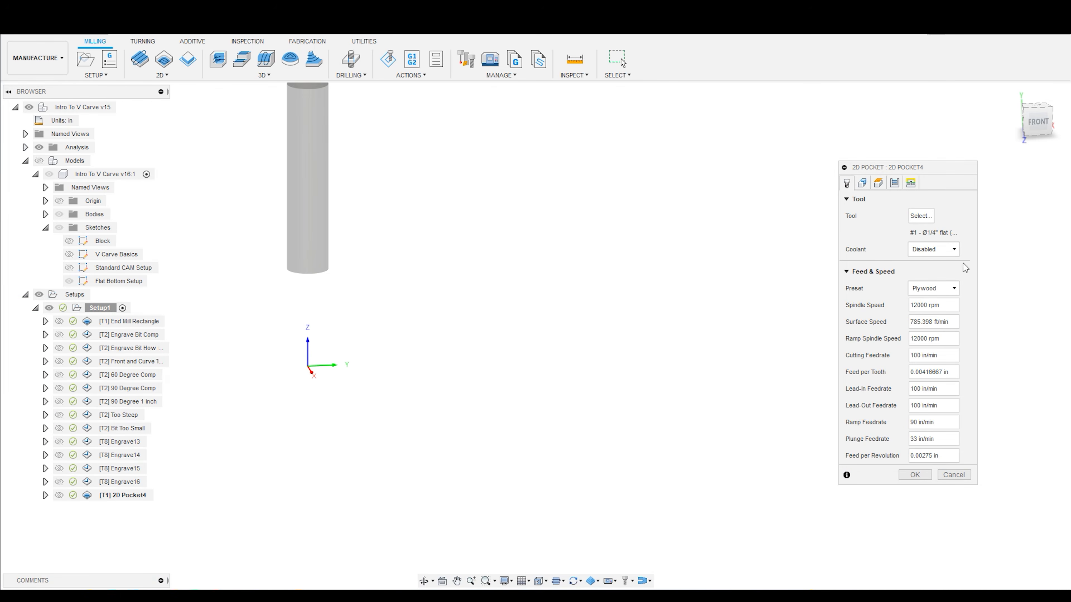
{"action": "left_click", "coordinate": [894, 183]}
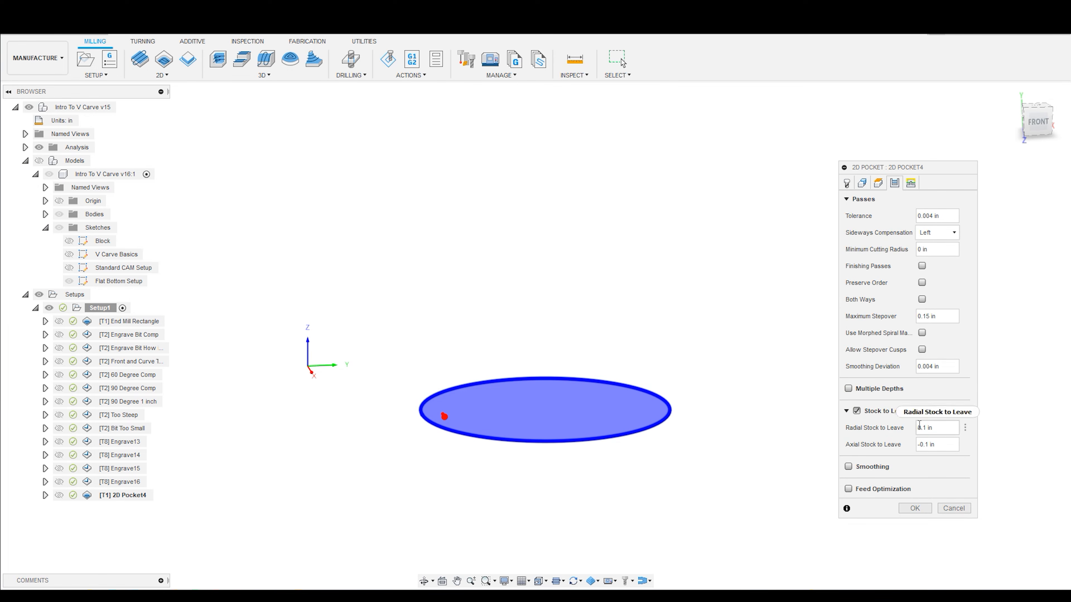
{"action": "left_click_drag", "start_coordinate": [945, 427], "coordinate": [926, 427]}
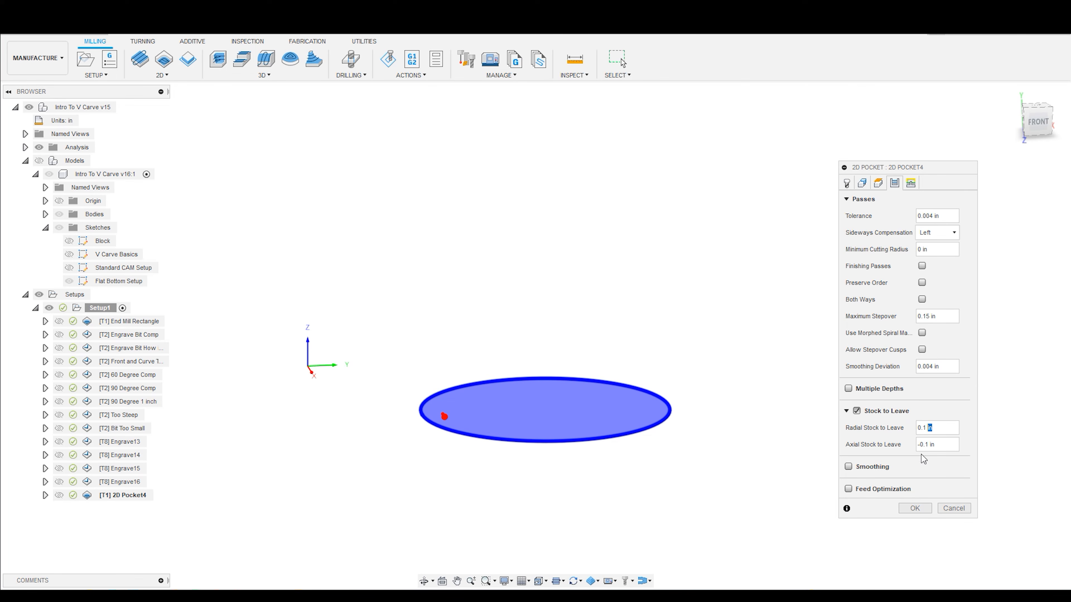
{"action": "left_click", "coordinate": [915, 508]}
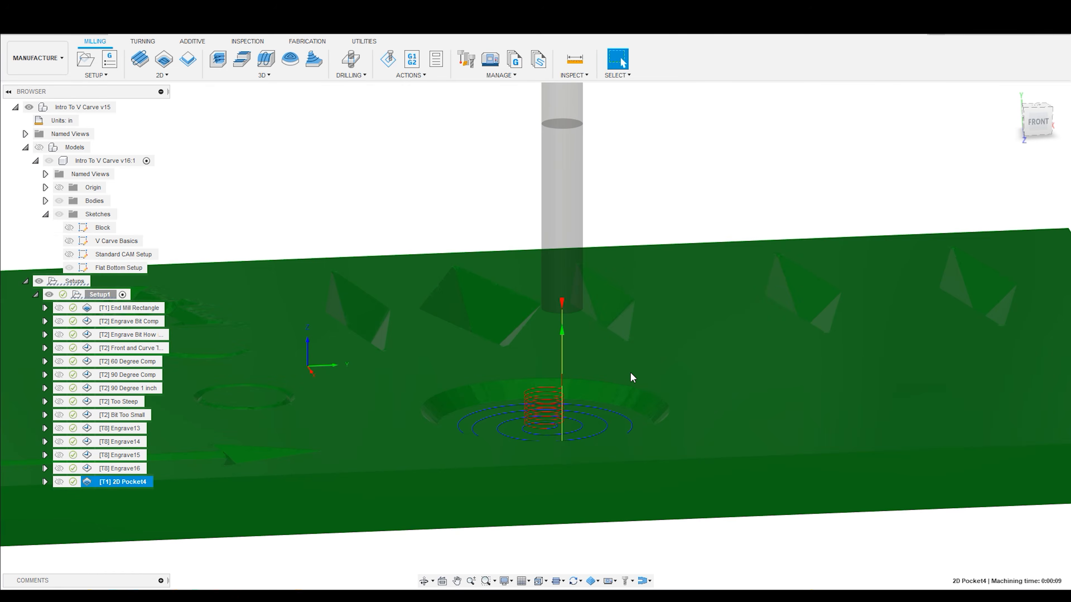
- Examine the 2D Pocket4 toolpath over the stock, reopen its simulation and view the whole carved board from above
{"action": "middle_click_drag", "start_coordinate": [630, 264], "coordinate": [639, 287], "text": "shift"}
{"action": "scroll", "coordinate": [650, 337], "scroll_direction": "down", "scroll_amount": 3}
{"action": "scroll", "coordinate": [632, 422], "scroll_direction": "up", "scroll_amount": 5}
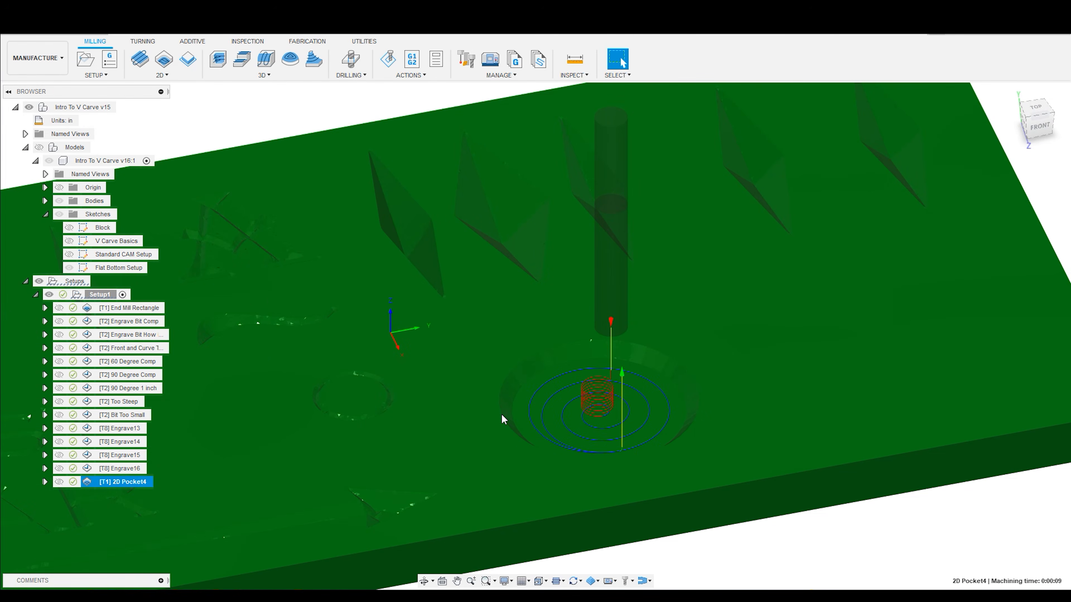
{"action": "scroll", "coordinate": [696, 412], "scroll_direction": "down", "scroll_amount": 3}
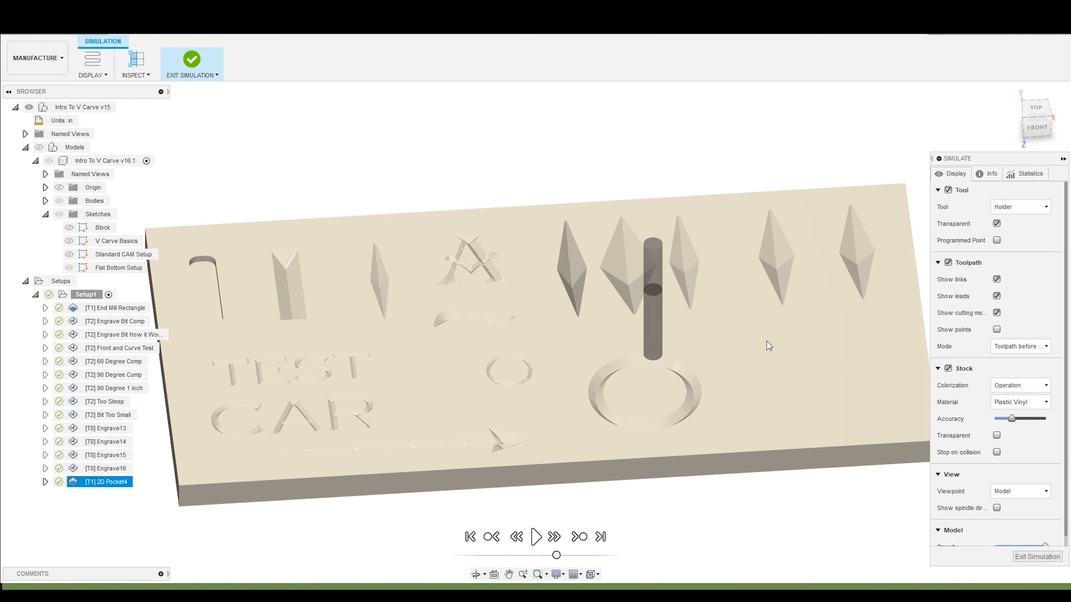
{"action": "scroll", "coordinate": [780, 362], "scroll_direction": "down", "scroll_amount": 1}
{"action": "middle_click_drag", "start_coordinate": [584, 258], "coordinate": [525, 264], "text": "shift"}
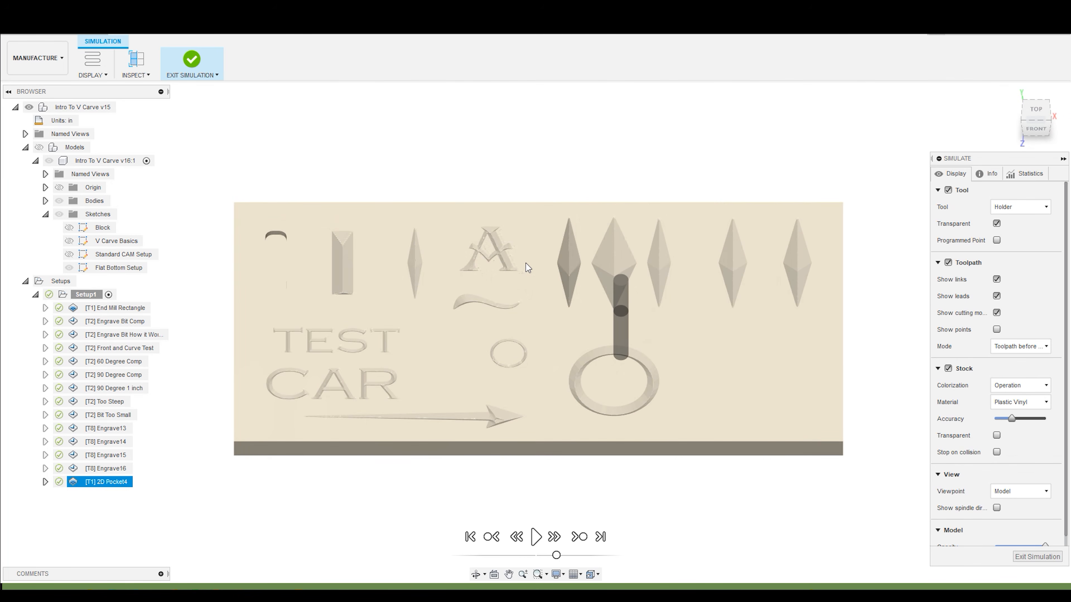